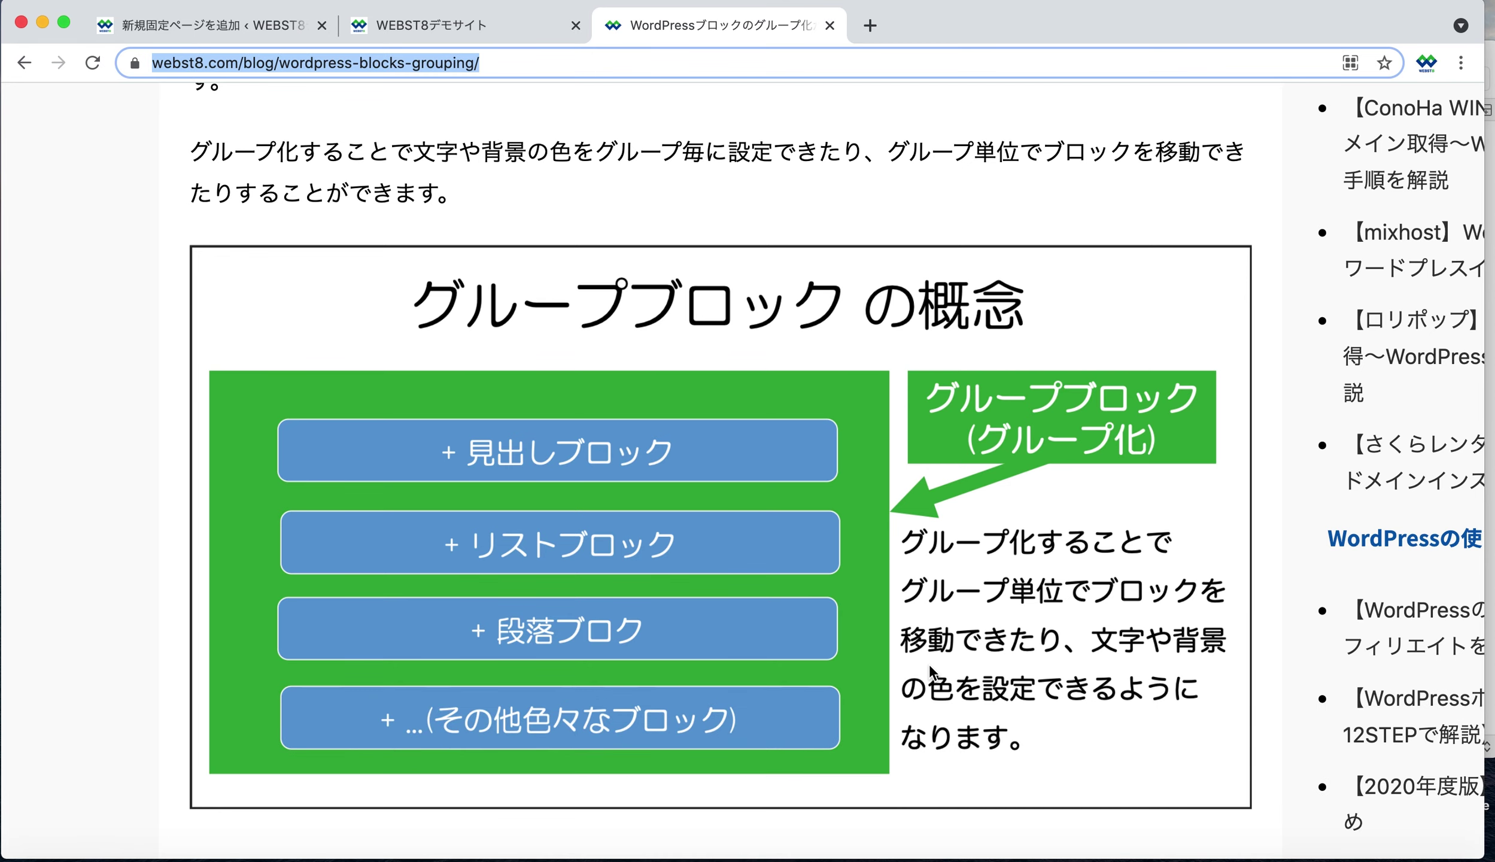
Highlight the line on creating individual blocks before grouping in the グループ化.txt notes, and return to the page editor.
{"action": "left_click", "coordinate": [1137, 860]}
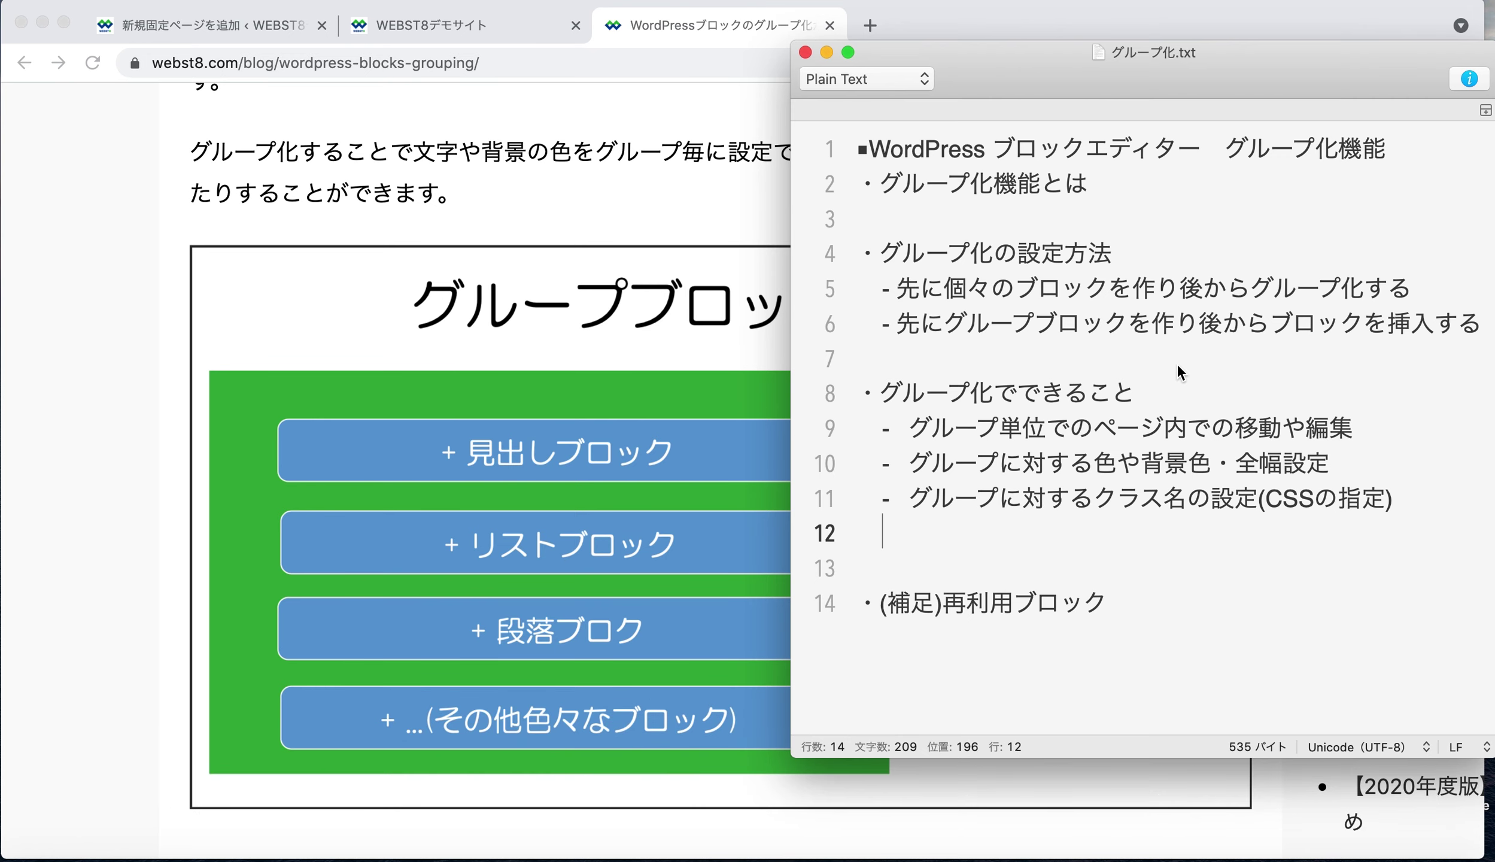
{"action": "left_click_drag", "start_coordinate": [897, 288], "coordinate": [1408, 286]}
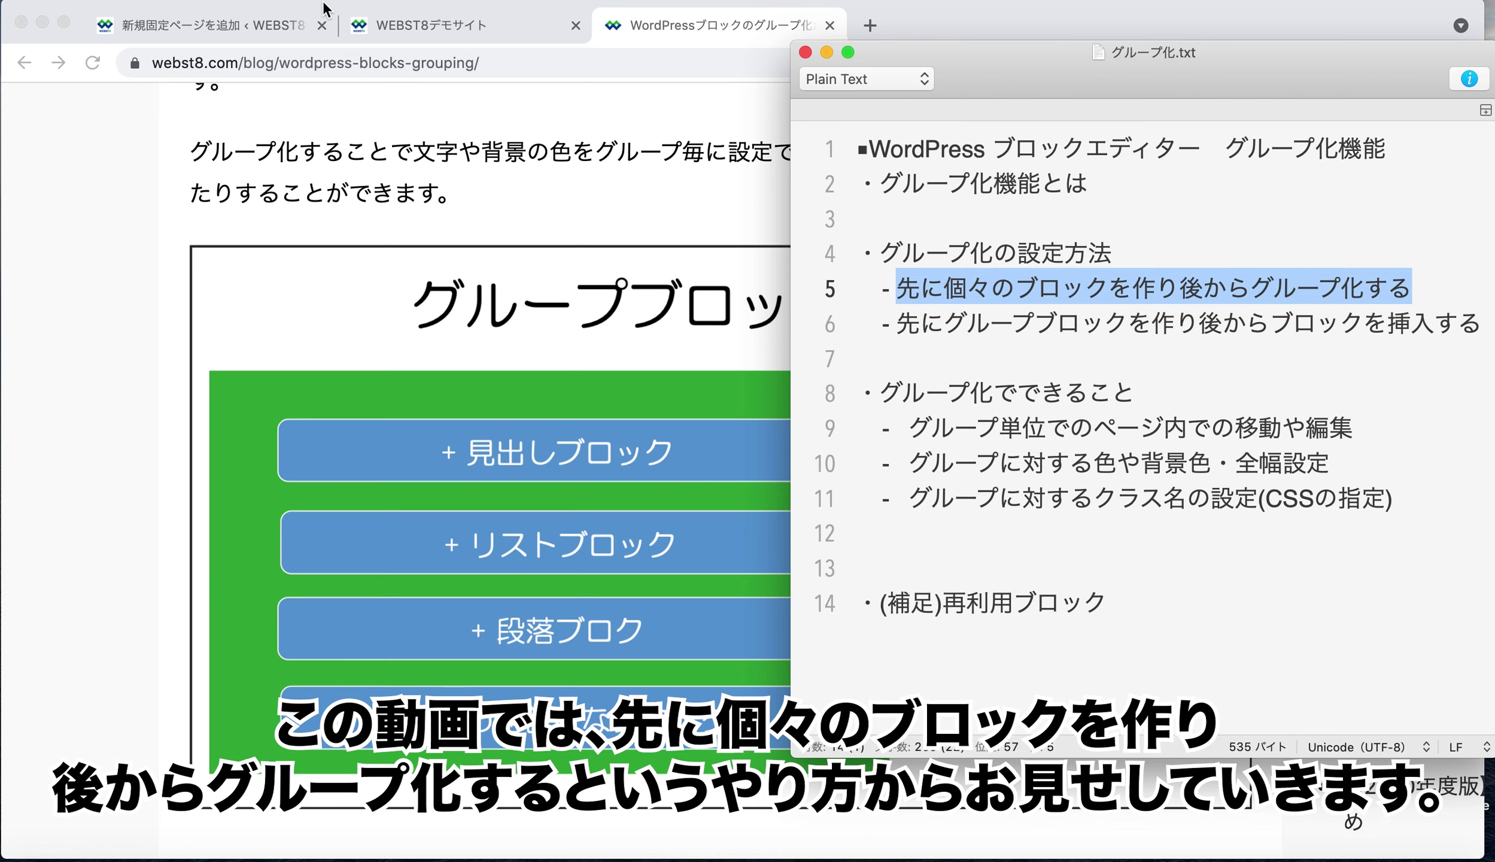
{"action": "key", "text": "super+h"}
{"action": "left_click", "coordinate": [278, 26]}
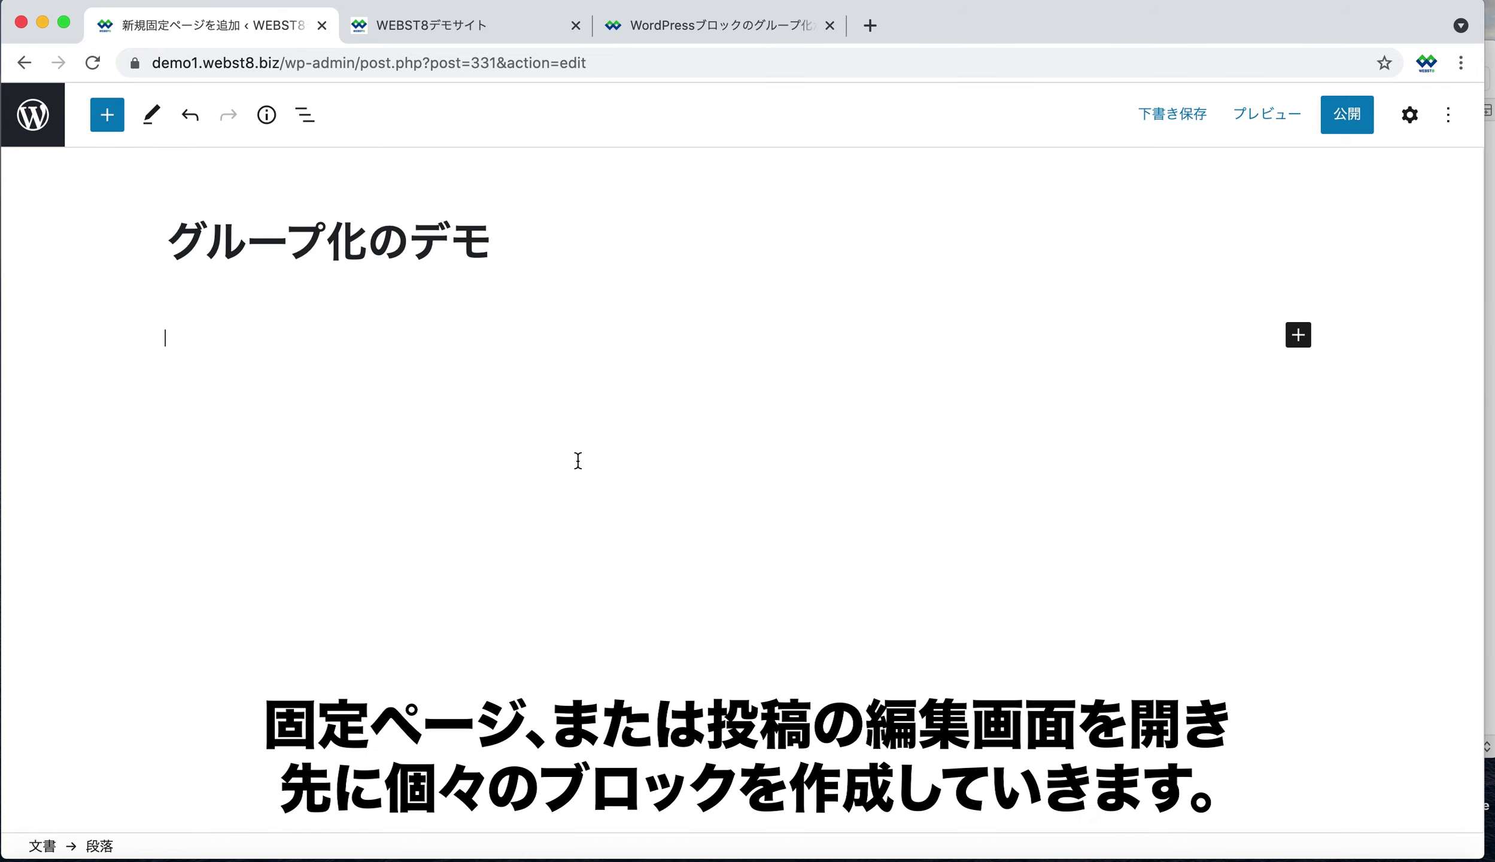
Add a heading block below the page title with the text 個別指導Webスクールのご案内.
{"action": "type", "text": "/"}
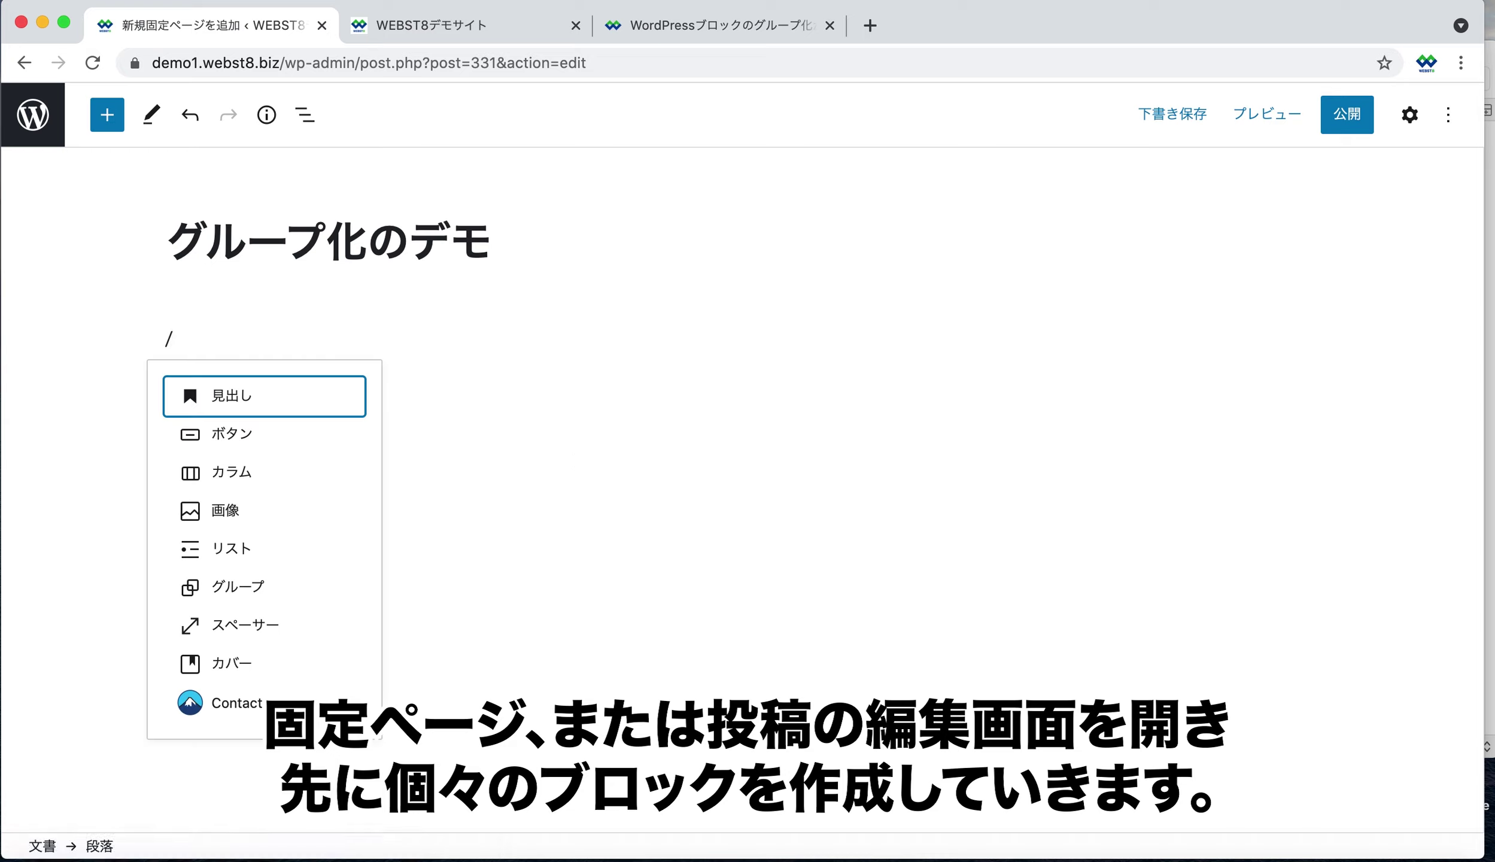
{"action": "left_click", "coordinate": [288, 401]}
{"action": "type", "text": "個別指導Webすくーる"}
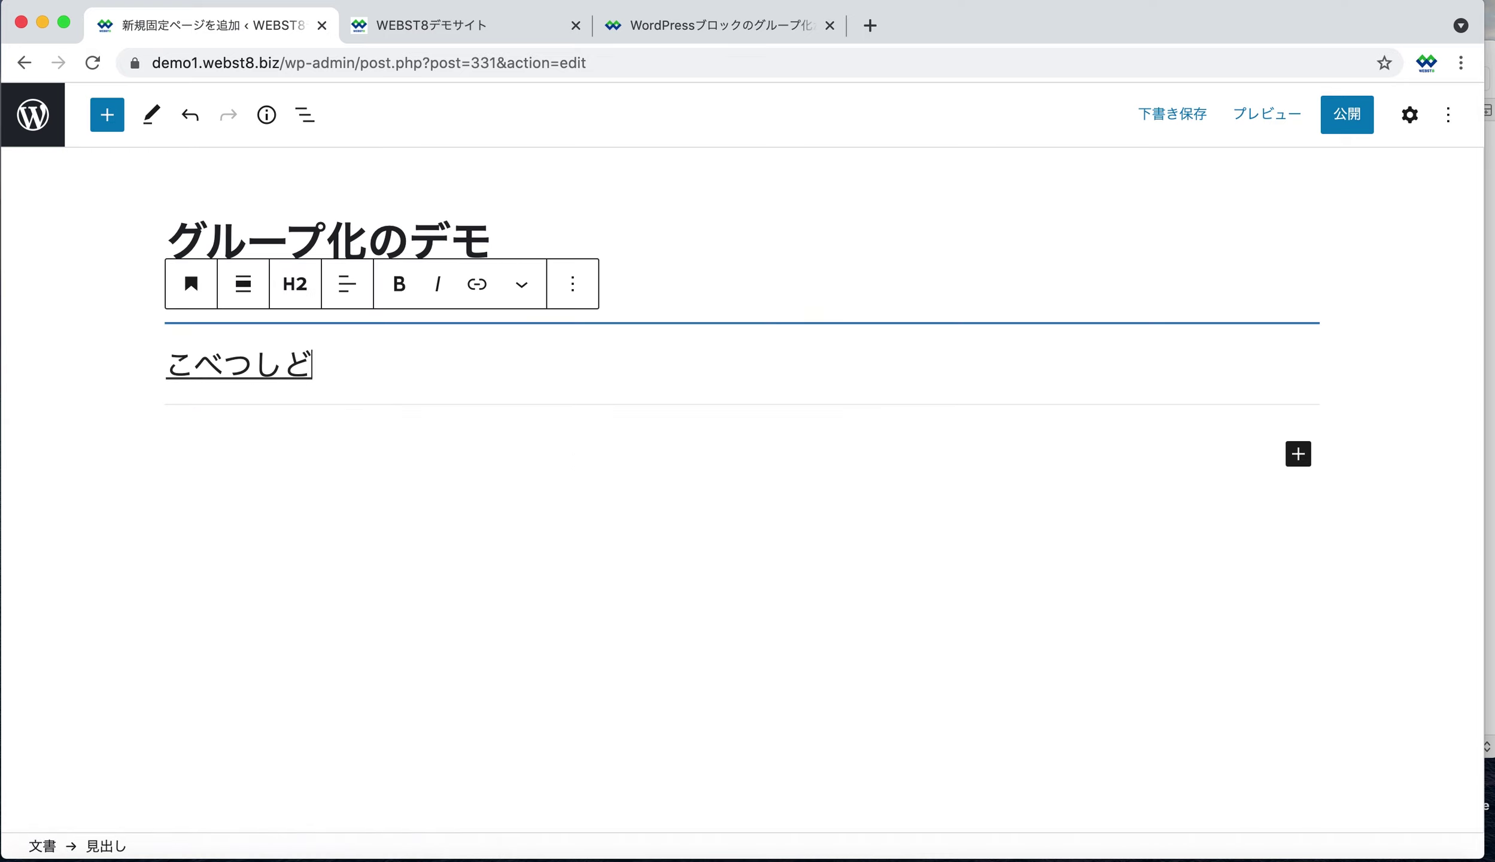
{"action": "type", "text": "のごあんない"}
{"action": "key", "text": "space"}
{"action": "key", "text": "Return"}
{"action": "key", "text": "Return"}
Insert a columns block with the 50 / 50 layout below the heading.
{"action": "type", "text": "/"}
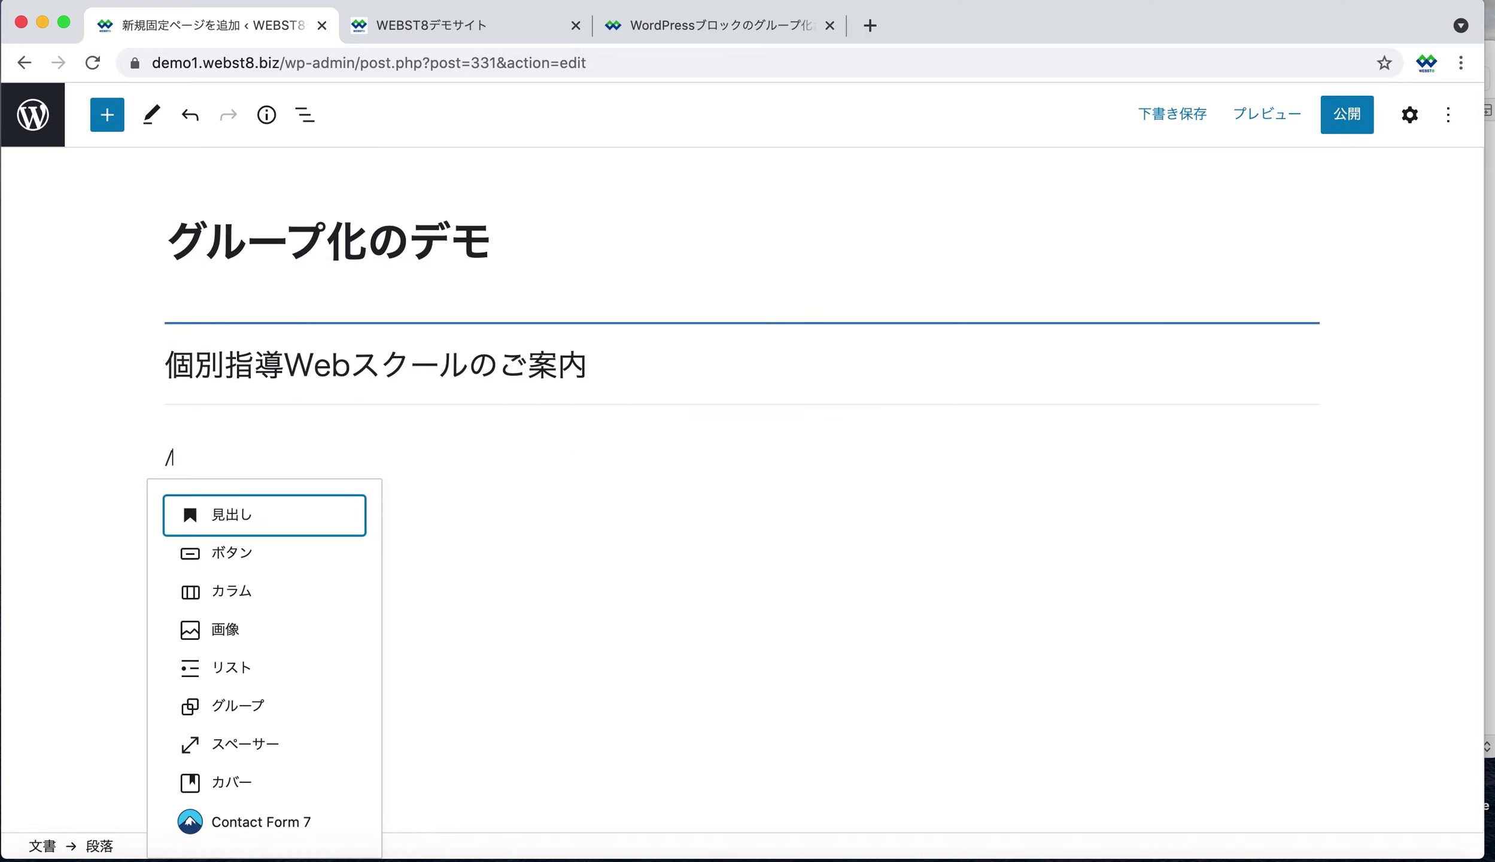
{"action": "type", "text": "カラム"}
{"action": "key", "text": "Return"}
{"action": "key", "text": "Return"}
{"action": "left_click", "coordinate": [317, 595]}
Add an image block to the first column using the media library photo of the laptop with the chalkboard, coffee mug and phone.
{"action": "left_click", "coordinate": [441, 462]}
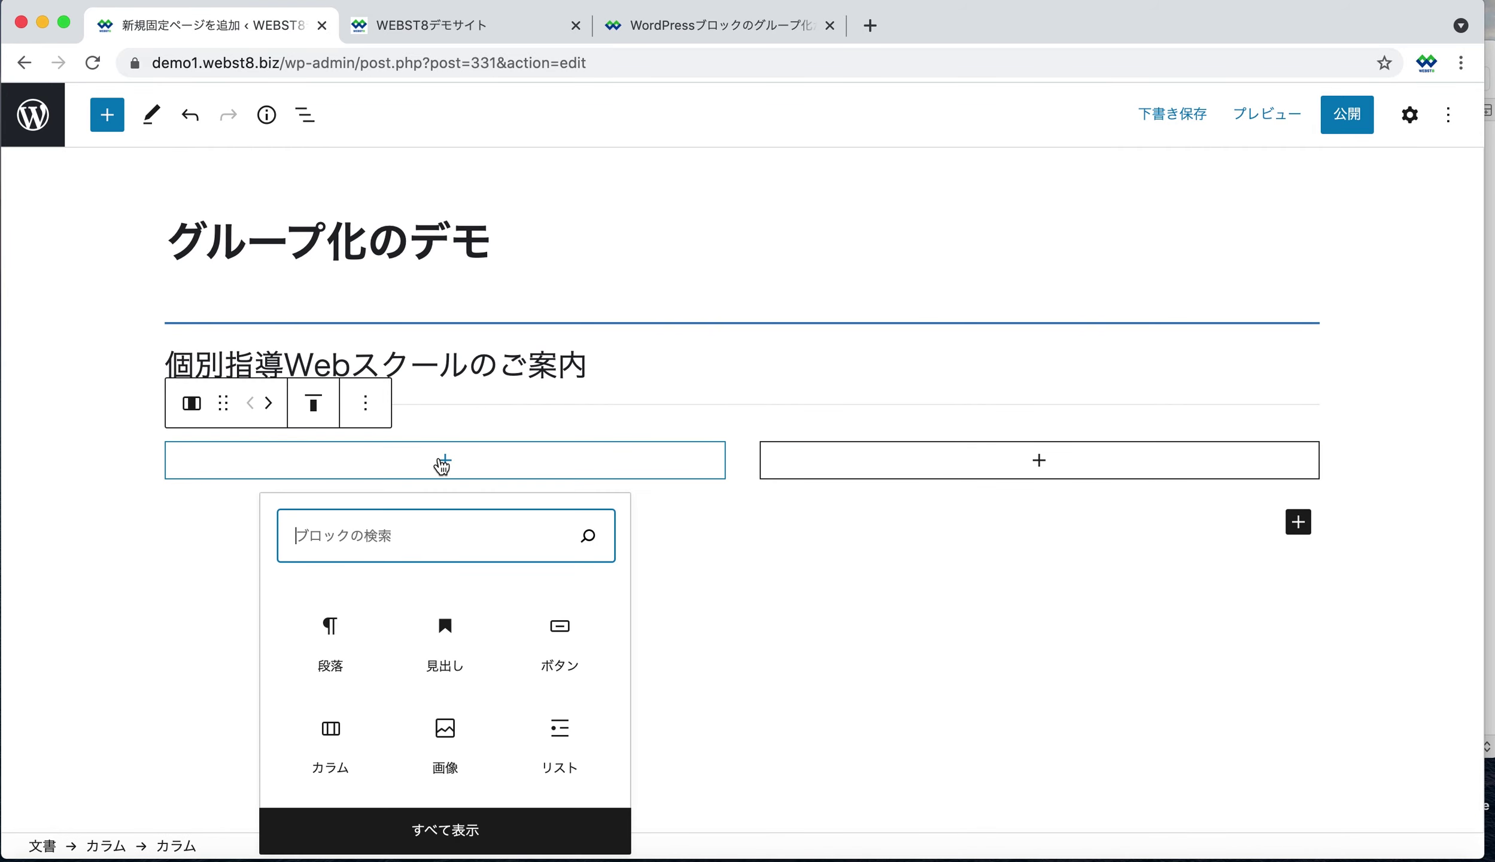
{"action": "type", "text": "画像"}
{"action": "left_click", "coordinate": [332, 631]}
{"action": "left_click", "coordinate": [371, 596]}
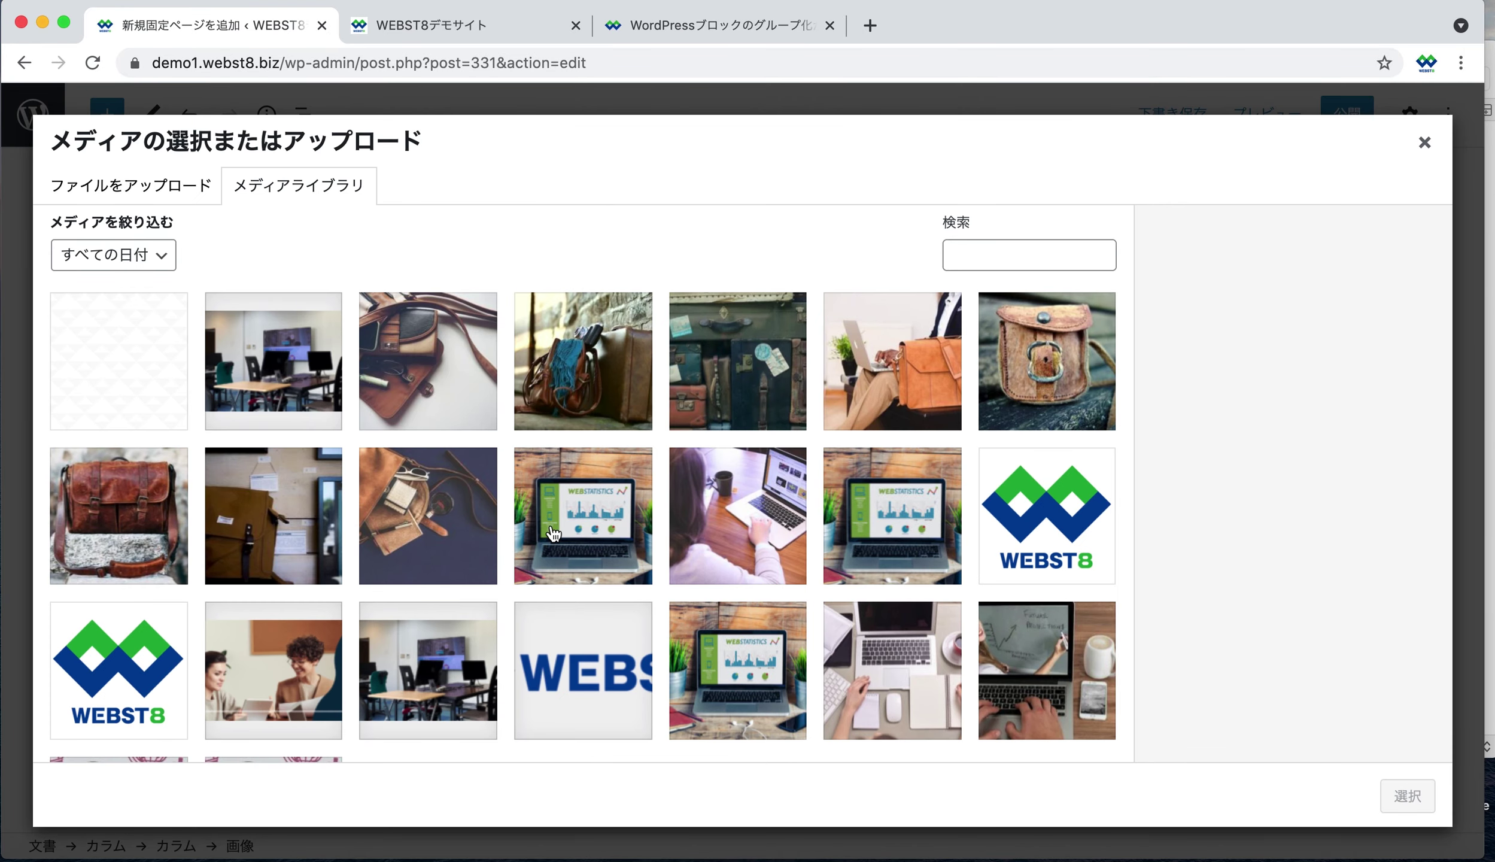
{"action": "left_click", "coordinate": [1062, 694]}
{"action": "left_click", "coordinate": [1408, 796]}
Add a paragraph to the second column reading WEBST8では、目的・状況に応じて3つのコースをご提供しています。.
{"action": "left_click", "coordinate": [1054, 475]}
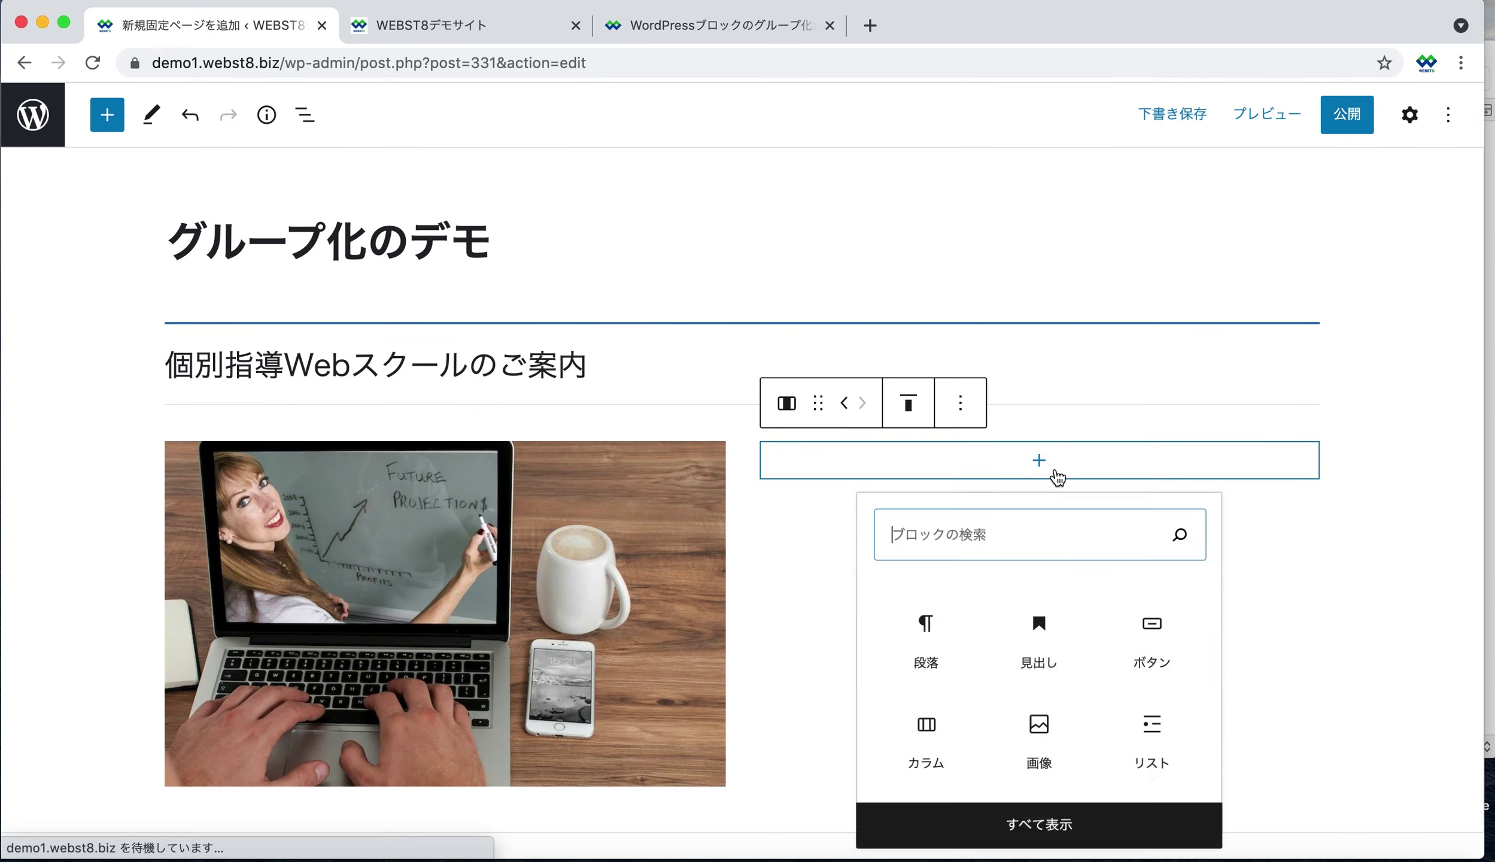
{"action": "left_click", "coordinate": [936, 636]}
{"action": "type", "text": "WEBST8では、"}
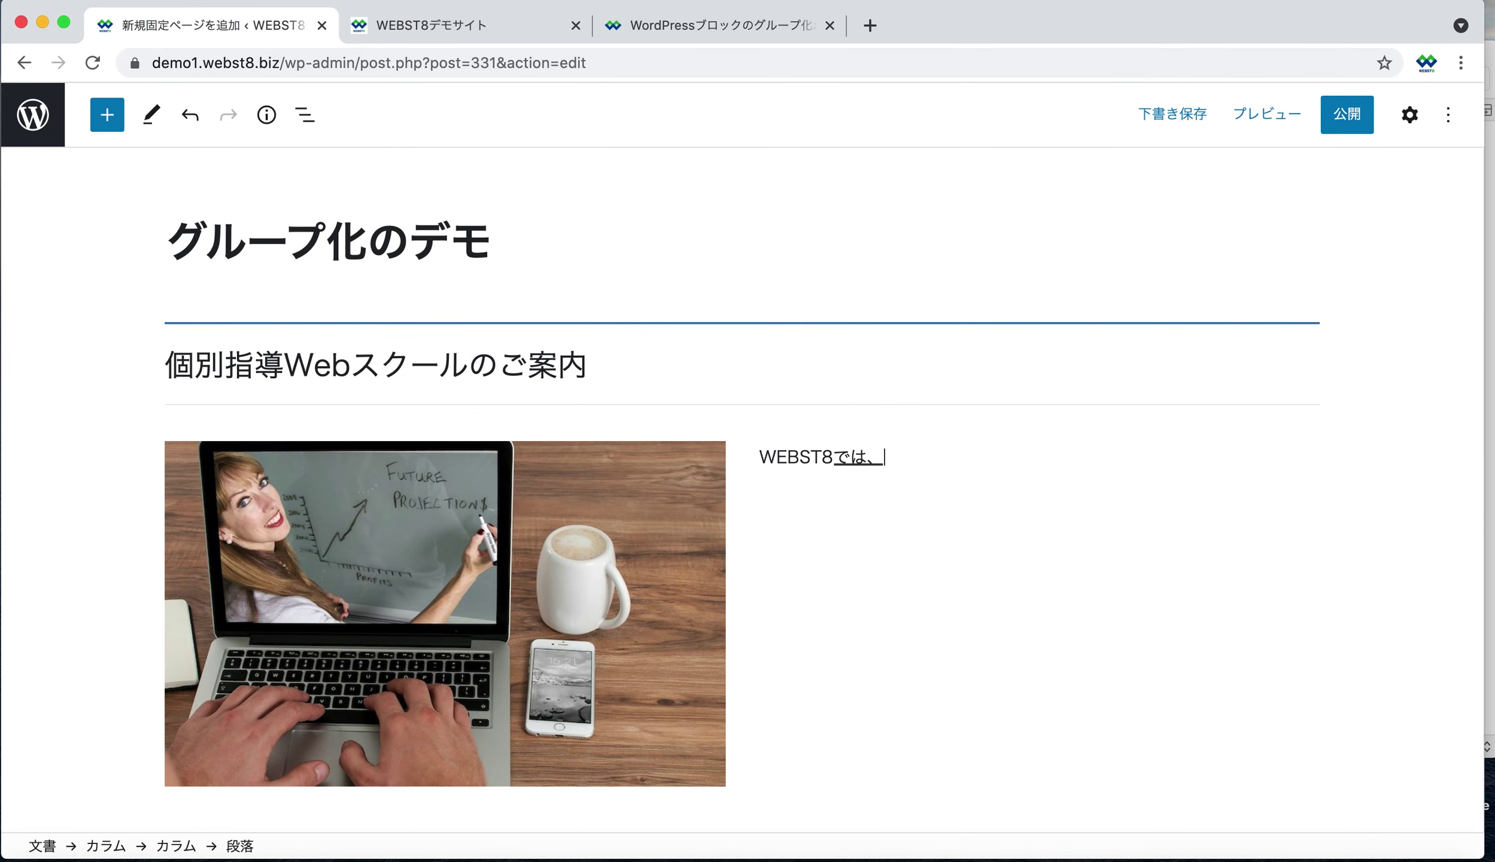
{"action": "type", "text": "目的・じょうきょうにおうじて3つのこーすをごてい"}
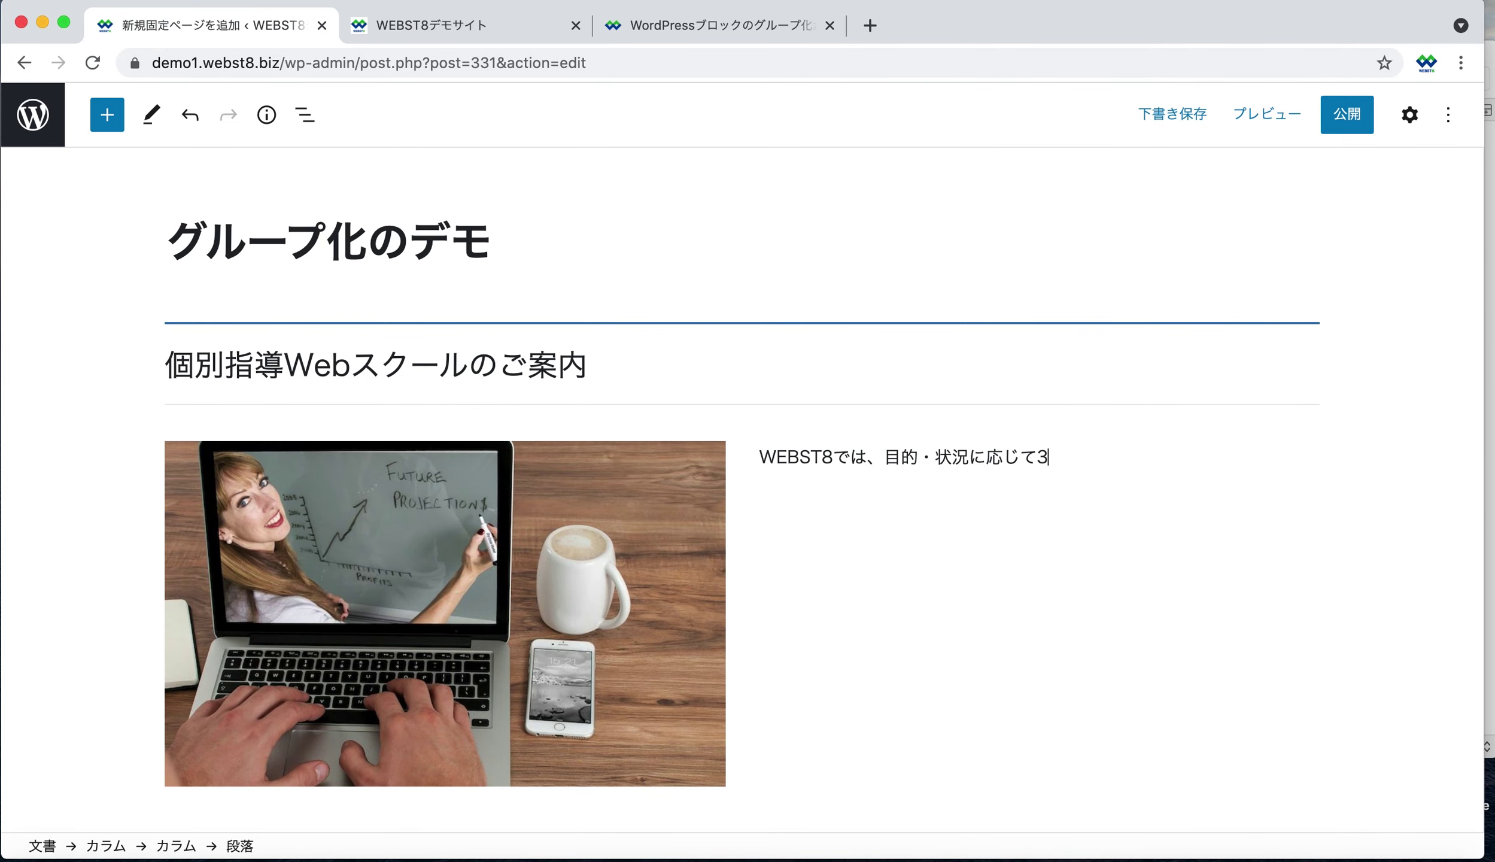
{"action": "type", "text": "きょうしています。"}
{"action": "key", "text": "Return"}
{"action": "key", "text": "Return"}
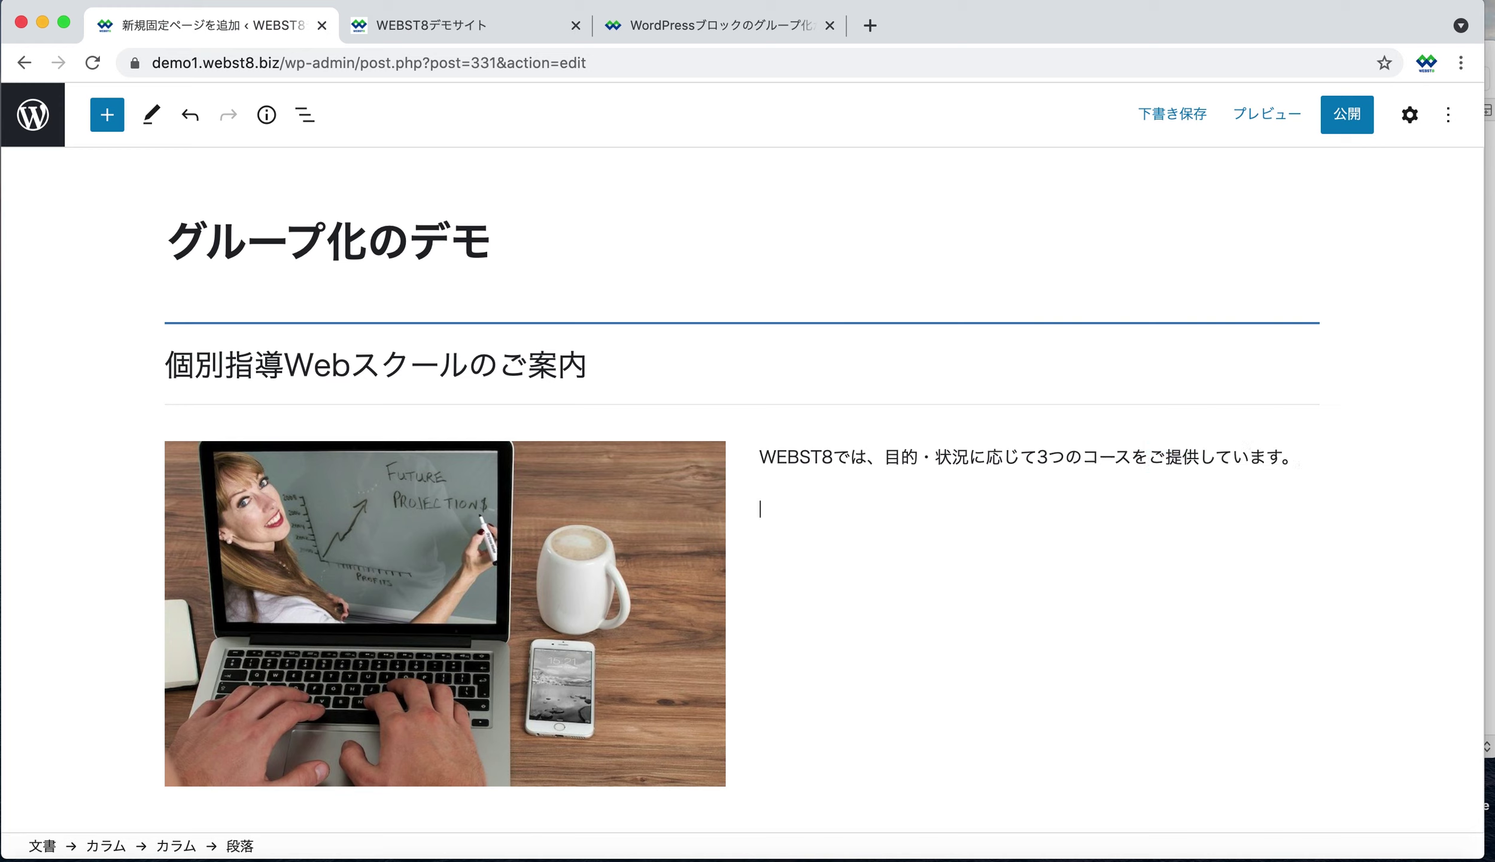
Insert a list block under the course paragraph with ライト18時間コース as its first item.
{"action": "type", "text": "/リスト"}
{"action": "key", "text": "Return"}
{"action": "type", "text": "らいと18じかんこーす"}
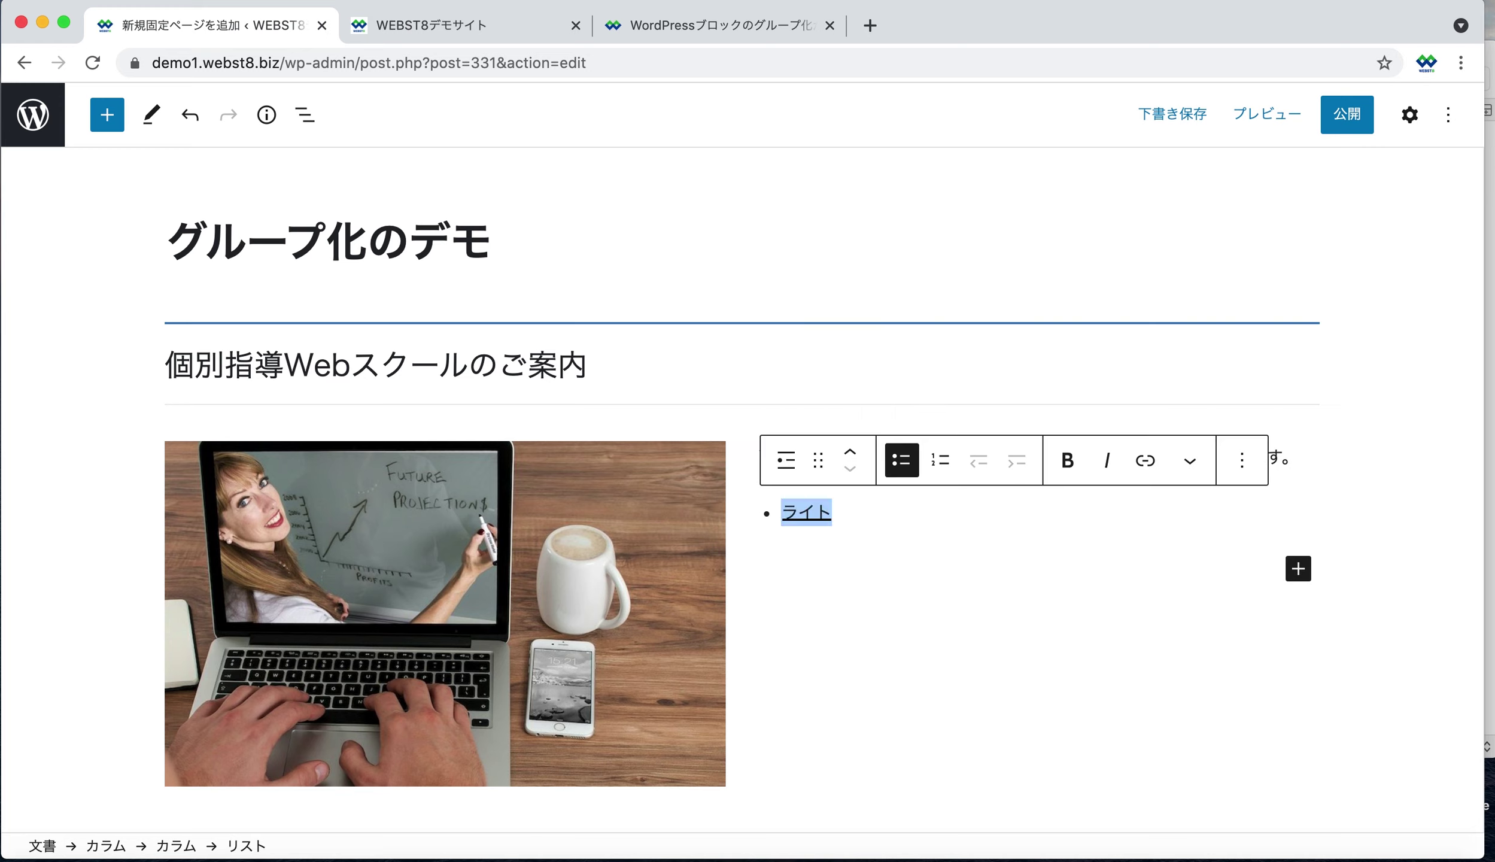
{"action": "key", "text": "Return"}
{"action": "key", "text": "Return"}
Add スタンダード40時間コース as the second list item, removing the stray ん character from it.
{"action": "type", "text": "すたんだーど40じかん"}
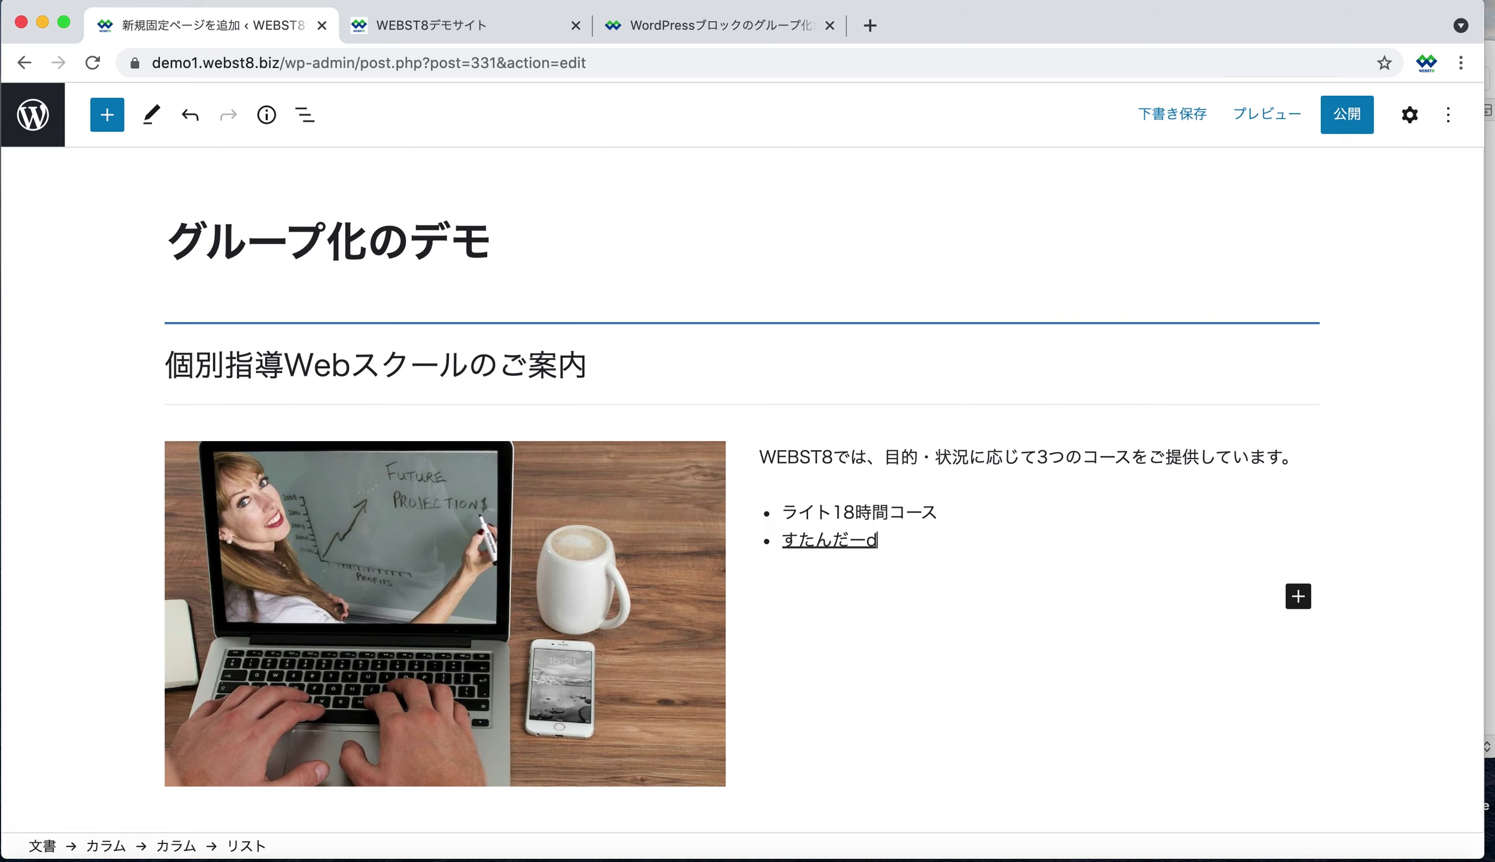
{"action": "type", "text": "こーす"}
{"action": "key", "text": "space"}
{"action": "key", "text": "Return"}
{"action": "key", "text": "Return"}
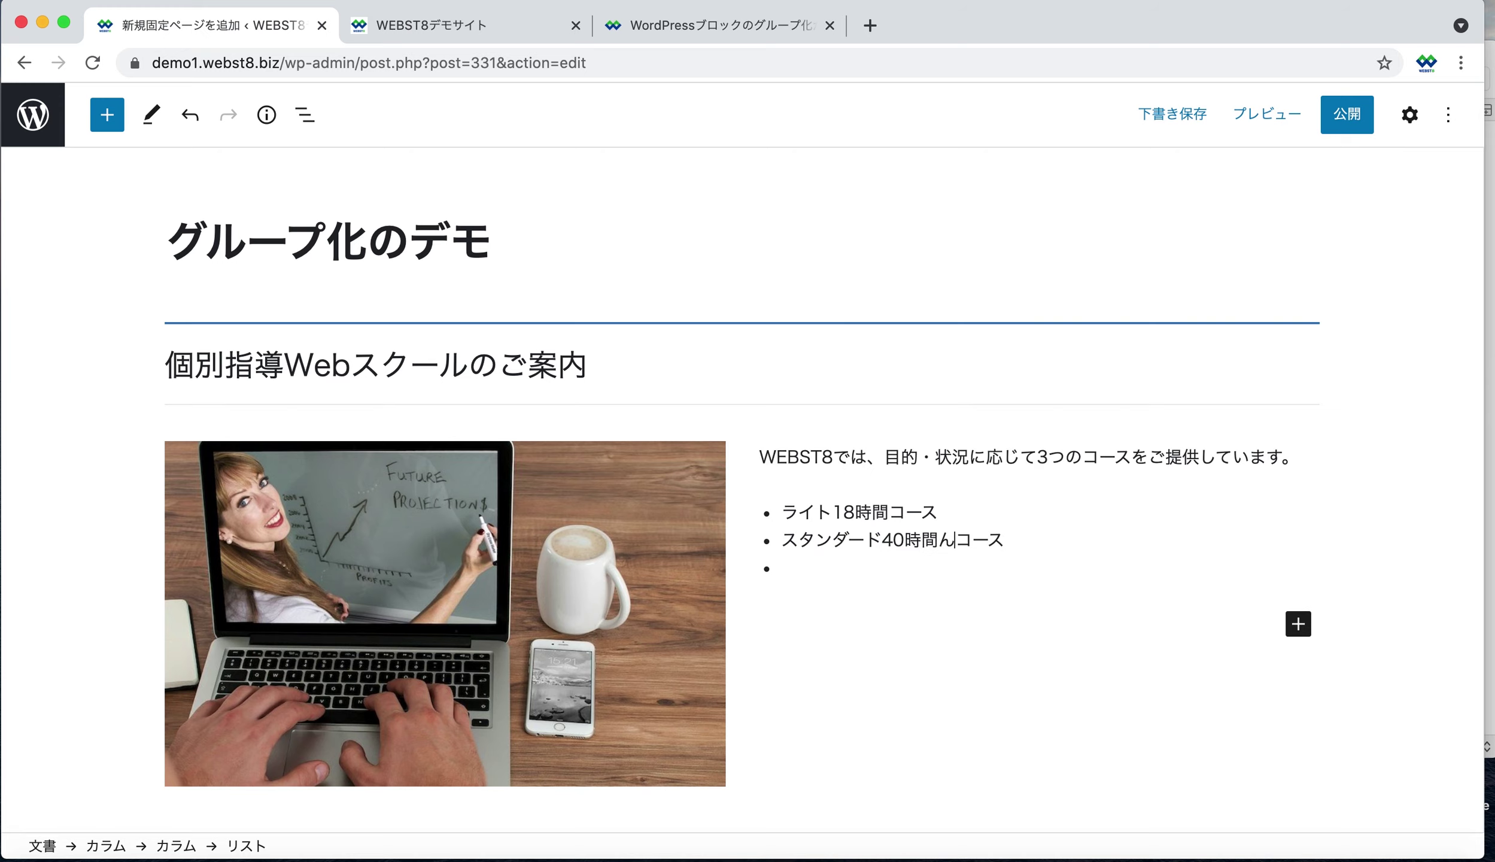
{"action": "key", "text": "BackSpace"}
{"action": "key", "text": "Down"}
Add プロフェッショナル80時間コース as the third list item and end the list.
{"action": "type", "text": "ぷろふぇっしょなる80じかんこ"}
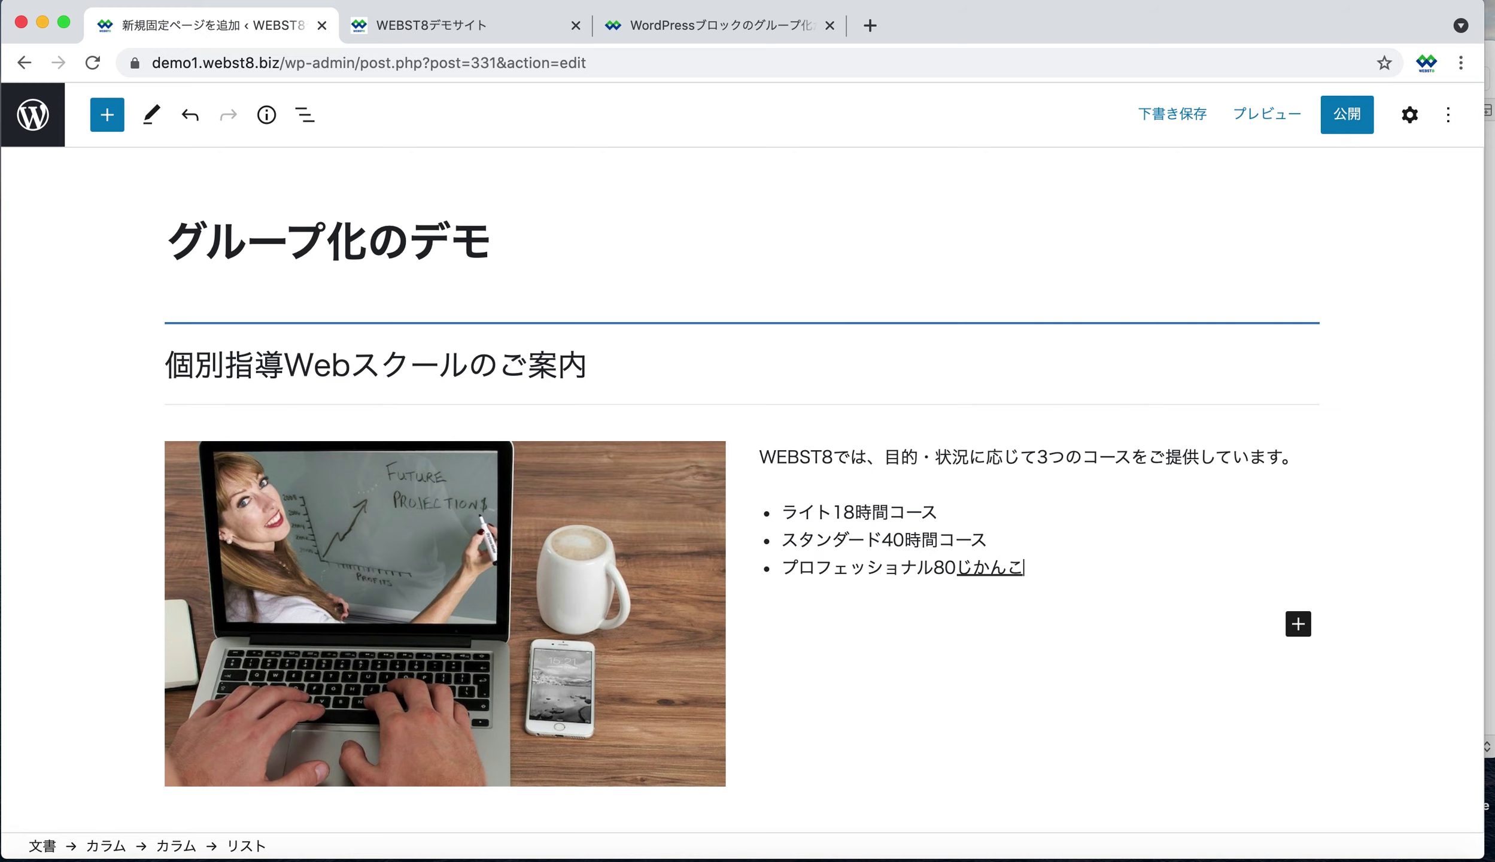
{"action": "type", "text": "ーす"}
{"action": "key", "text": "space"}
{"action": "key", "text": "Return"}
{"action": "key", "text": "Return"}
{"action": "key", "text": "Return"}
Add a paragraph below the list reading まずはお気軽にお問い合わせください。.
{"action": "type", "text": "まずはおきがるに"}
{"action": "key", "text": "space"}
{"action": "key", "text": "Return"}
{"action": "type", "text": "おといあわせください。"}
{"action": "key", "text": "space"}
{"action": "key", "text": "Return"}
{"action": "key", "text": "Return"}
Insert a button block under the inquiry paragraph, labelled 詳しくはこちら.
{"action": "type", "text": "/ぼたん"}
{"action": "key", "text": "space"}
{"action": "key", "text": "Return"}
{"action": "key", "text": "Return"}
{"action": "type", "text": "くわしくはこちら"}
{"action": "key", "text": "space"}
{"action": "key", "text": "Return"}
Style the 詳しくはこちら button with a red background, a corner radius of 50 and a width of 75%.
{"action": "left_click", "coordinate": [1409, 114]}
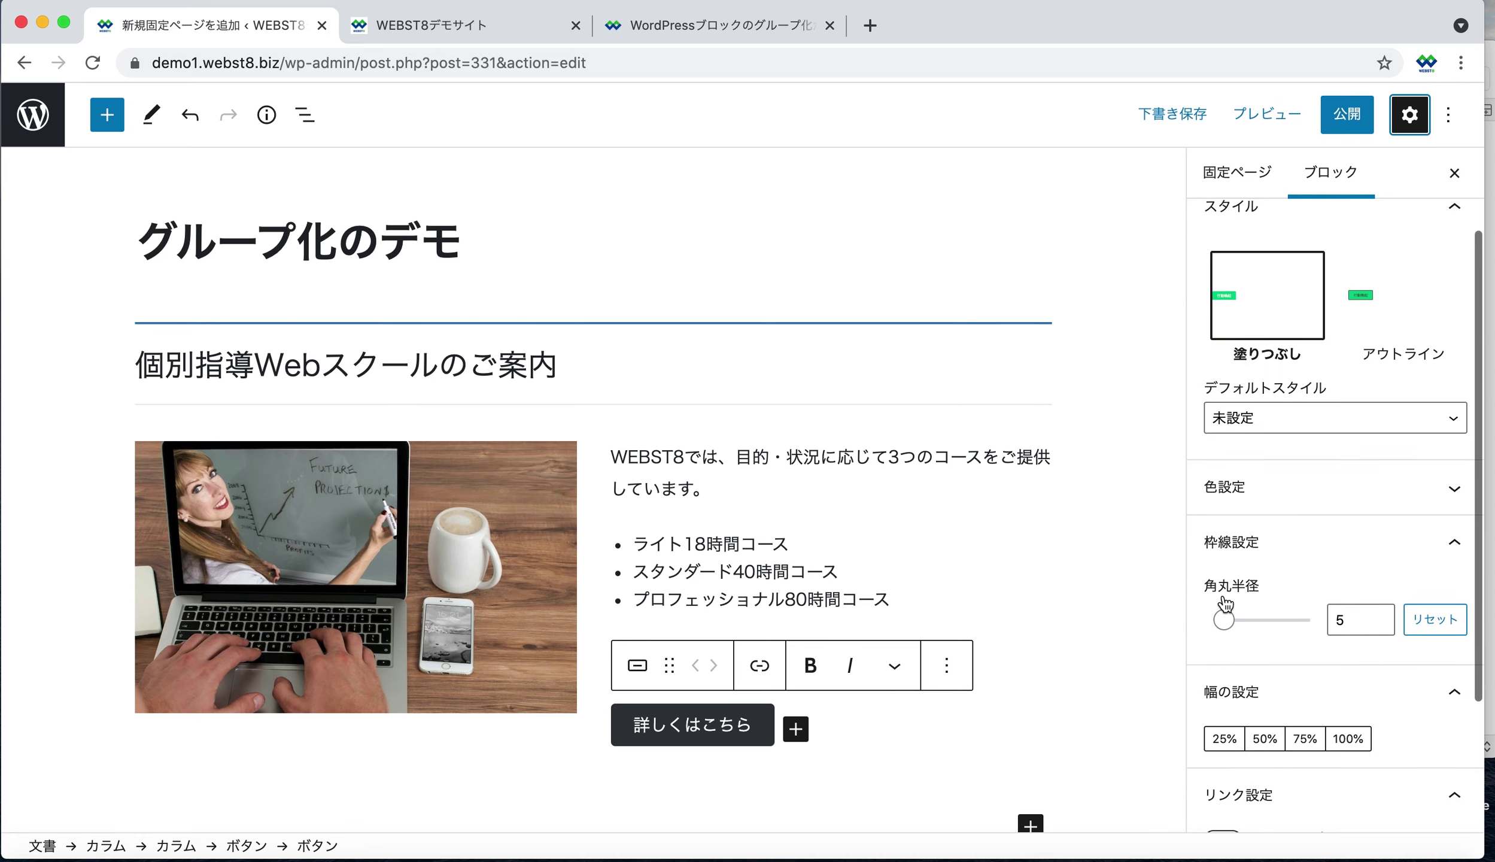
{"action": "left_click_drag", "start_coordinate": [1224, 619], "coordinate": [1309, 619]}
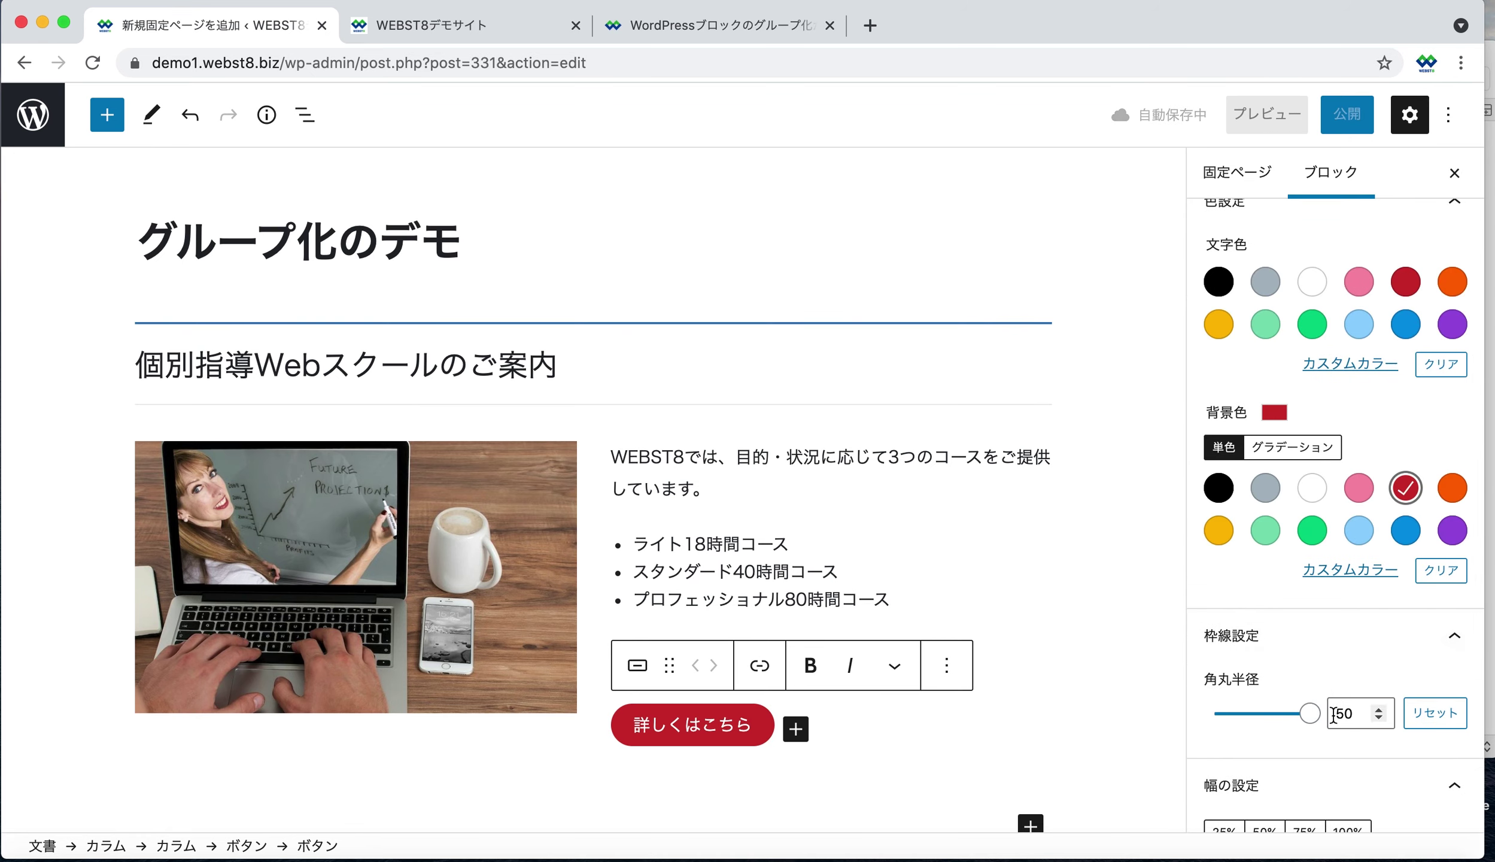
{"action": "scroll", "coordinate": [1322, 599], "scroll_direction": "down", "scroll_amount": 3}
{"action": "left_click", "coordinate": [1316, 717]}
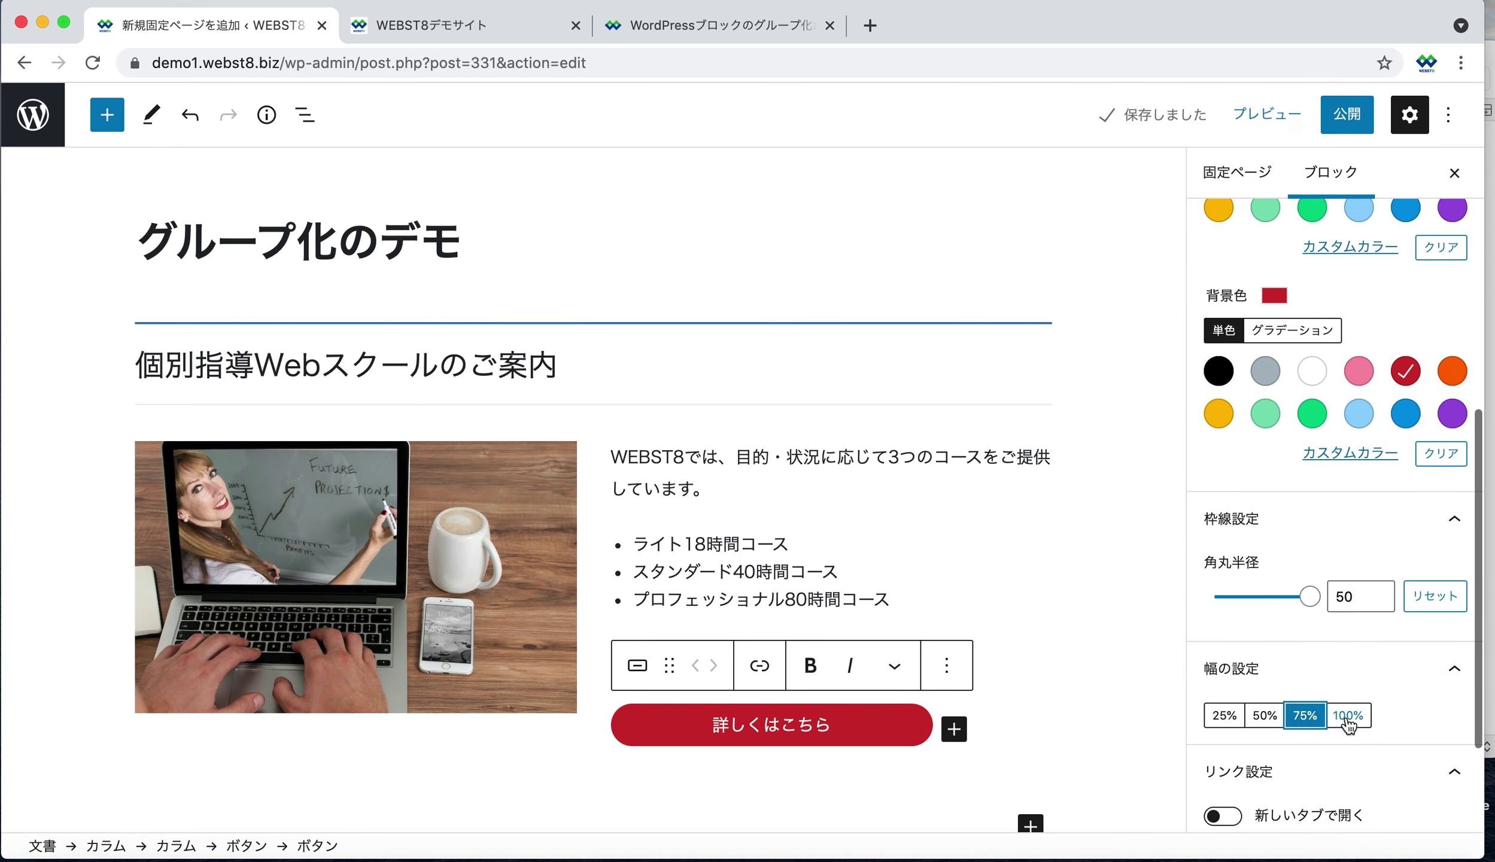
Centre the 詳しくはこちら button within its column by changing the parent buttons block's justification.
{"action": "left_click", "coordinate": [246, 846]}
{"action": "left_click", "coordinate": [753, 657]}
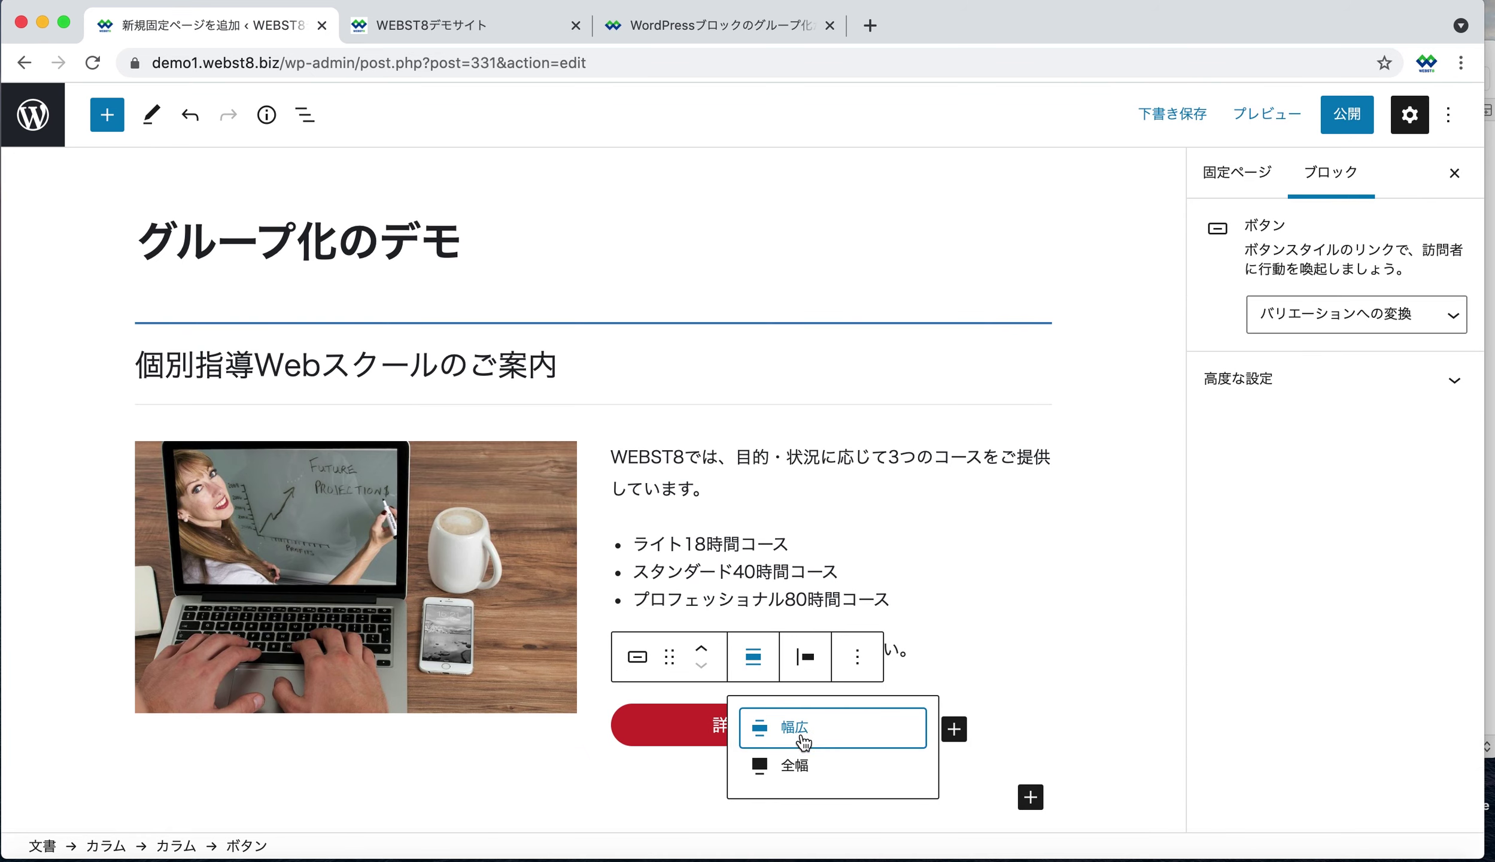
{"action": "left_click", "coordinate": [805, 657]}
{"action": "left_click", "coordinate": [880, 765]}
{"action": "left_click", "coordinate": [800, 482]}
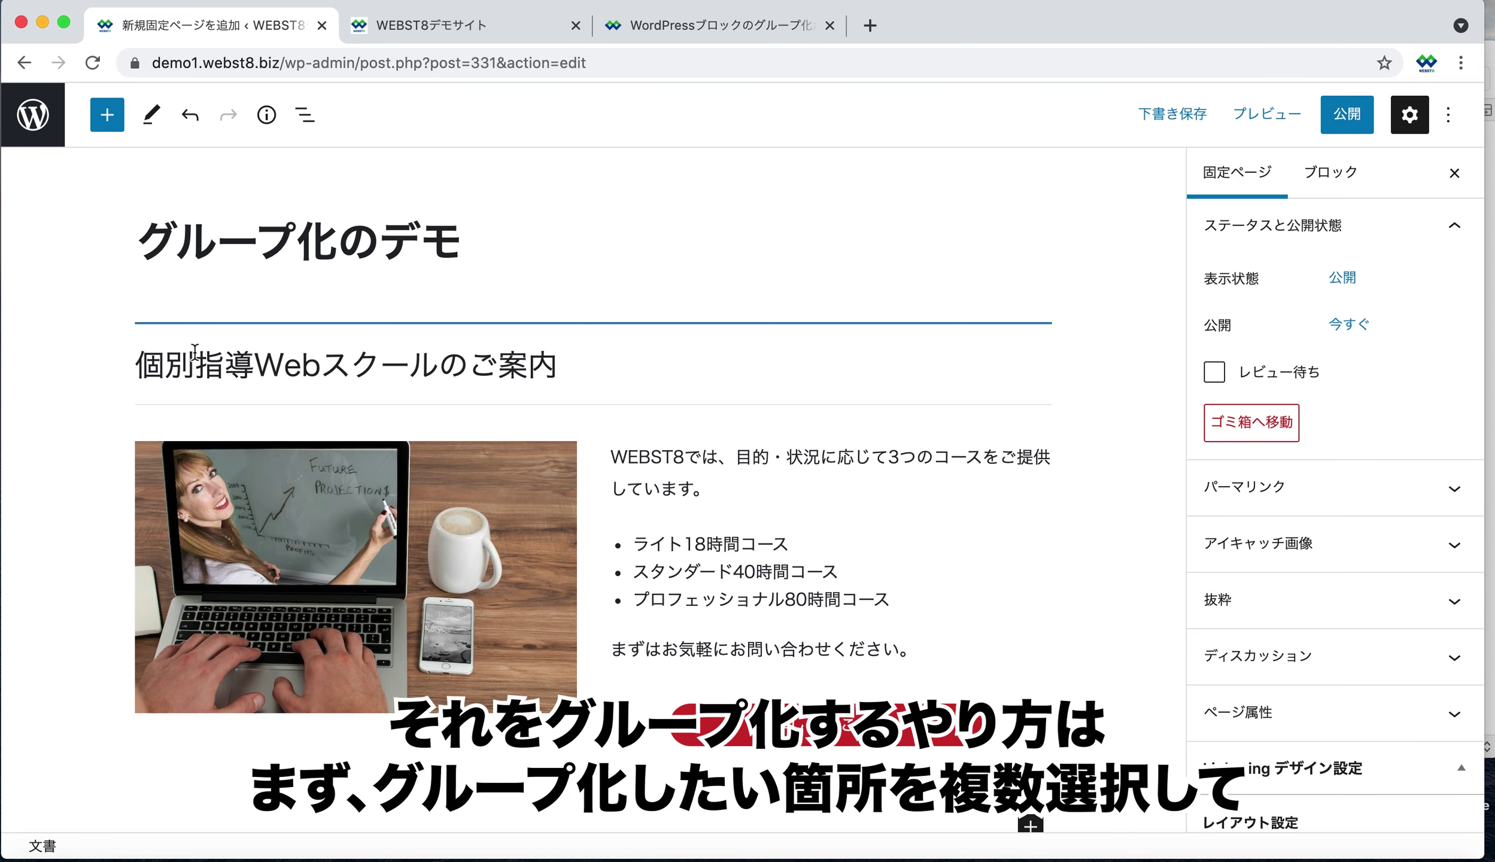
Select the heading and the columns block together and combine them into a group.
{"action": "left_click_drag", "start_coordinate": [148, 359], "coordinate": [711, 627]}
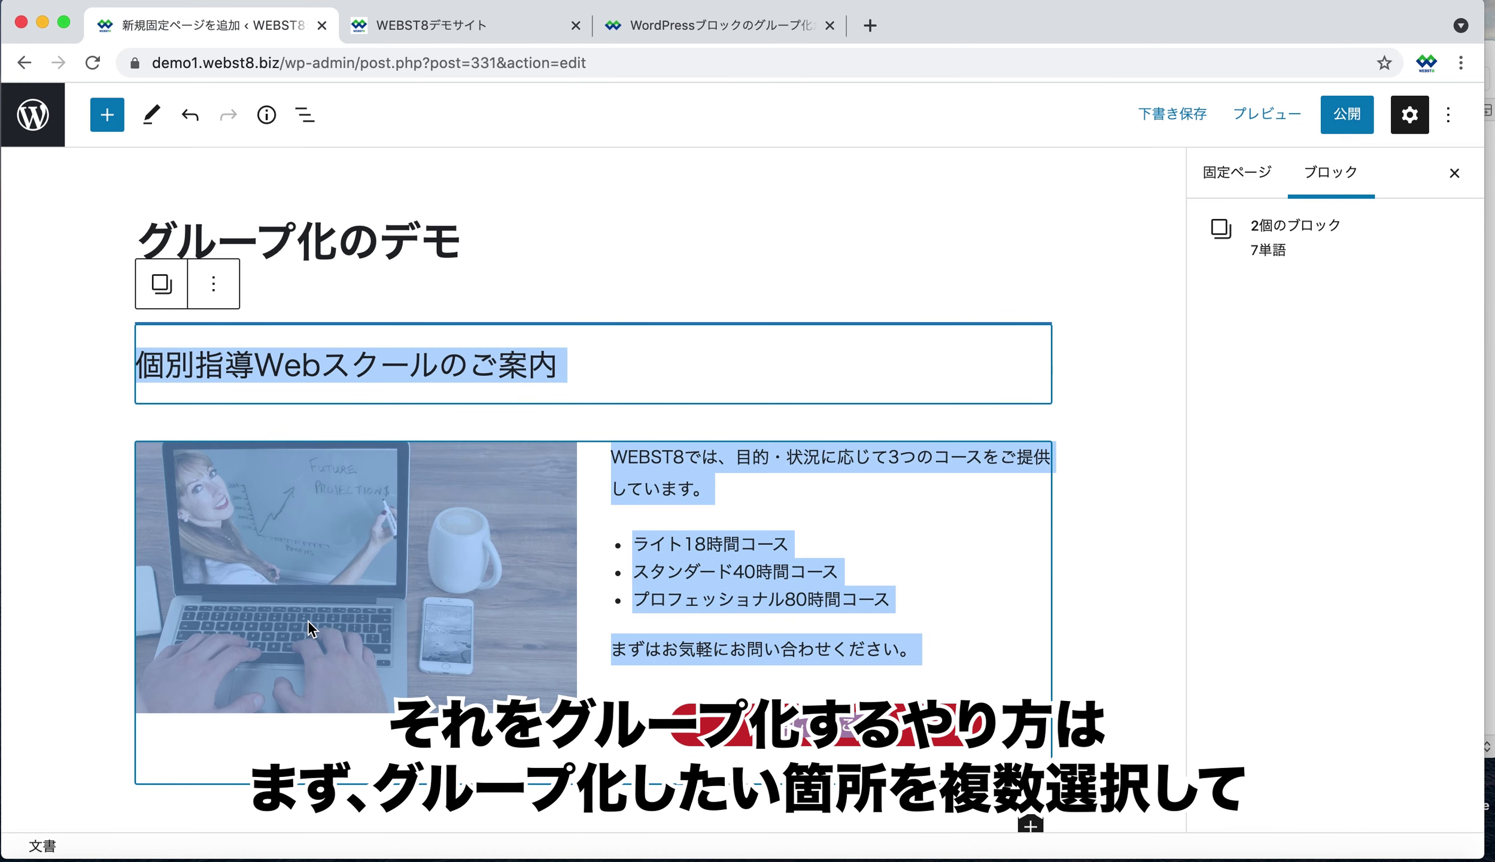
{"action": "left_click", "coordinate": [213, 293]}
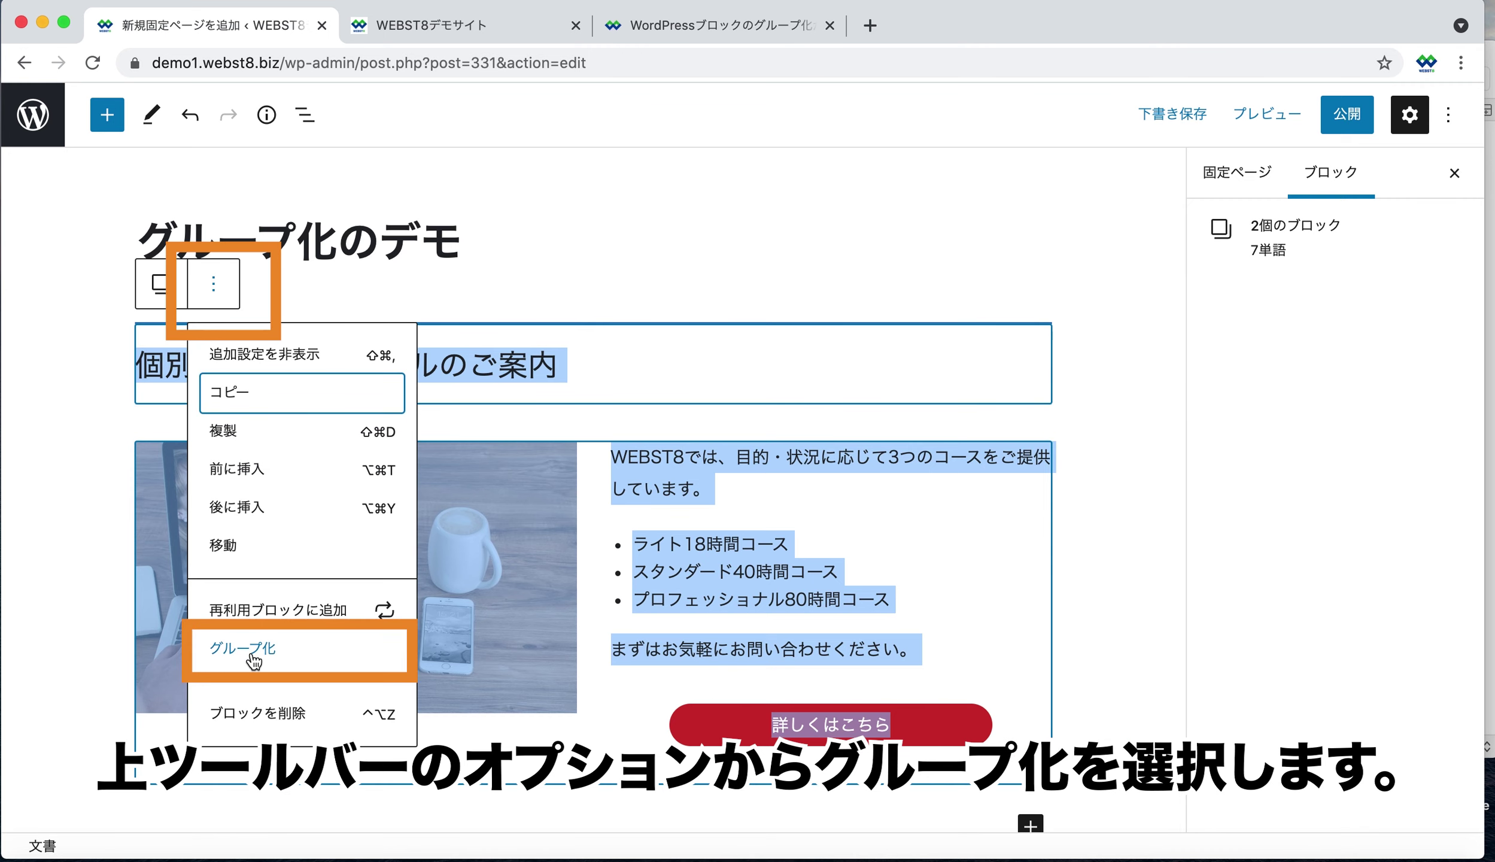
{"action": "left_click", "coordinate": [255, 659]}
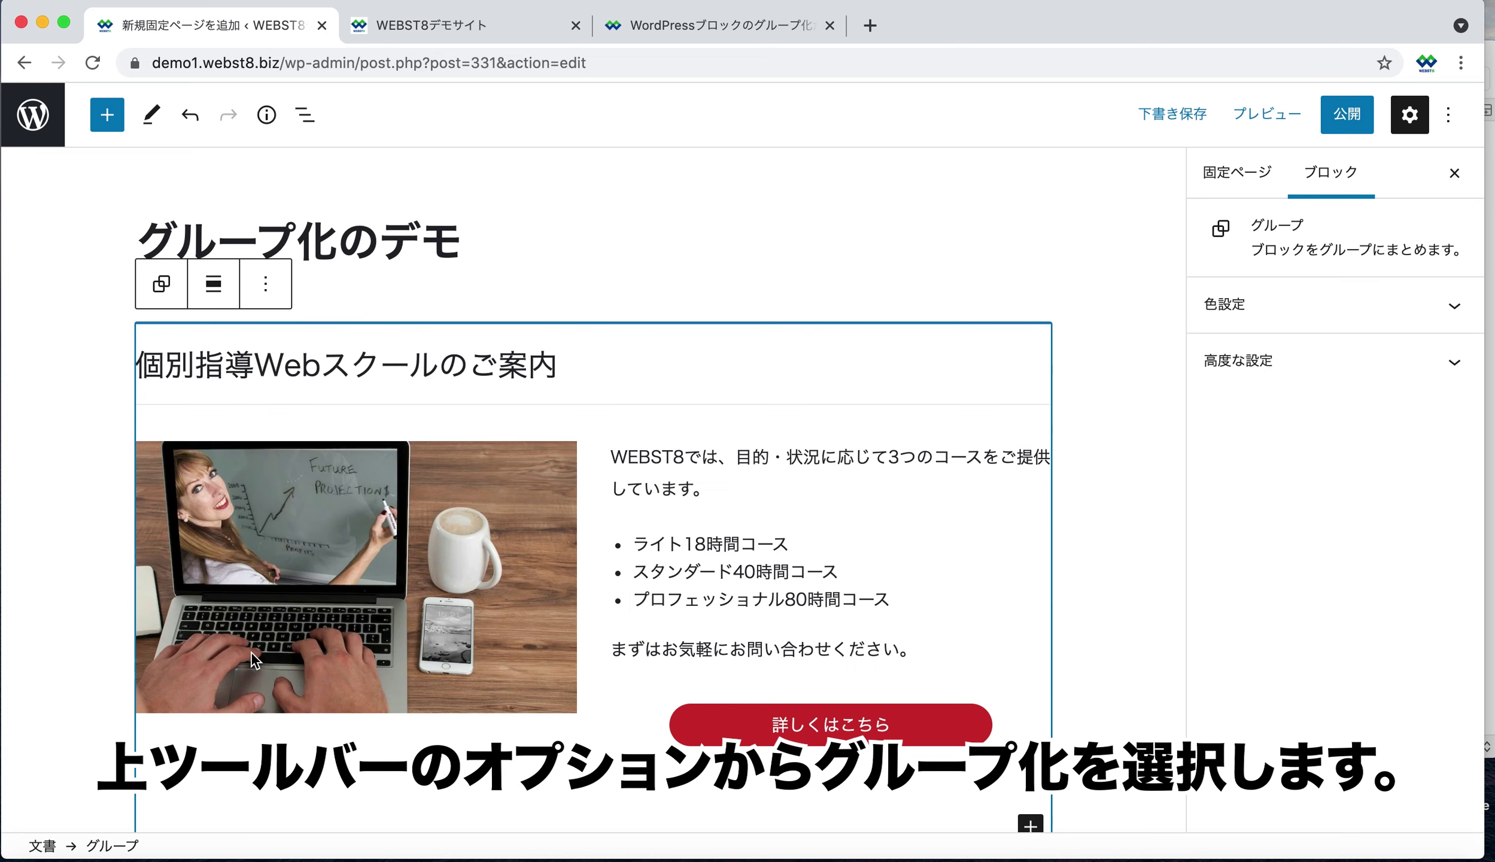
{"action": "scroll", "coordinate": [341, 604], "scroll_direction": "down", "scroll_amount": 2}
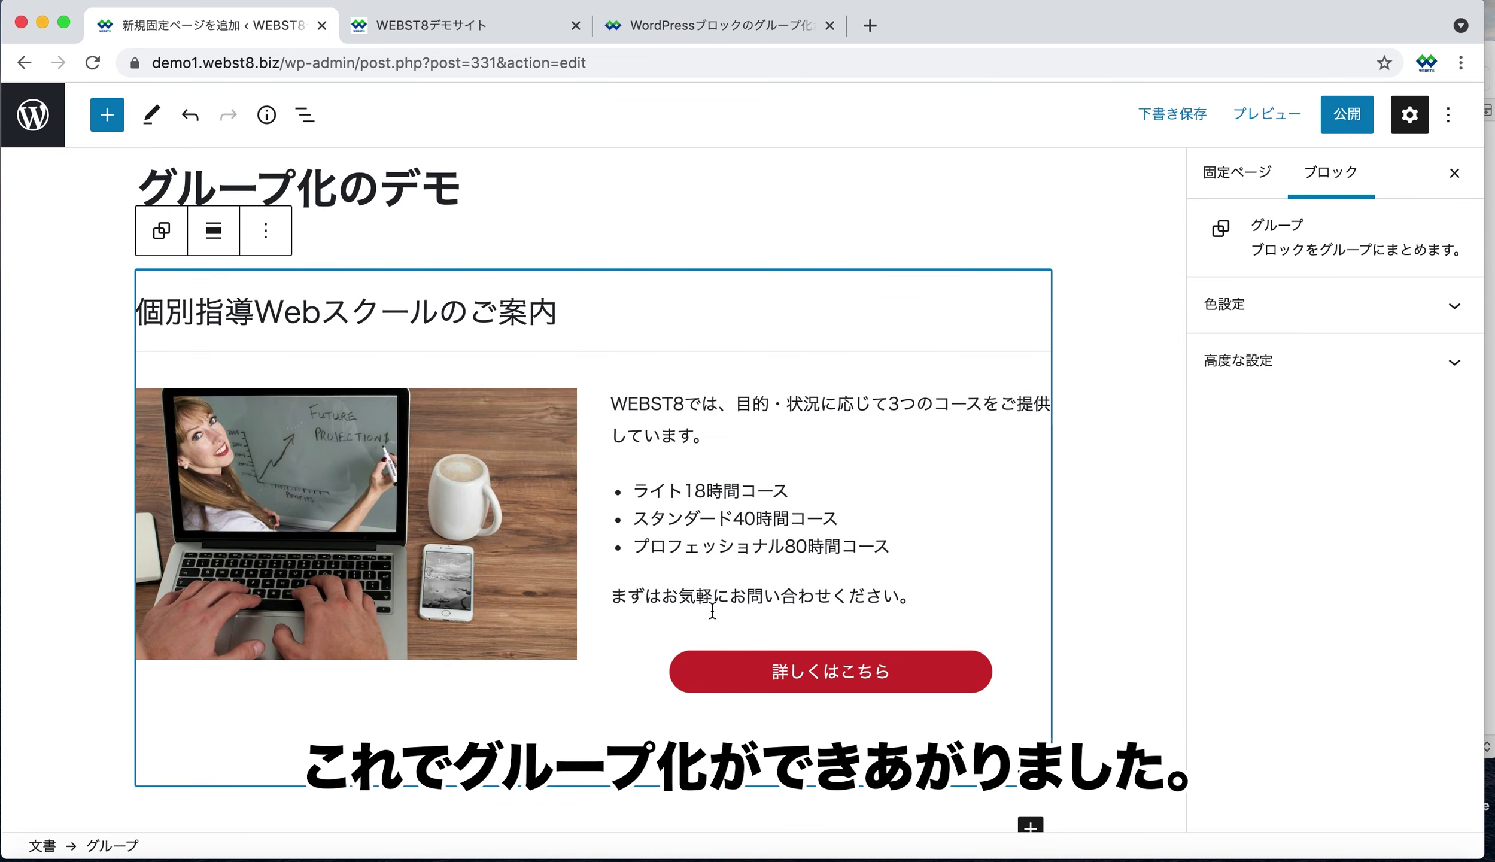
{"action": "scroll", "coordinate": [489, 395], "scroll_direction": "down", "scroll_amount": 1}
{"action": "scroll", "coordinate": [489, 395], "scroll_direction": "up", "scroll_amount": 2}
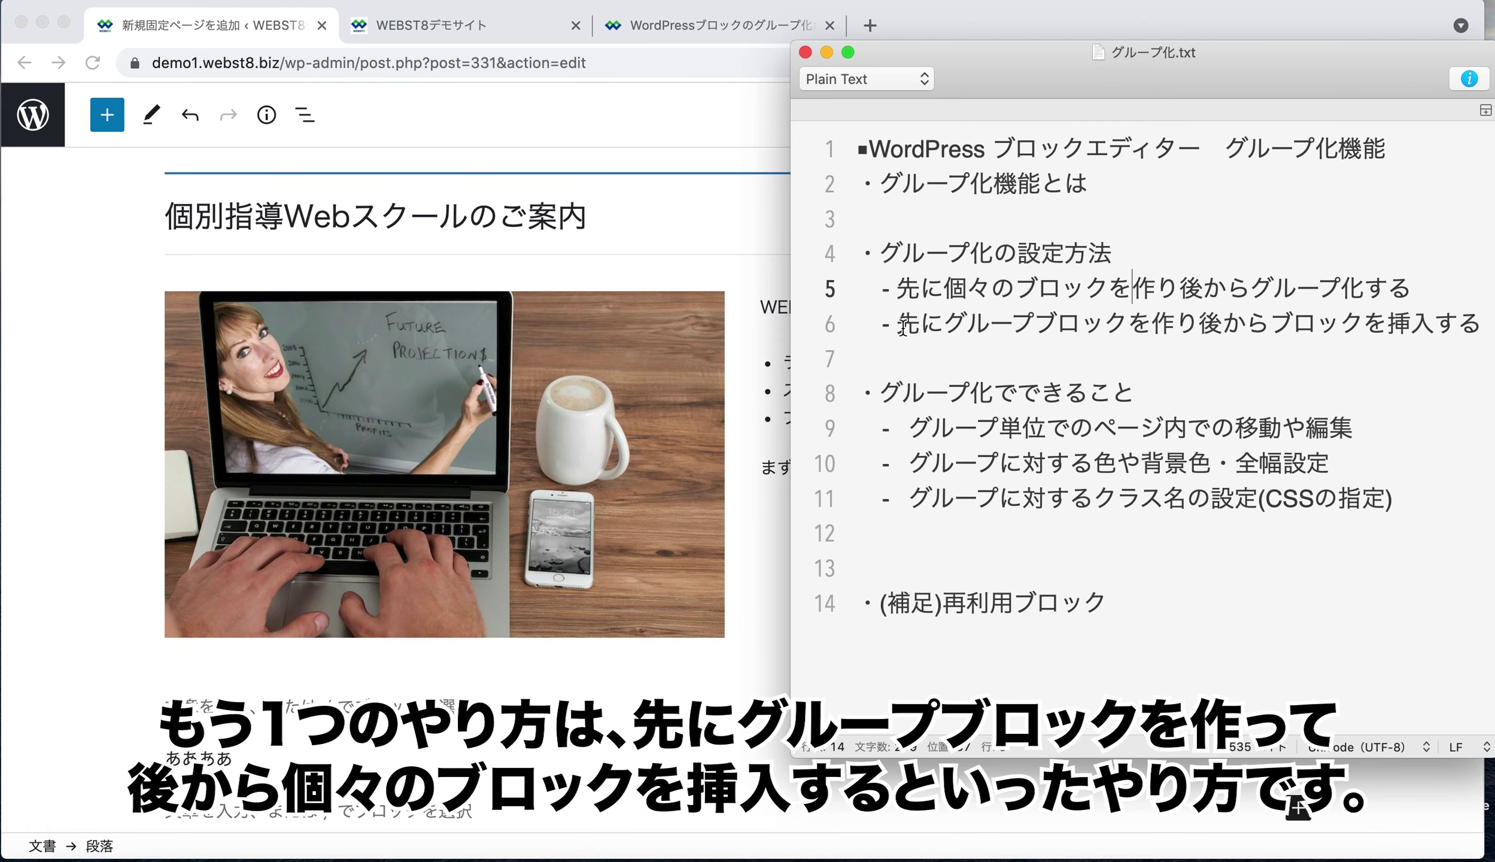
Highlight the notes line on creating the group block first, and insert an empty group block below the ああああ paragraph.
{"action": "left_click_drag", "start_coordinate": [903, 328], "coordinate": [869, 331]}
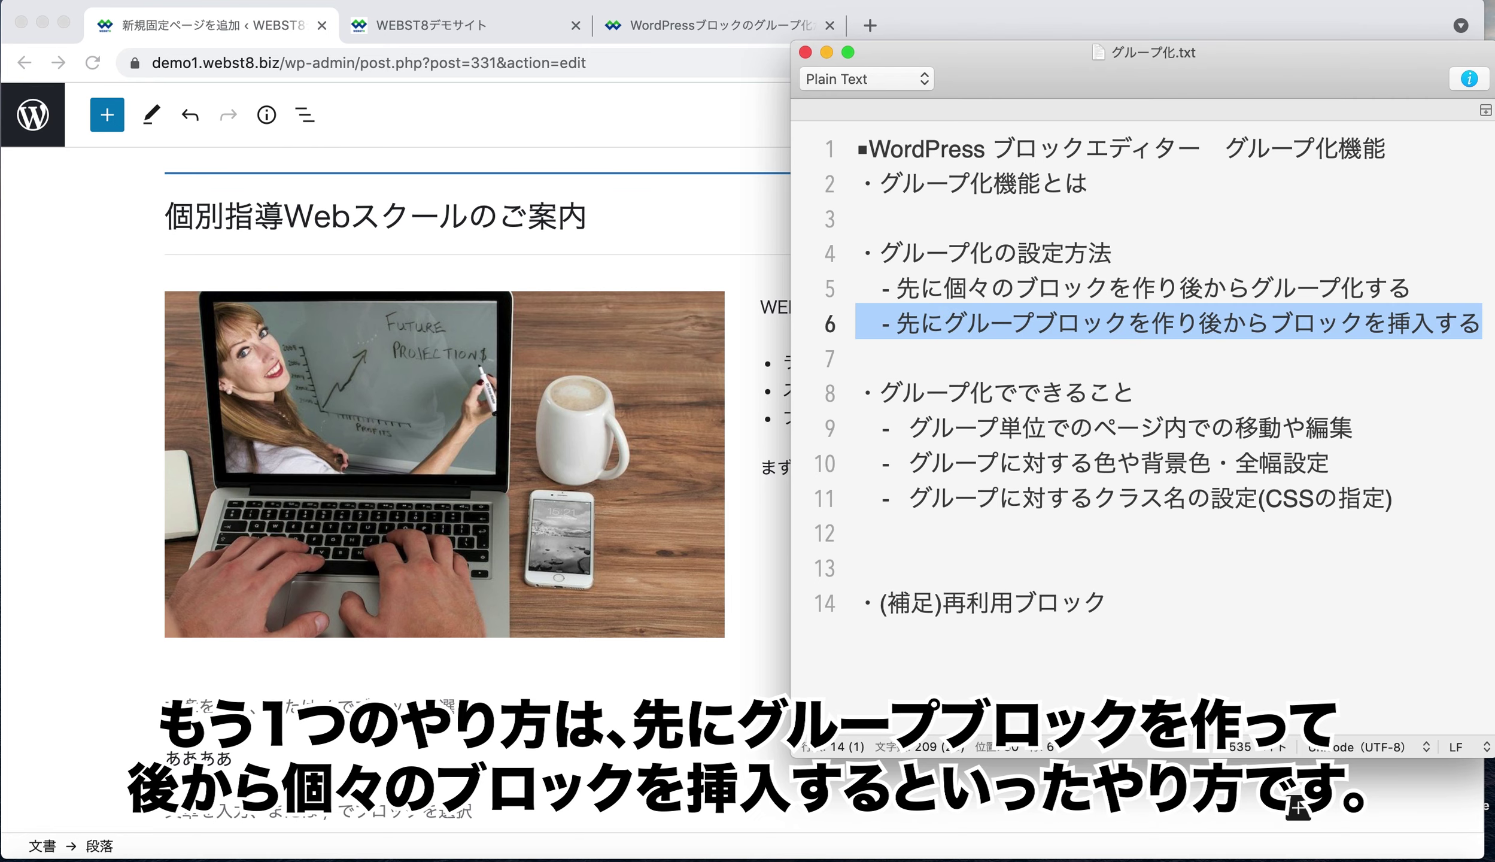
{"action": "left_click", "coordinate": [233, 811]}
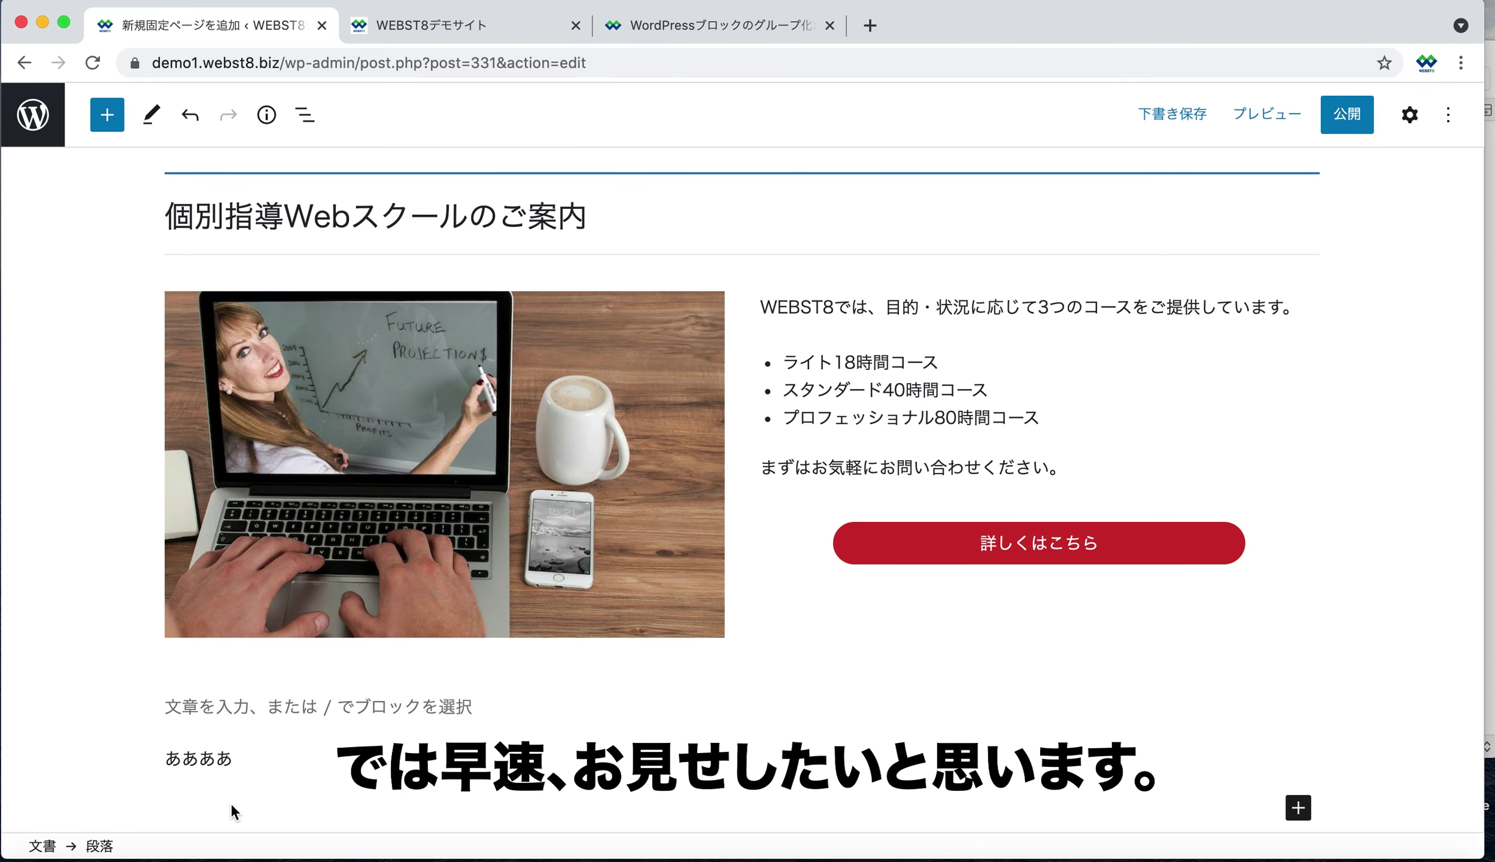
{"action": "left_click", "coordinate": [110, 124]}
{"action": "scroll", "coordinate": [183, 565], "scroll_direction": "down", "scroll_amount": 3}
{"action": "scroll", "coordinate": [183, 573], "scroll_direction": "down", "scroll_amount": 6}
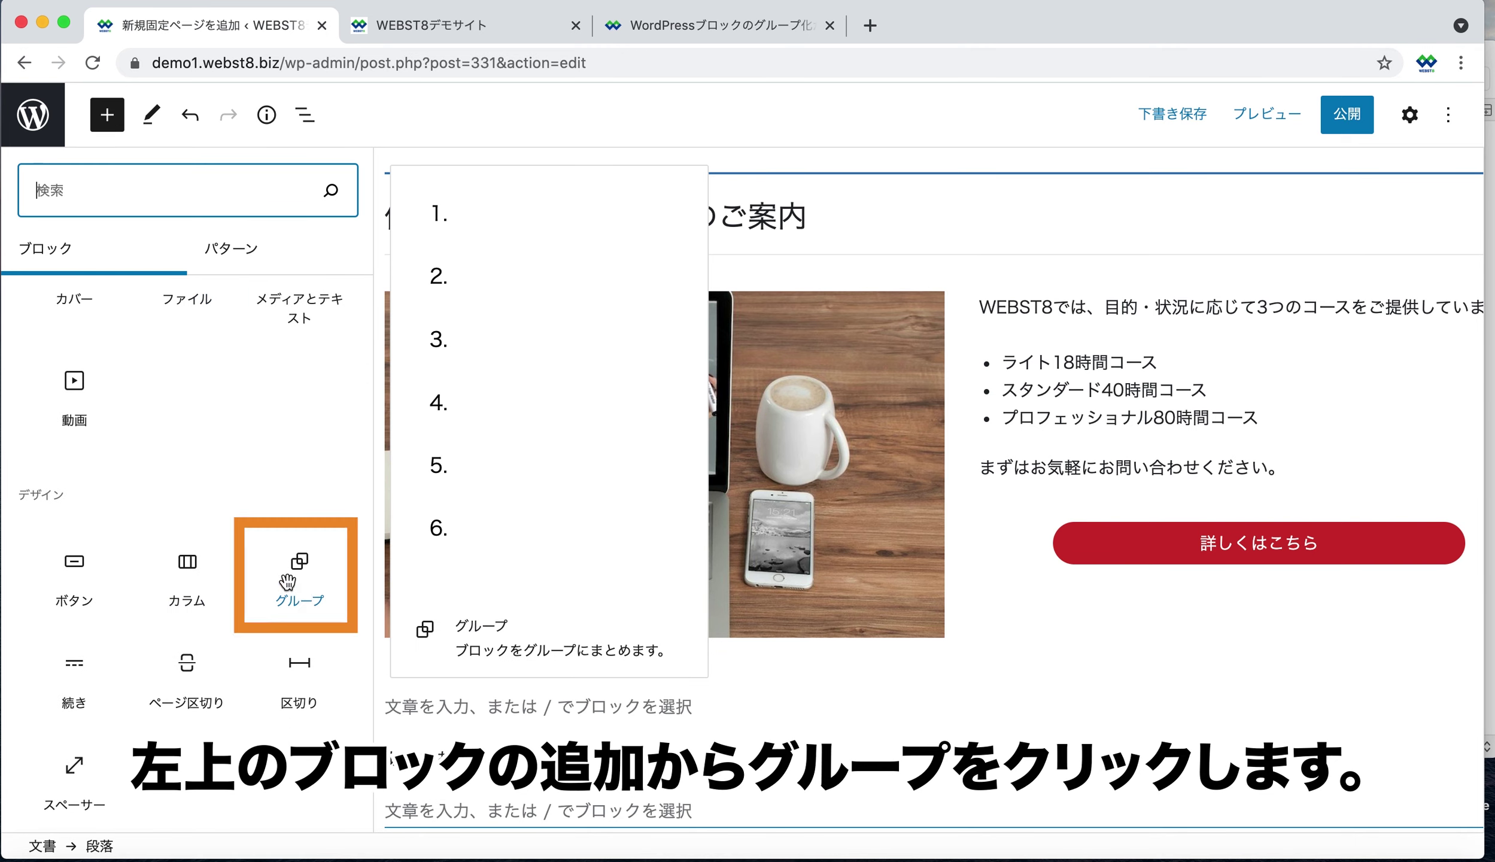
{"action": "left_click", "coordinate": [297, 584]}
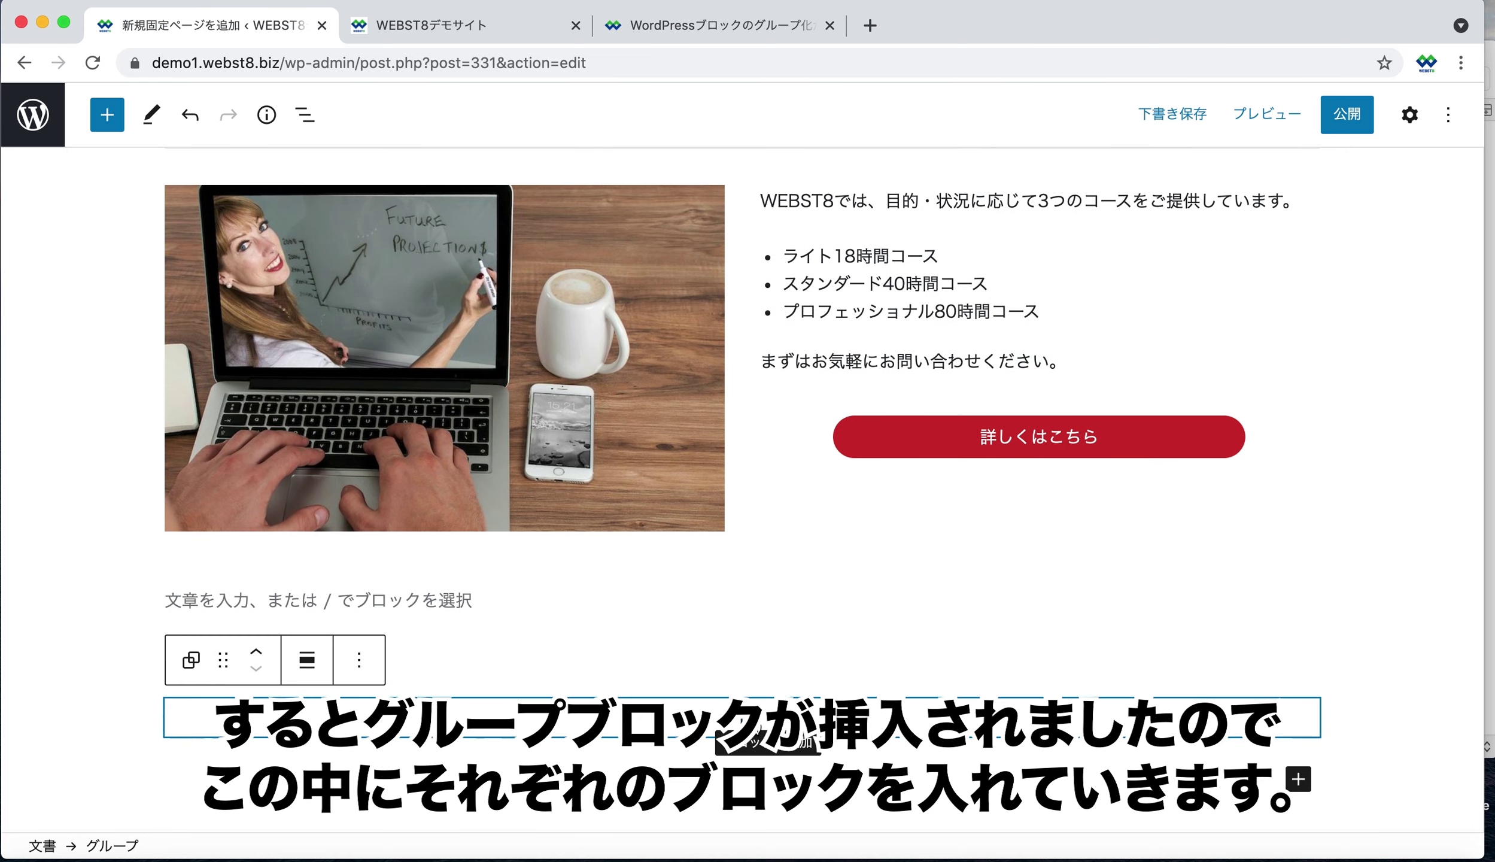
Add a heading block inside the empty group with the text 個別指導Webスクール案内.
{"action": "left_click", "coordinate": [739, 717]}
{"action": "left_click", "coordinate": [737, 458]}
{"action": "type", "text": "個別指導Webスクール案内"}
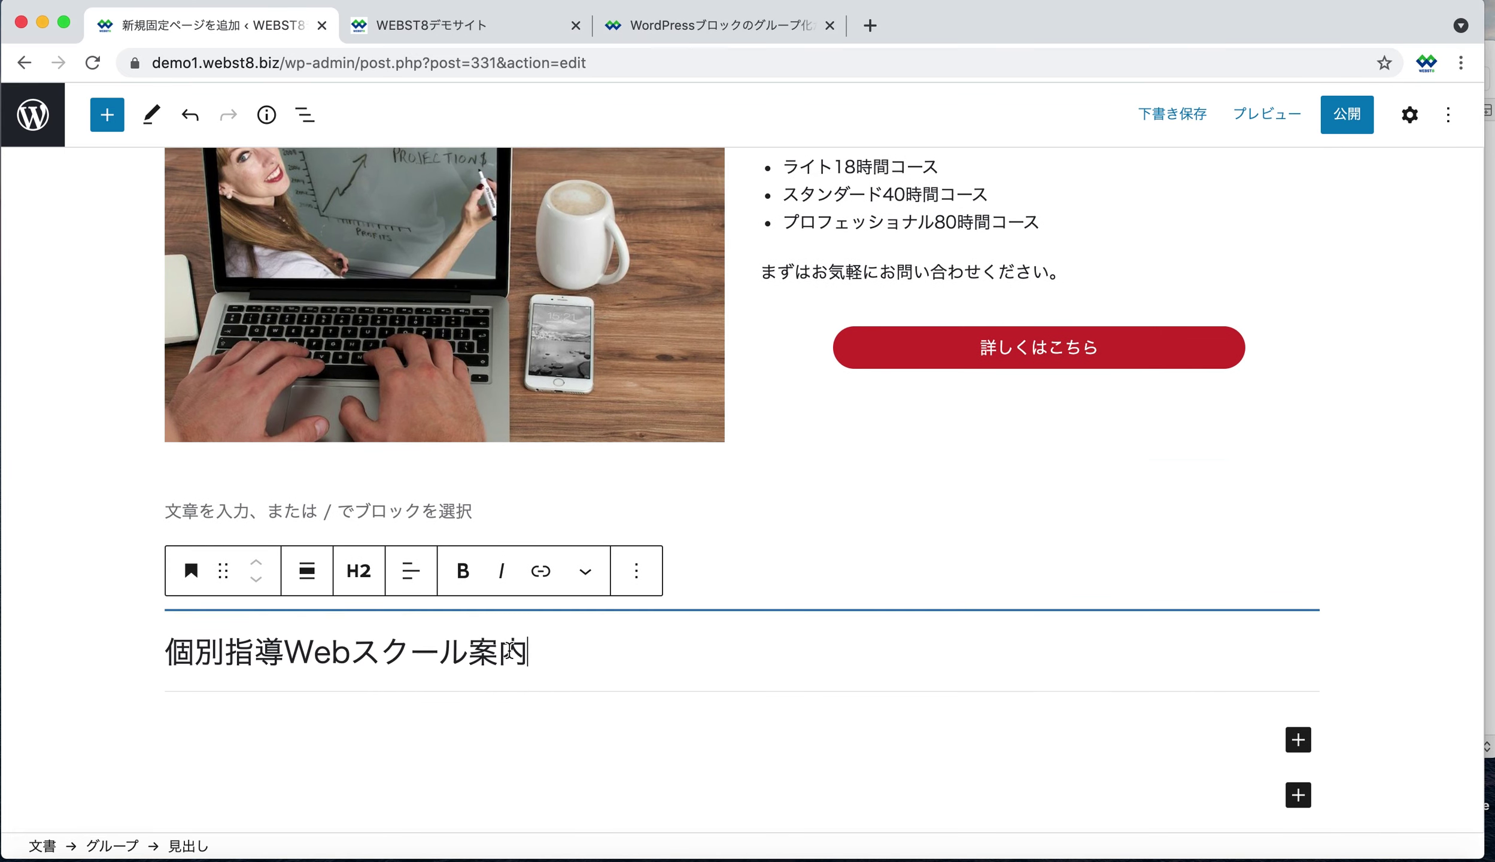
Insert a 50 / 50 columns block under the heading inside the new group.
{"action": "key", "text": "Return"}
{"action": "type", "text": "/カラム"}
{"action": "left_click", "coordinate": [322, 663]}
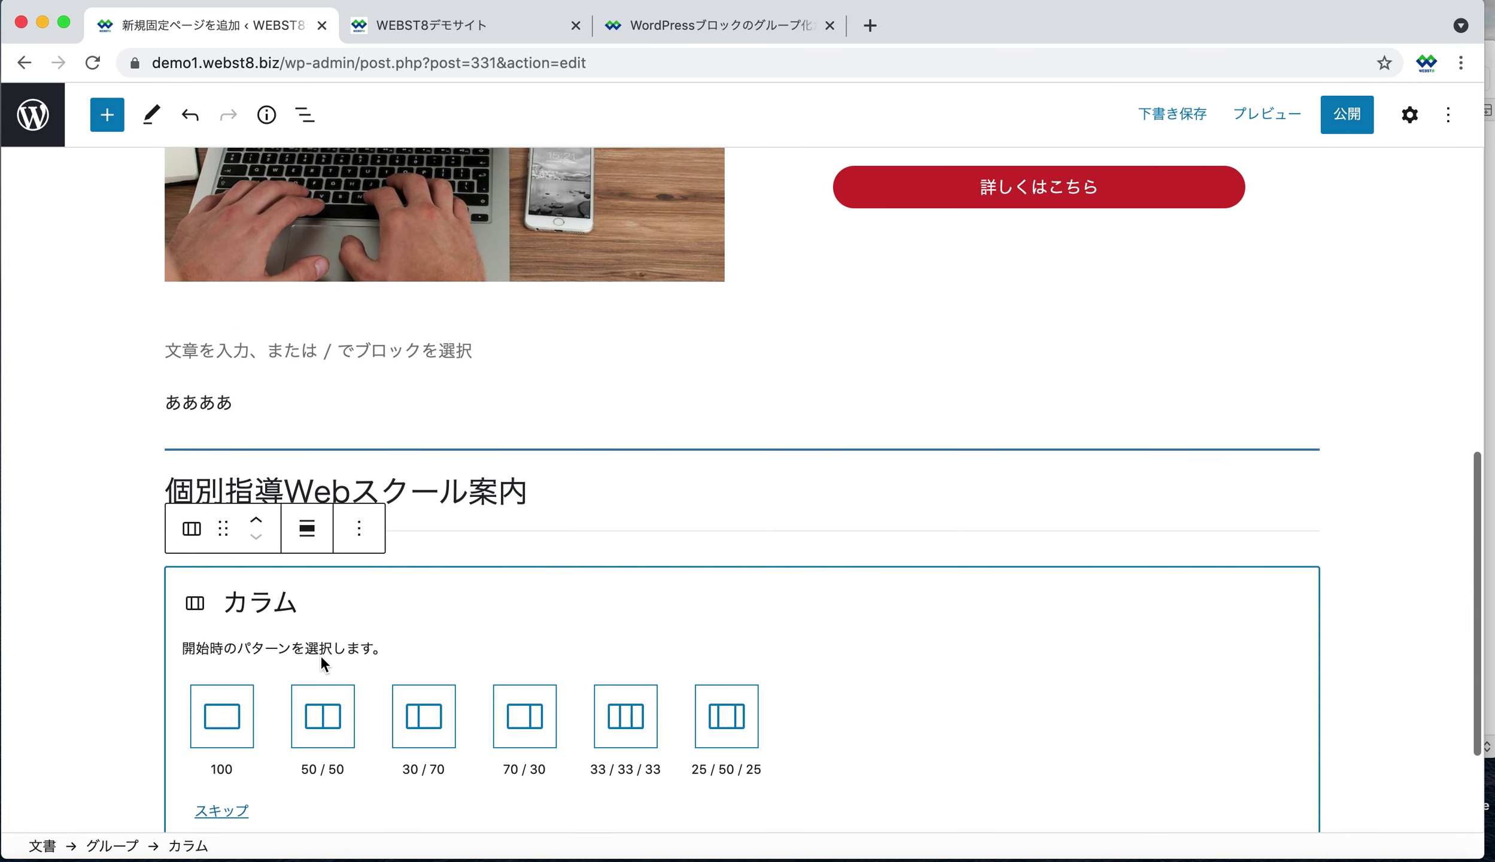
{"action": "left_click", "coordinate": [322, 716]}
Add an image block to the new group's first column using the media library photo of the WEBSTATISTICS laptop.
{"action": "left_click", "coordinate": [444, 755]}
{"action": "type", "text": "画像"}
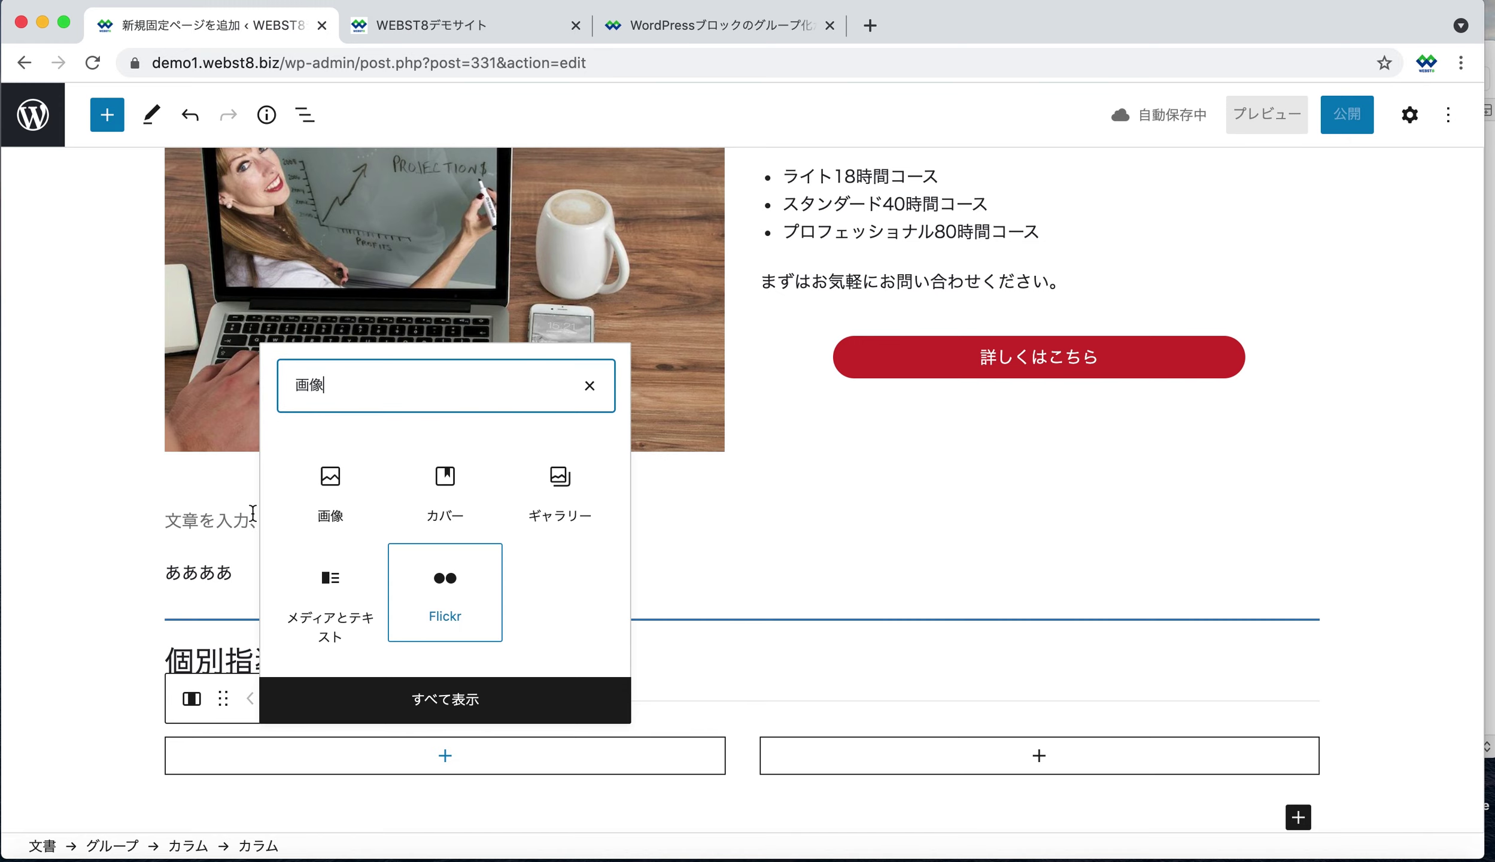
{"action": "left_click", "coordinate": [330, 497]}
{"action": "left_click", "coordinate": [374, 622]}
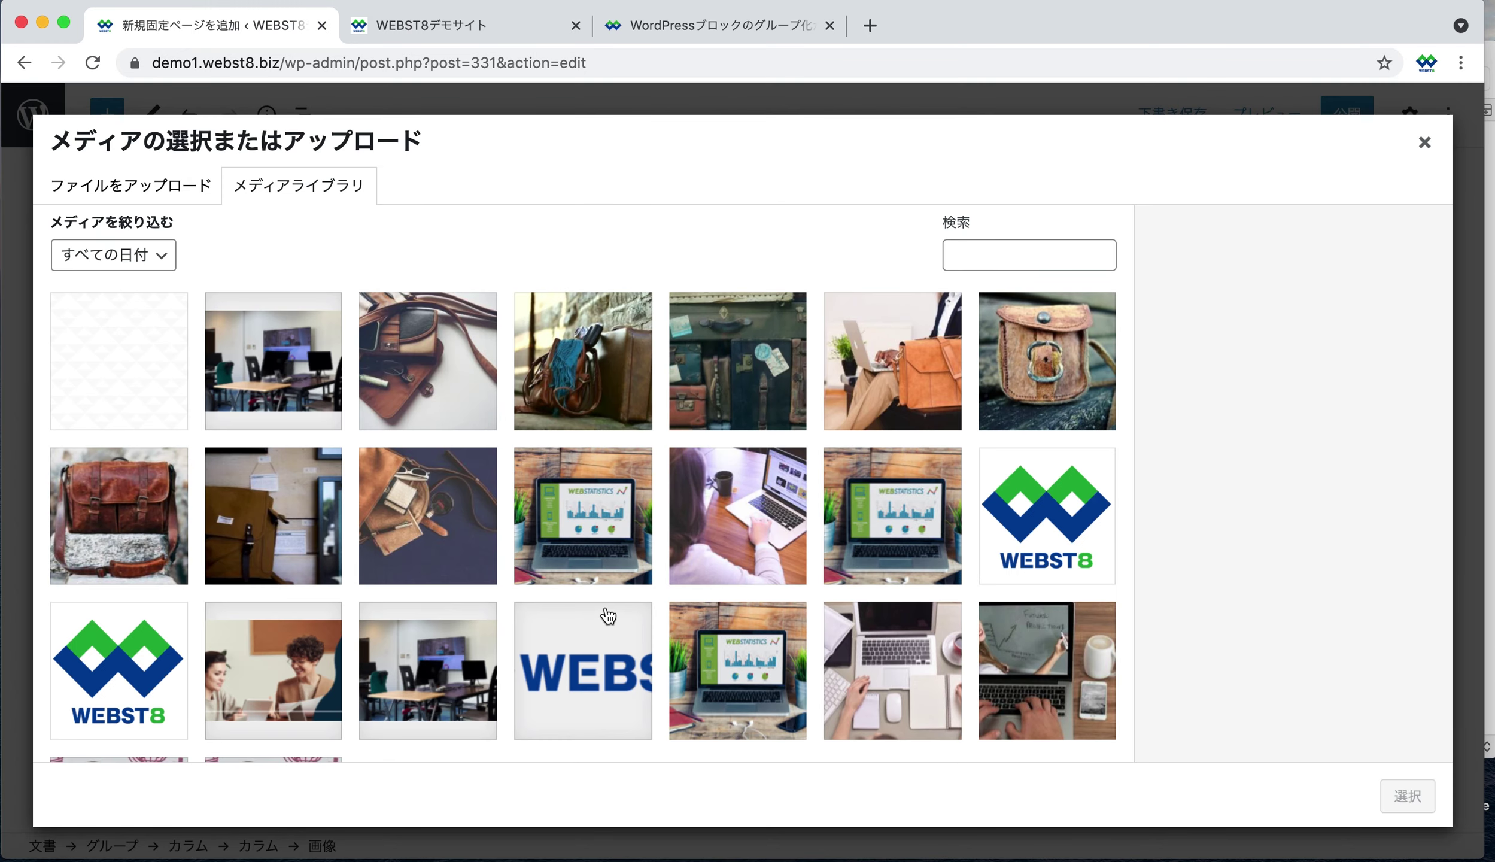
{"action": "left_click", "coordinate": [583, 521]}
{"action": "left_click", "coordinate": [1408, 796]}
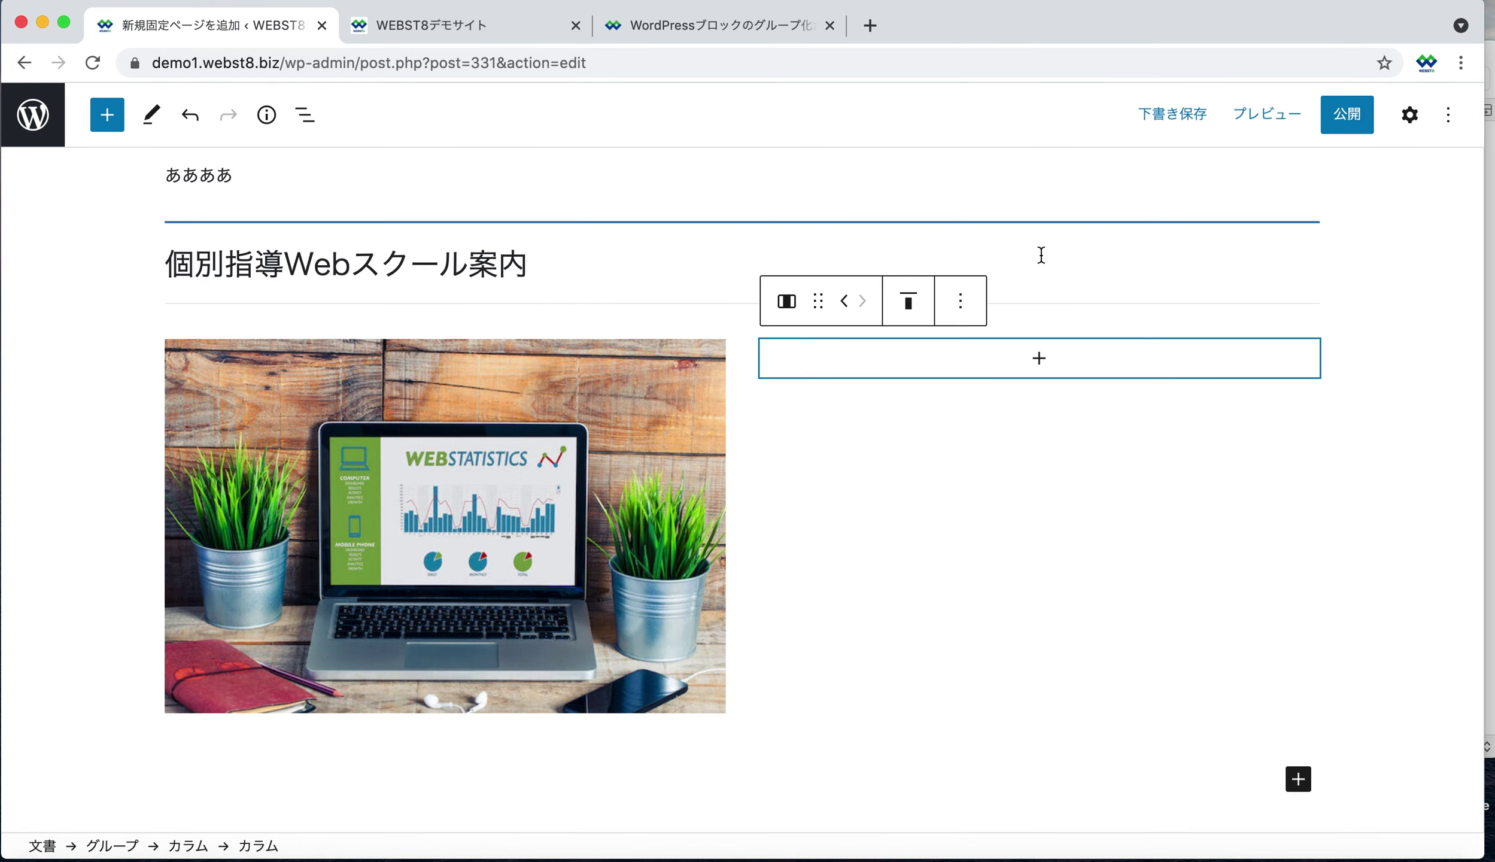
Add a two-line paragraph to the group's second column: 個人事業主様・経営者様・起業副業など自分のビジネスのために / ホームページの作り方を習得するスクール.
{"action": "left_click", "coordinate": [1039, 357]}
{"action": "left_click", "coordinate": [928, 535]}
{"action": "type", "text": "個人事業主様・経営者様・起業副業など自分のビジネスのために ホームページの作り方を 習得するスクール"}
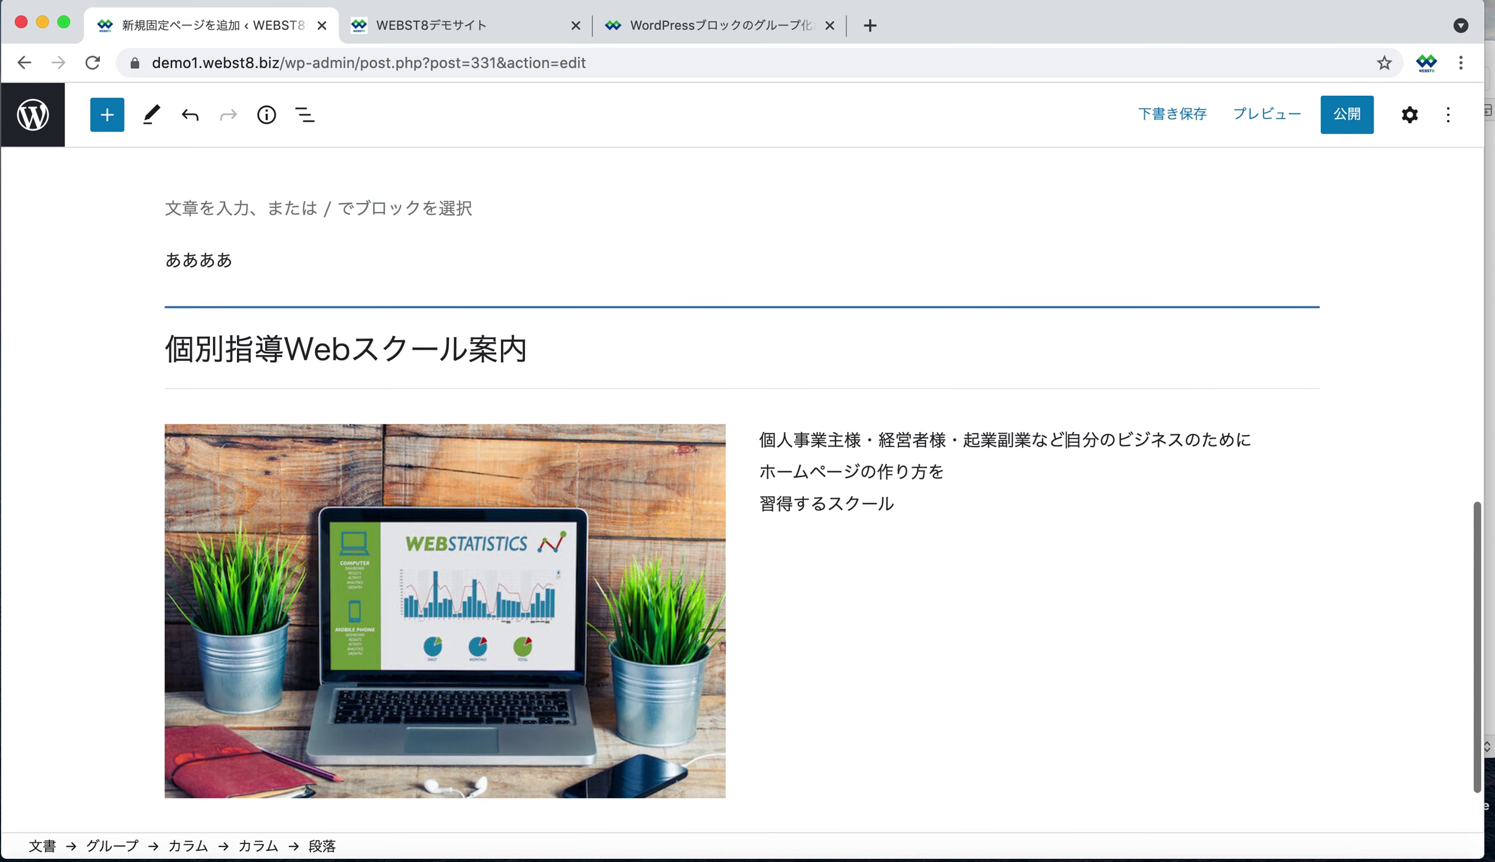
{"action": "key", "text": "Delete"}
{"action": "key", "text": "End"}
{"action": "key", "text": "Return"}
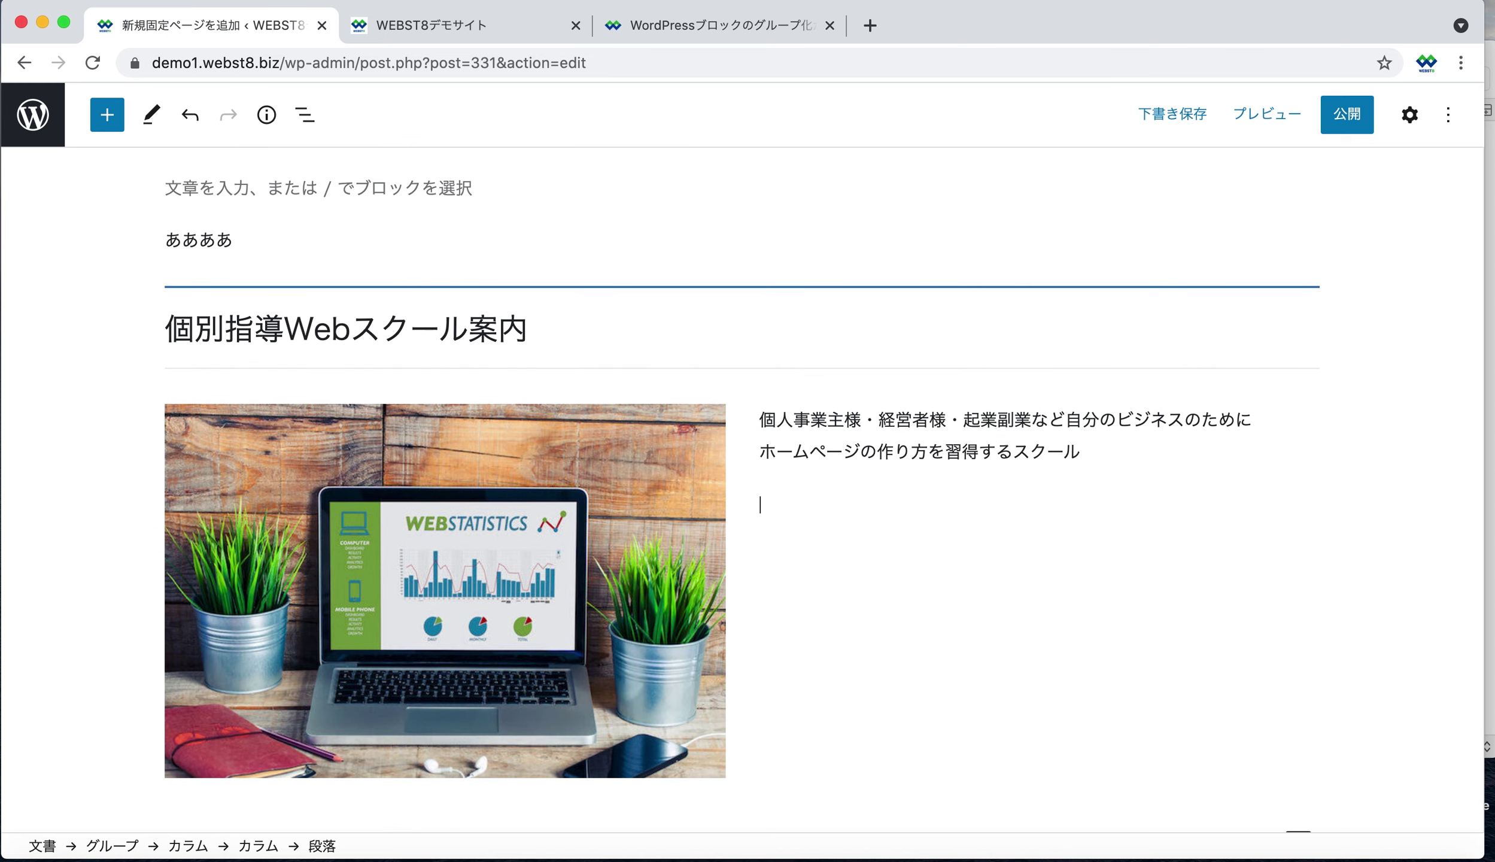
Enter ライト18時間コース as a new paragraph under the school description in the second column.
{"action": "type", "text": "/"}
{"action": "key", "text": "BackSpace"}
{"action": "type", "text": "raito"}
{"action": "key", "text": "space"}
{"action": "type", "text": "18jikanko-su"}
{"action": "key", "text": "space"}
{"action": "key", "text": "Return"}
Add another paragraph with the text スタンダード40時間コース below the ライト18時間コース line.
{"action": "key", "text": "Return"}
{"action": "type", "text": "sutanda-do"}
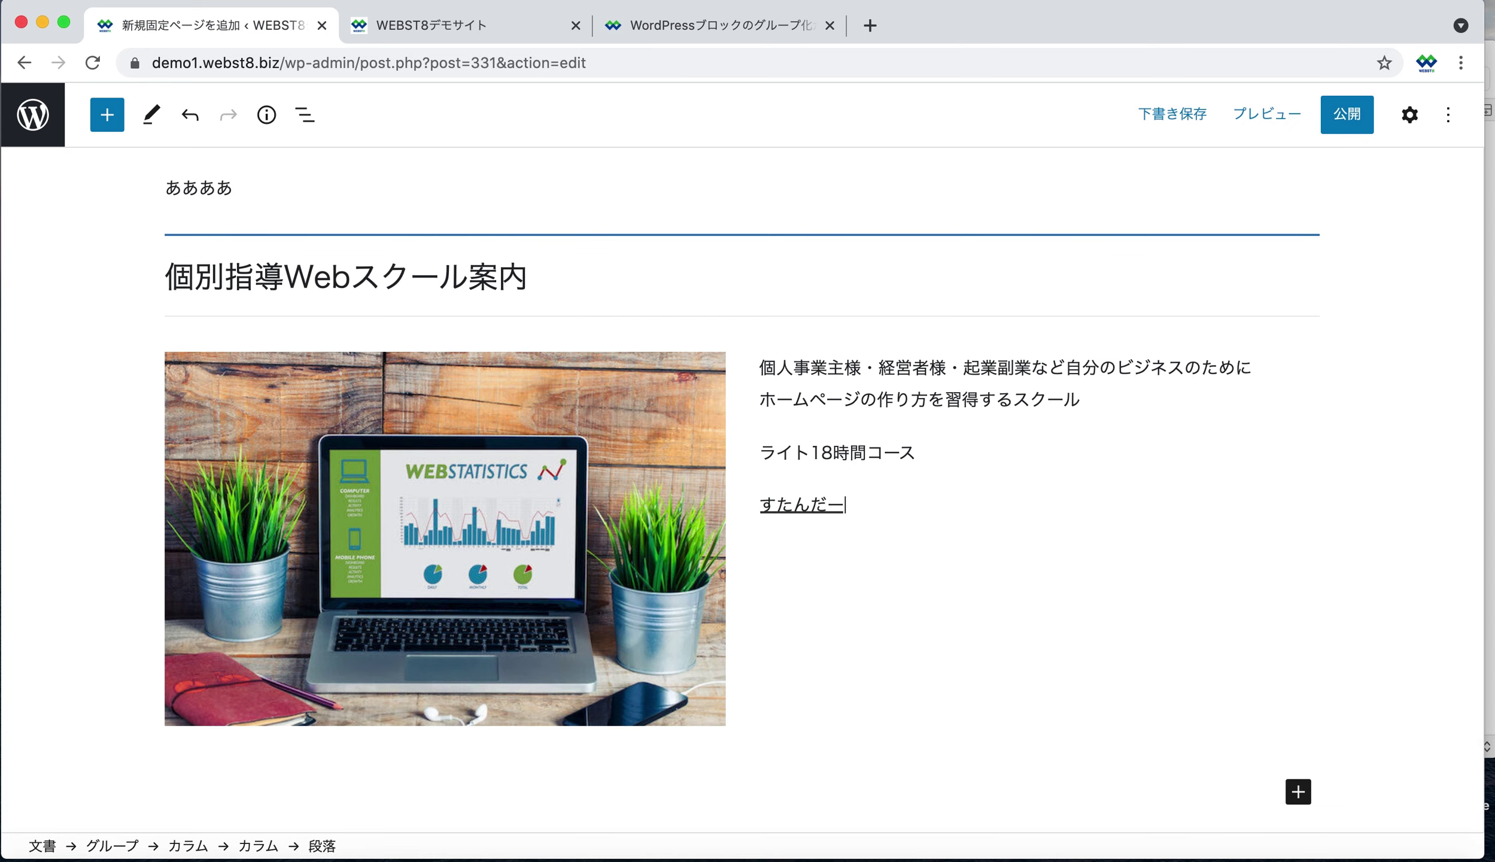
{"action": "key", "text": "space"}
{"action": "key", "text": "Return"}
{"action": "type", "text": "40jikanko-su"}
{"action": "key", "text": "space"}
{"action": "key", "text": "Return"}
Add a third course paragraph reading プロフェッショナル80時間コース below the スタンダード40時間コース line.
{"action": "key", "text": "Return"}
{"action": "type", "text": "purofesshonaru"}
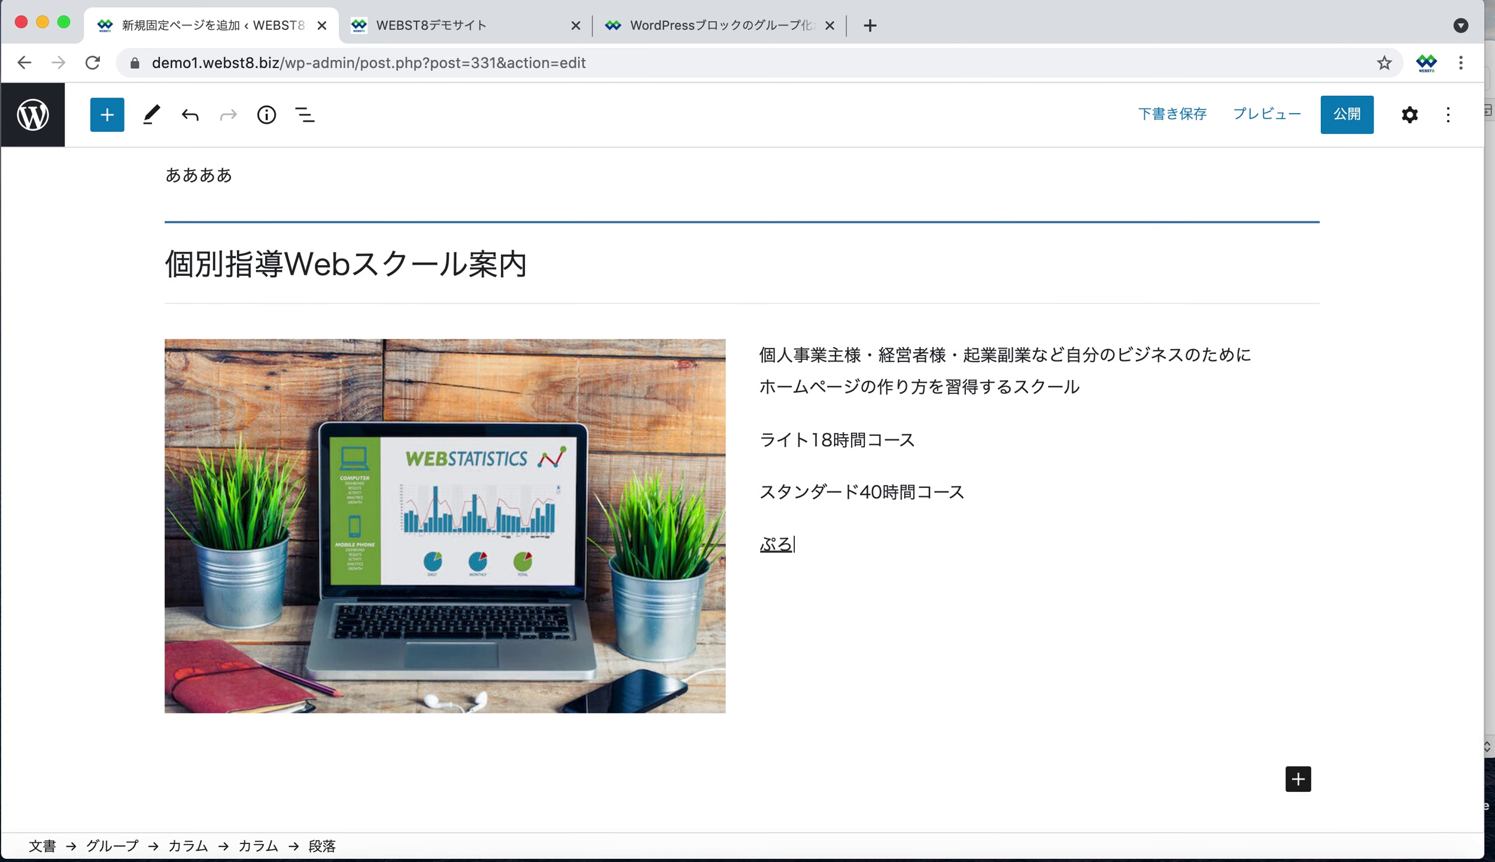
{"action": "key", "text": "space"}
{"action": "key", "text": "Return"}
{"action": "type", "text": "80jikanko-su"}
{"action": "key", "text": "space"}
{"action": "key", "text": "Return"}
Convert the three course paragraphs in the second column into one list block.
{"action": "left_click", "coordinate": [931, 446], "text": "shift"}
{"action": "left_click", "coordinate": [784, 384]}
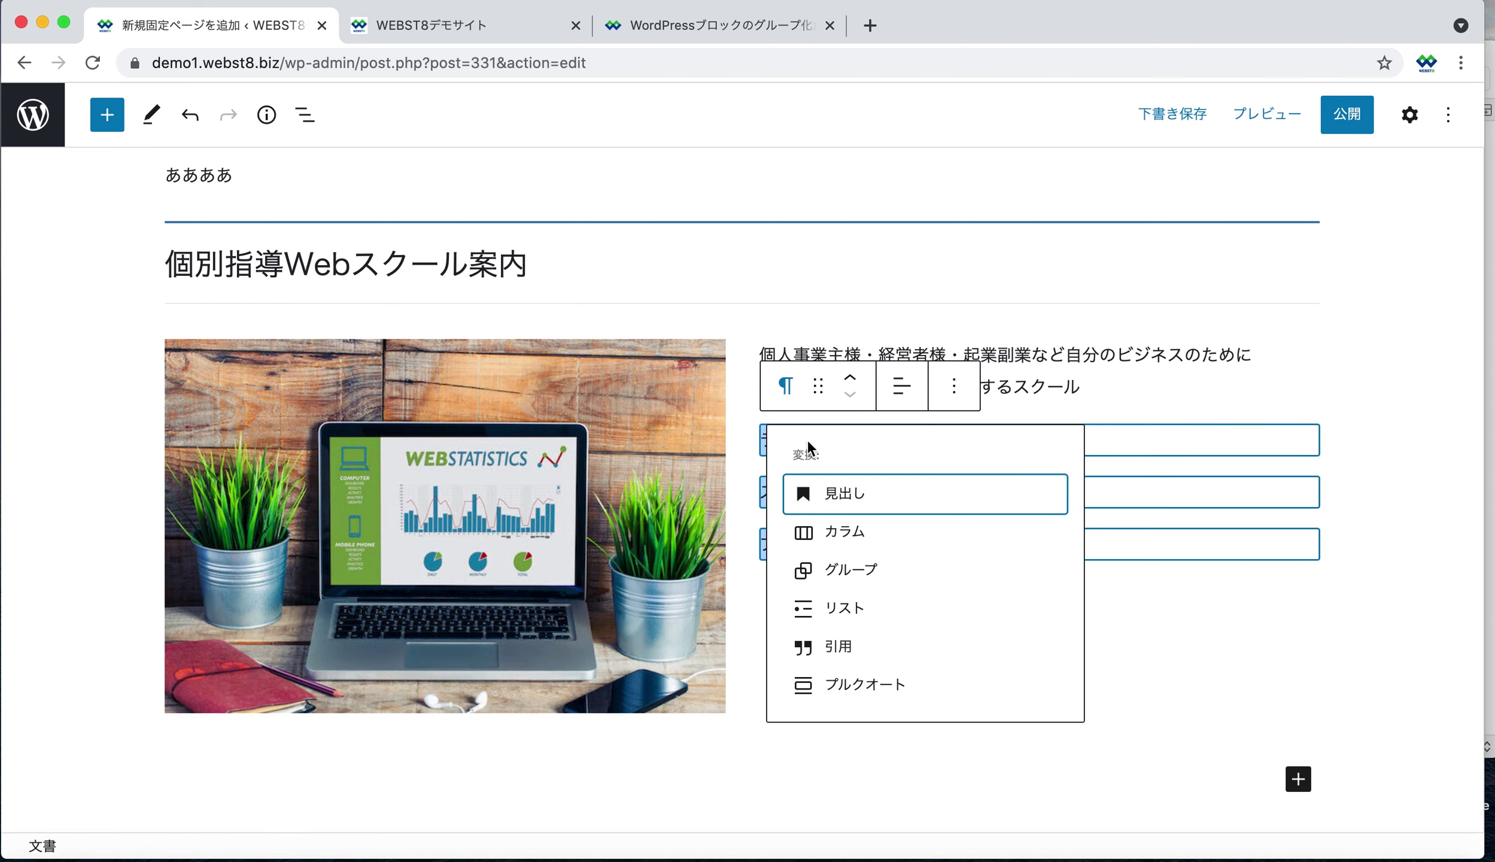
{"action": "left_click", "coordinate": [845, 563]}
Insert a button block below the course list and label it 詳しくはこちら.
{"action": "key", "text": "Down"}
{"action": "key", "text": "Return"}
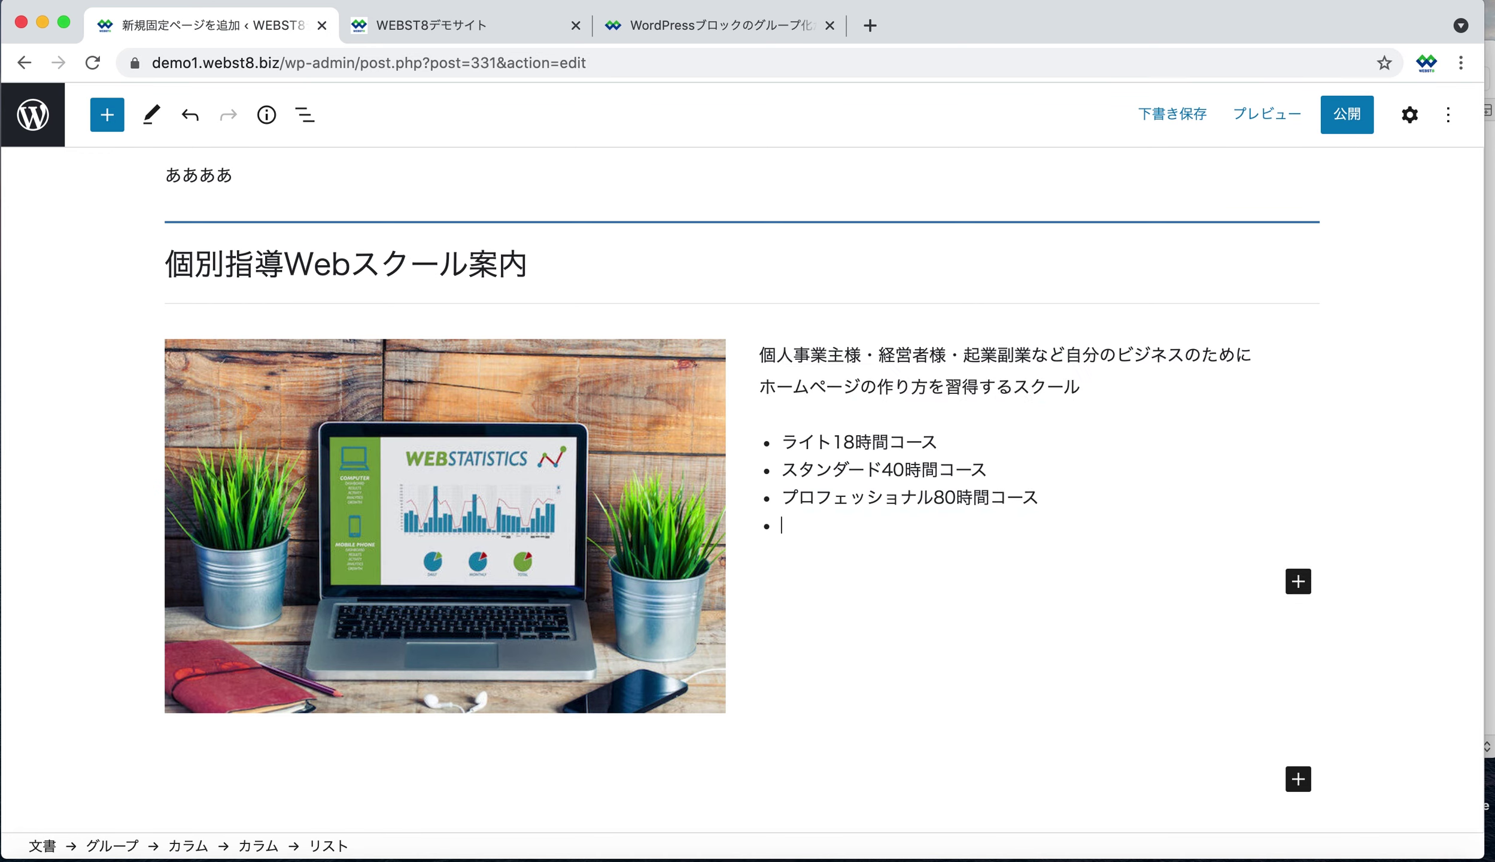
{"action": "key", "text": "Return"}
{"action": "type", "text": "/botan"}
{"action": "key", "text": "space"}
{"action": "key", "text": "Return"}
{"action": "key", "text": "Return"}
{"action": "type", "text": "kuwashikuhakochira"}
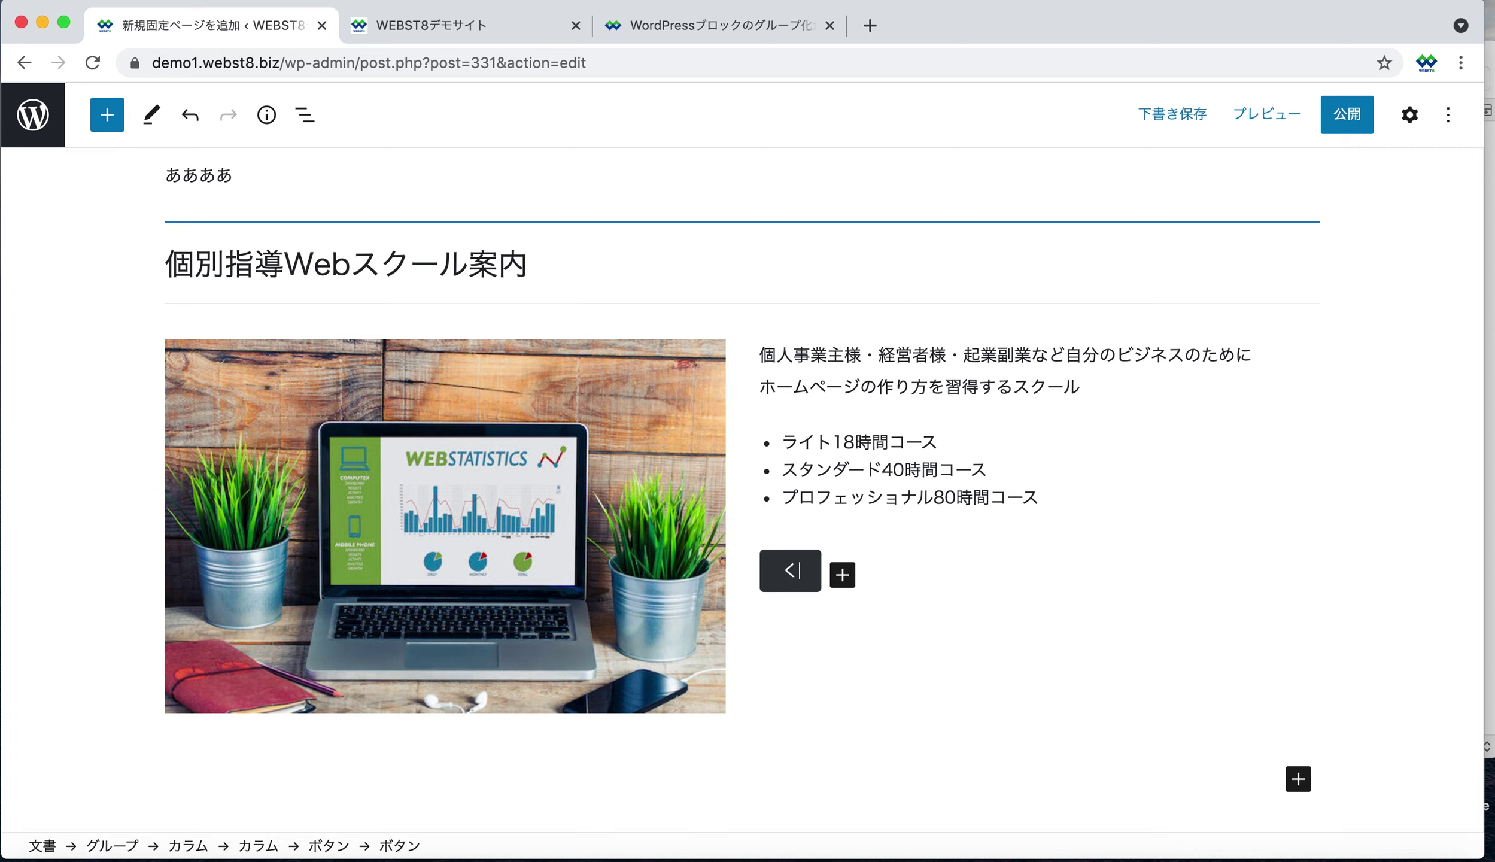
{"action": "key", "text": "space"}
{"action": "key", "text": "Return"}
Set the 詳しくはこちら button's corner radius to 50 and its width to 75%.
{"action": "left_click", "coordinate": [1409, 114]}
{"action": "left_click", "coordinate": [1239, 798]}
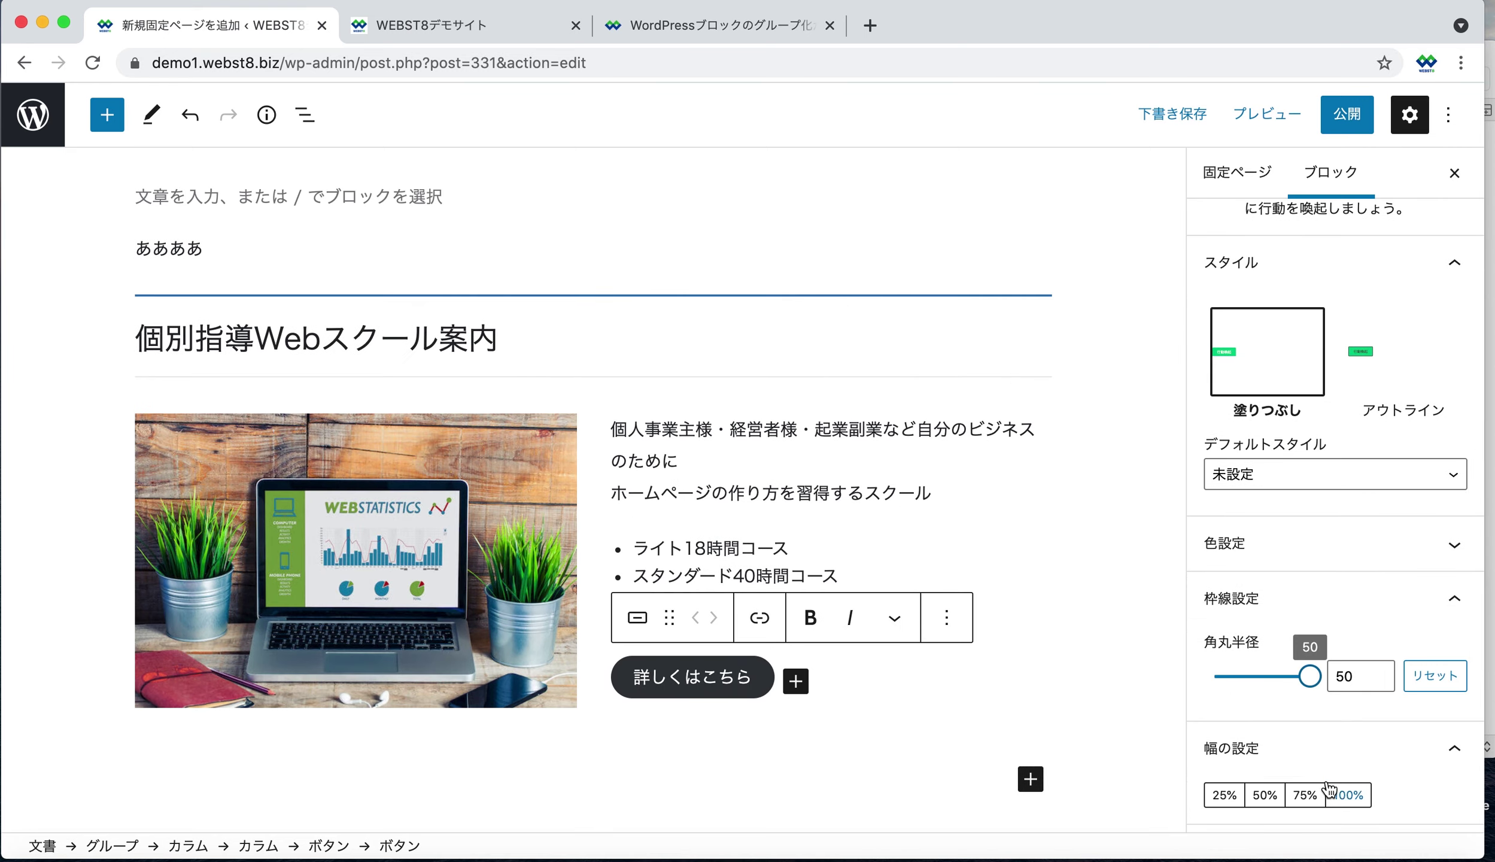
{"action": "left_click", "coordinate": [1323, 796]}
Centre the 詳しくはこちら button in its column and add an empty paragraph beneath it.
{"action": "left_click", "coordinate": [329, 845]}
{"action": "left_click", "coordinate": [805, 609]}
{"action": "left_click", "coordinate": [838, 681]}
{"action": "left_click", "coordinate": [765, 739]}
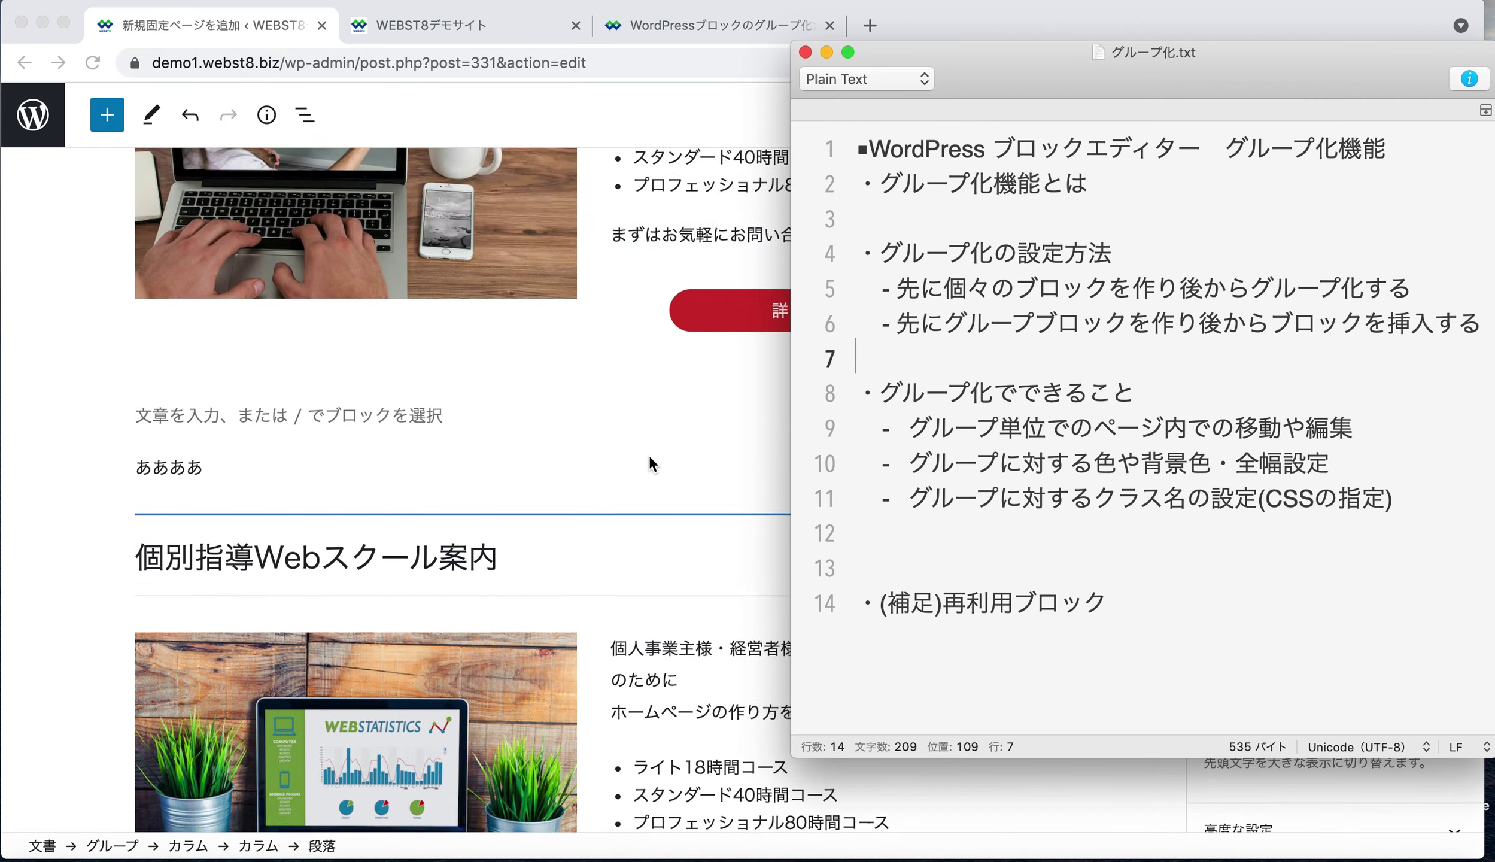
Look over both groups on the page and highlight the notes line on grouping individually created blocks.
{"action": "scroll", "coordinate": [648, 454], "scroll_direction": "up", "scroll_amount": 5}
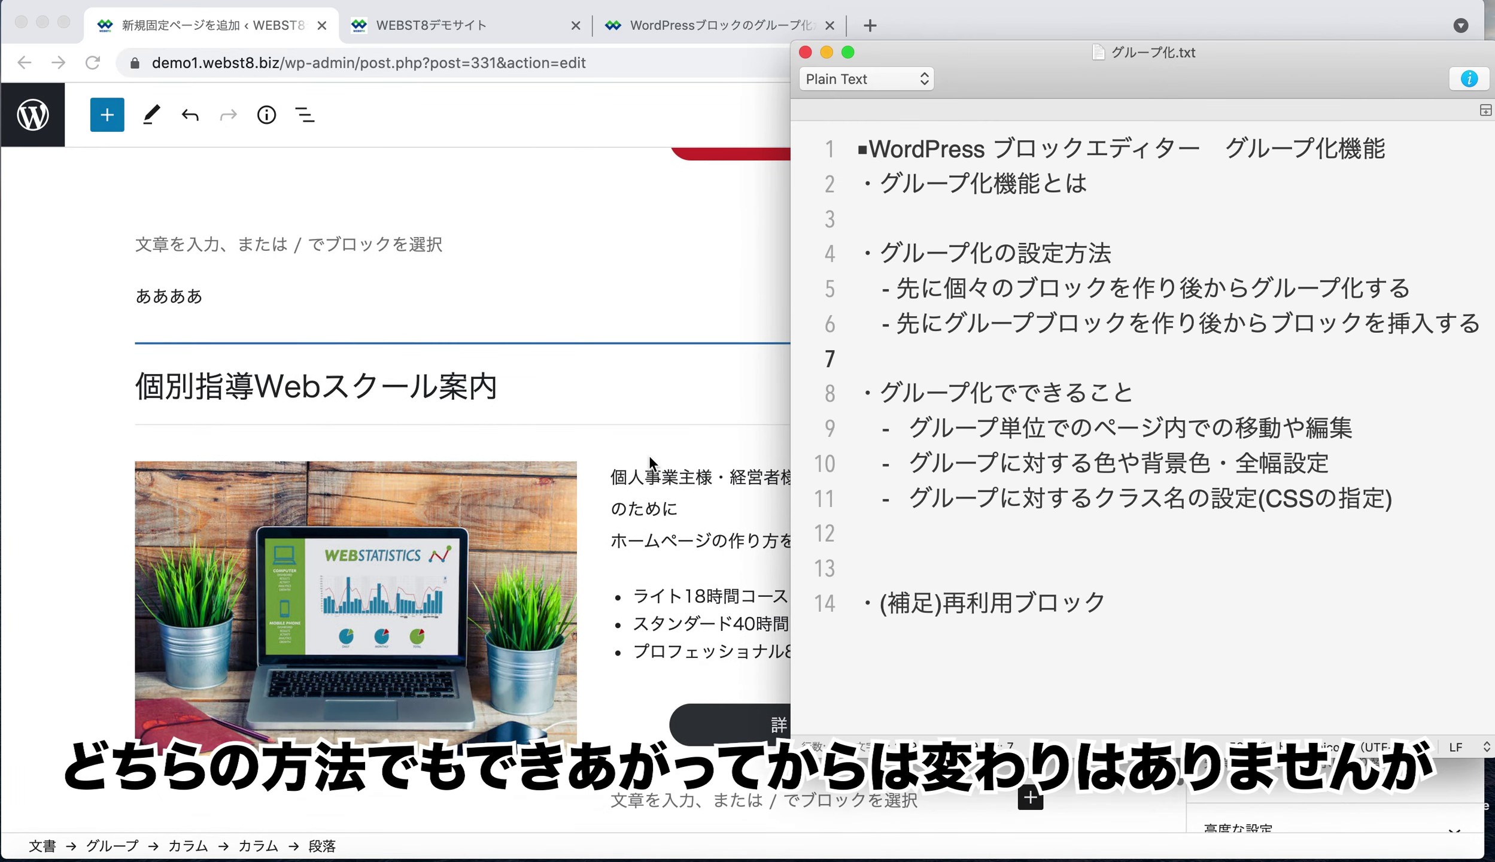
{"action": "scroll", "coordinate": [648, 461], "scroll_direction": "up", "scroll_amount": 5}
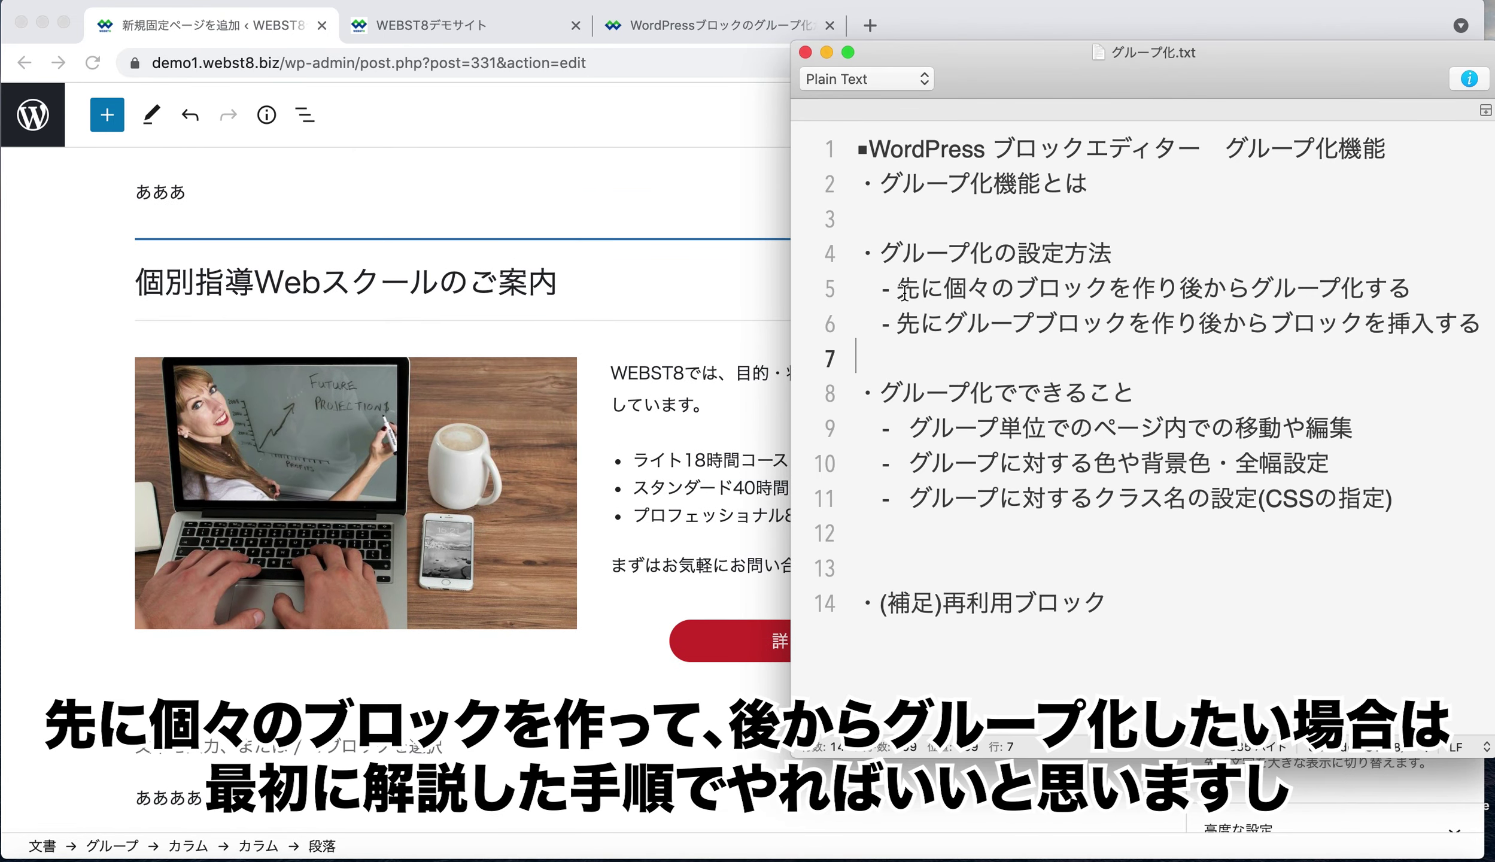
{"action": "left_click_drag", "start_coordinate": [896, 287], "coordinate": [1409, 286]}
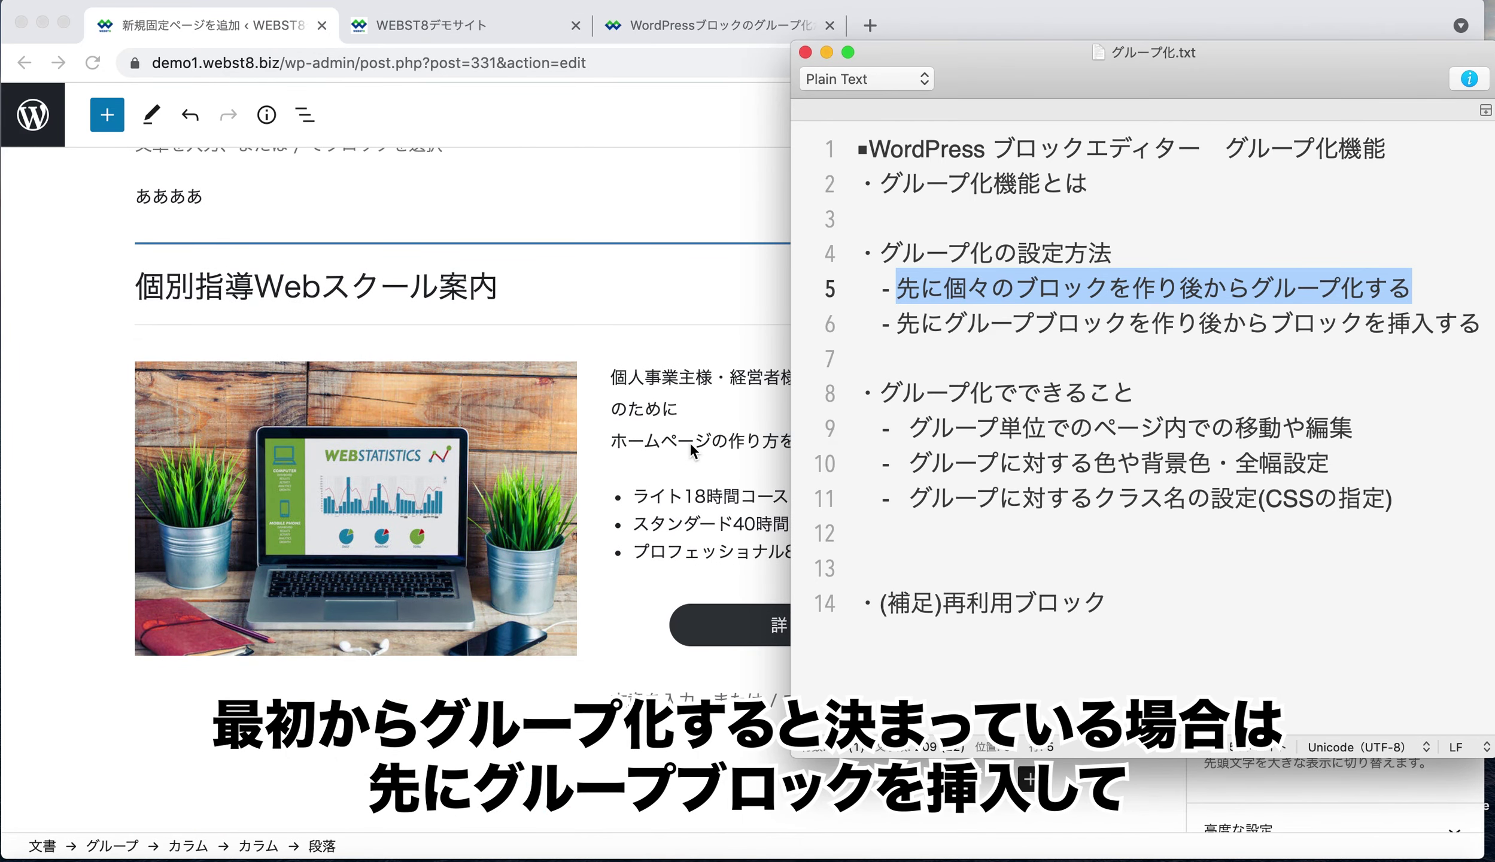
{"action": "left_click", "coordinate": [688, 442]}
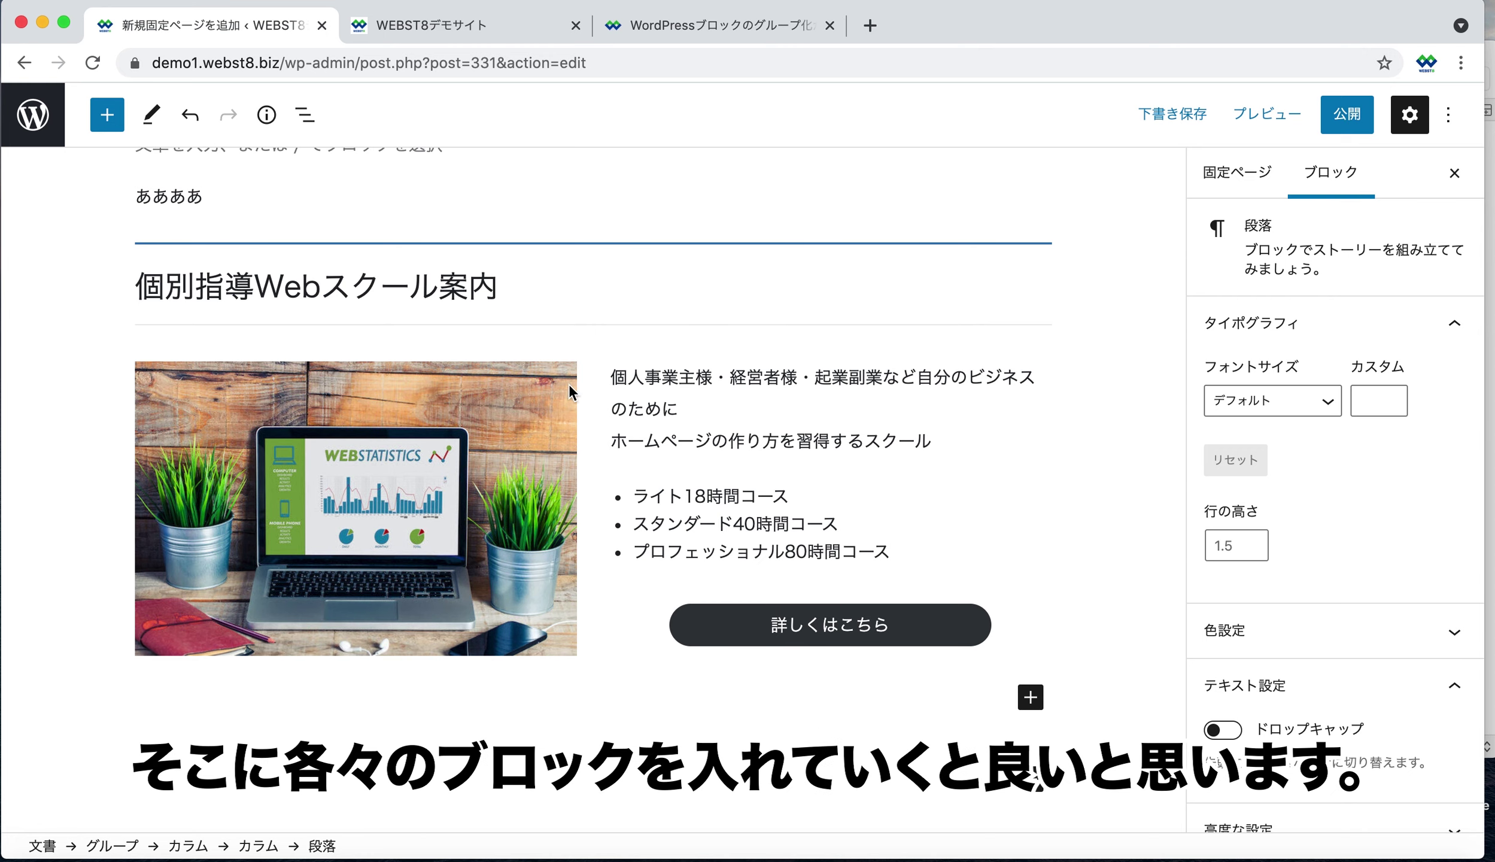
Try to select the whole 個別指導Webスクール案内 group directly from its contents and outer edges.
{"action": "scroll", "coordinate": [710, 468], "scroll_direction": "up", "scroll_amount": 1}
{"action": "left_click", "coordinate": [710, 469]}
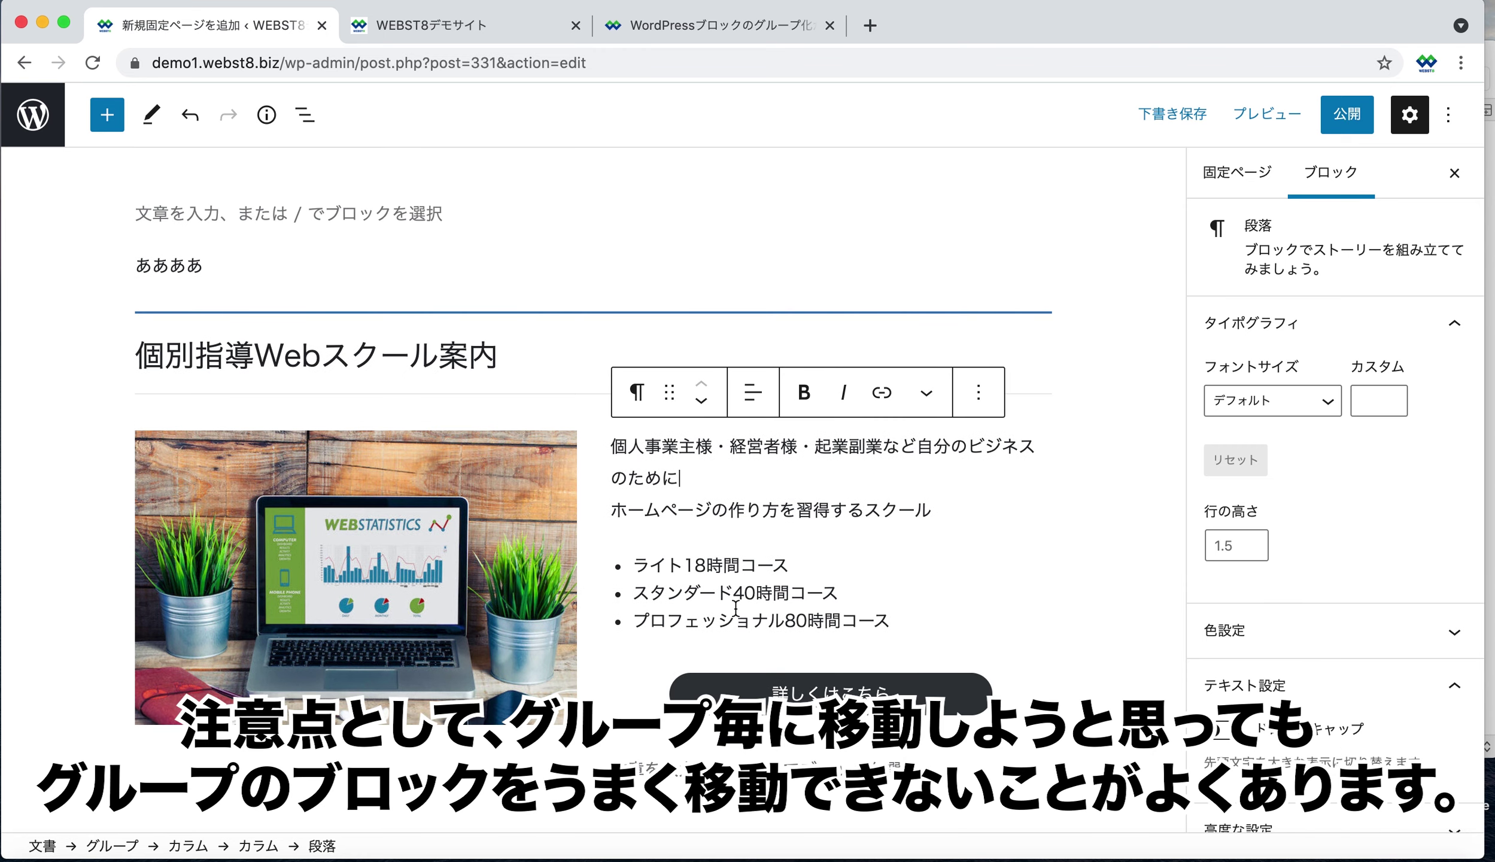
{"action": "left_click_drag", "start_coordinate": [190, 368], "coordinate": [850, 572]}
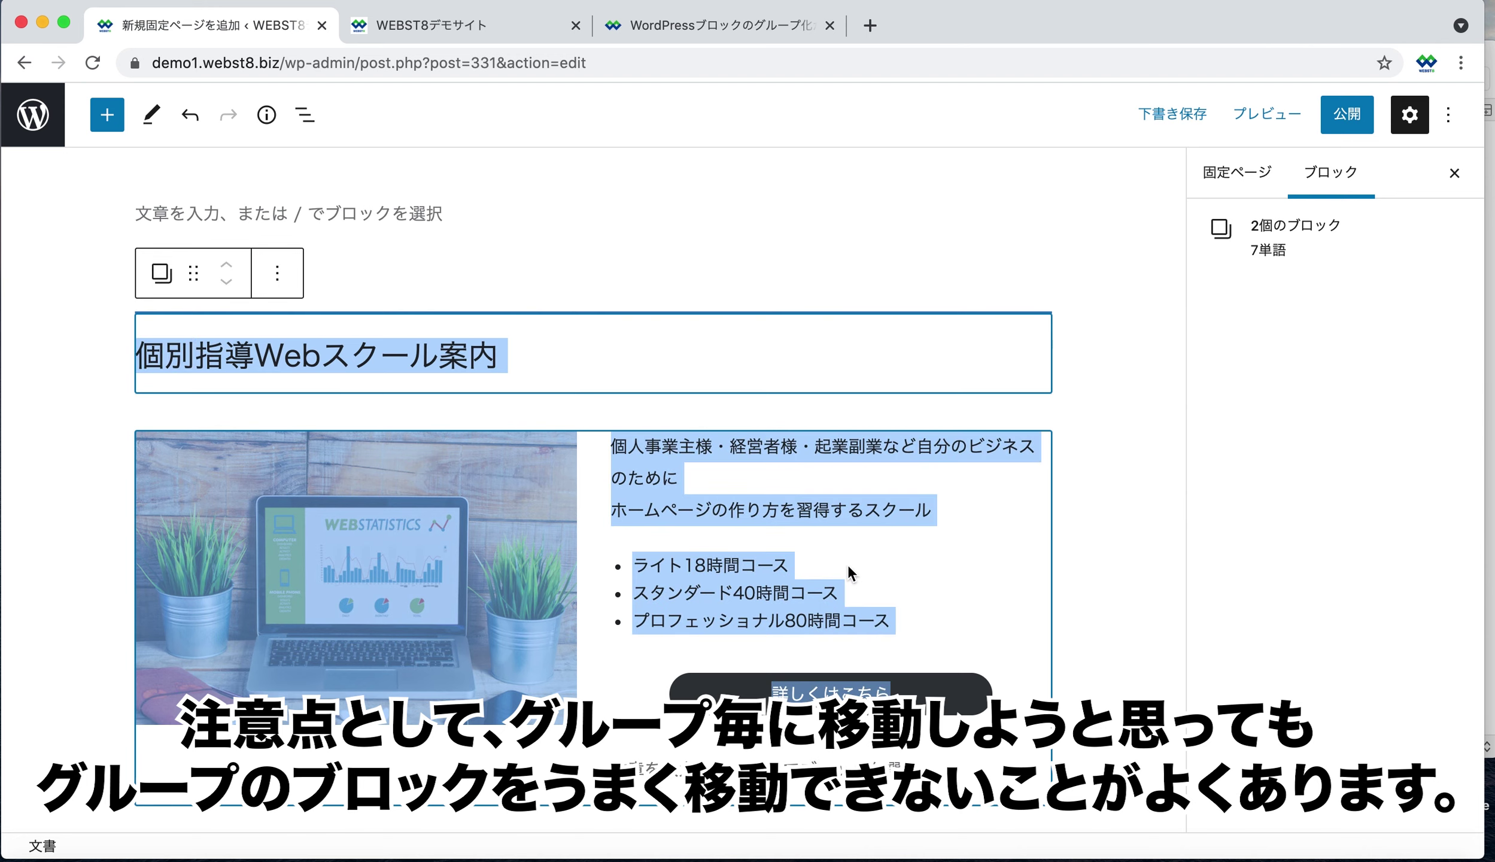
{"action": "left_click", "coordinate": [849, 566]}
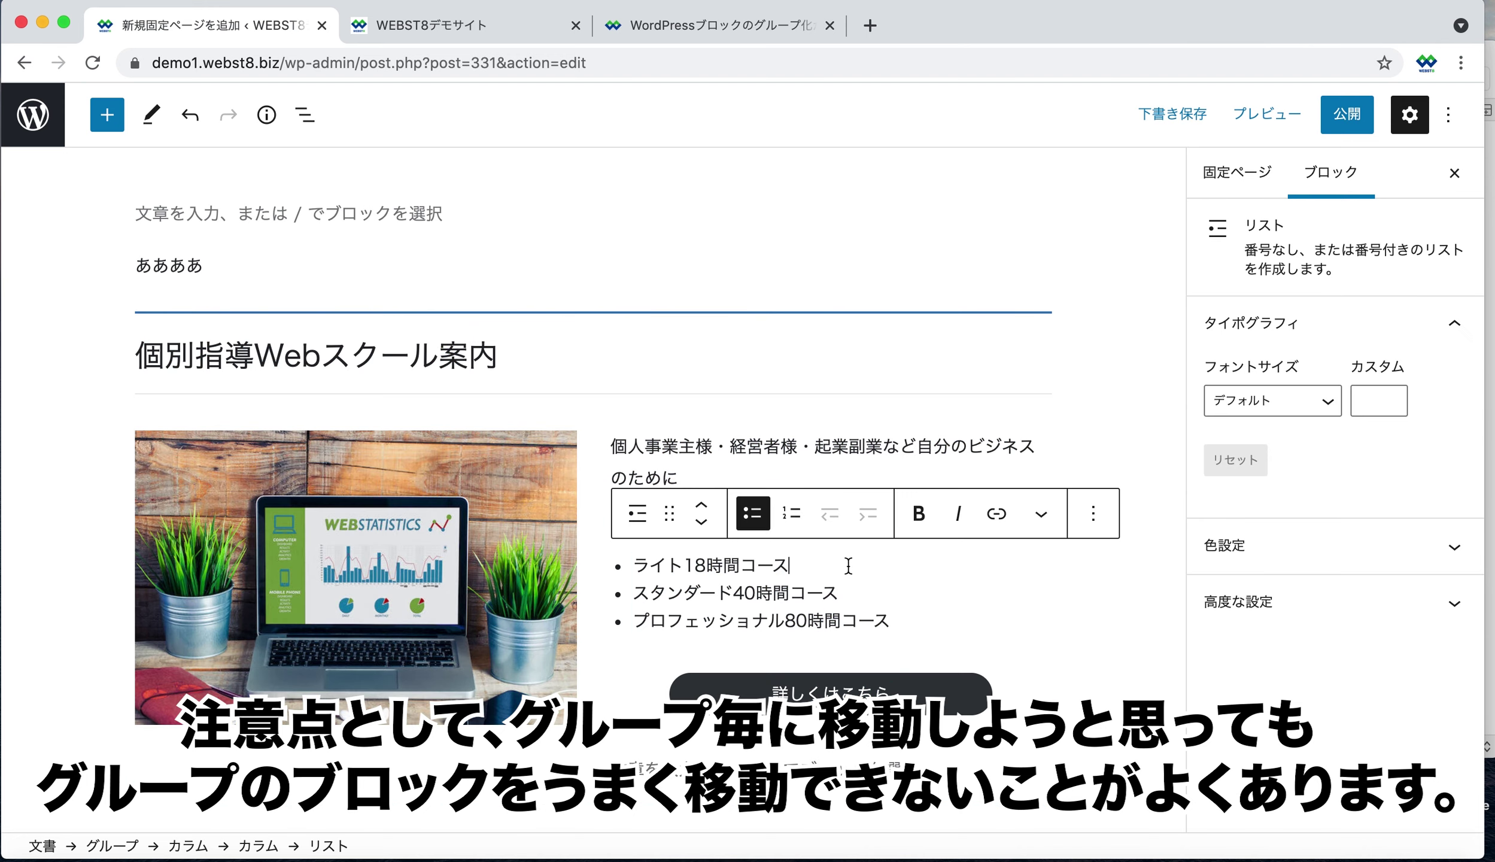
{"action": "left_click", "coordinate": [1152, 476]}
{"action": "left_click", "coordinate": [1042, 508]}
{"action": "left_click", "coordinate": [937, 288]}
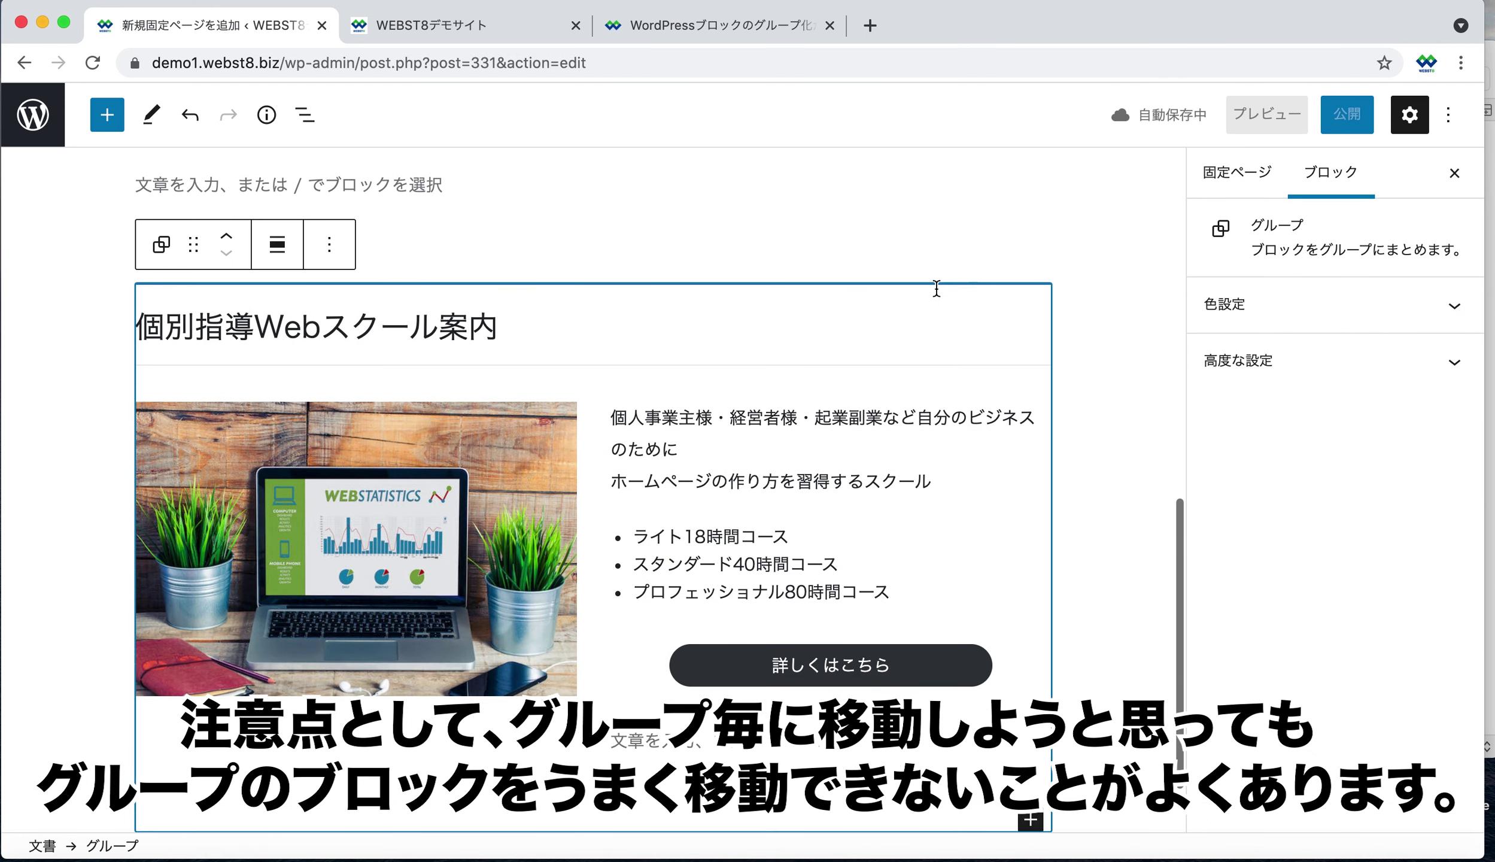
{"action": "left_click", "coordinate": [1014, 503]}
{"action": "left_click", "coordinate": [991, 524]}
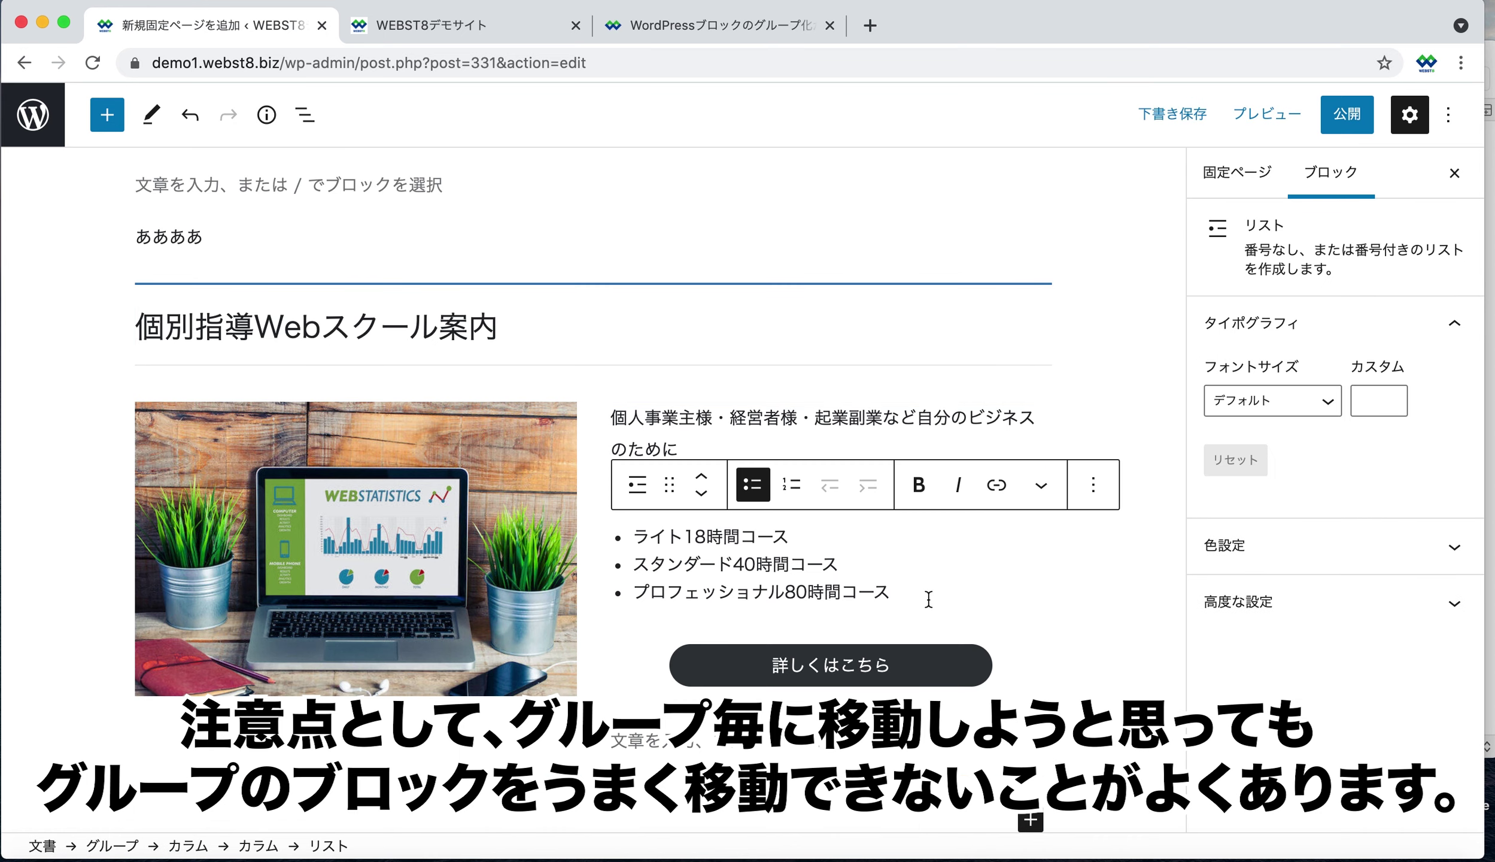
Try to move the columns block of the 個別指導Webスクール案内 group above its heading, and restore the original order.
{"action": "left_click", "coordinate": [750, 426]}
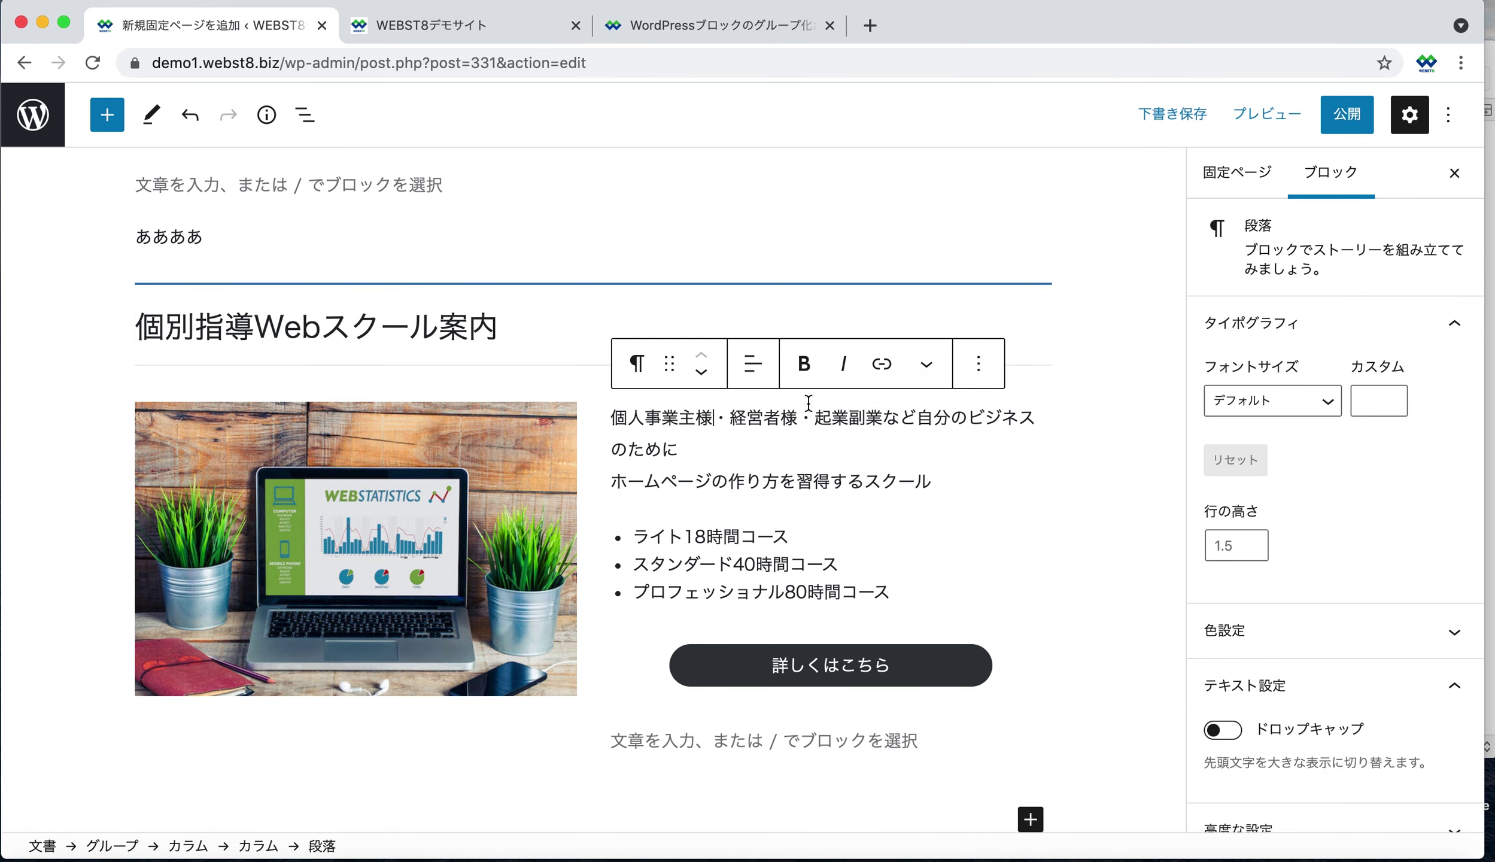
{"action": "left_click", "coordinate": [1069, 414]}
{"action": "left_click", "coordinate": [1019, 404]}
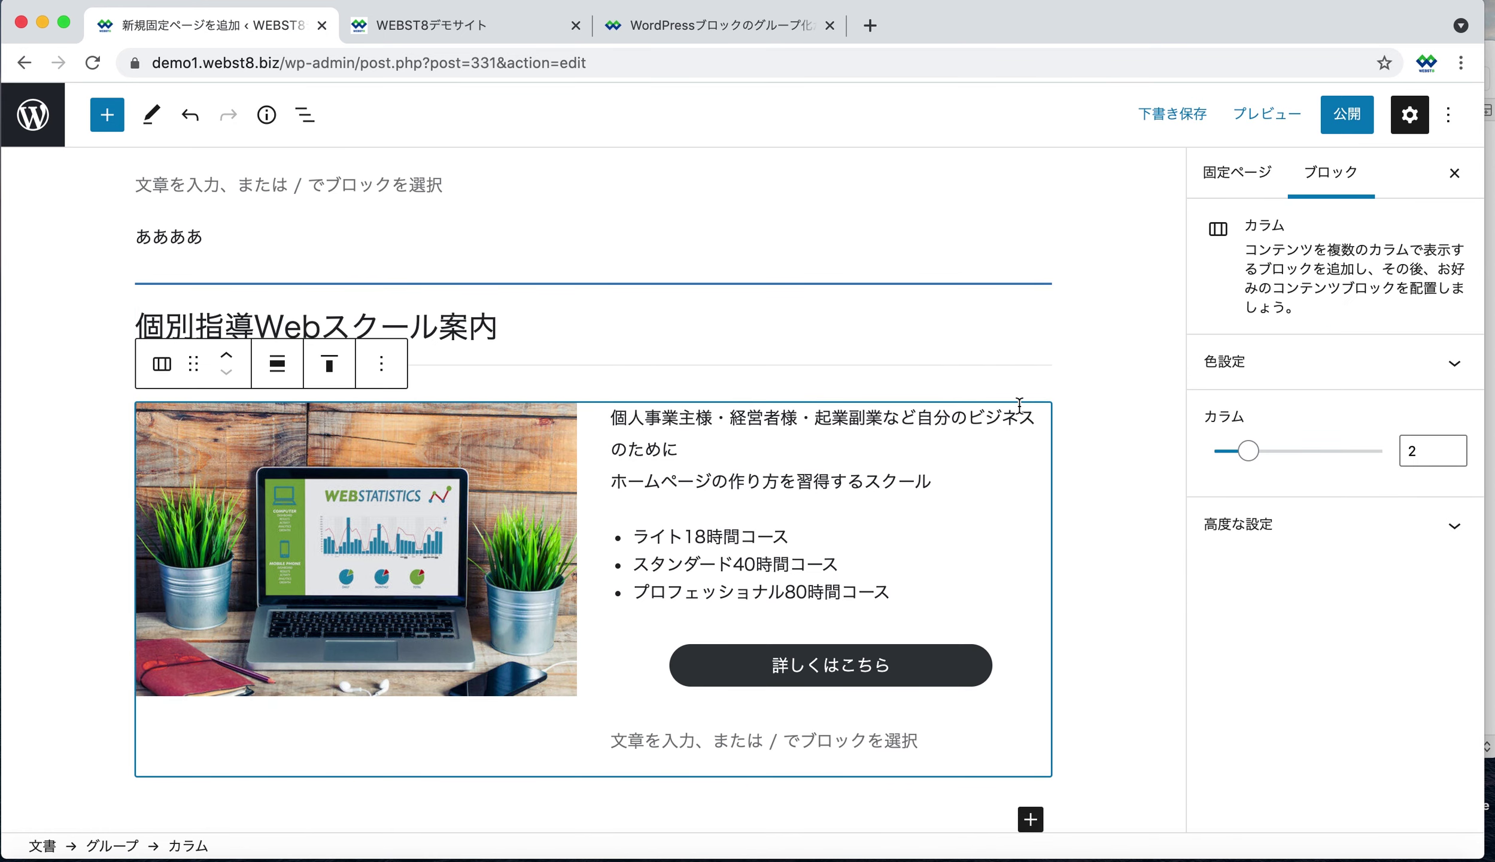
{"action": "left_click", "coordinate": [226, 372]}
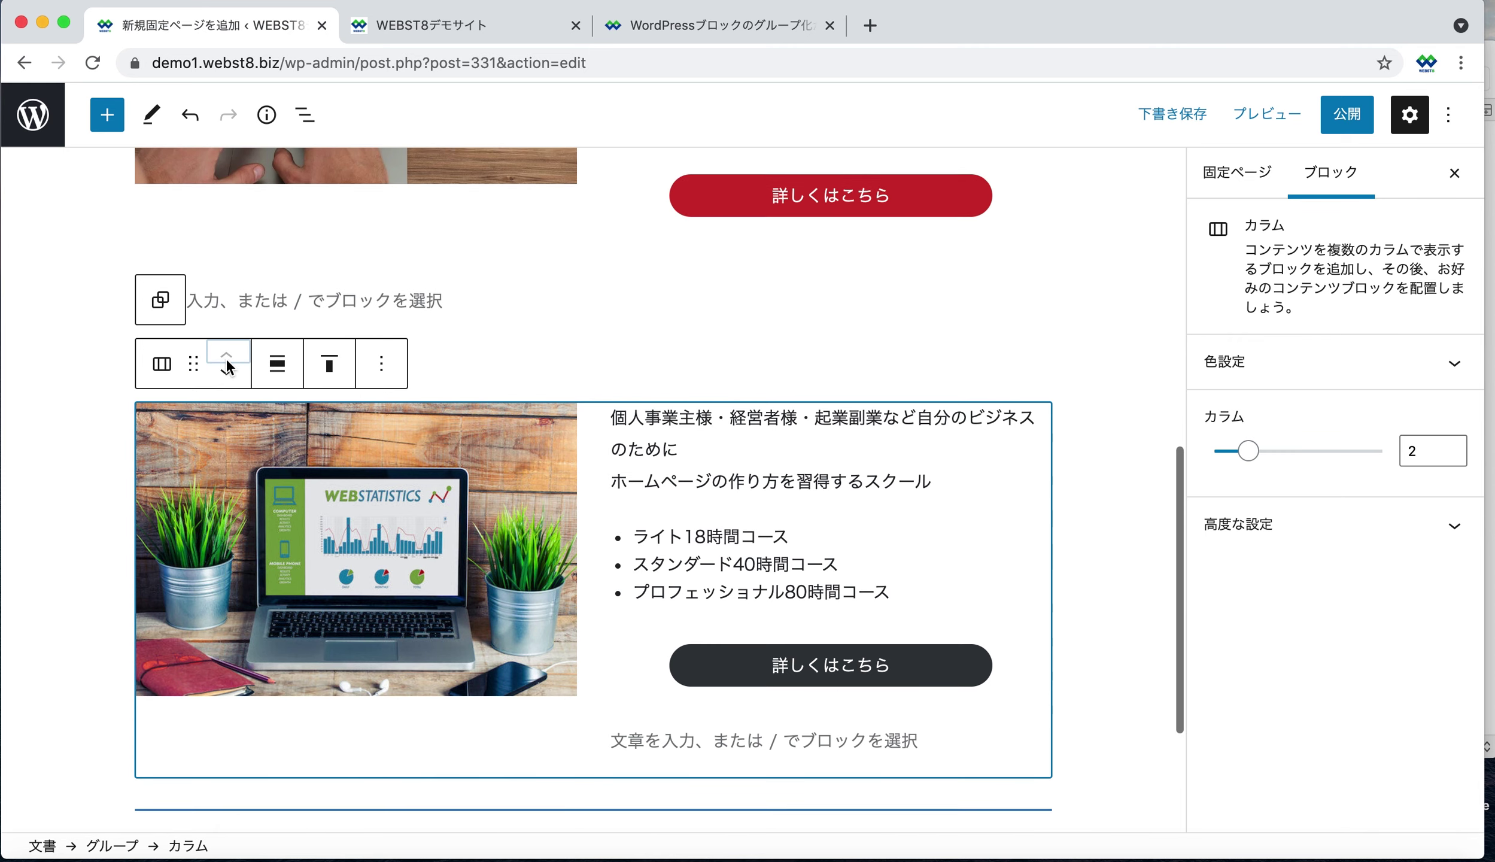
{"action": "left_click", "coordinate": [678, 562]}
{"action": "left_click", "coordinate": [757, 553]}
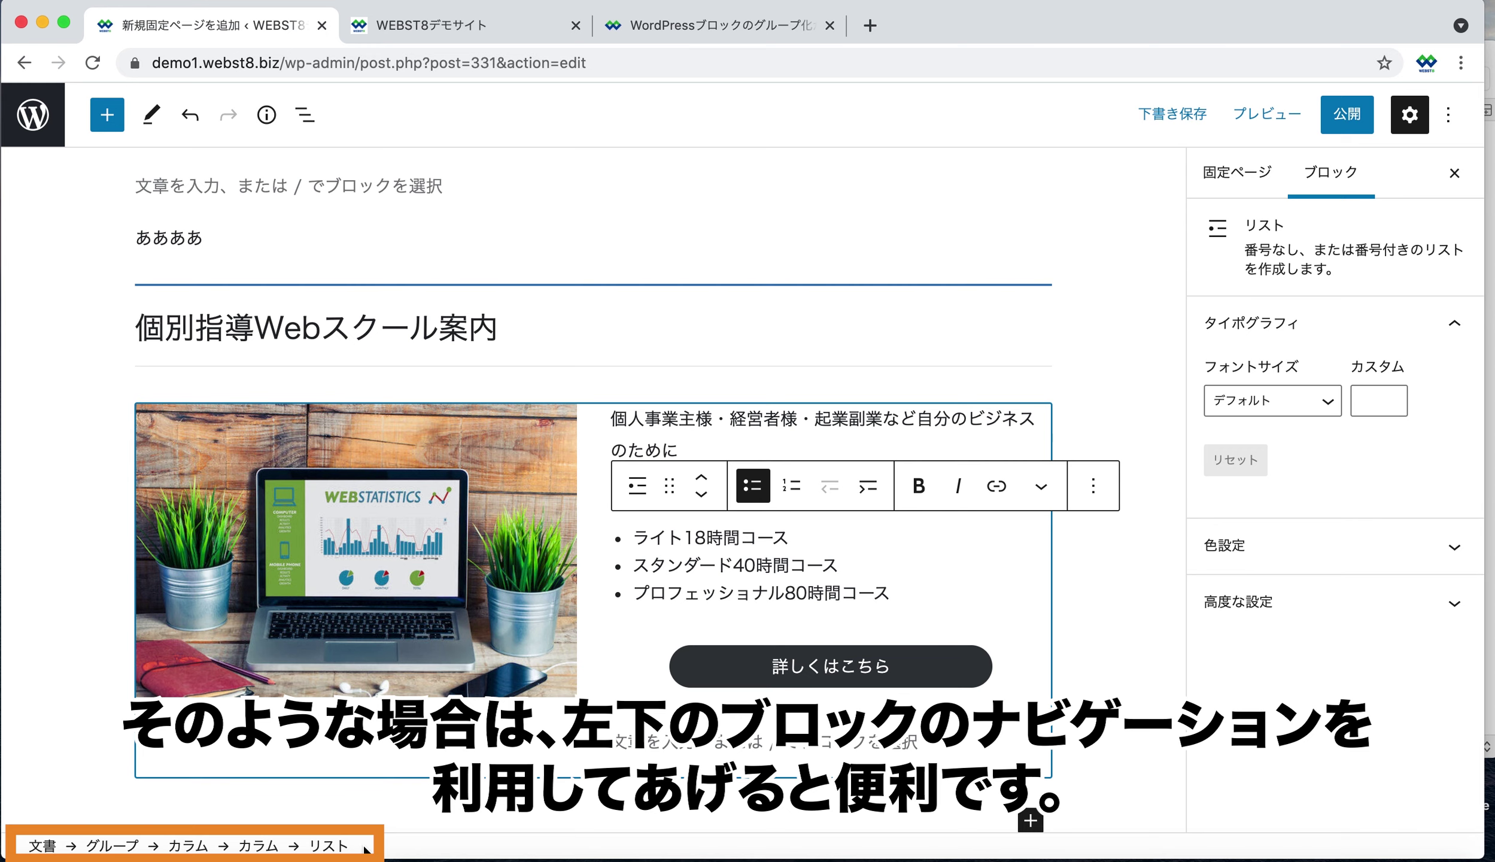
Select the list's parent group through the block breadcrumb and examine its options, 色設定 and 高度な設定.
{"action": "left_click", "coordinate": [127, 848]}
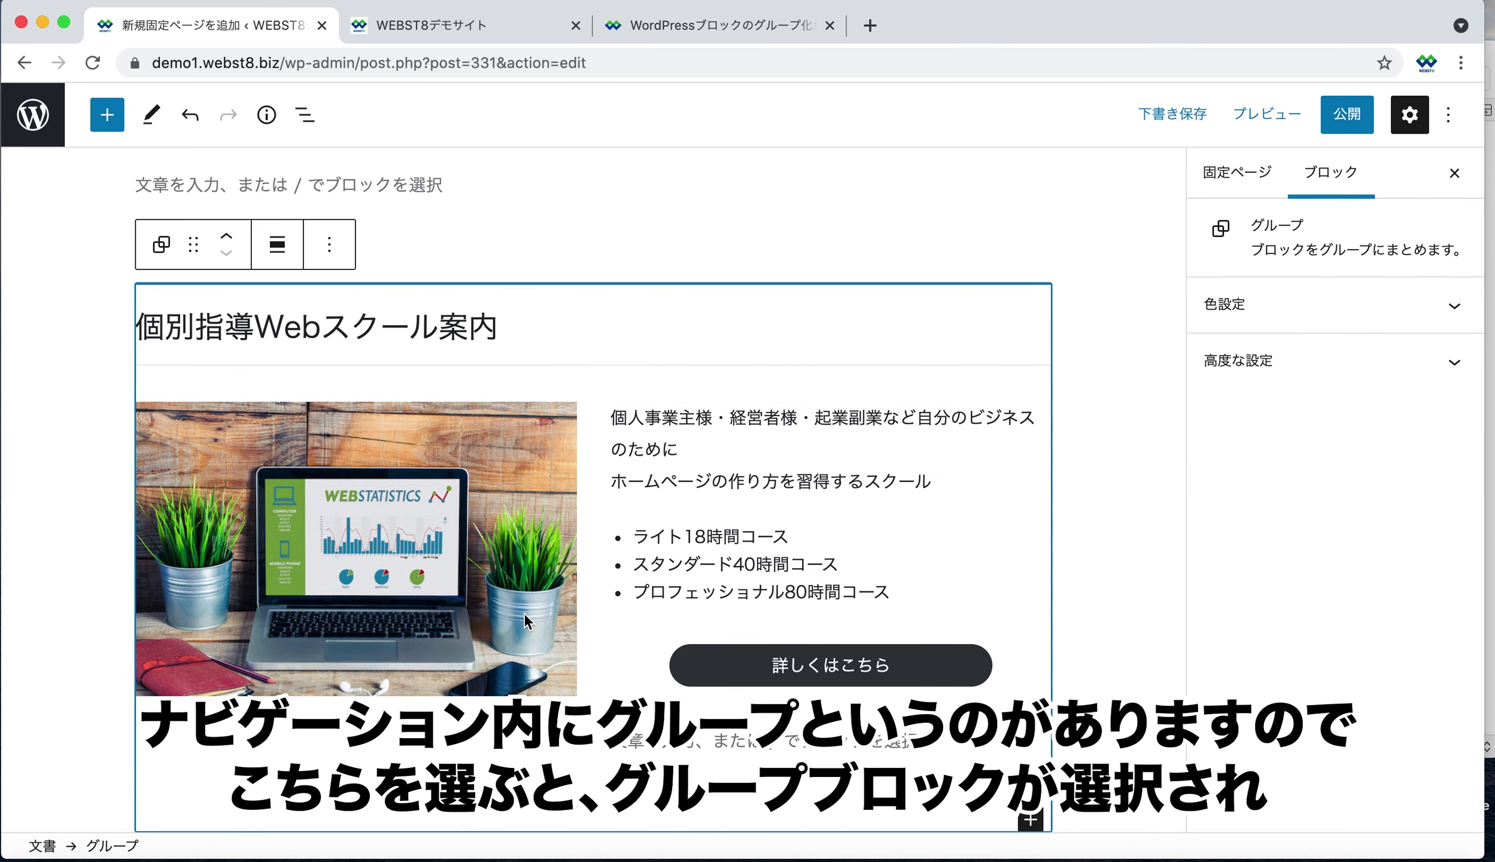
{"action": "scroll", "coordinate": [222, 252], "scroll_direction": "up", "scroll_amount": 1}
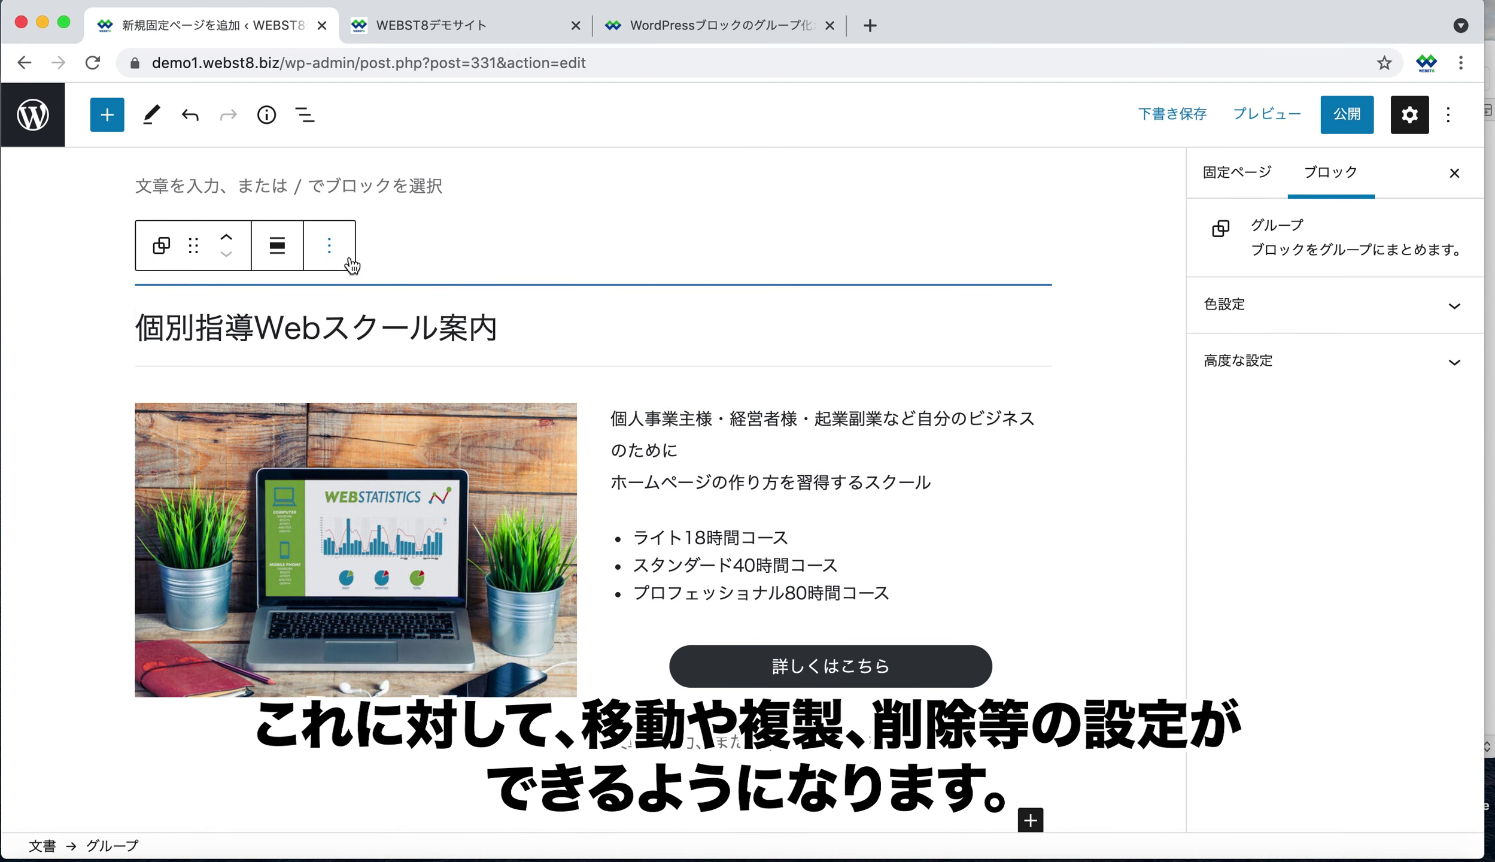
{"action": "left_click", "coordinate": [331, 249]}
{"action": "left_click", "coordinate": [1327, 299]}
{"action": "left_click", "coordinate": [1295, 769]}
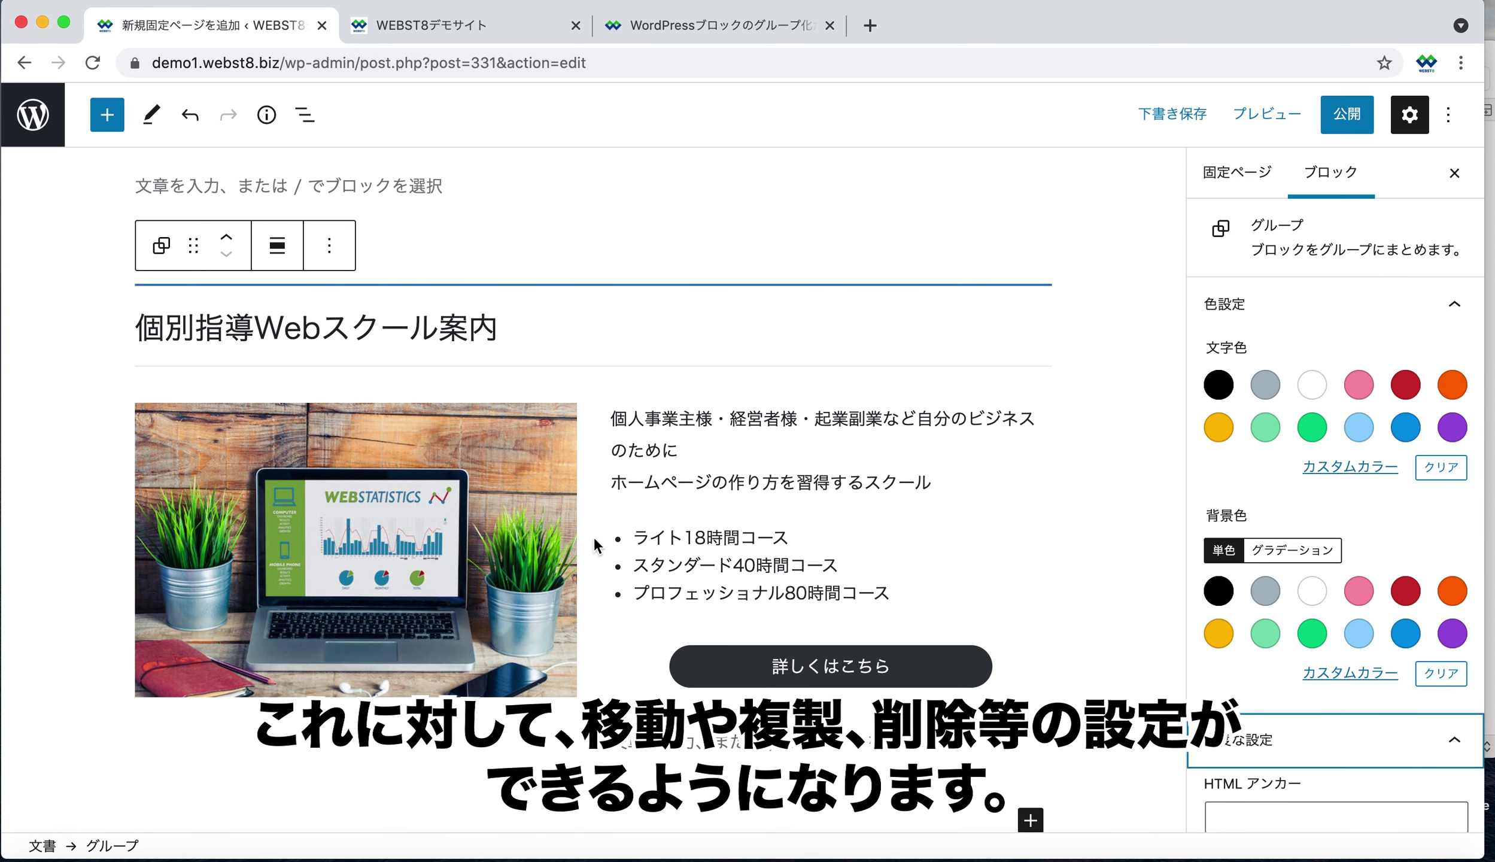
Place the cursor in the second column's description paragraph and select its parent group from the block breadcrumb.
{"action": "scroll", "coordinate": [598, 547], "scroll_direction": "up", "scroll_amount": 2}
{"action": "left_click", "coordinate": [722, 484]}
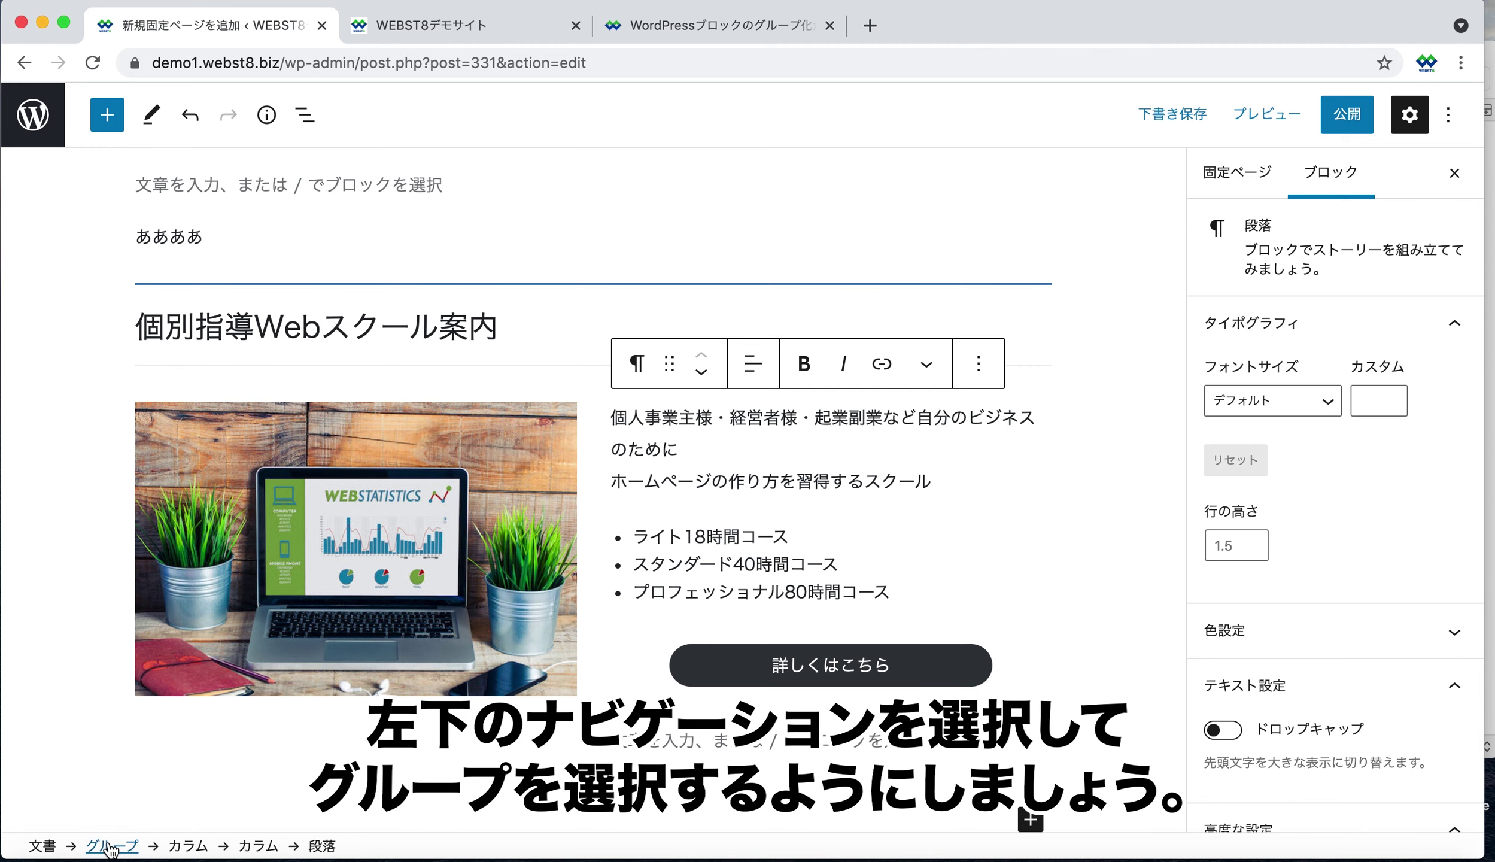
{"action": "left_click", "coordinate": [111, 846]}
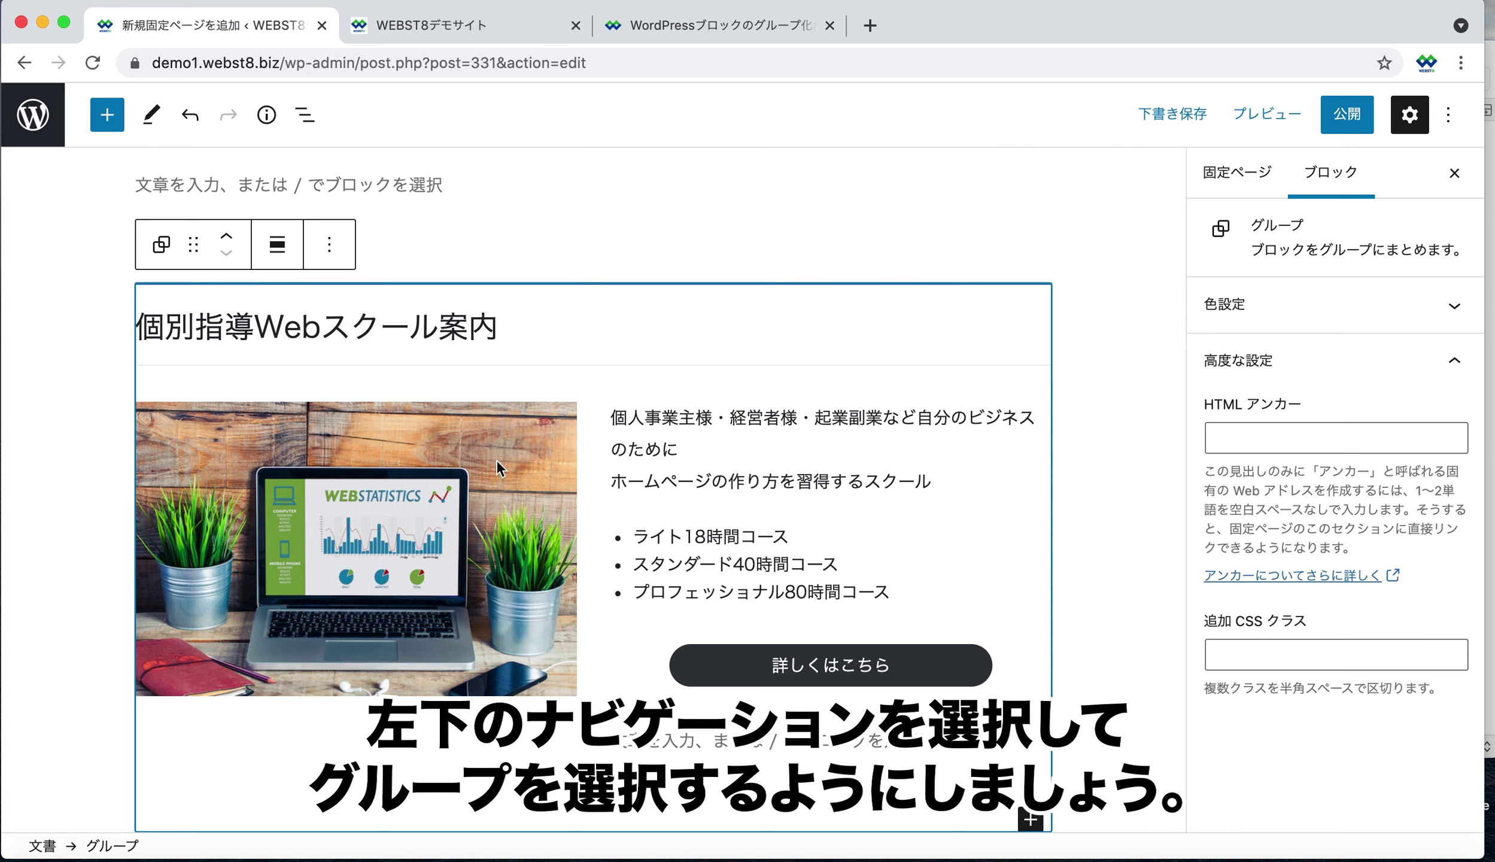
{"action": "left_click", "coordinate": [347, 256]}
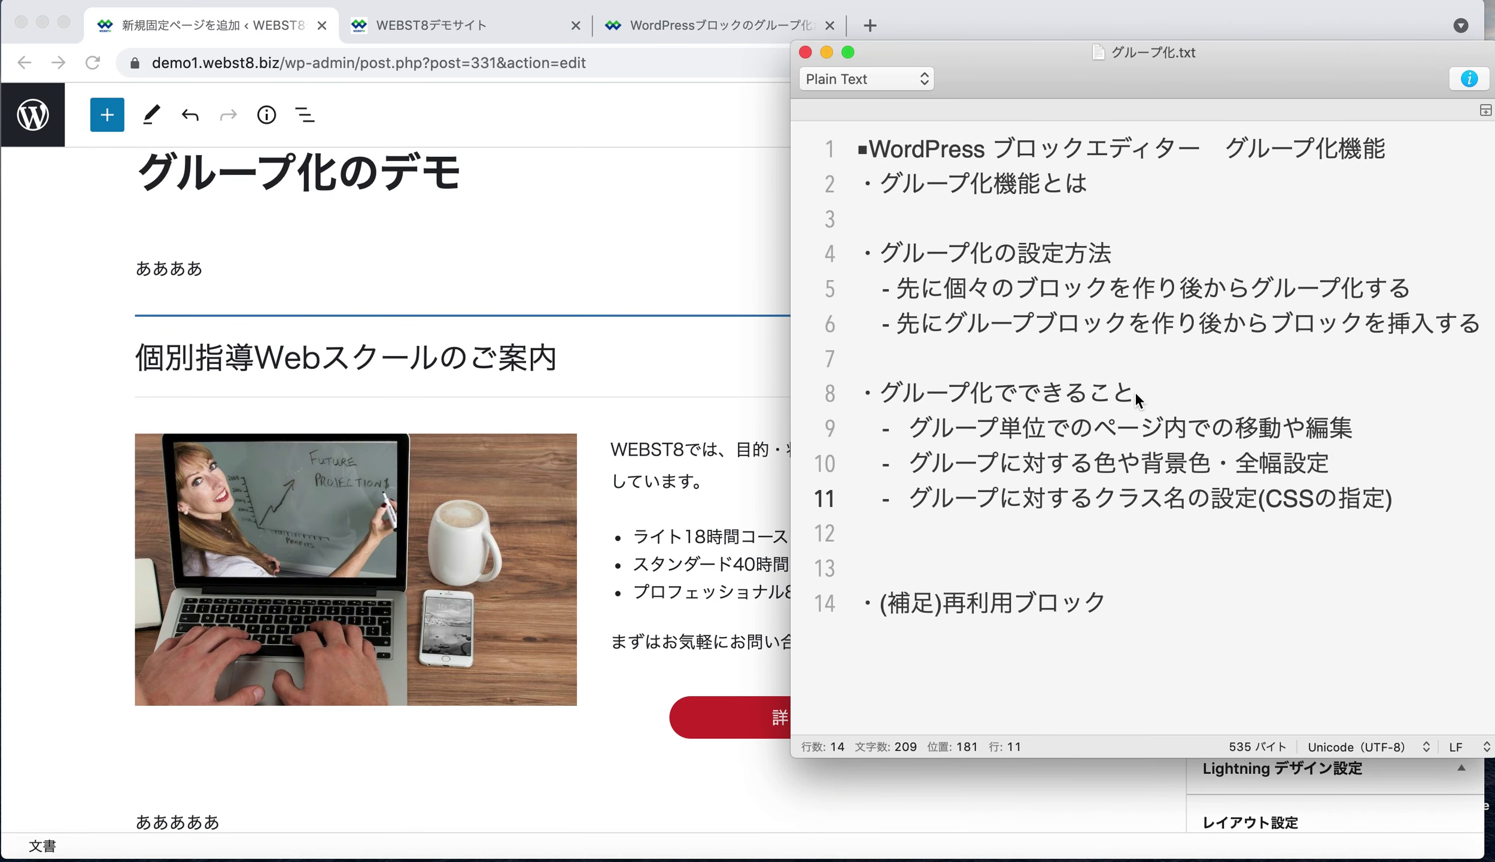
Highlight the notes line グループ単位でのページ内での移動や編集 and return to the page editor.
{"action": "left_click", "coordinate": [1136, 391]}
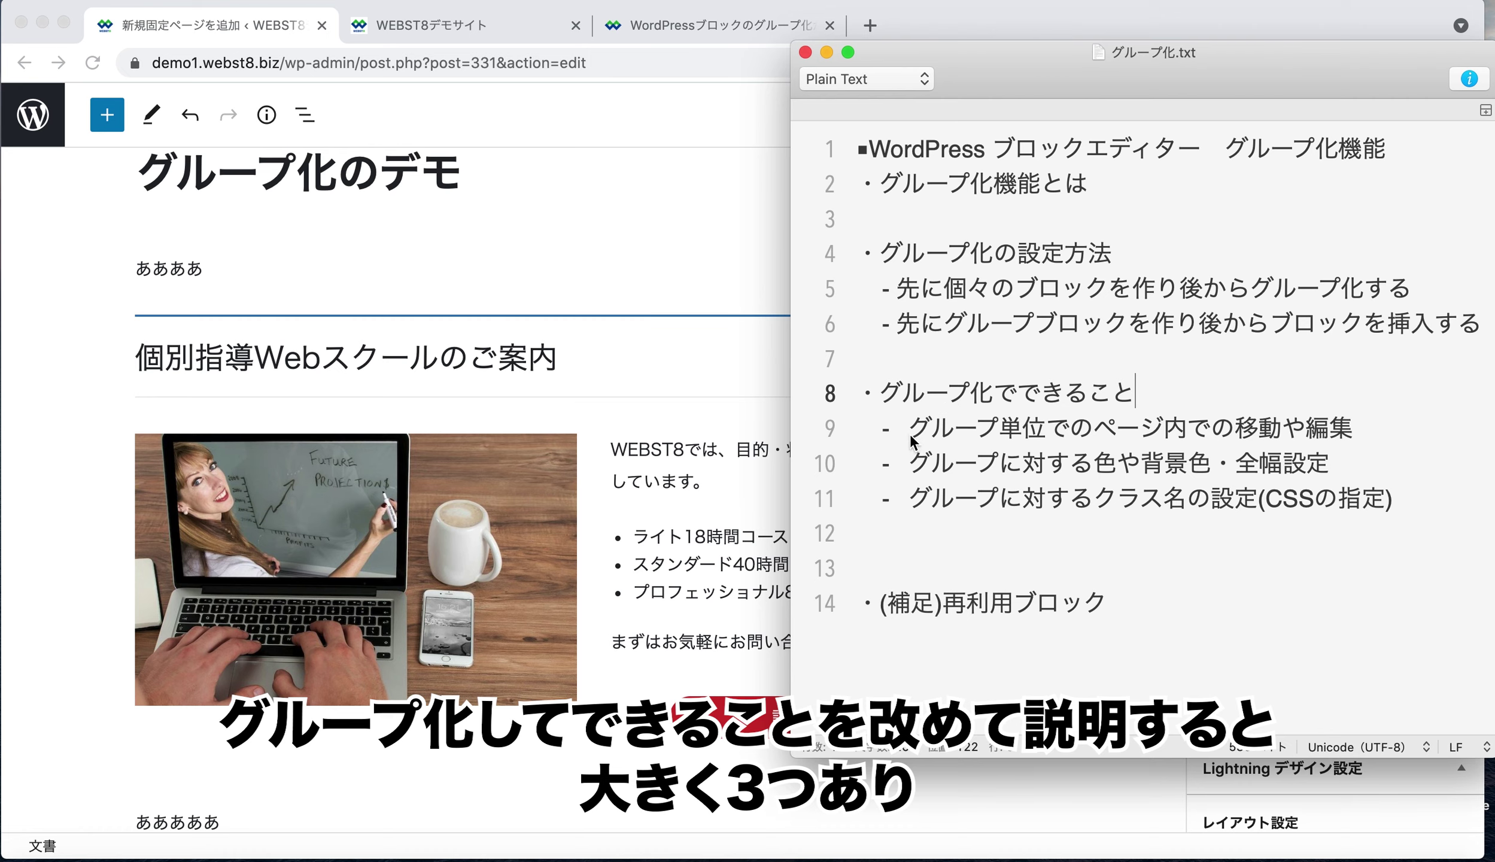
{"action": "left_click_drag", "start_coordinate": [910, 433], "coordinate": [1356, 433]}
{"action": "left_click", "coordinate": [460, 337]}
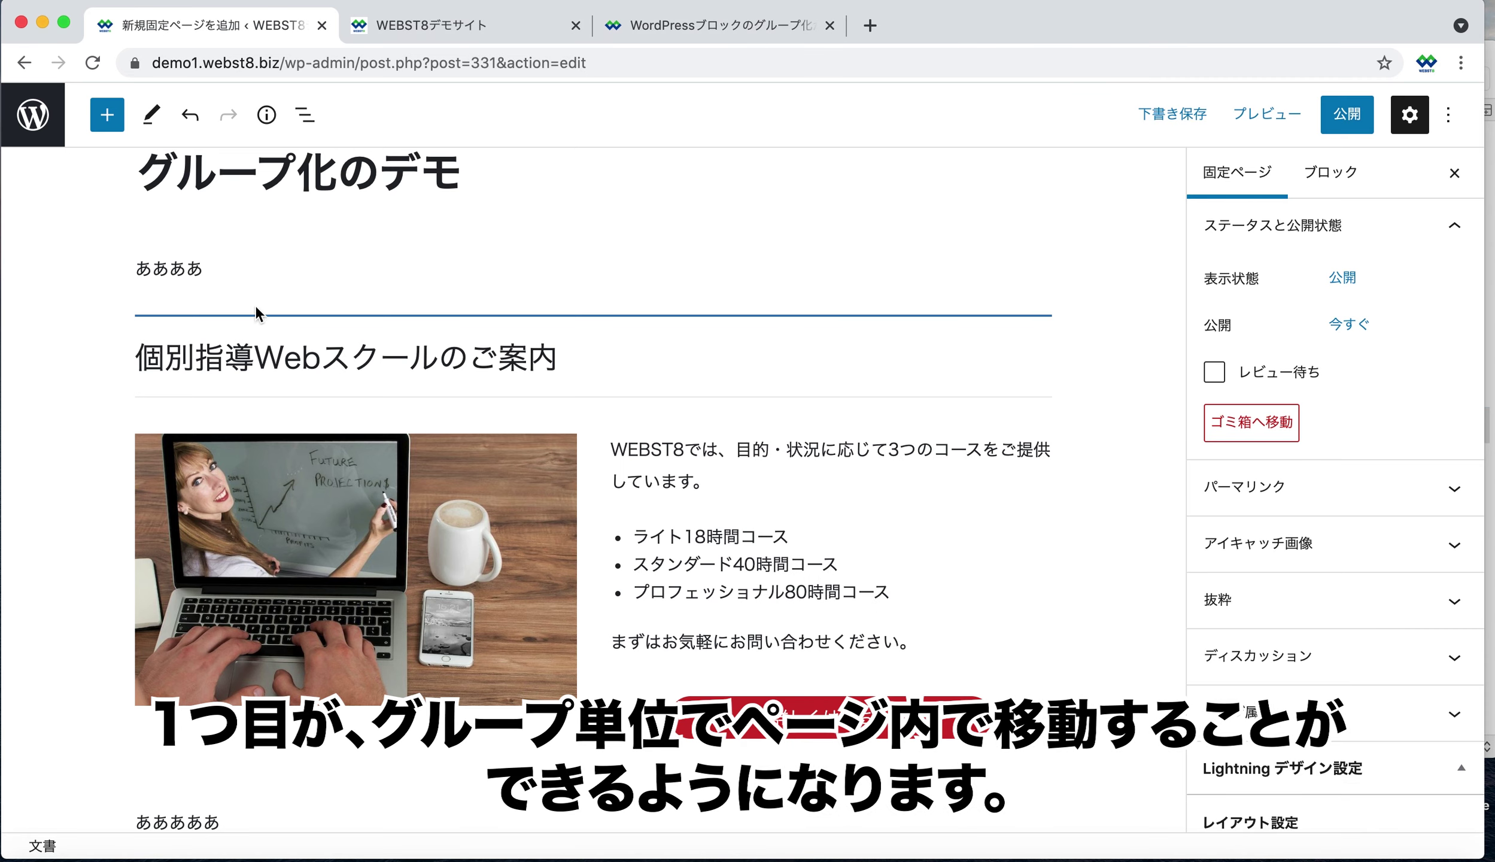
Select the whole 個別指導Webスクールのご案内 group and move it below the あああ paragraph and the empty paragraph.
{"action": "left_click", "coordinate": [318, 337]}
{"action": "left_click", "coordinate": [123, 845]}
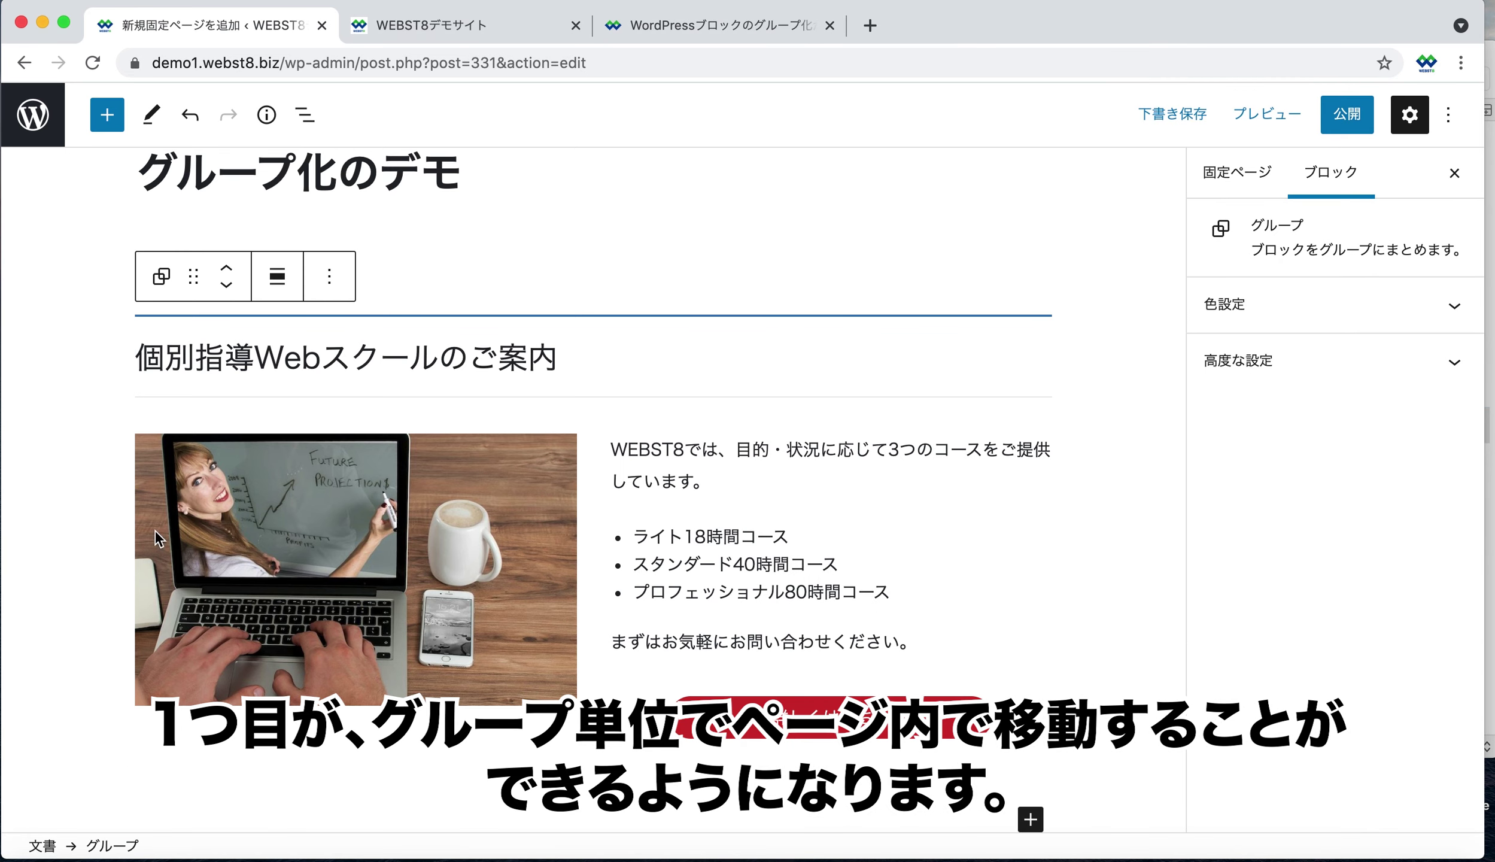
{"action": "left_click", "coordinate": [228, 286]}
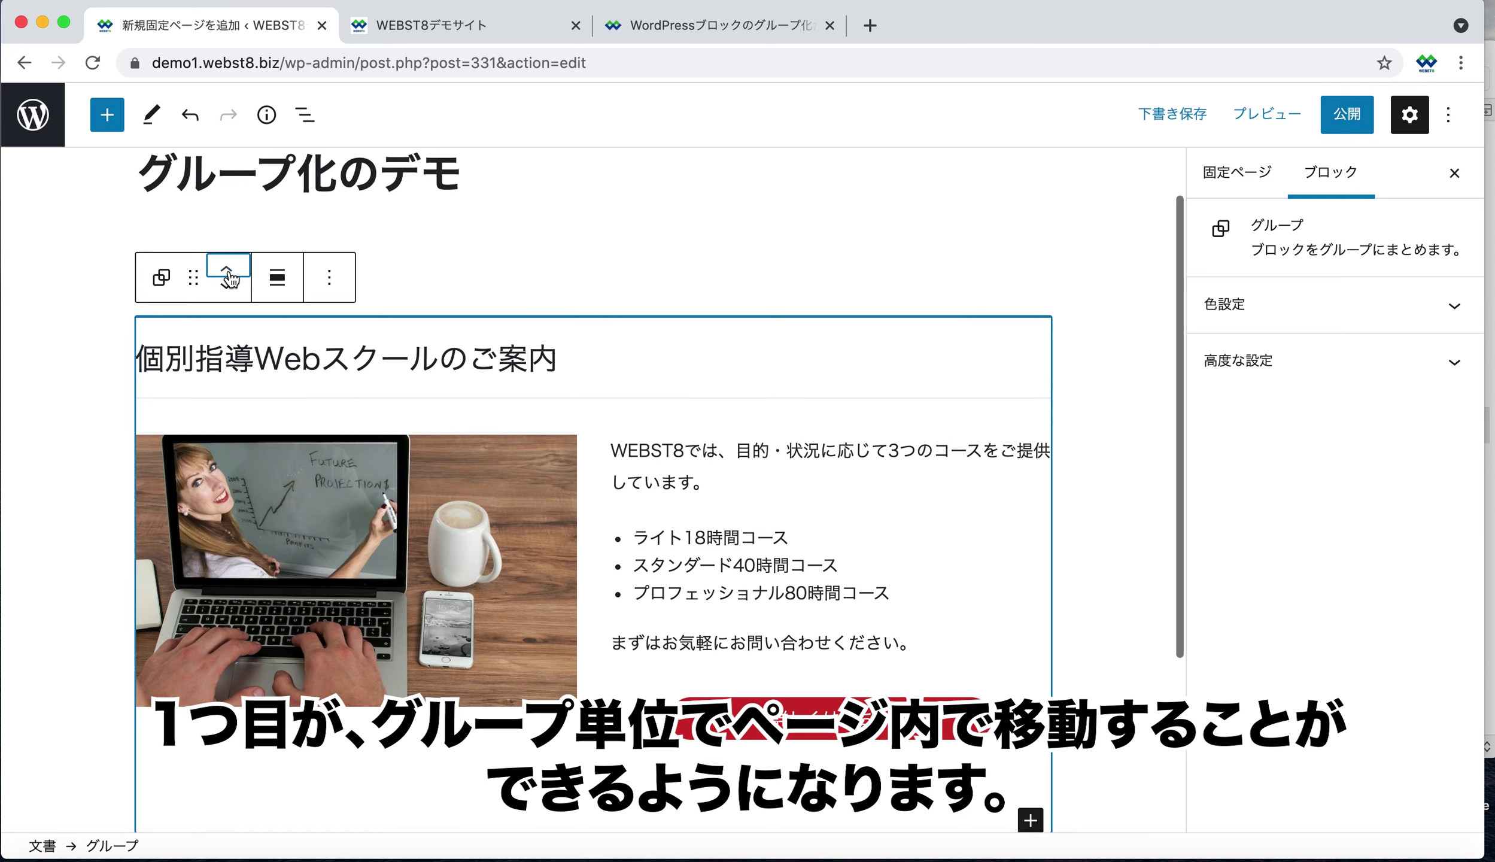
{"action": "left_click_drag", "start_coordinate": [193, 277], "coordinate": [267, 548]}
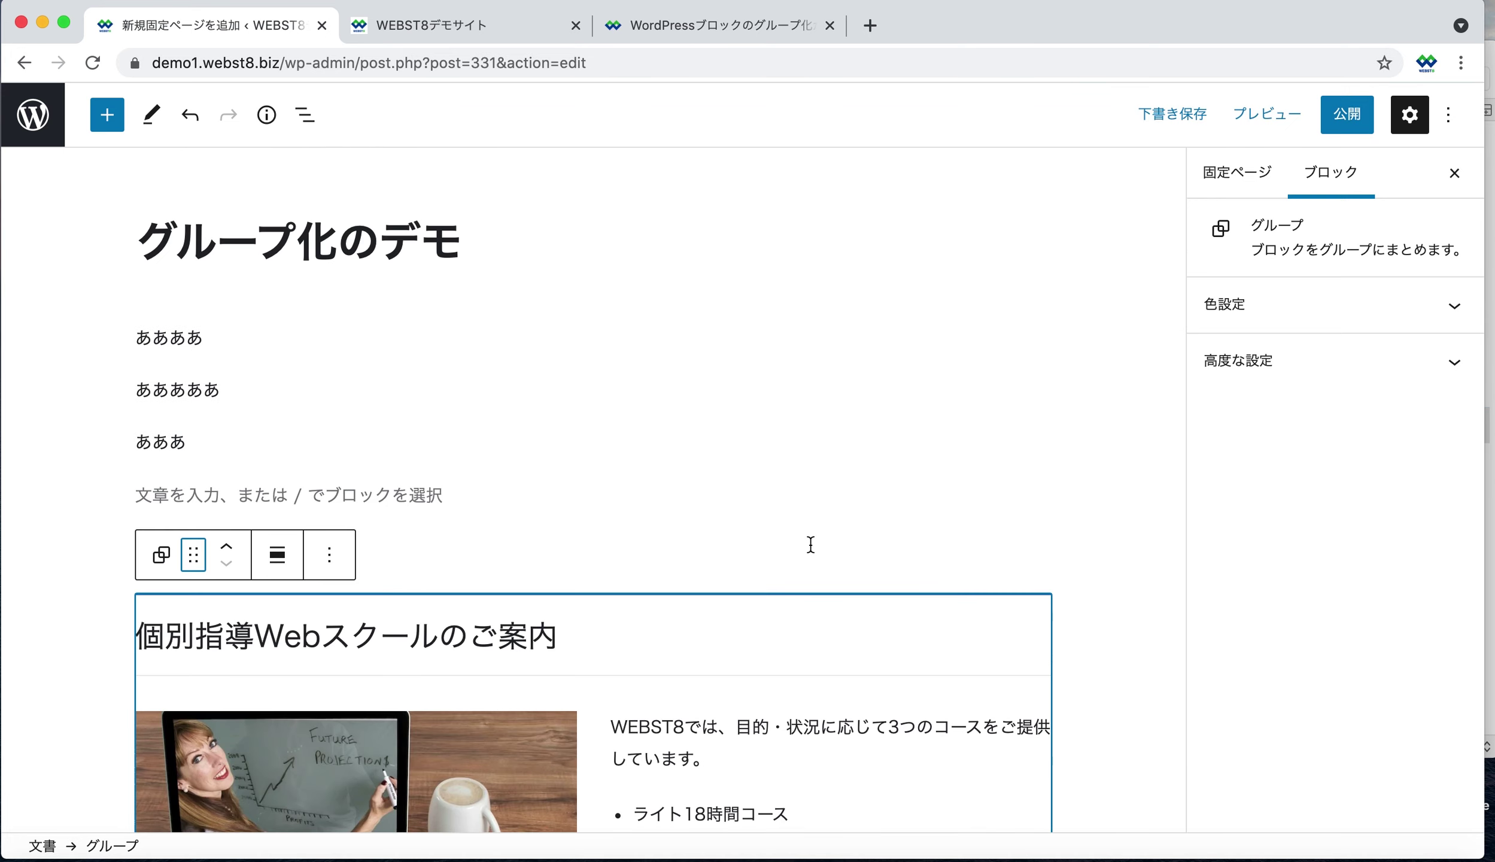
Highlight the notes line グループに対する色や背景色・全幅設定 and return to the selected group in the editor.
{"action": "scroll", "coordinate": [971, 701], "scroll_direction": "down", "scroll_amount": 5}
{"action": "left_click", "coordinate": [1138, 859]}
{"action": "triple_click", "coordinate": [1281, 463]}
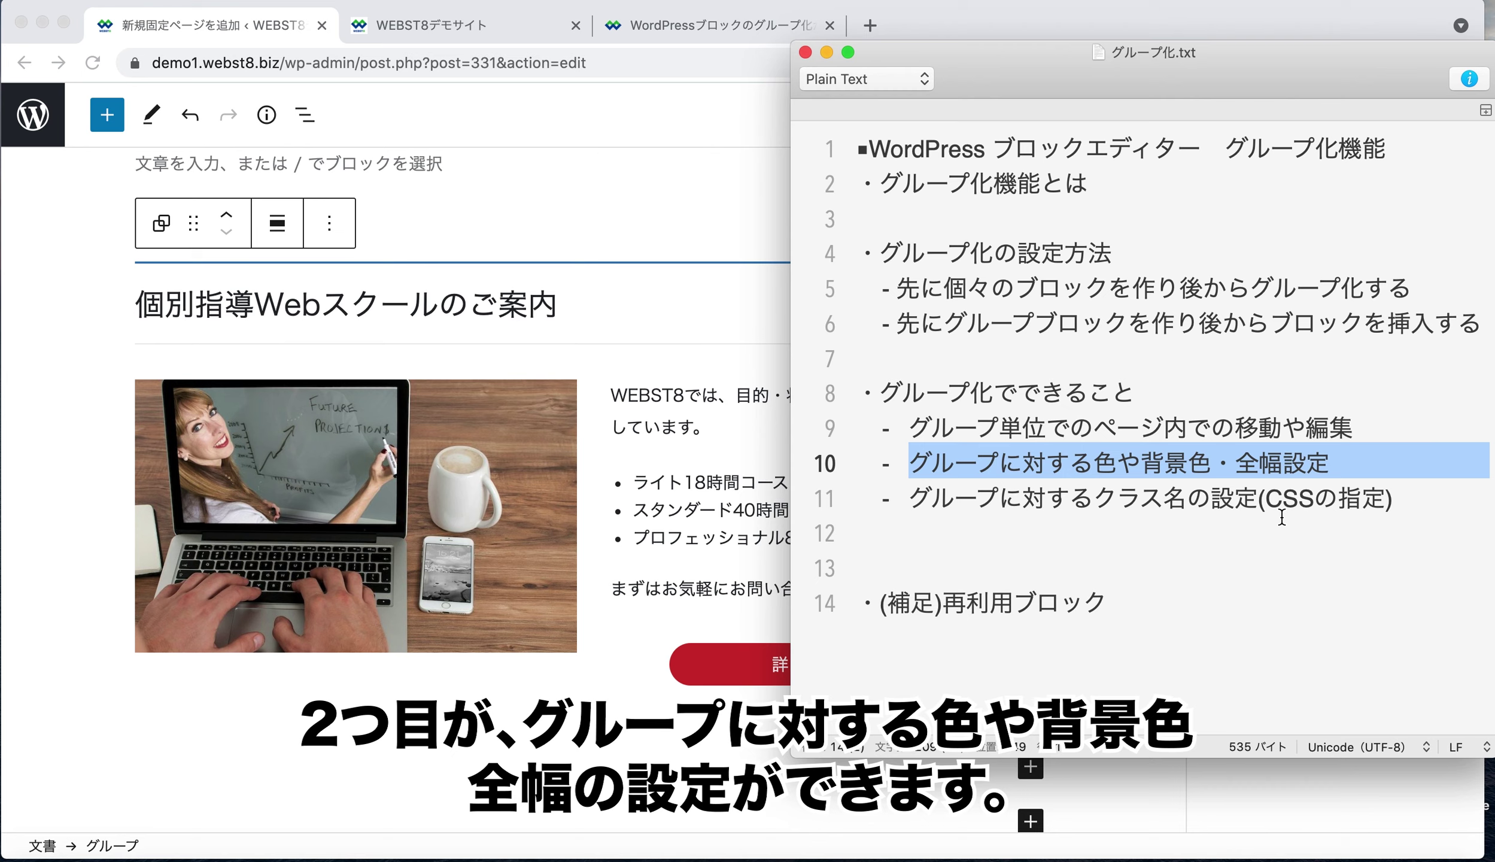
{"action": "left_click", "coordinate": [759, 382]}
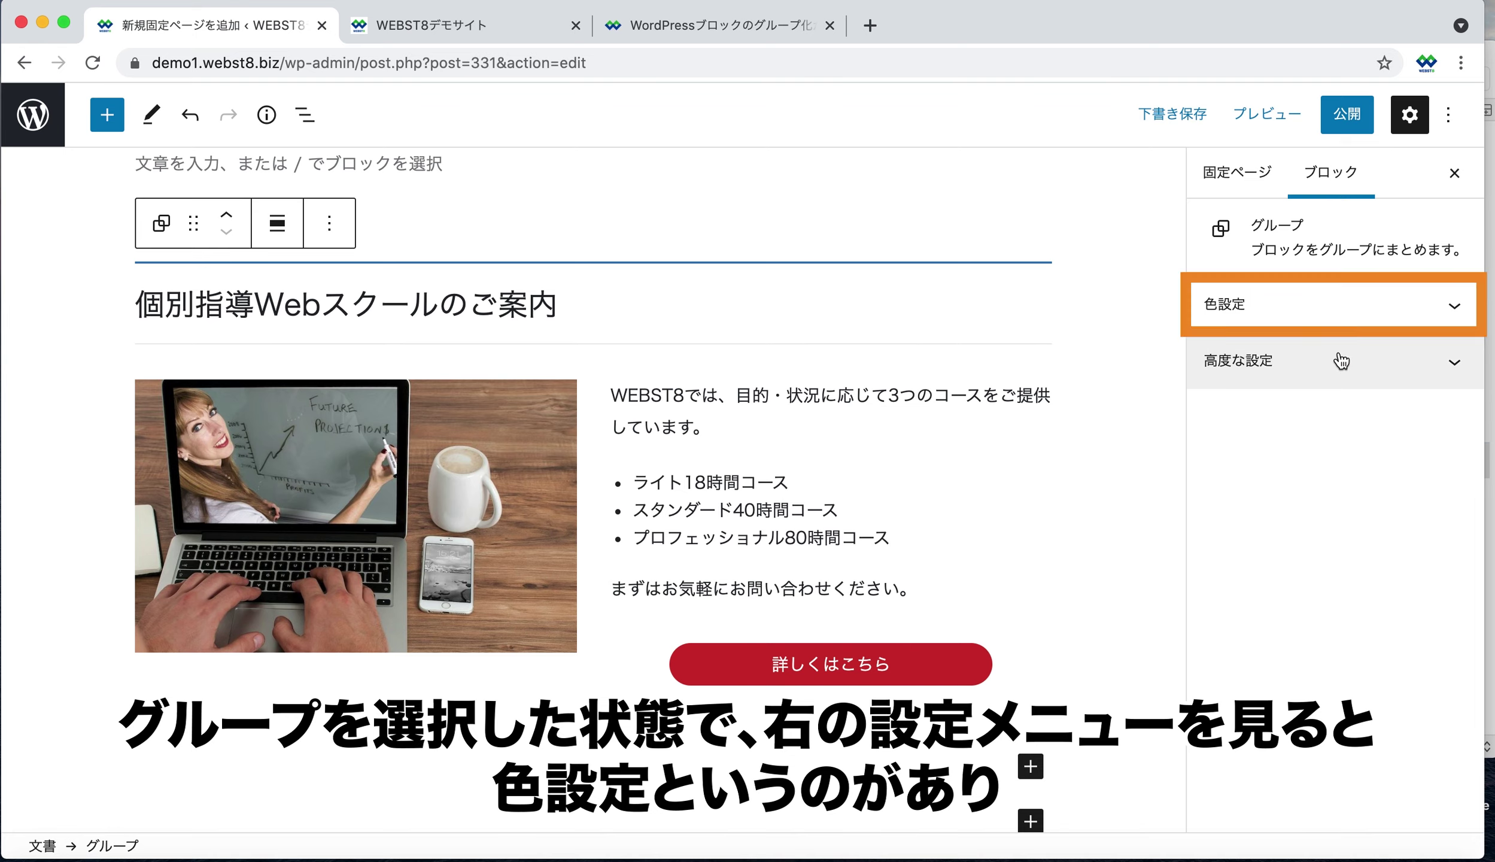
Set the selected group's background to the custom colour #12083a and its text colour to white.
{"action": "left_click", "coordinate": [1435, 321]}
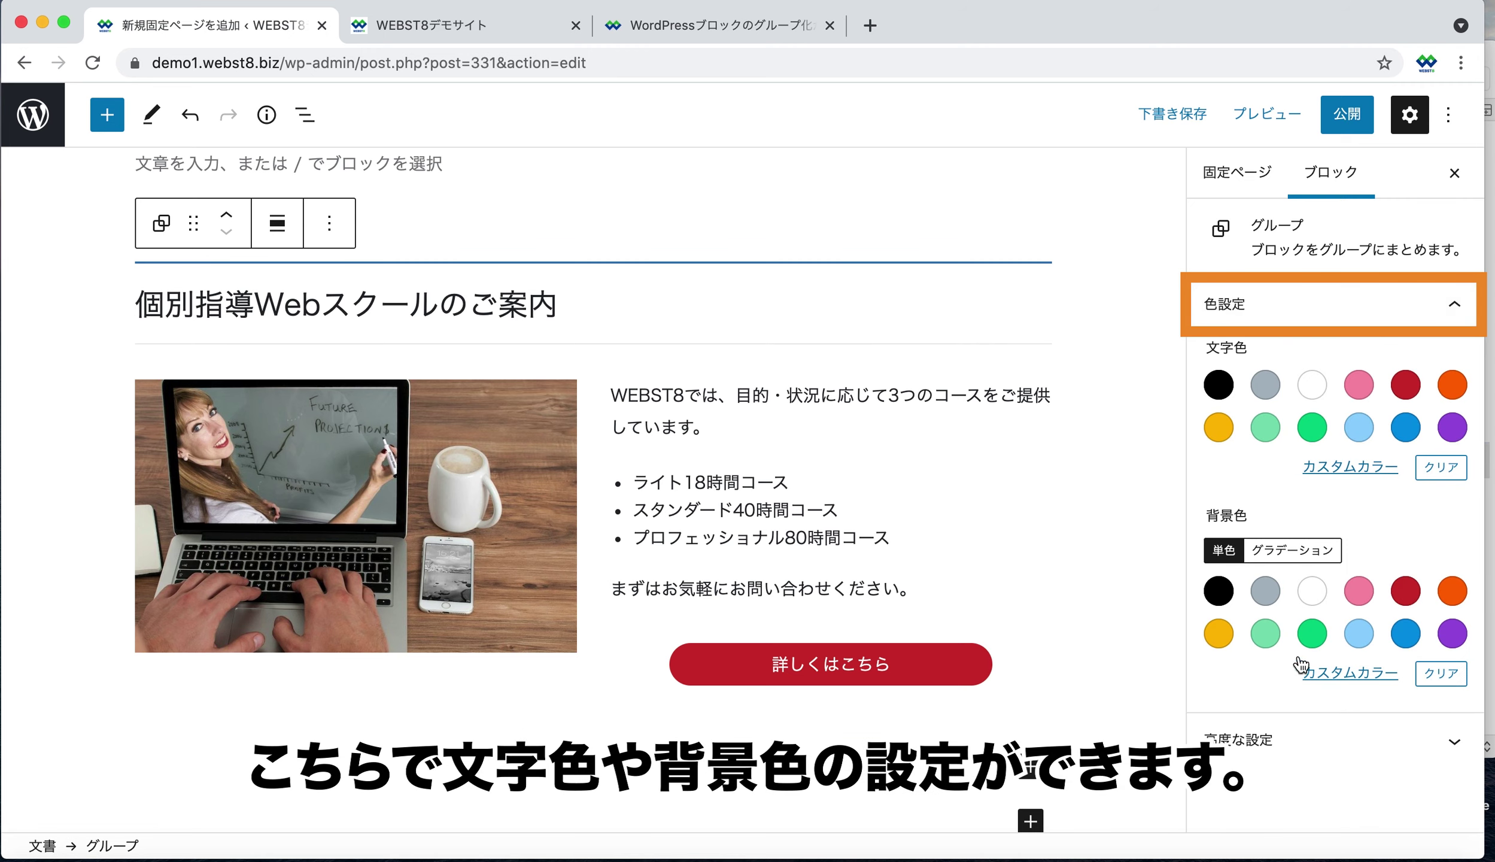
{"action": "left_click", "coordinate": [1362, 673]}
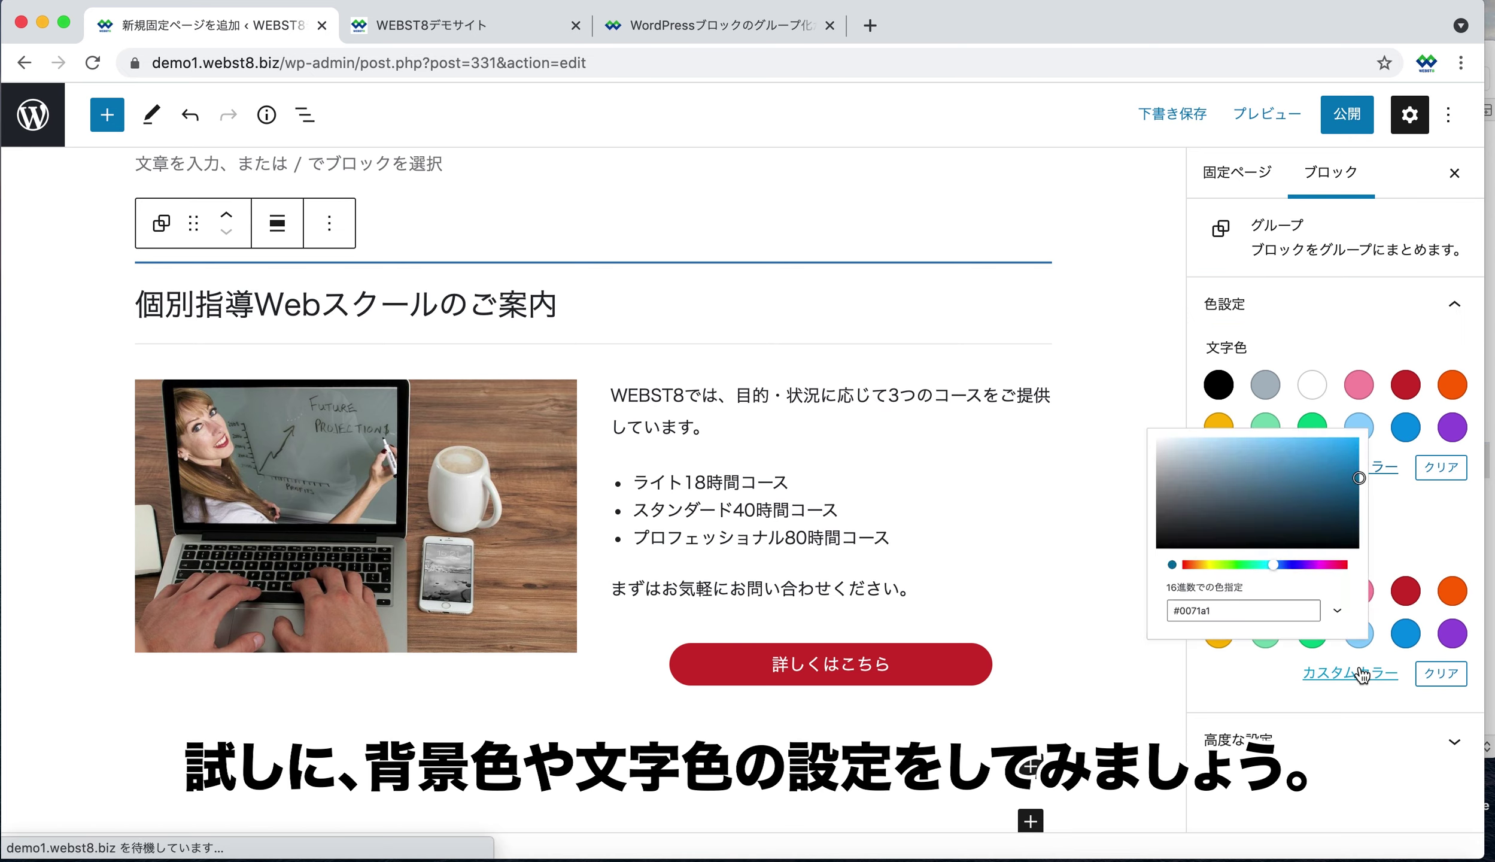
{"action": "left_click_drag", "start_coordinate": [1325, 427], "coordinate": [1321, 479]}
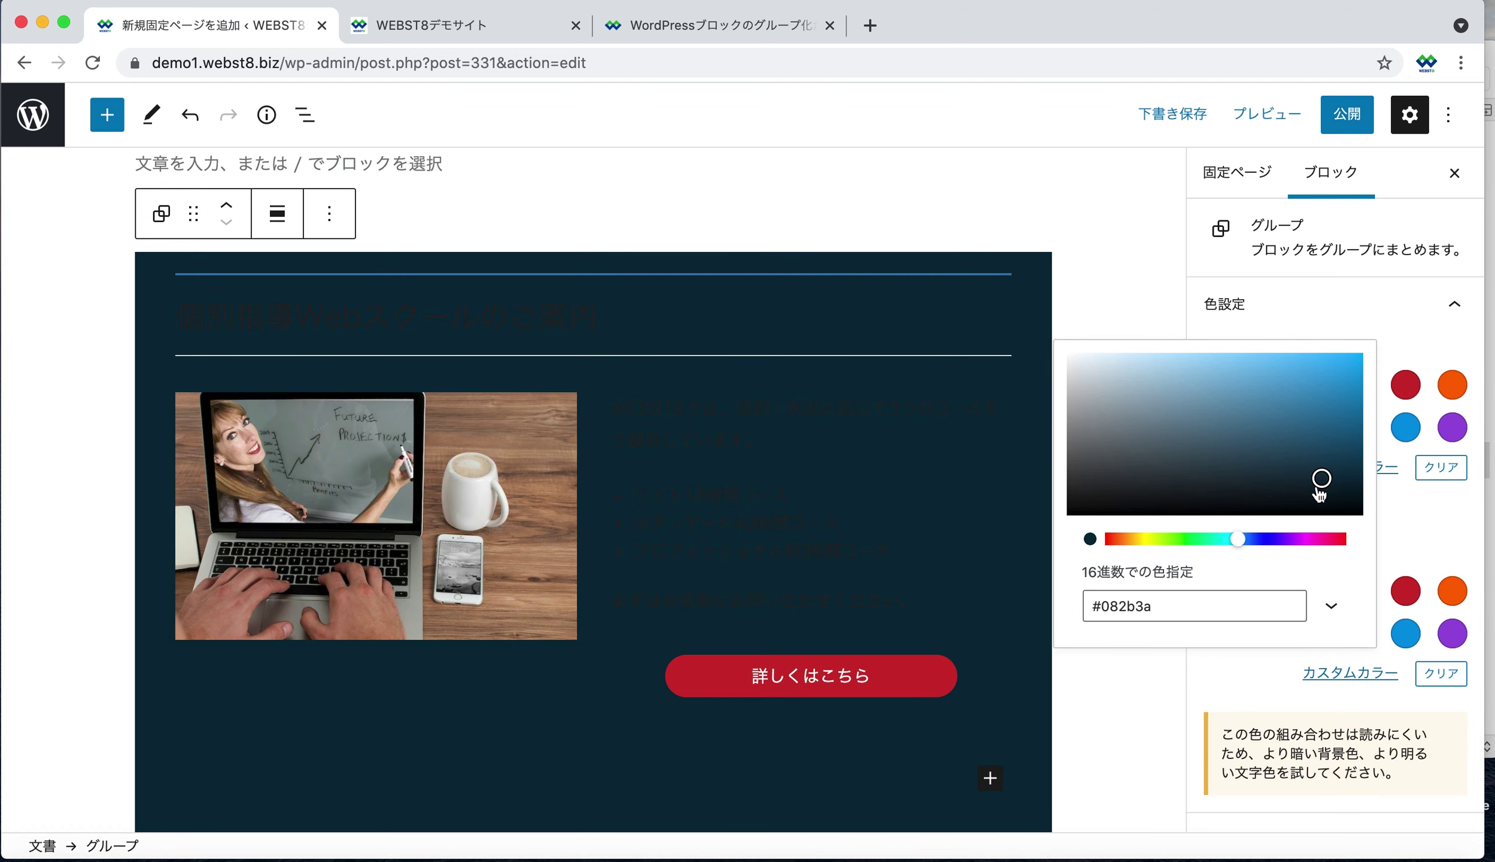
{"action": "left_click_drag", "start_coordinate": [1245, 543], "coordinate": [1274, 544]}
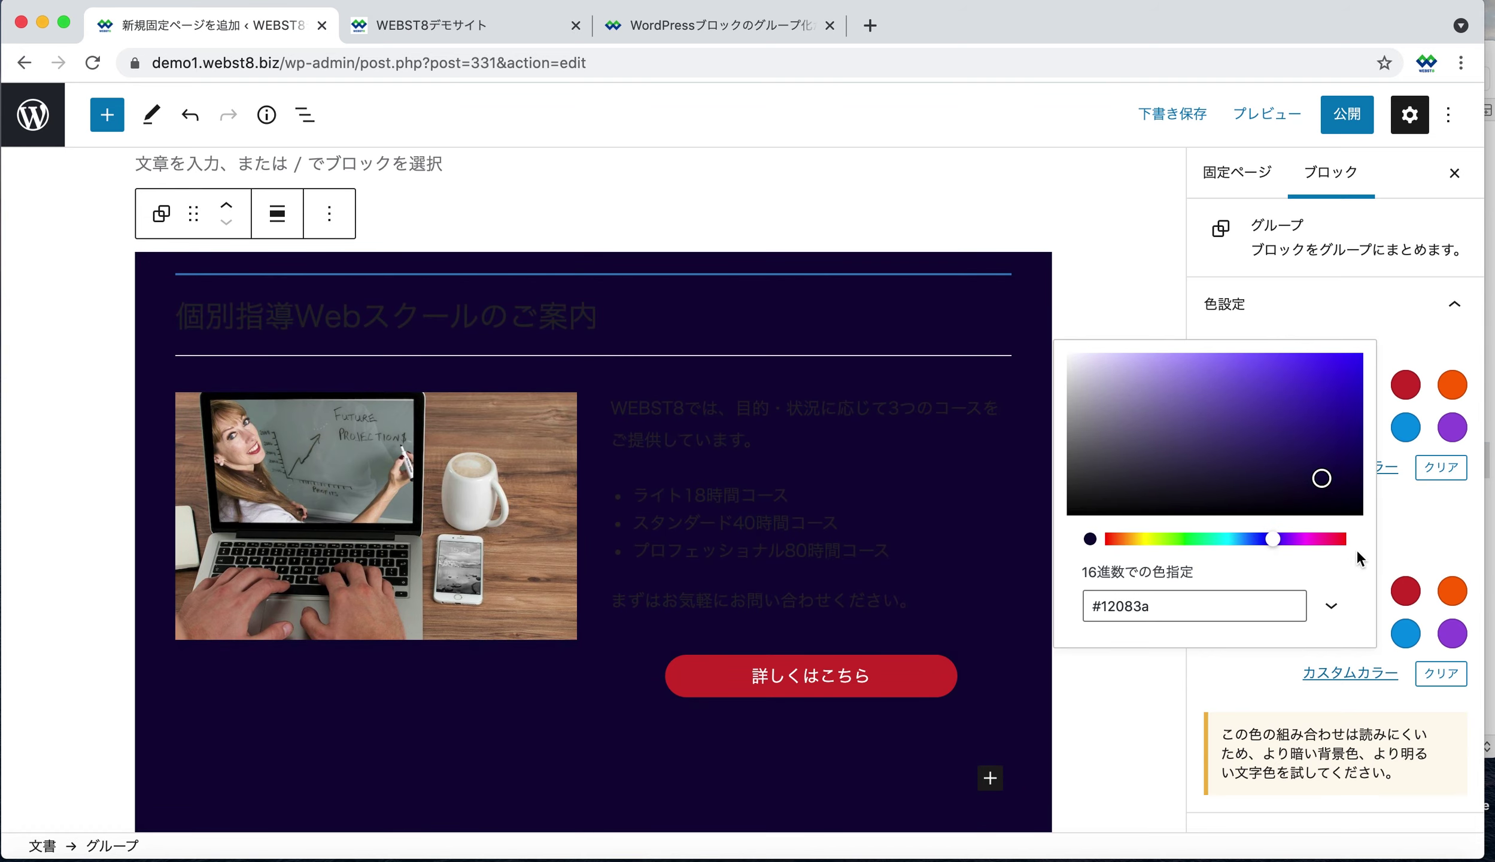
{"action": "left_click", "coordinate": [1425, 513]}
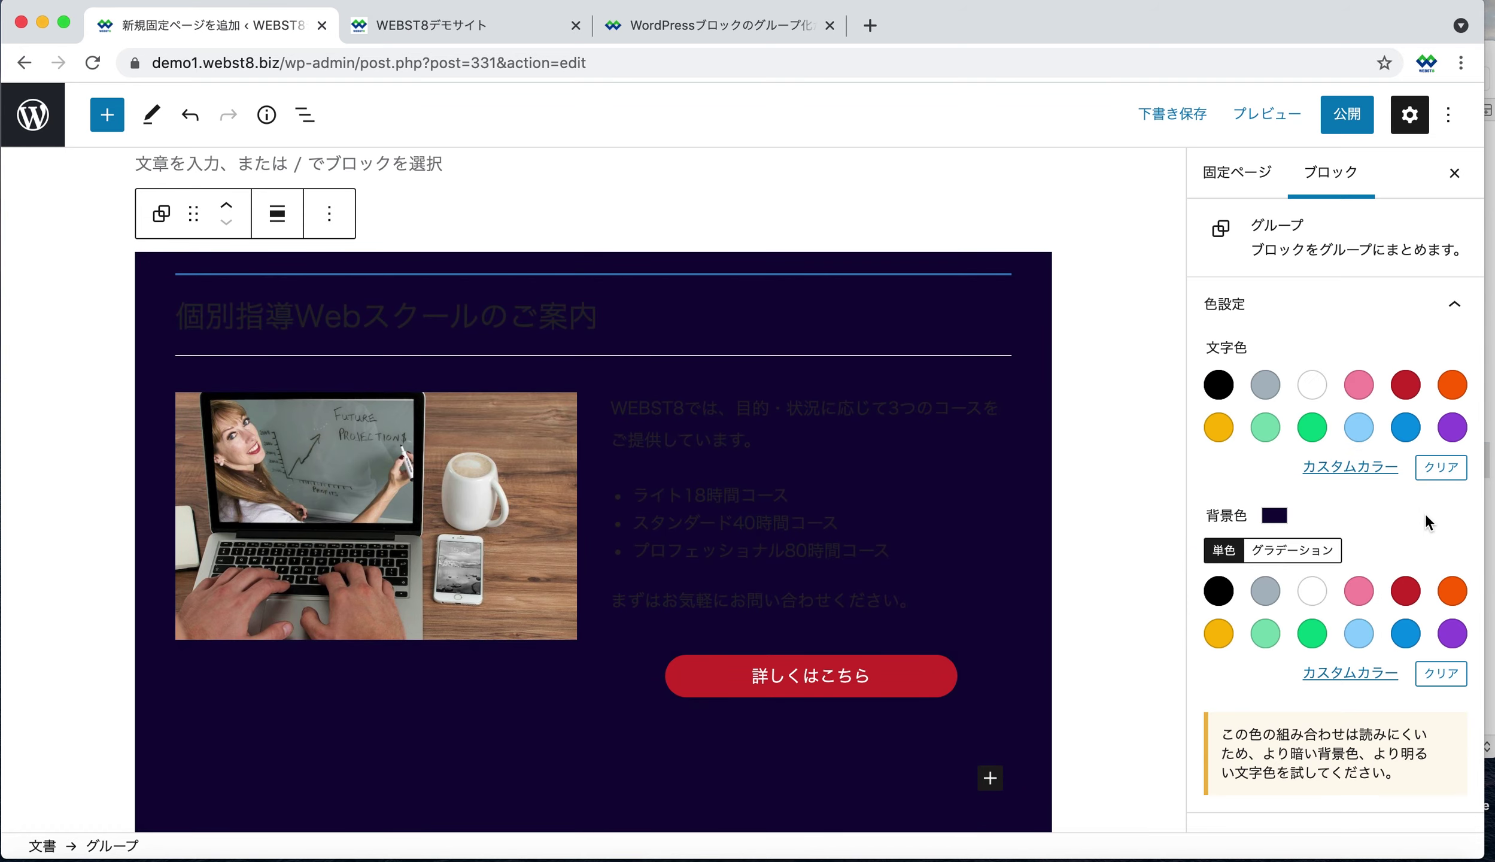
{"action": "left_click", "coordinate": [1312, 389]}
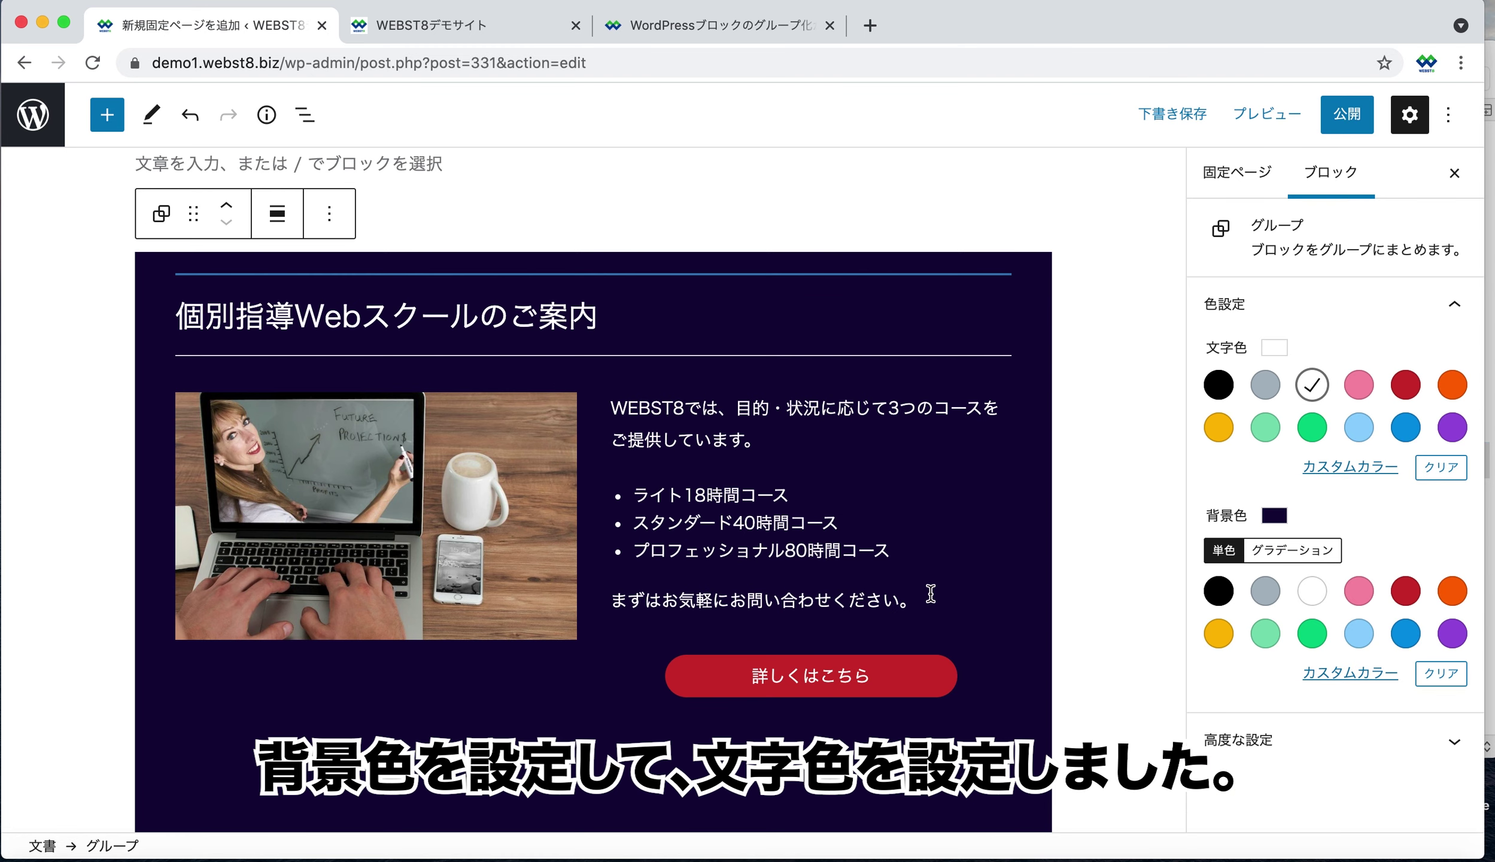
{"action": "left_click", "coordinate": [894, 679]}
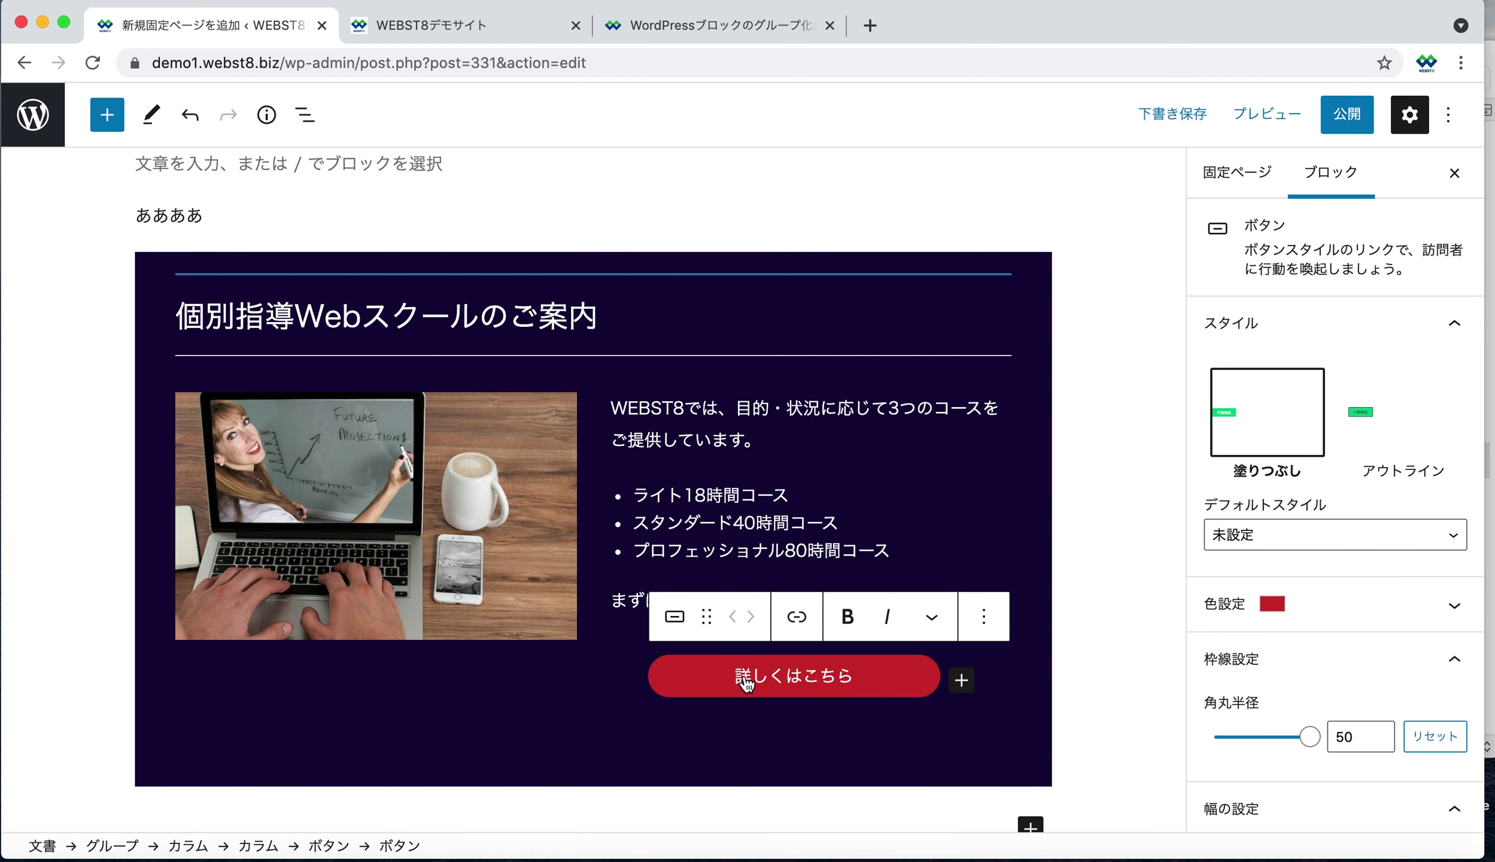
{"action": "triple_click", "coordinate": [685, 685]}
{"action": "left_click", "coordinate": [947, 449]}
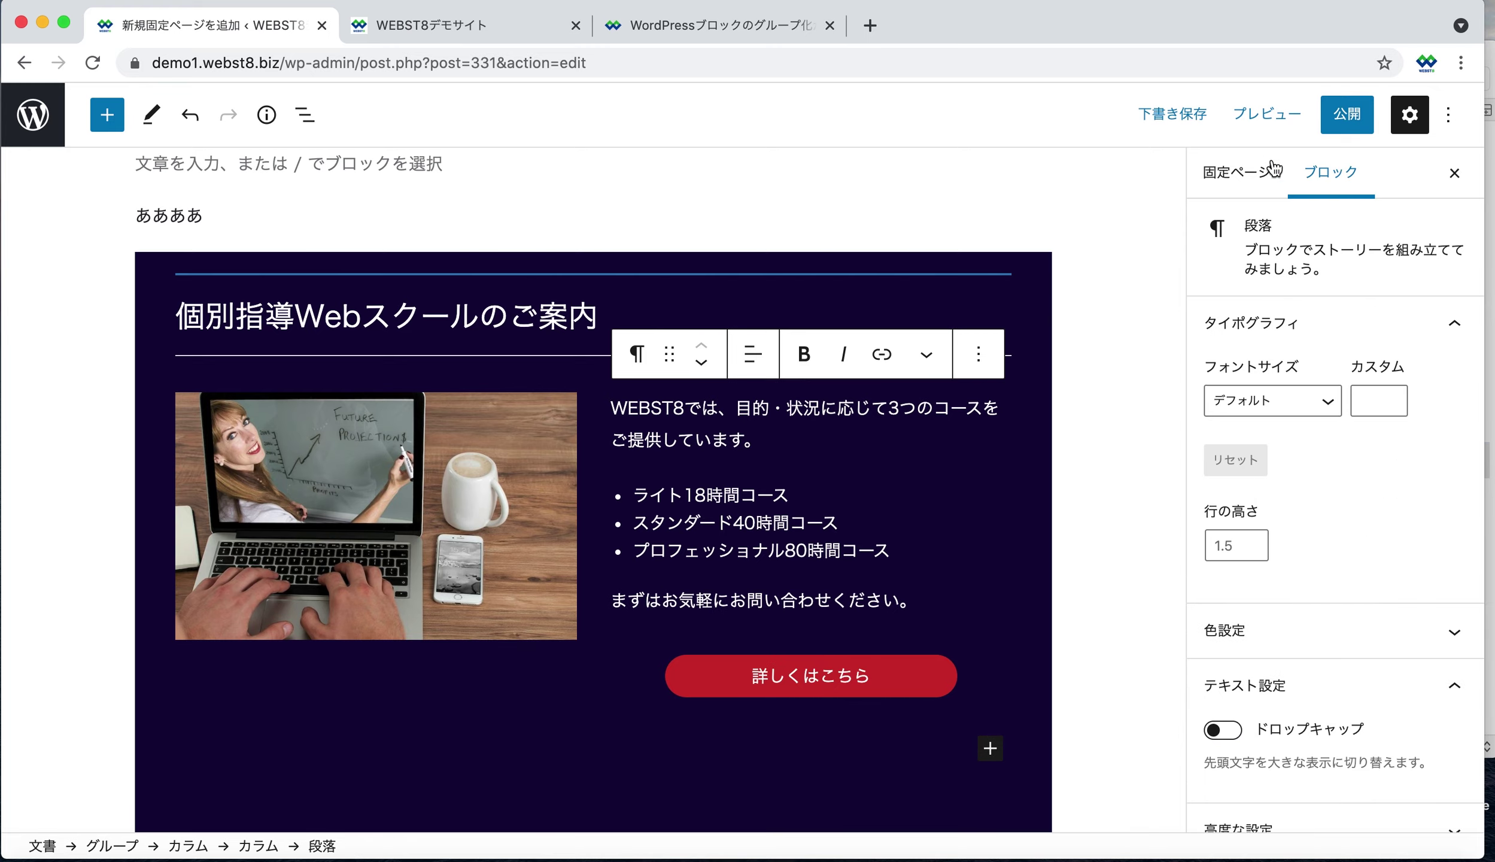
Preview the page in a new tab and examine the group's background and text colours.
{"action": "left_click", "coordinate": [1254, 127]}
{"action": "left_click", "coordinate": [1177, 321]}
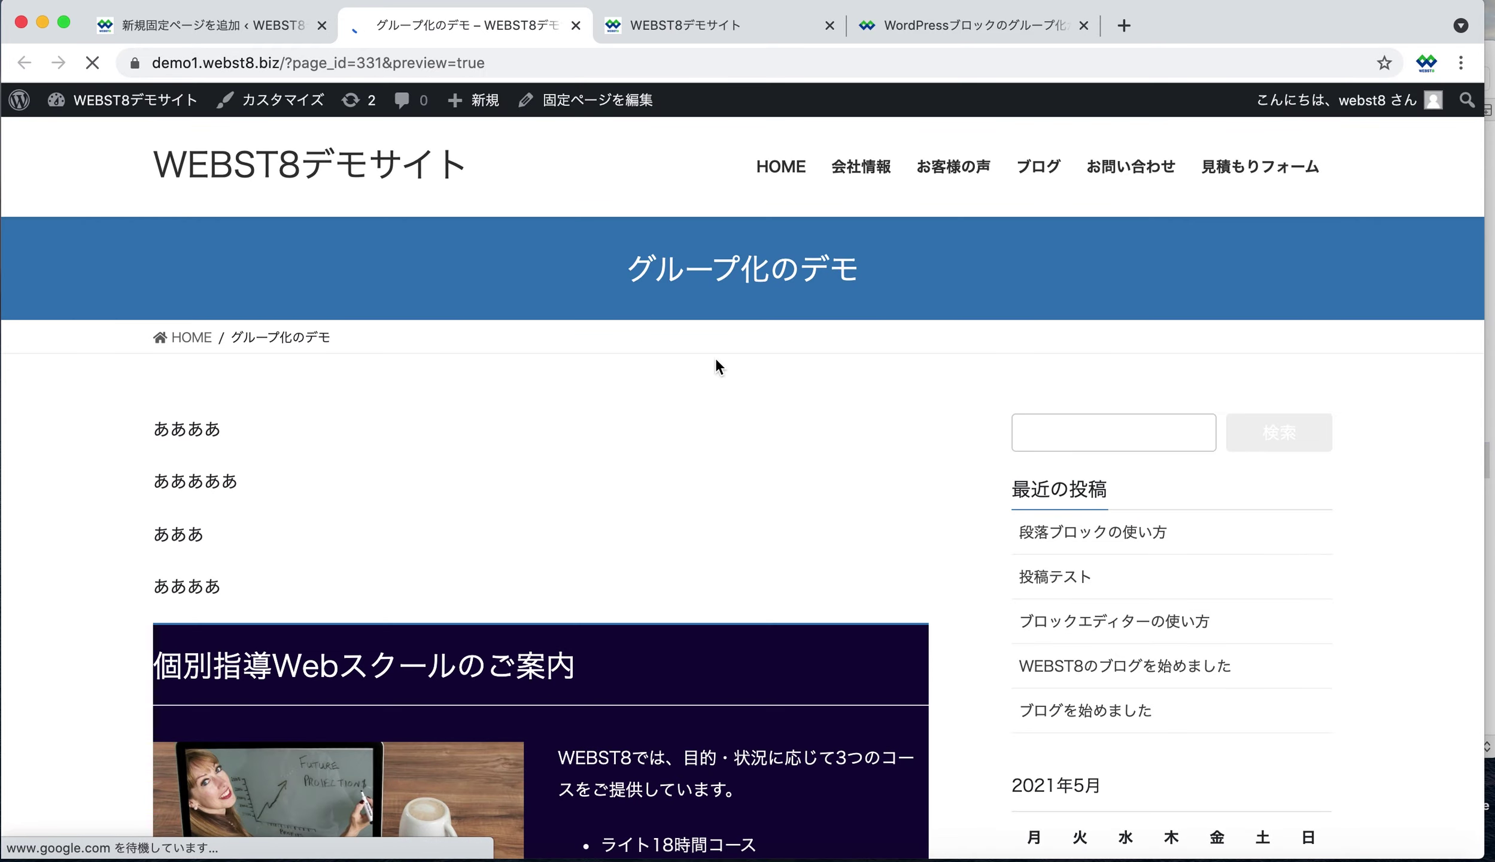
{"action": "scroll", "coordinate": [719, 365], "scroll_direction": "down", "scroll_amount": 7}
{"action": "scroll", "coordinate": [468, 158], "scroll_direction": "up", "scroll_amount": 2}
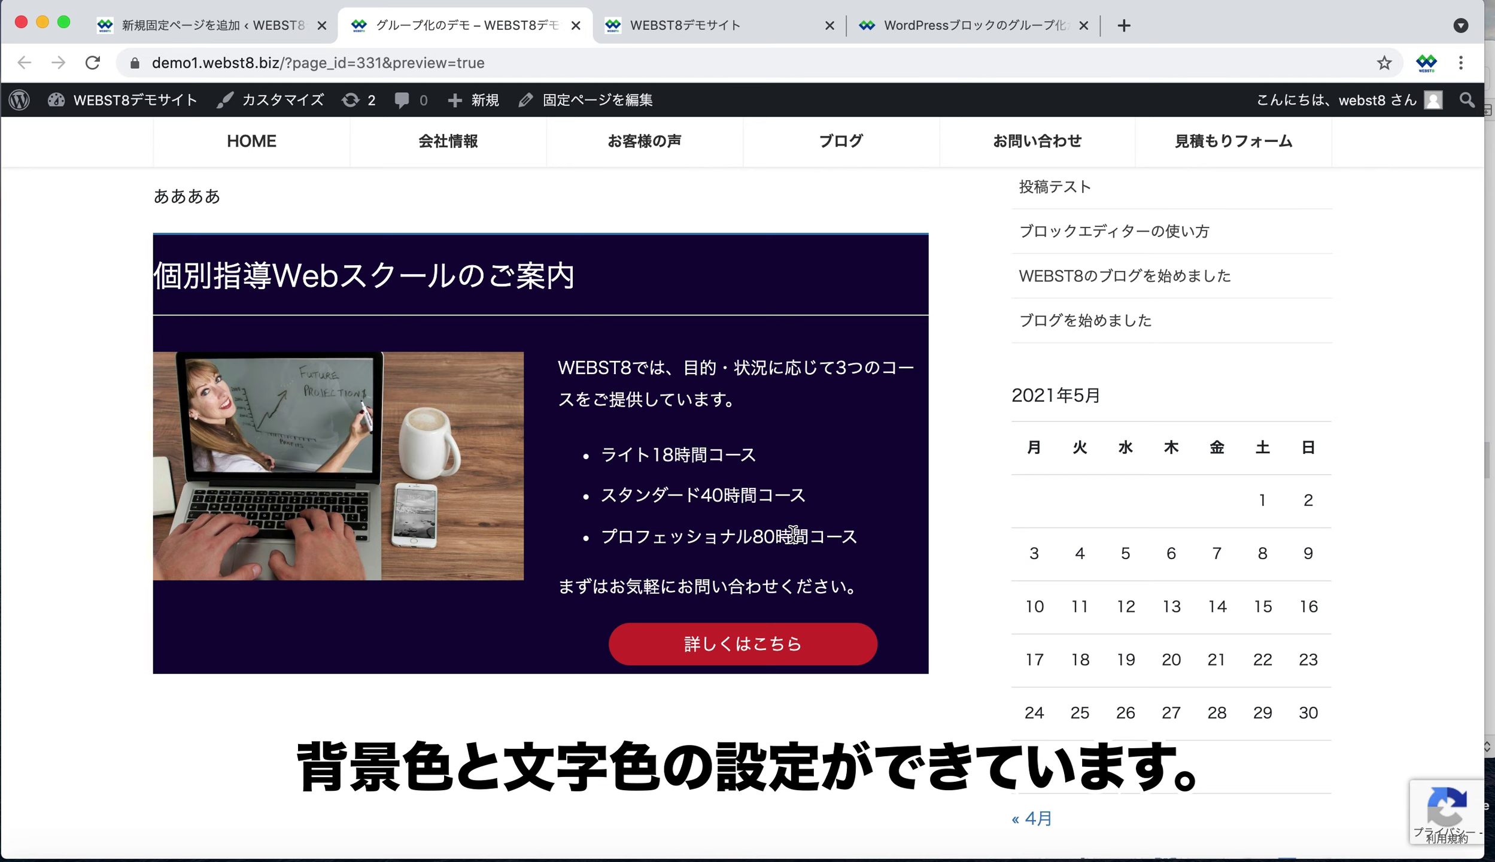
Return to the editor and set the 個別指導Webスクールのご案内 group's alignment to full width (全幅).
{"action": "left_click", "coordinate": [227, 27]}
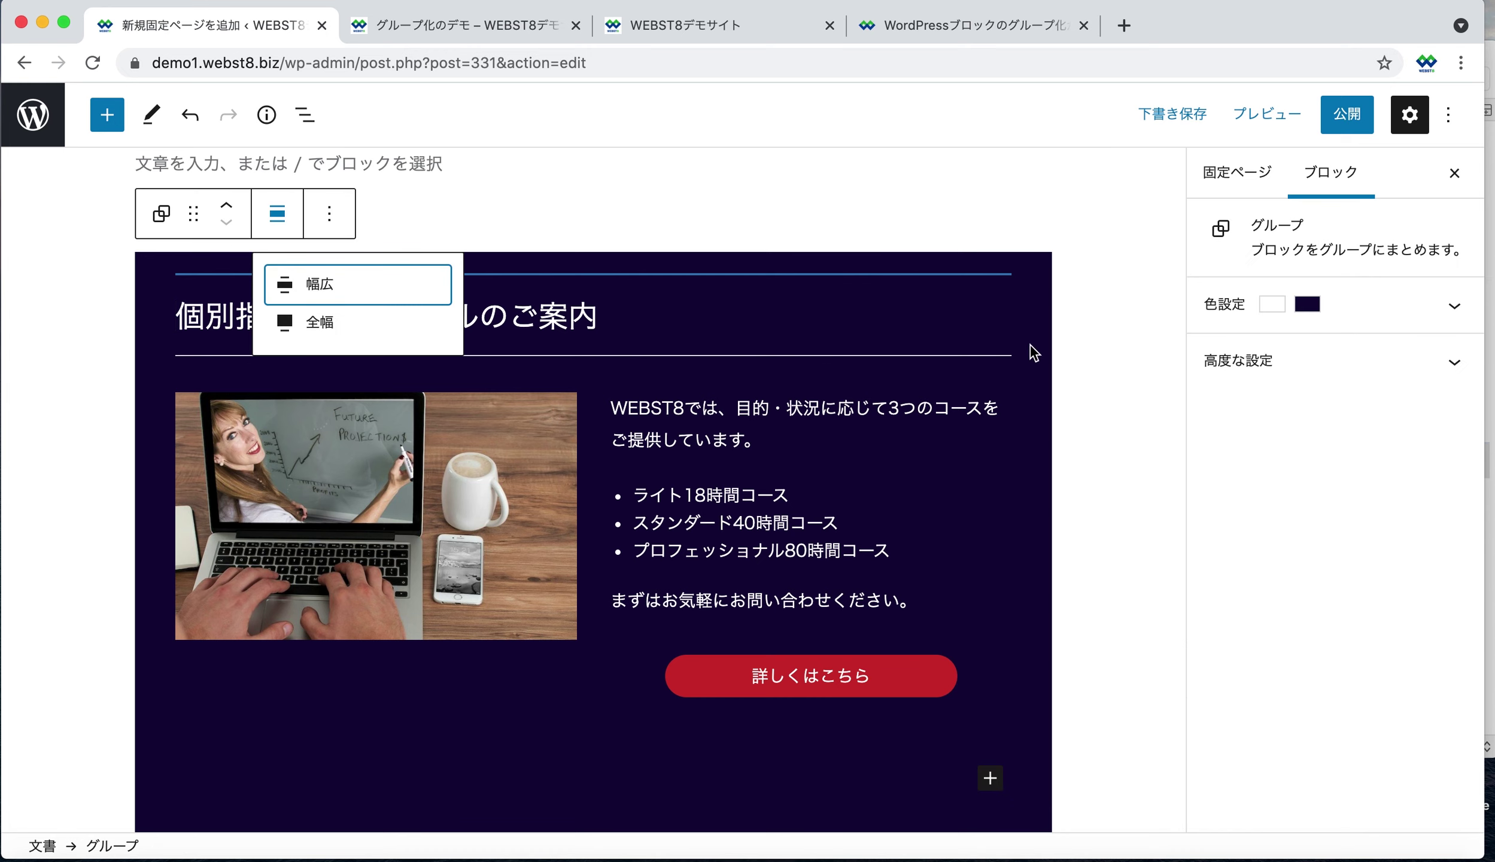
{"action": "left_click", "coordinate": [1036, 354]}
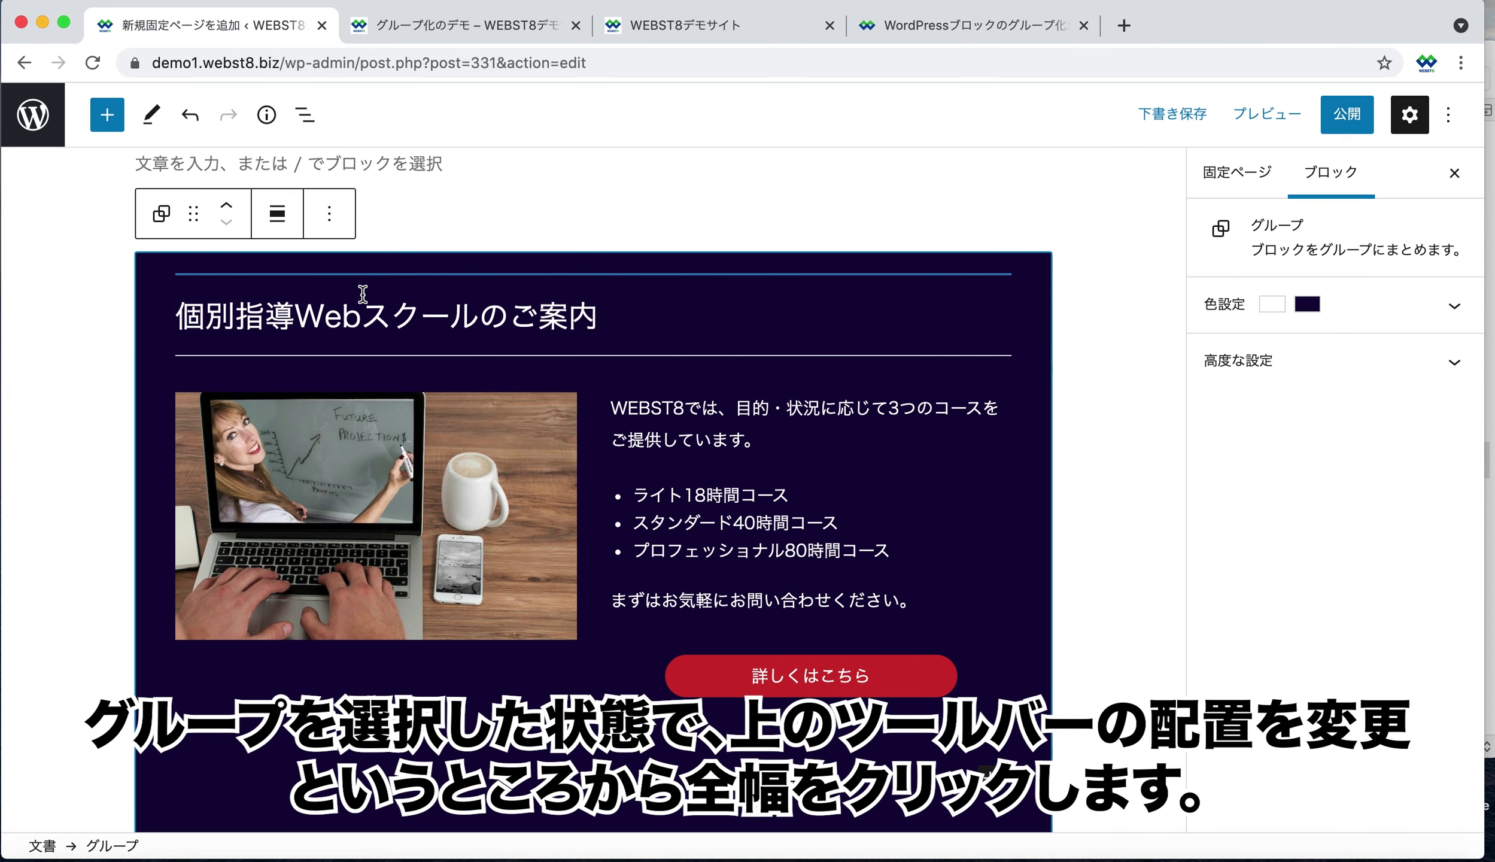
{"action": "left_click", "coordinate": [290, 223]}
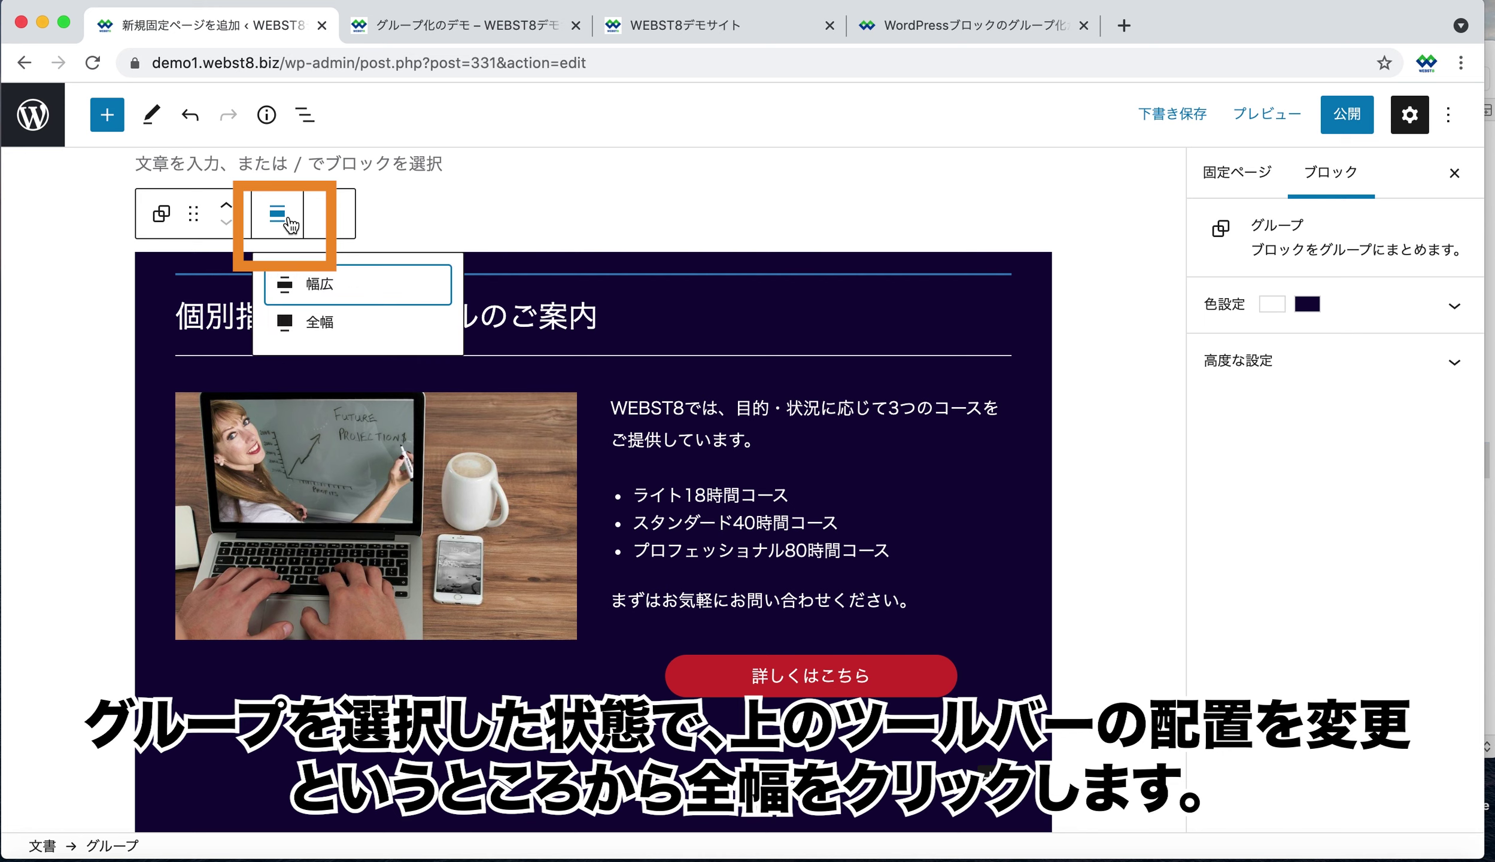
{"action": "left_click", "coordinate": [314, 331]}
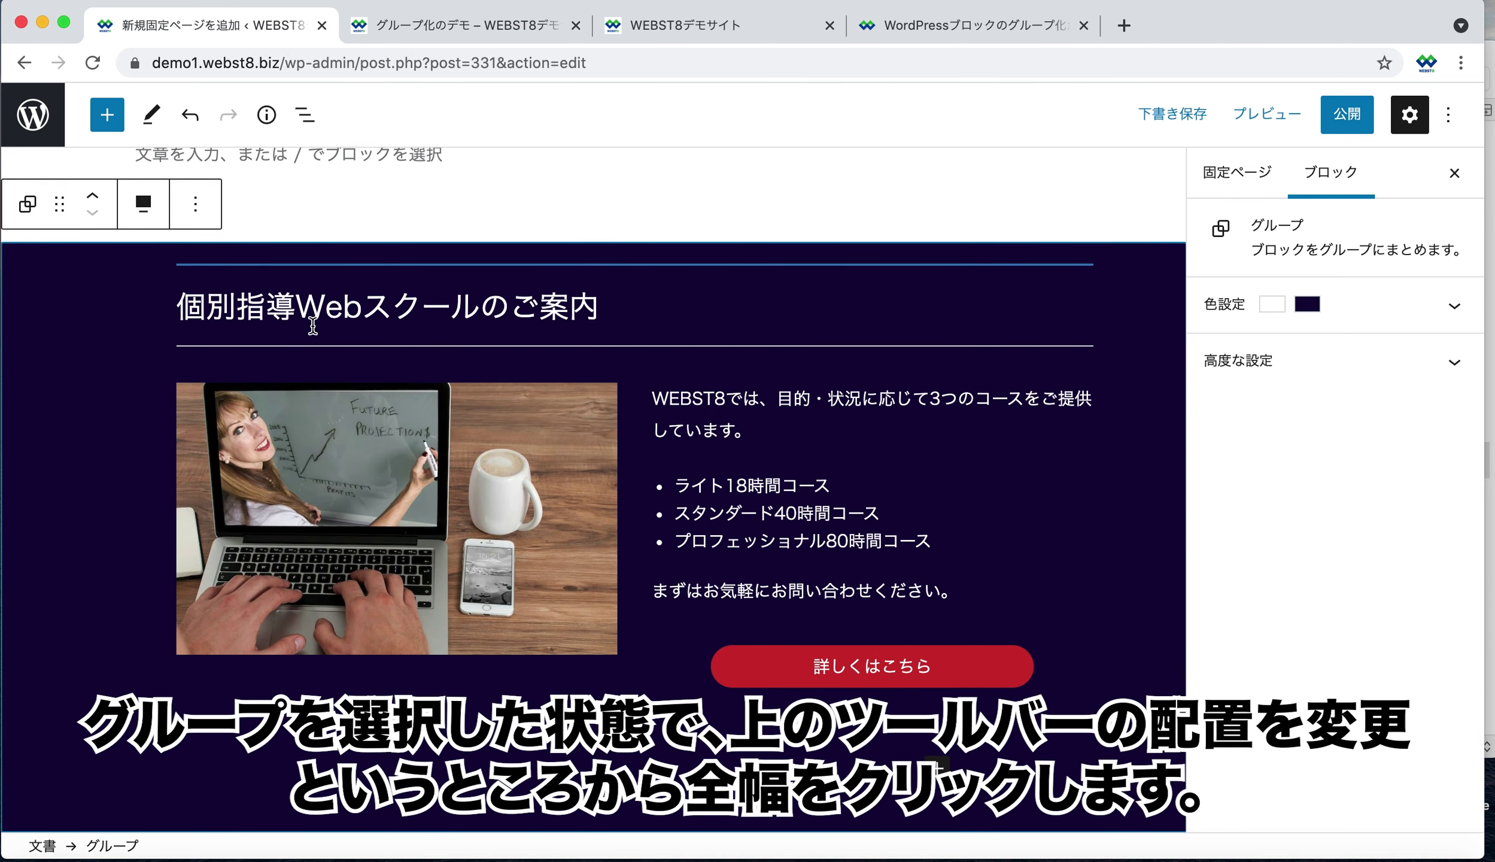
Preview the page in a new tab to check how the full-width group fits beside the sidebar.
{"action": "left_click", "coordinate": [1244, 120]}
{"action": "left_click", "coordinate": [1174, 303]}
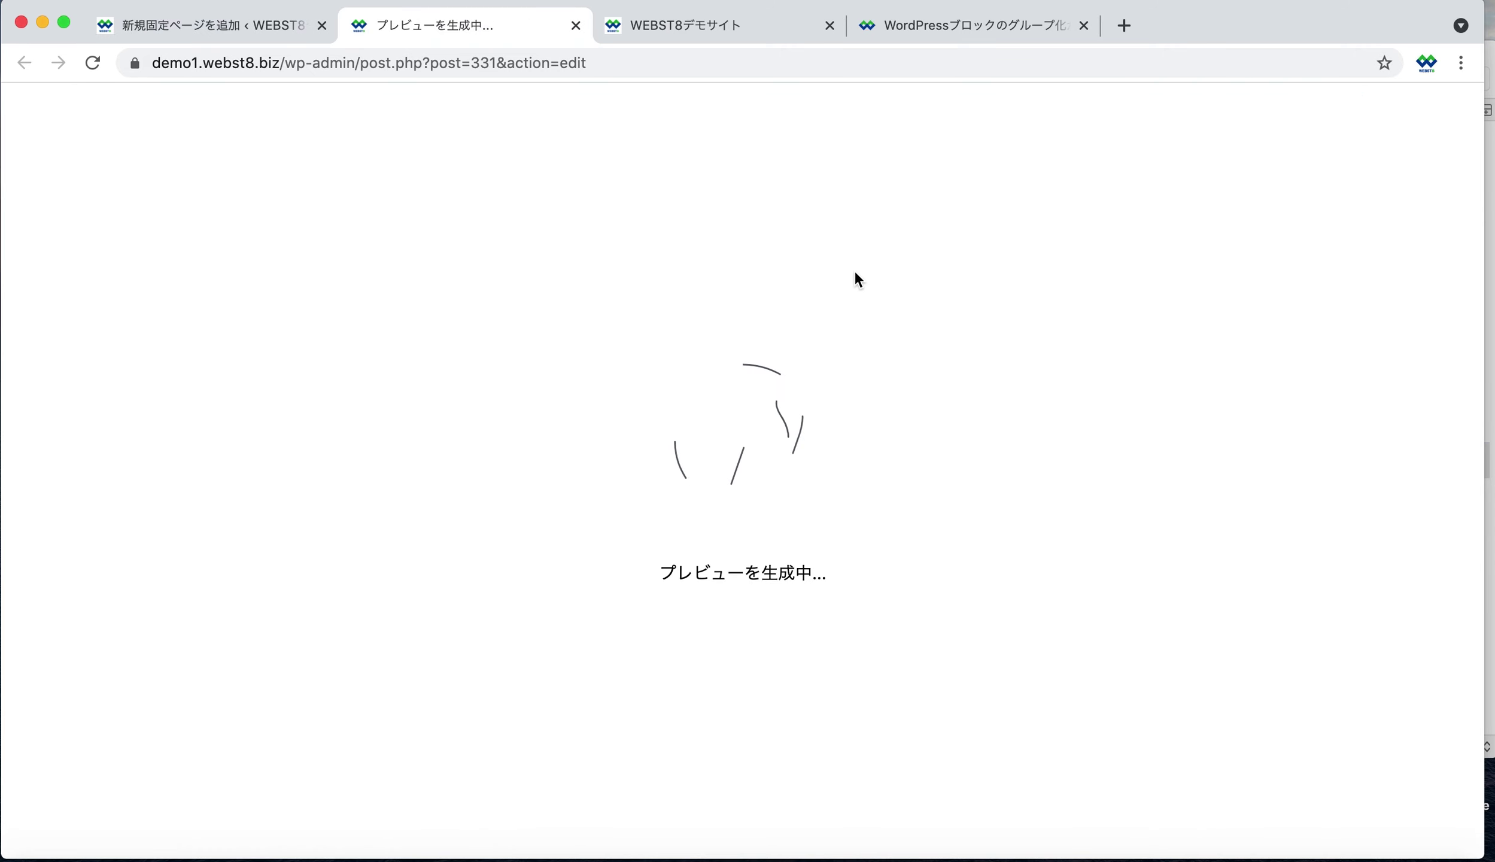
{"action": "scroll", "coordinate": [854, 272], "scroll_direction": "down", "scroll_amount": 7}
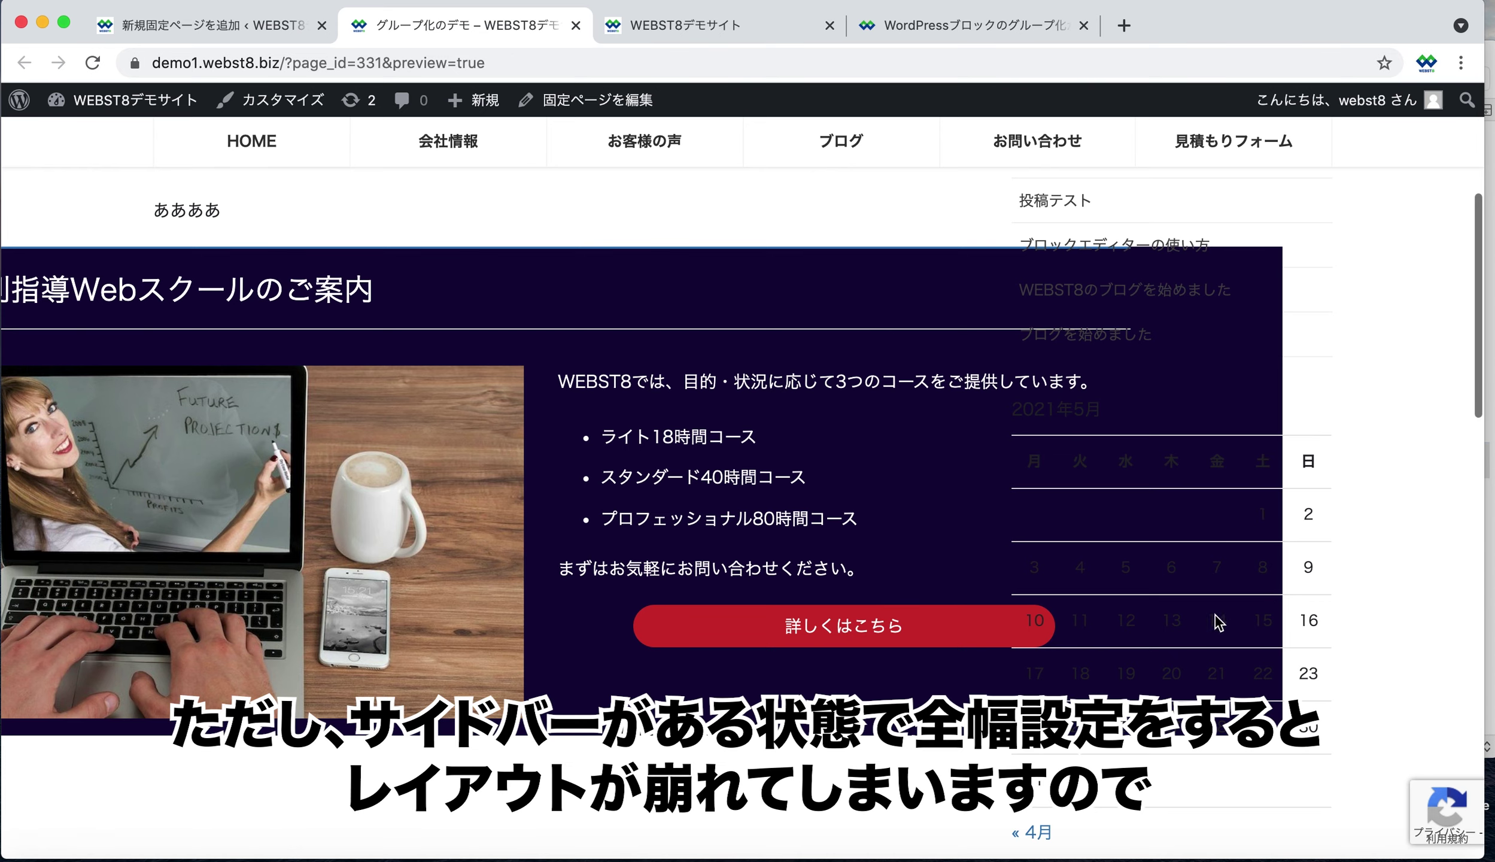
Back in the editor, set the page's Lightning layout to 1 カラム and save the draft.
{"action": "left_click", "coordinate": [247, 26]}
{"action": "left_click", "coordinate": [1371, 445]}
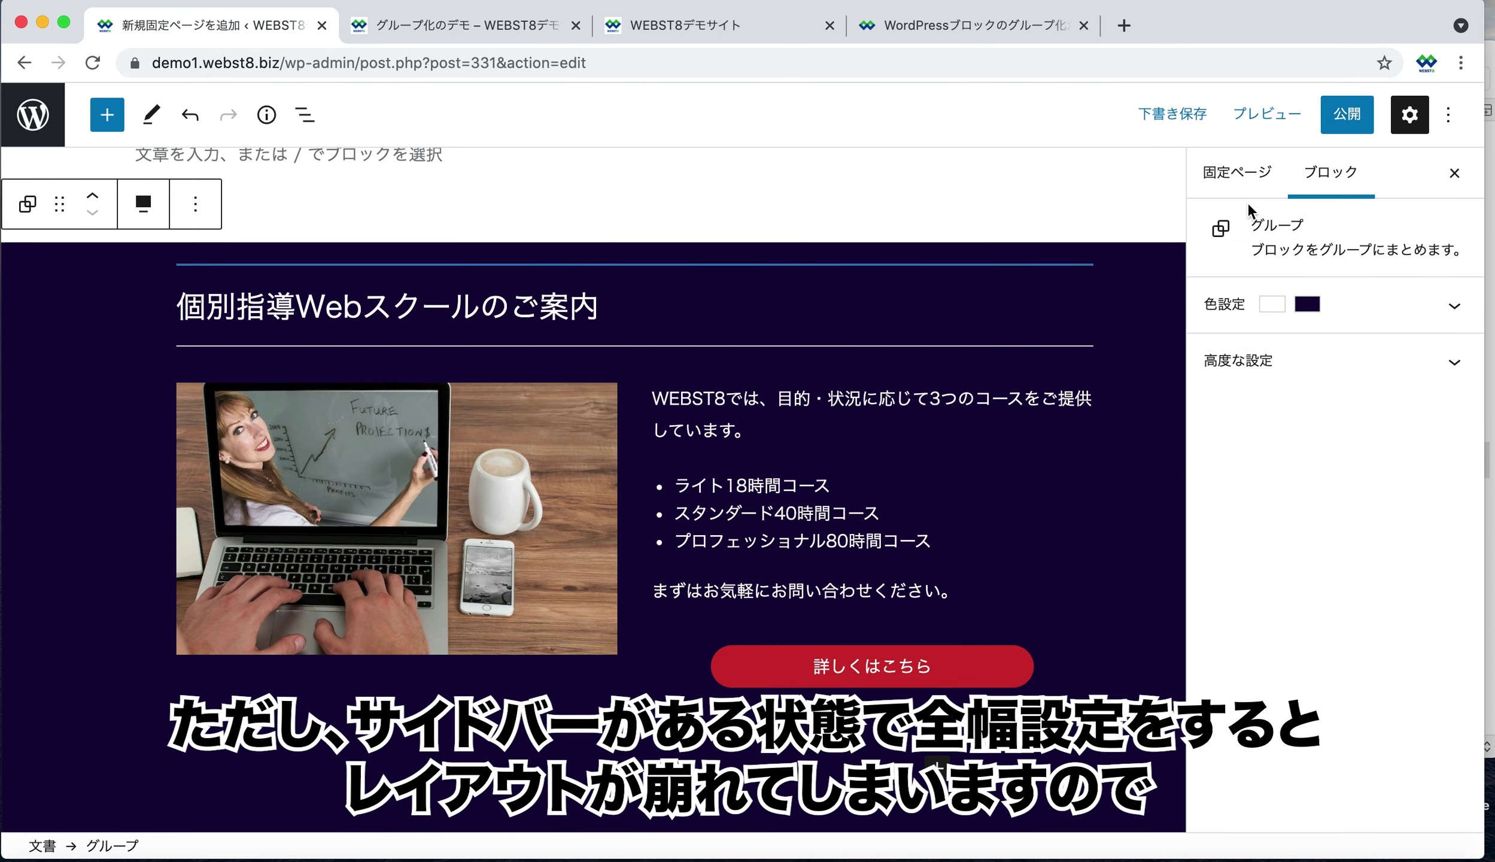
{"action": "left_click", "coordinate": [1260, 183]}
{"action": "scroll", "coordinate": [1317, 539], "scroll_direction": "down", "scroll_amount": 5}
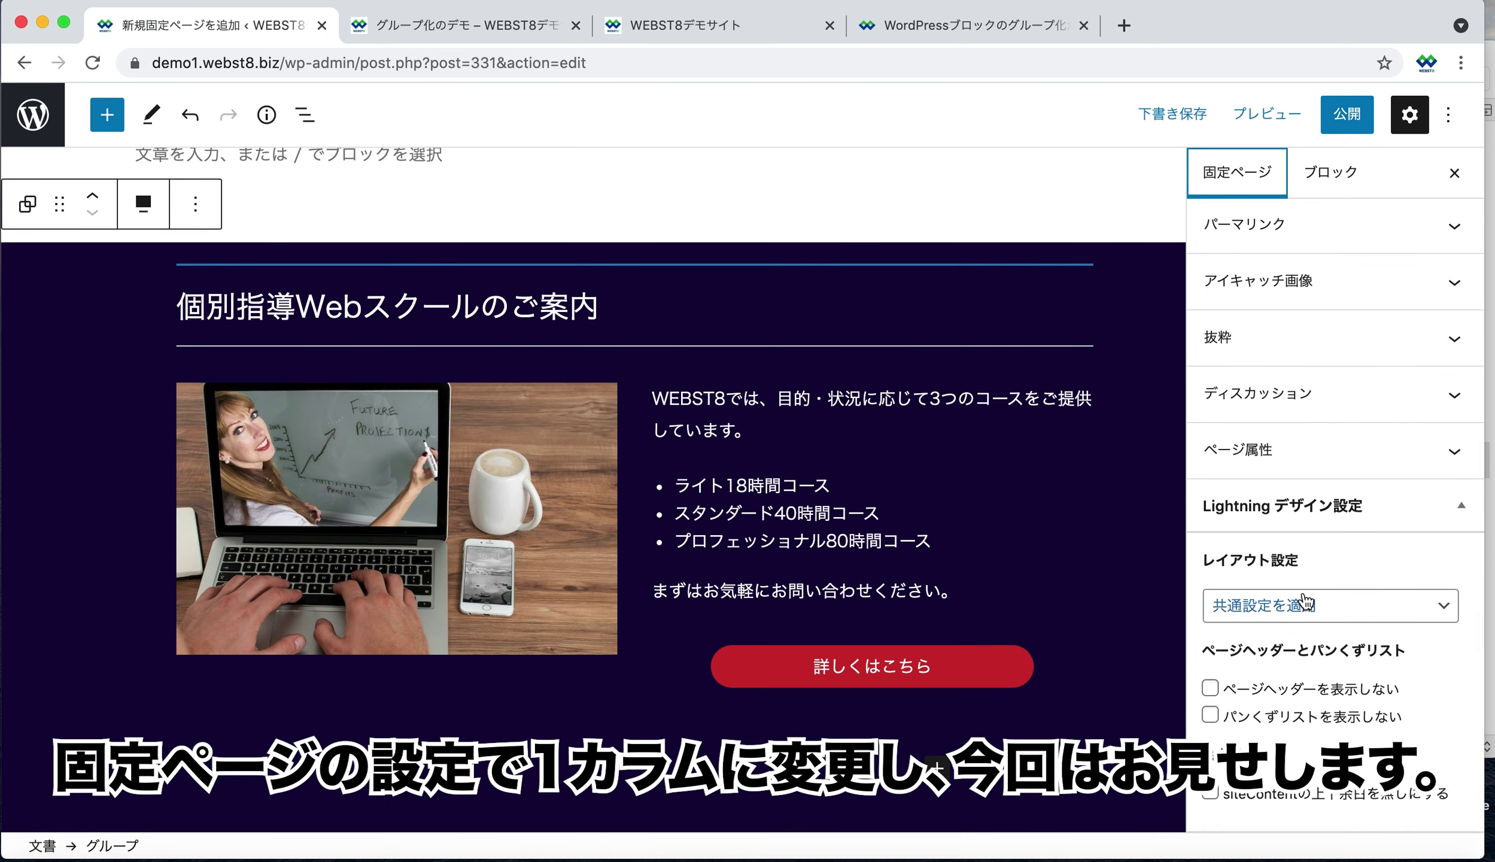
{"action": "left_click", "coordinate": [1287, 605]}
{"action": "left_click", "coordinate": [1296, 646]}
{"action": "left_click", "coordinate": [1155, 112]}
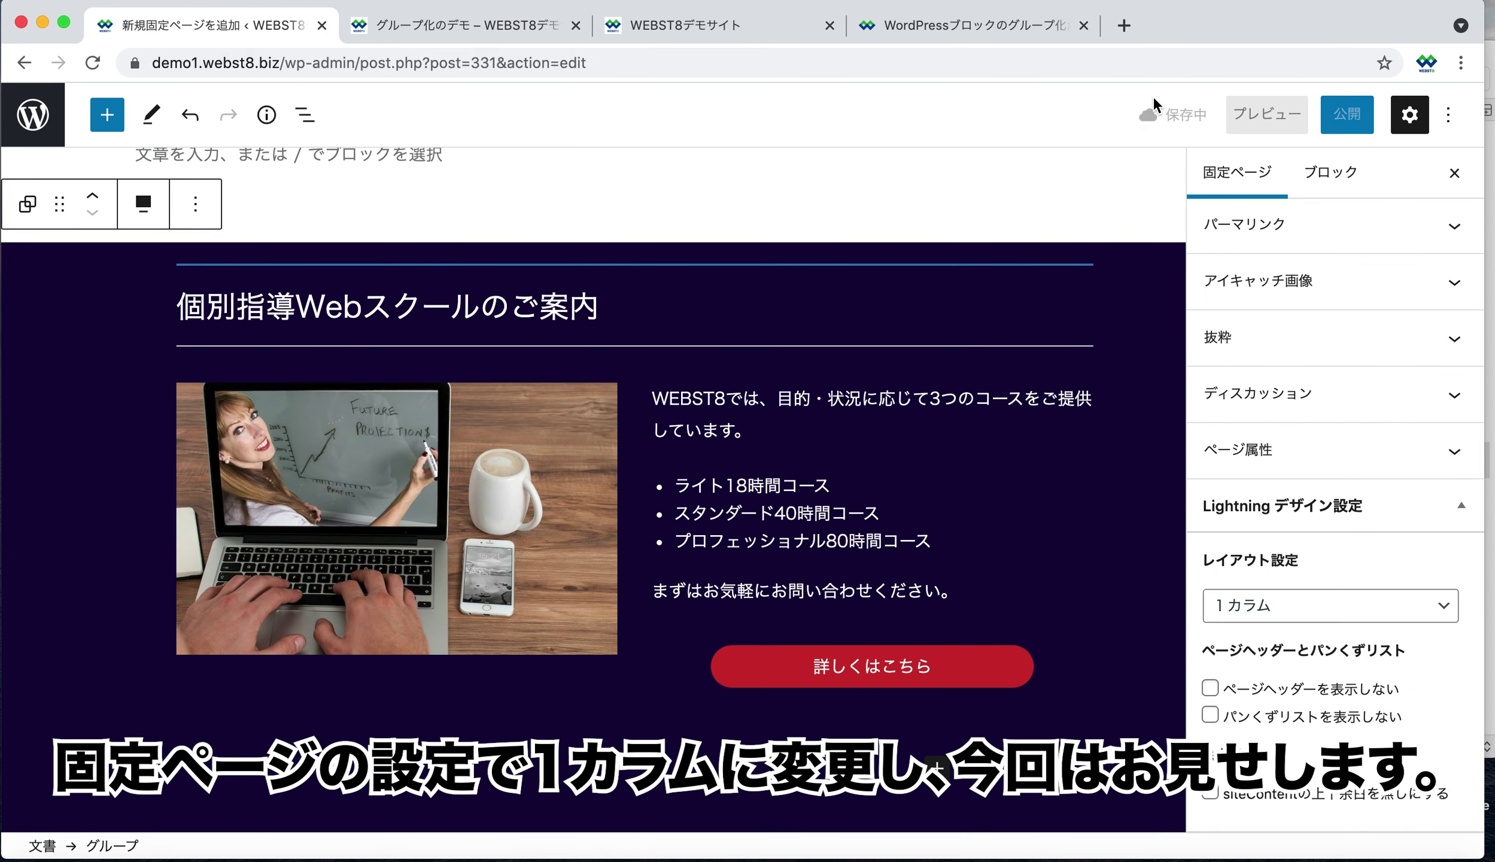
Preview the page in a new tab to examine the full-width group in the one-column layout.
{"action": "left_click", "coordinate": [1267, 113]}
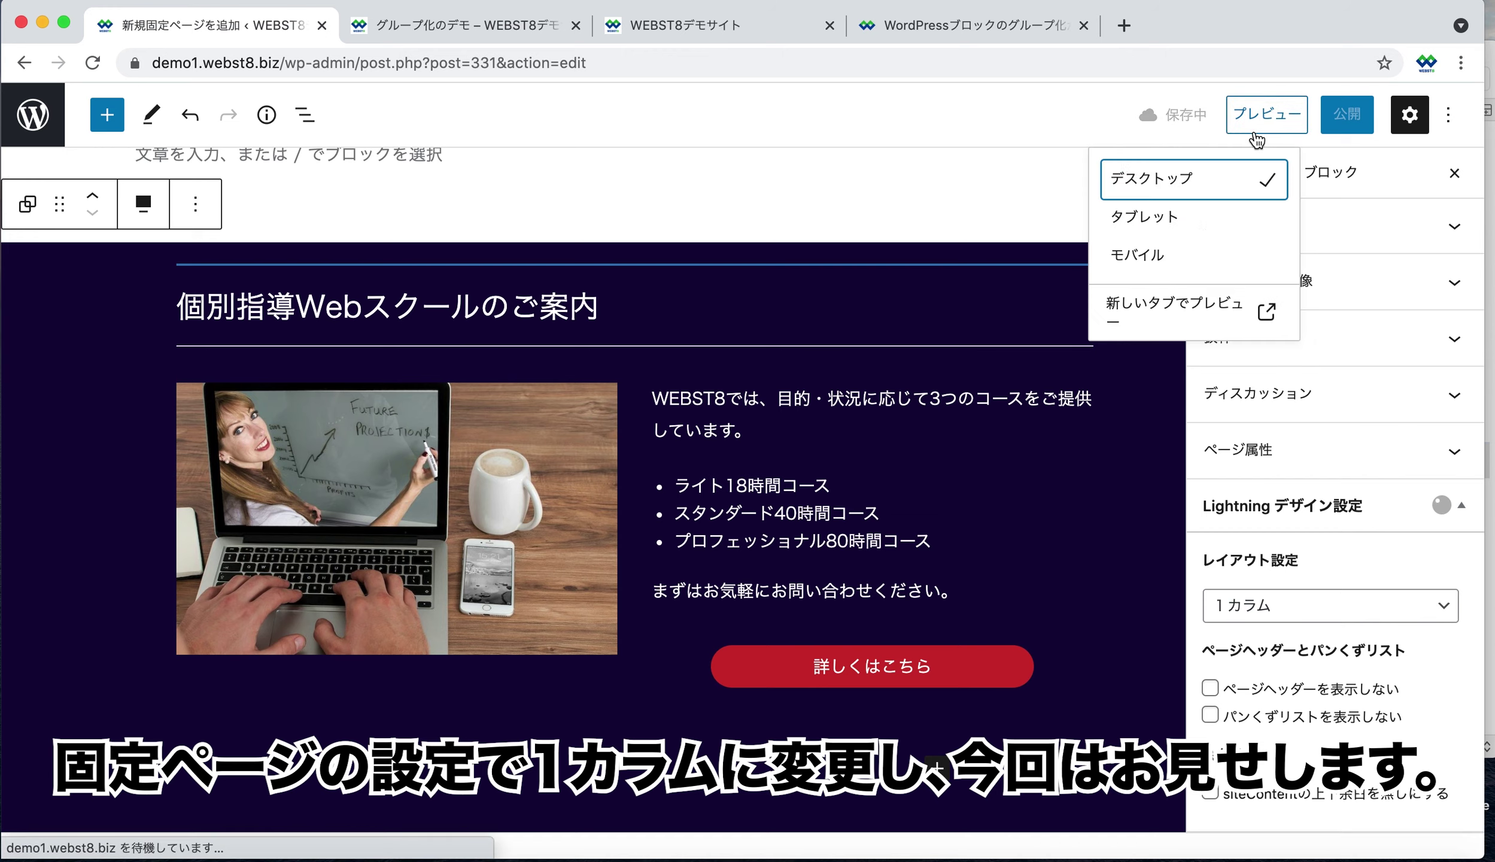
{"action": "left_click", "coordinate": [1175, 300]}
{"action": "scroll", "coordinate": [800, 445], "scroll_direction": "down", "scroll_amount": 7}
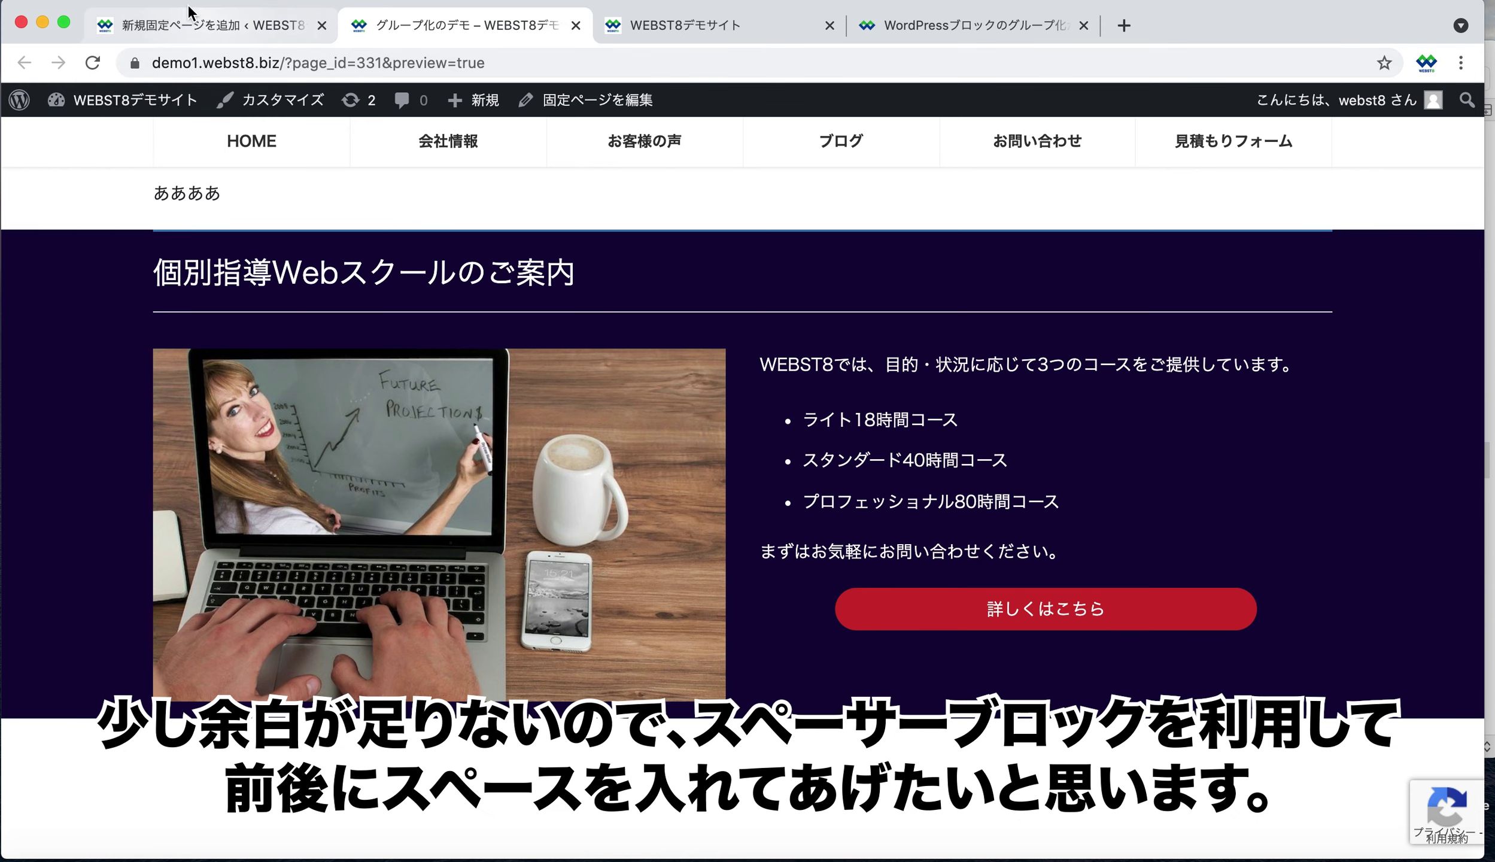
Back in the editor, insert a spacer block (スペーサー) before the 個別指導Webスクールのご案内 heading inside the group.
{"action": "left_click", "coordinate": [265, 29]}
{"action": "left_click", "coordinate": [177, 354]}
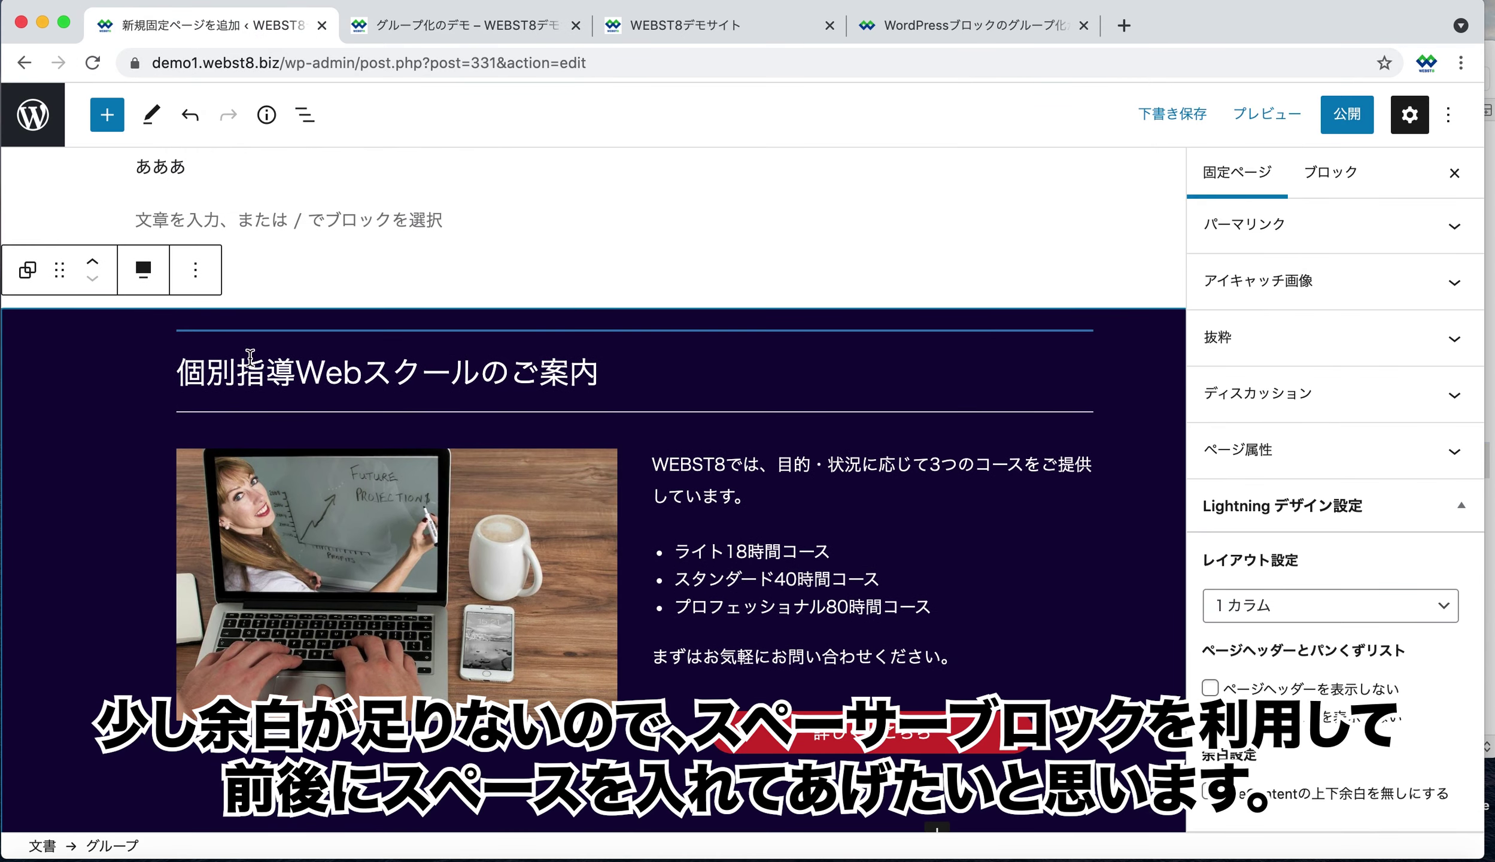
{"action": "left_click", "coordinate": [252, 359]}
{"action": "left_click", "coordinate": [646, 292]}
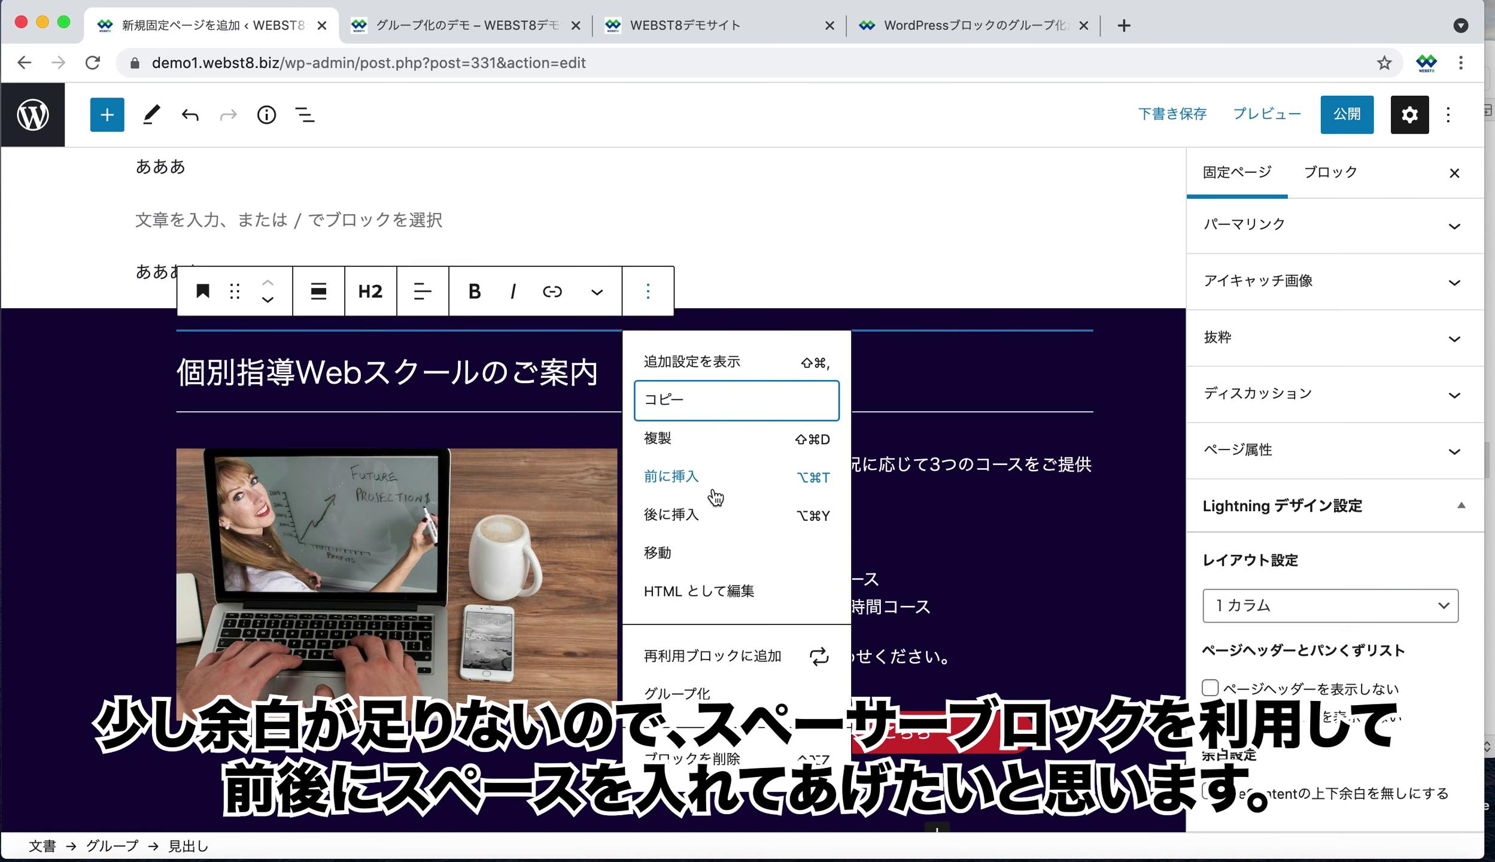
{"action": "left_click", "coordinate": [718, 488]}
{"action": "type", "text": "/スペーサー"}
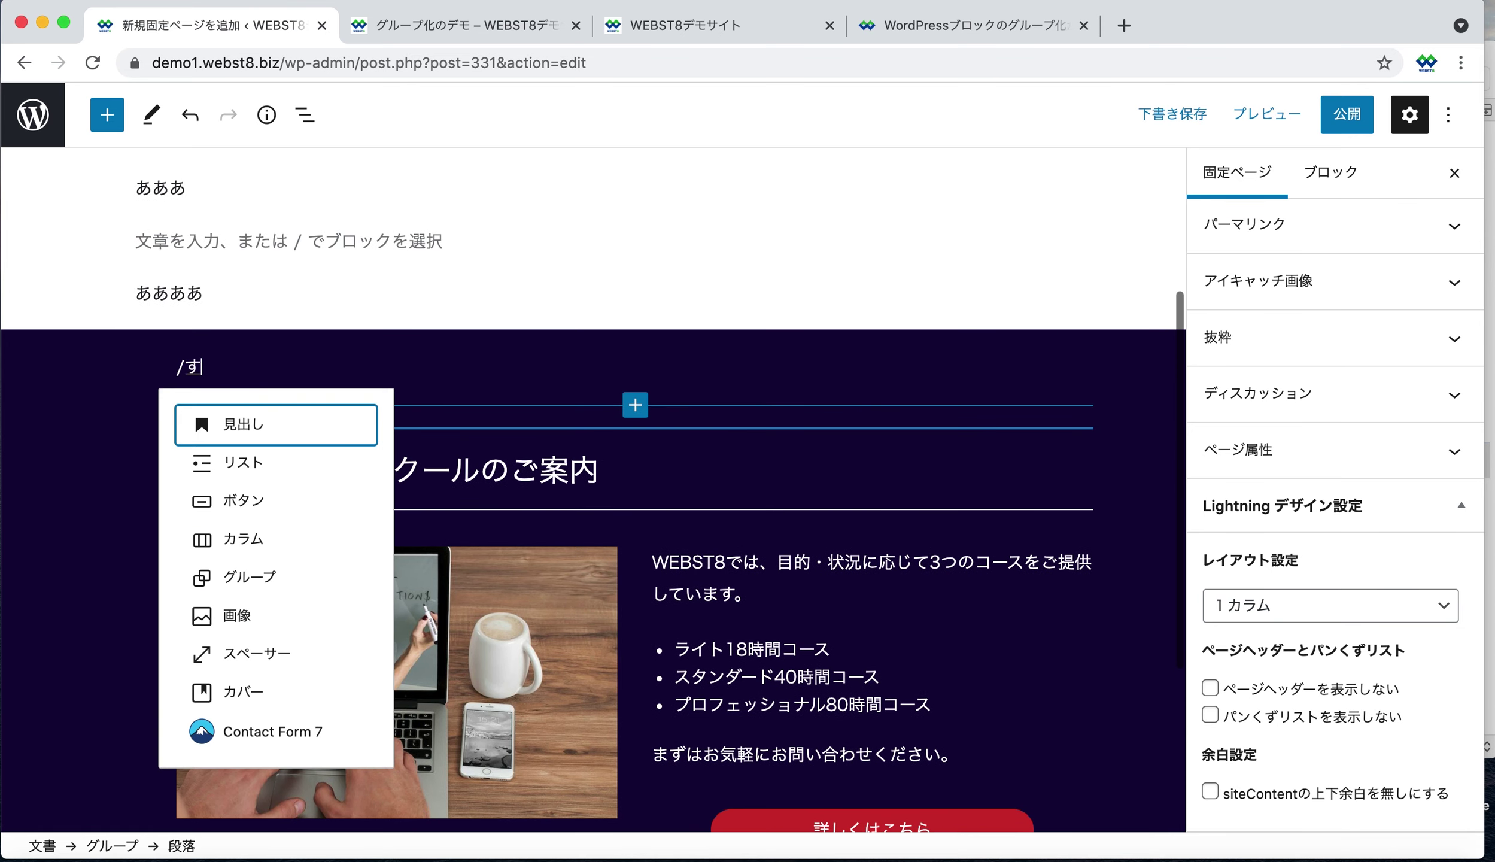
{"action": "key", "text": "Return"}
Duplicate the spacer and move the copy below the columns to the end of the group.
{"action": "left_click", "coordinate": [364, 317]}
{"action": "left_click", "coordinate": [327, 347]}
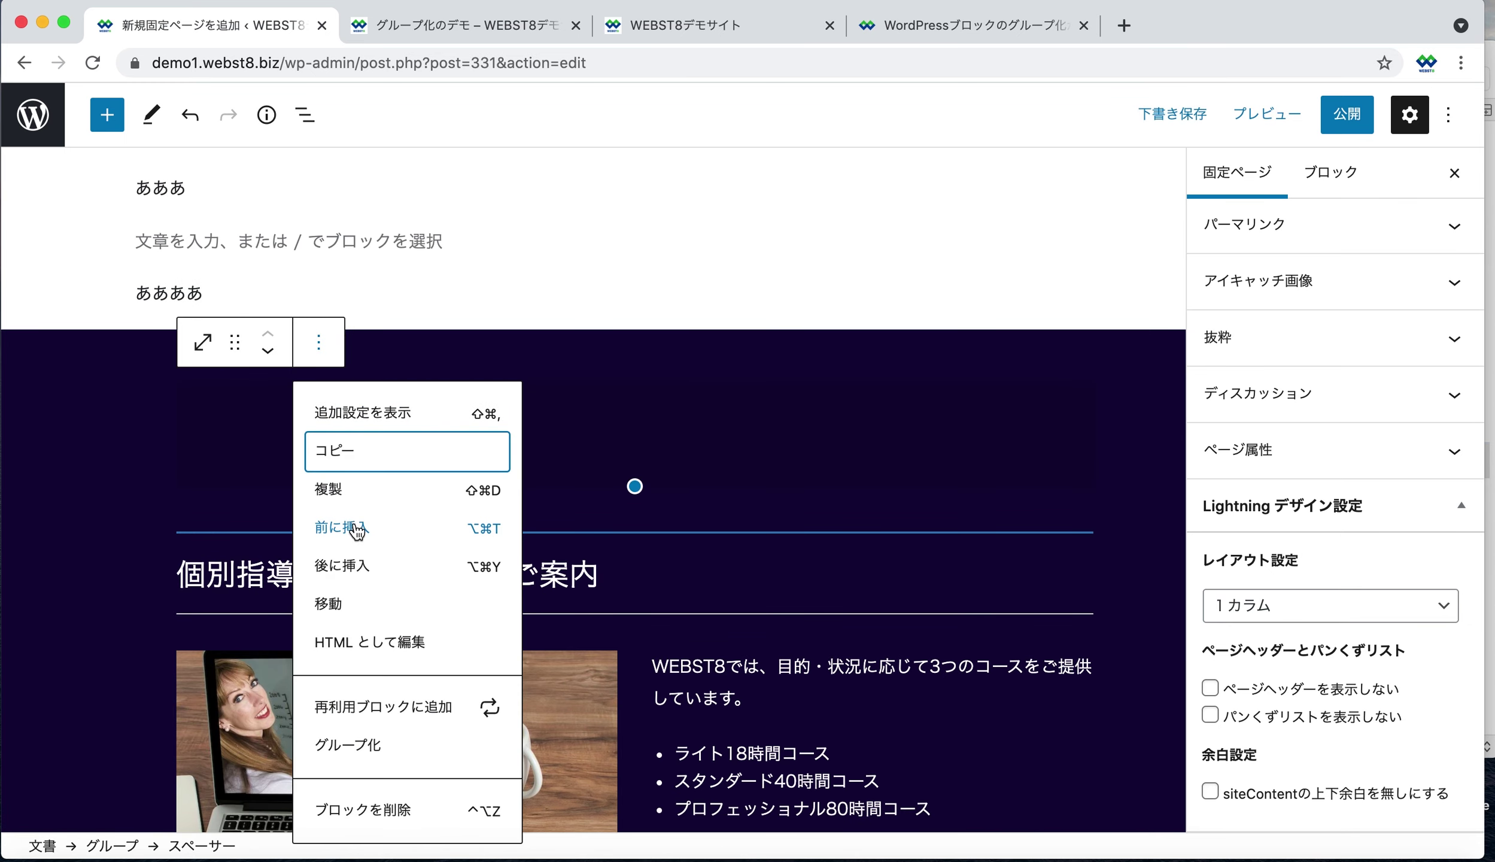
{"action": "left_click", "coordinate": [354, 500]}
{"action": "left_click", "coordinate": [268, 486]}
{"action": "left_click", "coordinate": [268, 488]}
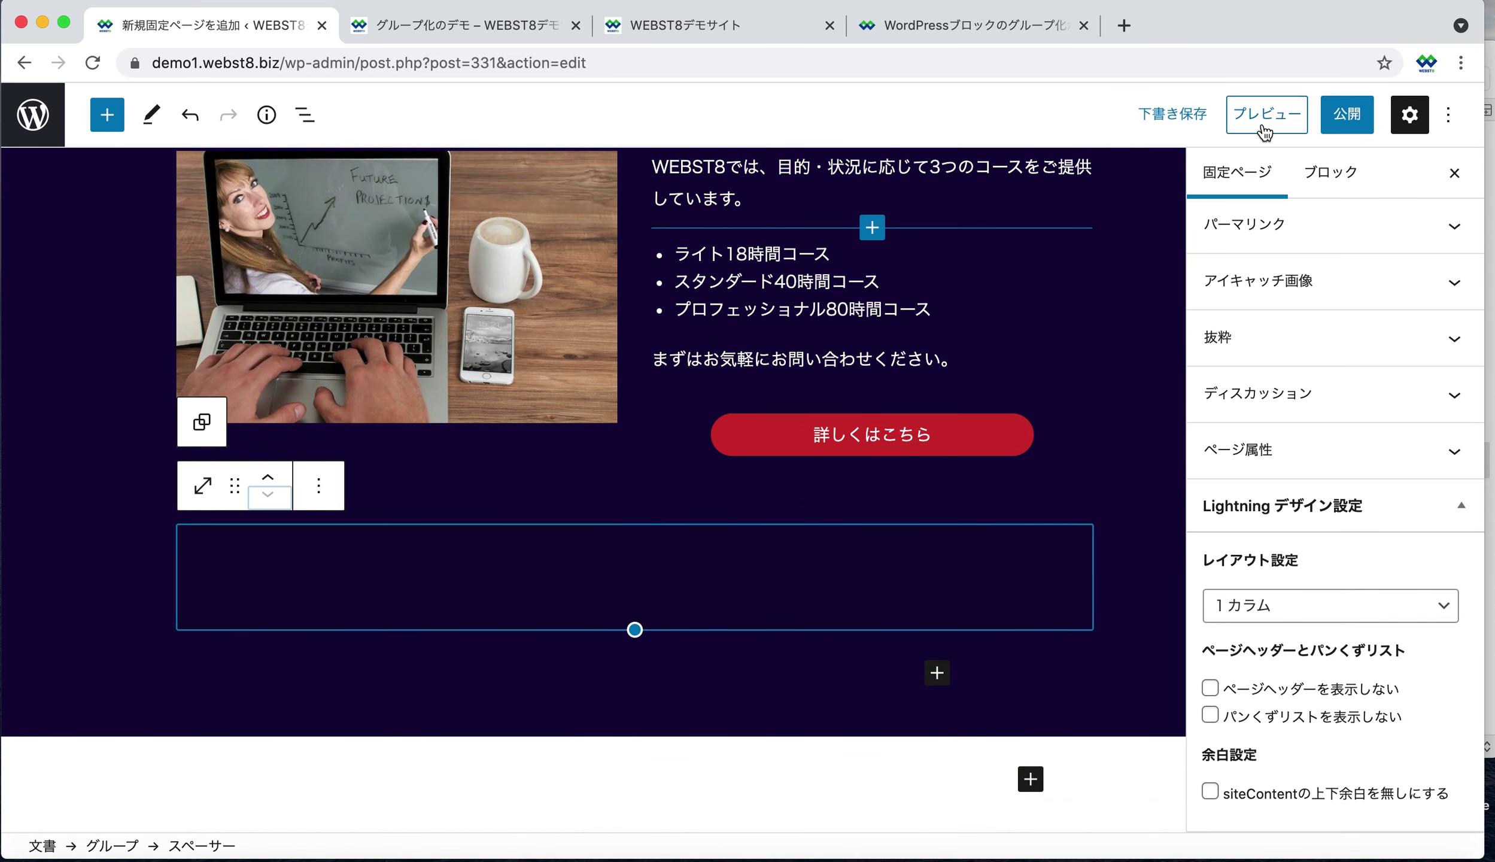
Save the draft and preview the page in a new tab to check the spacing above and below the group's content.
{"action": "scroll", "coordinate": [1030, 343], "scroll_direction": "up", "scroll_amount": 2}
{"action": "left_click", "coordinate": [1172, 114]}
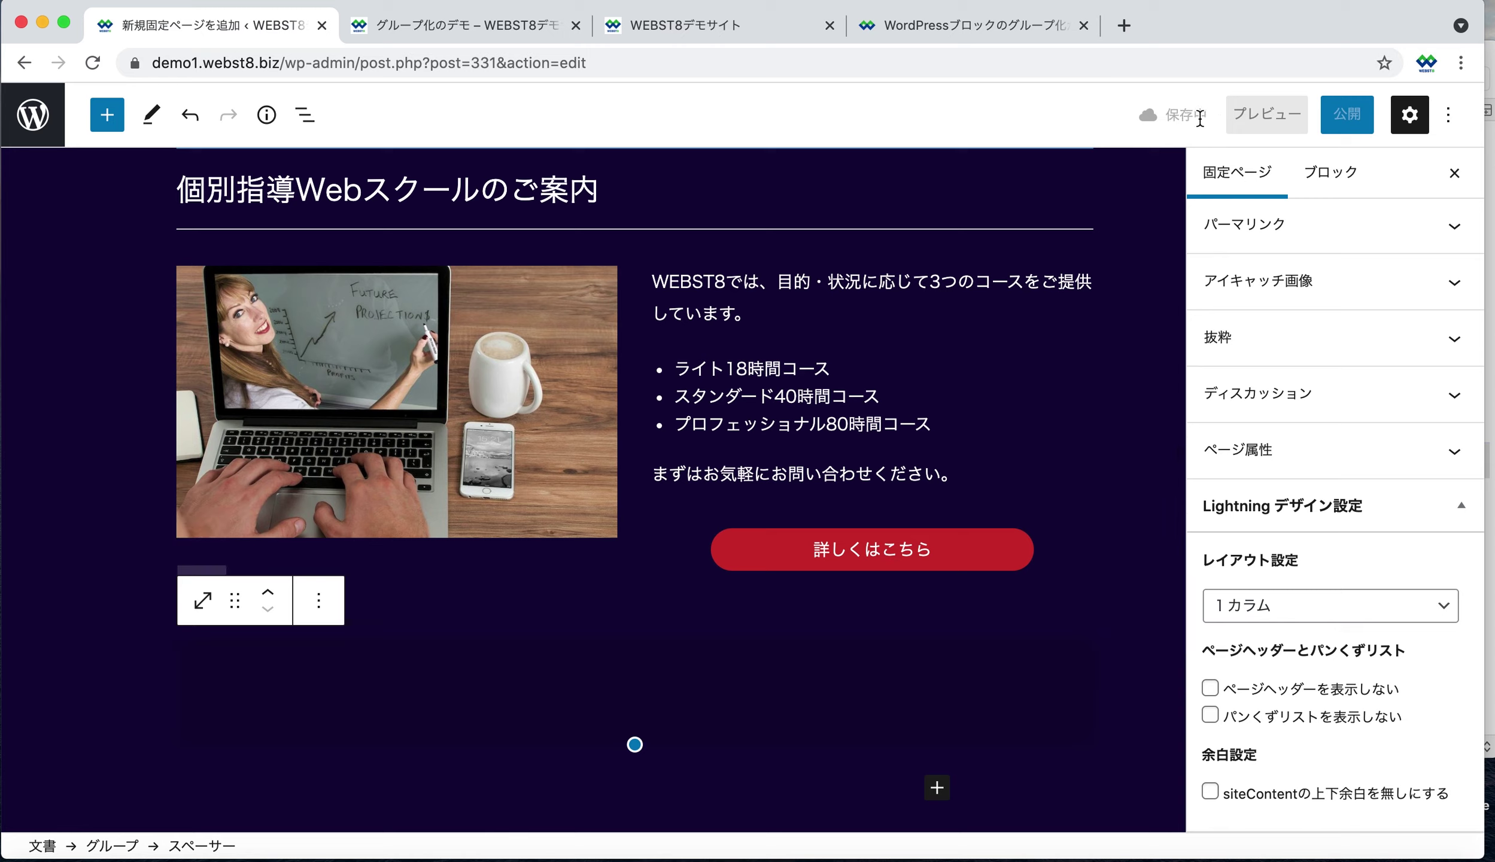
{"action": "left_click", "coordinate": [1261, 117]}
{"action": "left_click", "coordinate": [1178, 299]}
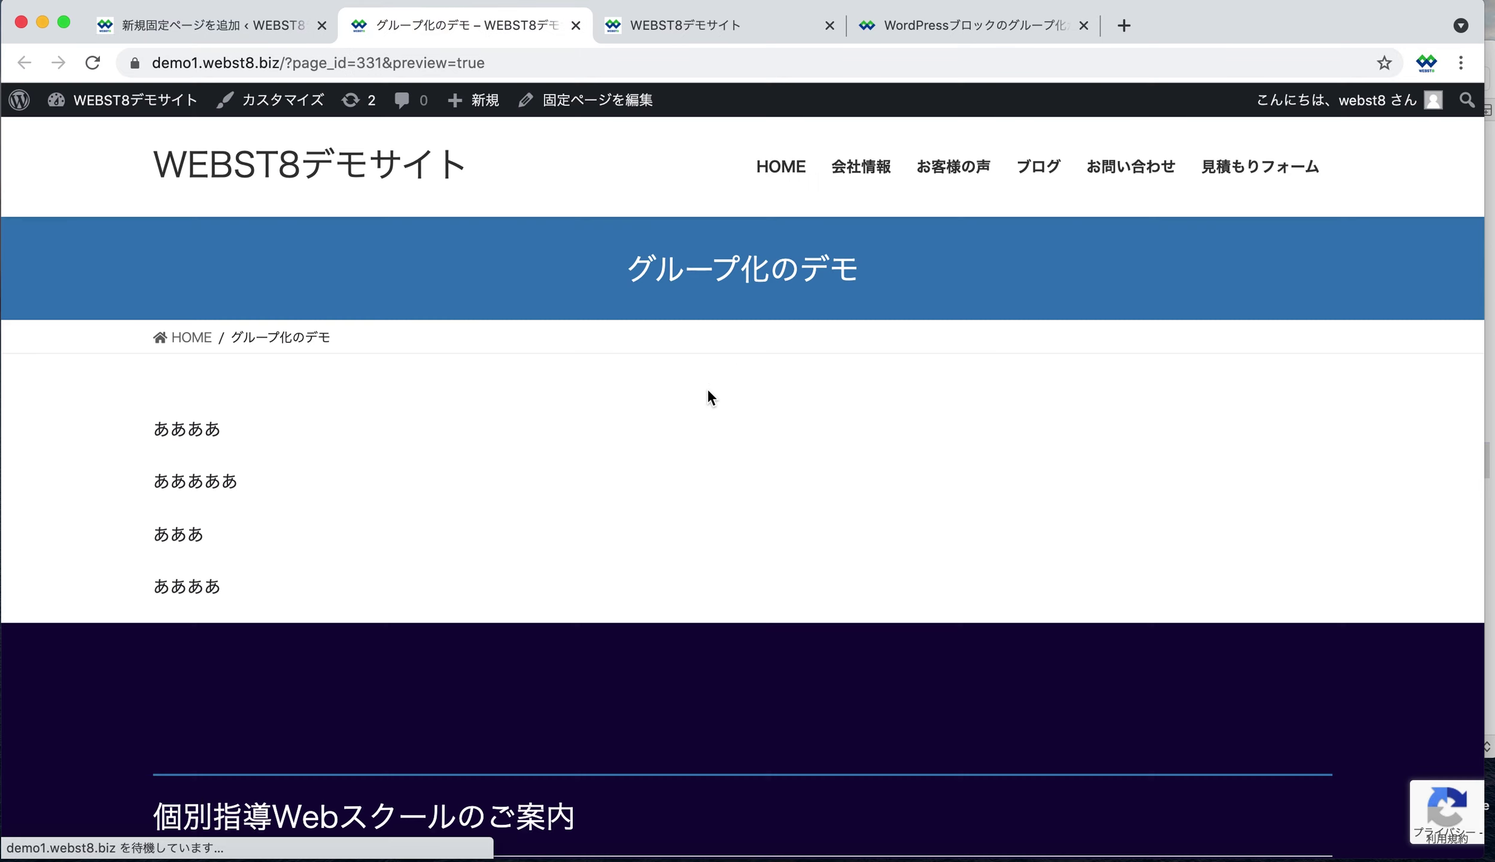
{"action": "scroll", "coordinate": [707, 387], "scroll_direction": "down", "scroll_amount": 4}
{"action": "scroll", "coordinate": [711, 396], "scroll_direction": "down", "scroll_amount": 5}
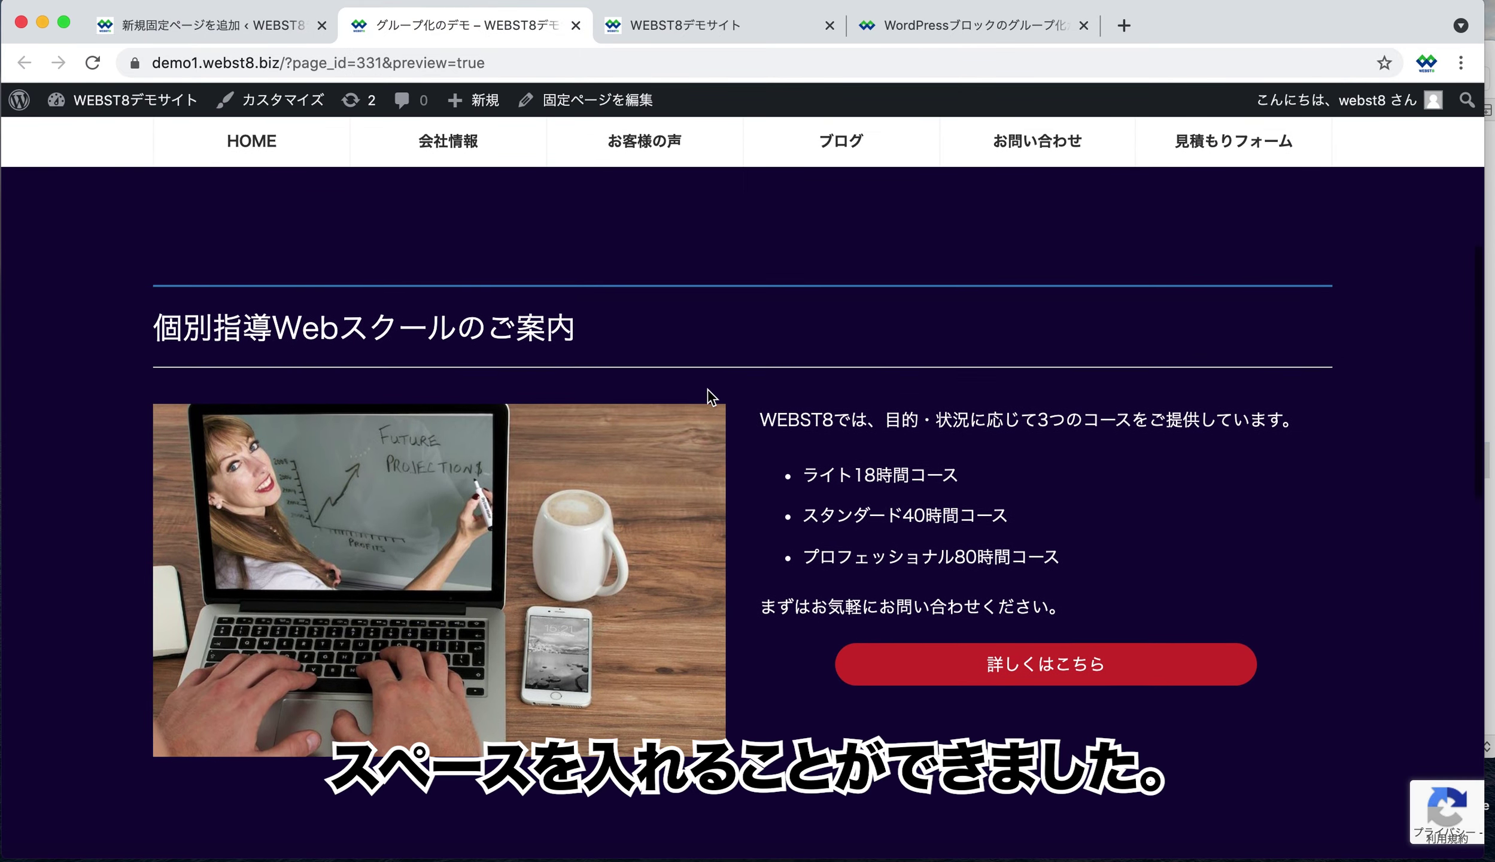
{"action": "scroll", "coordinate": [711, 396], "scroll_direction": "up", "scroll_amount": 3}
{"action": "scroll", "coordinate": [995, 670], "scroll_direction": "down", "scroll_amount": 3}
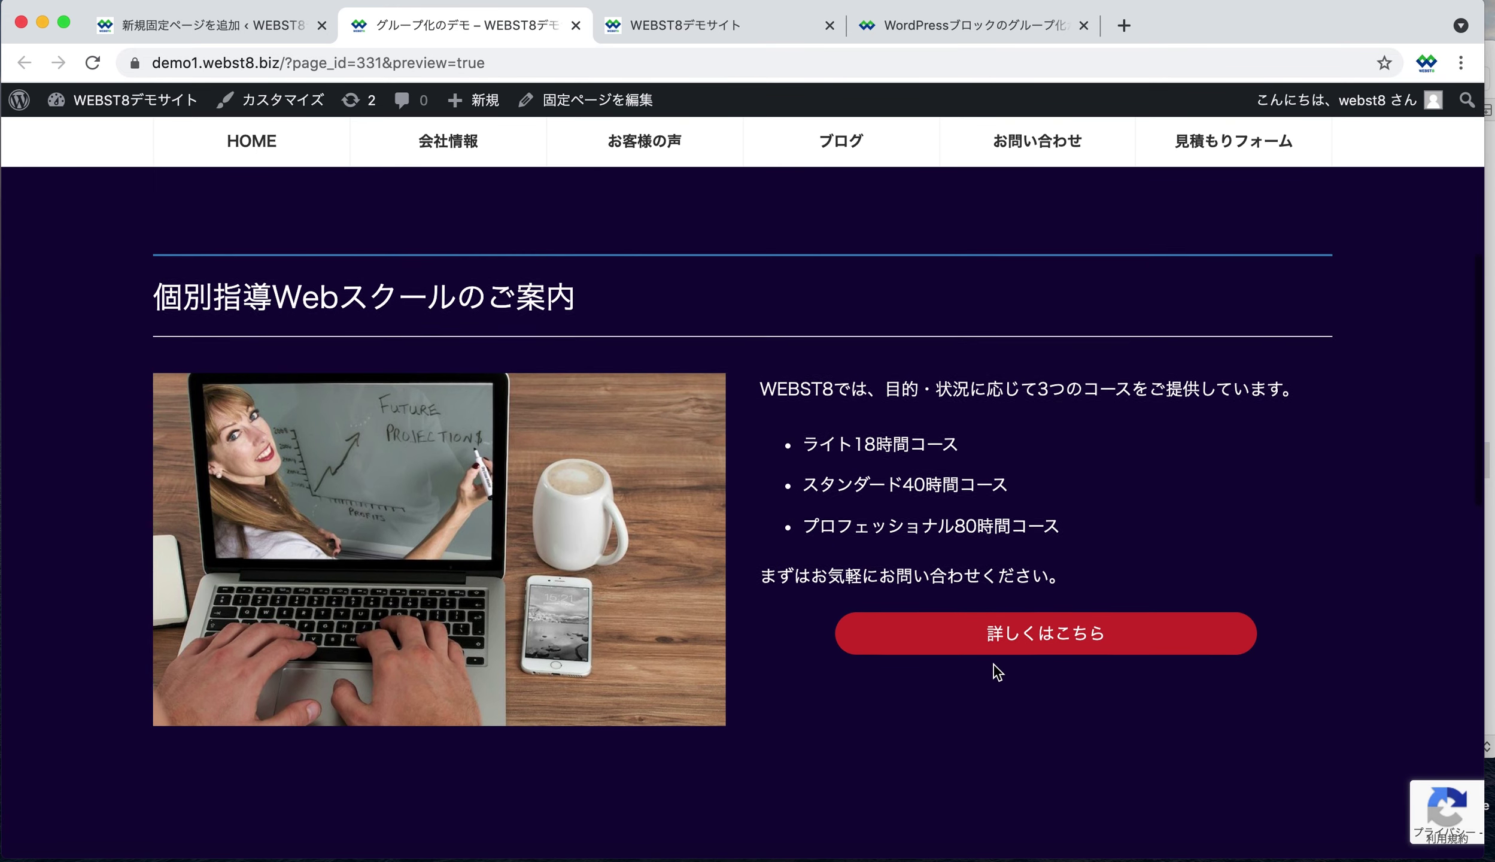
{"action": "scroll", "coordinate": [908, 743], "scroll_direction": "up", "scroll_amount": 2}
{"action": "scroll", "coordinate": [985, 437], "scroll_direction": "down", "scroll_amount": 4}
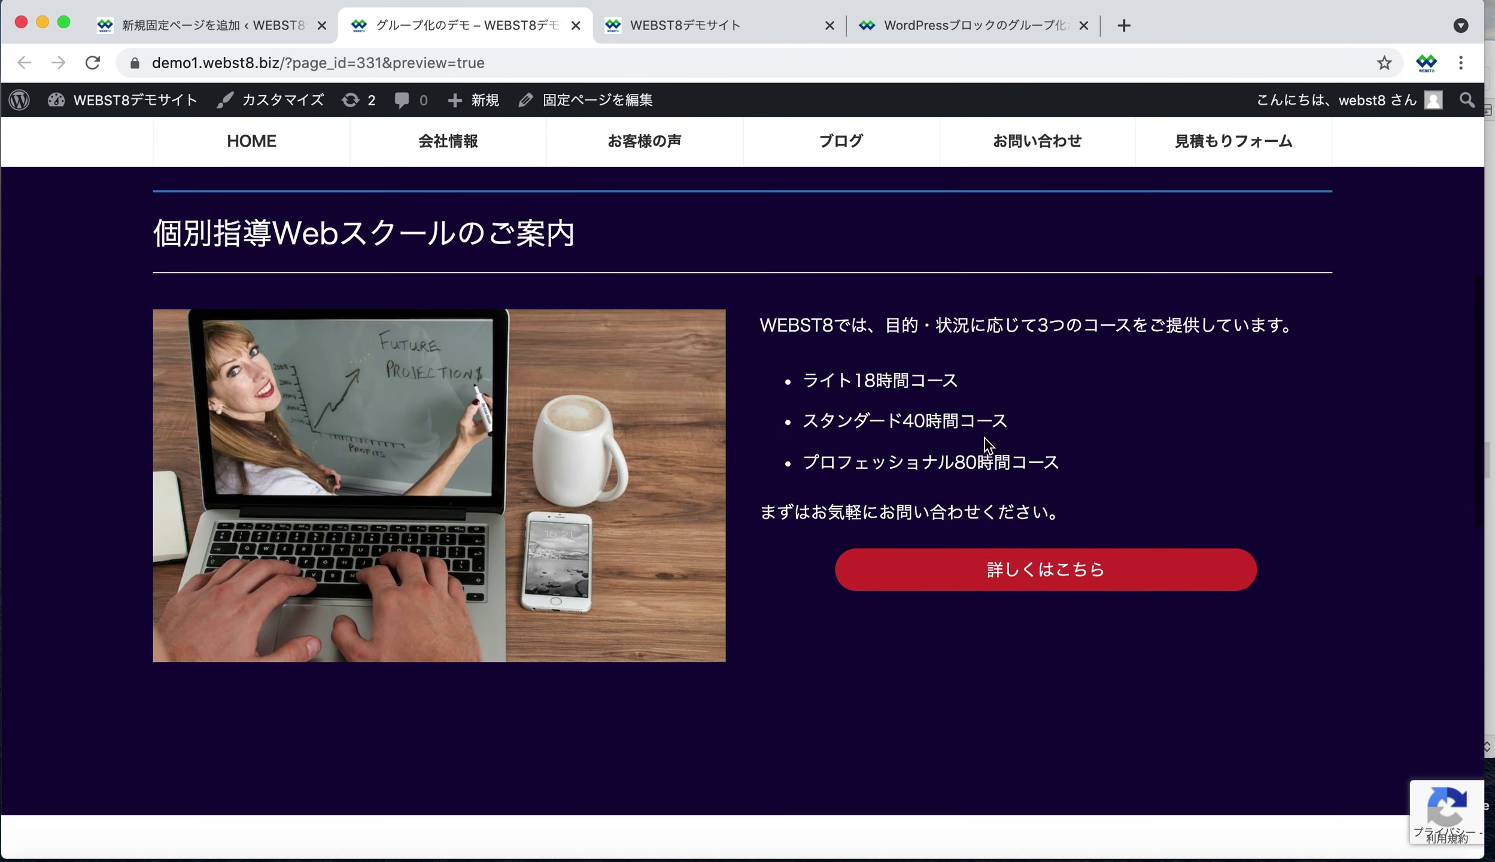
{"action": "scroll", "coordinate": [984, 437], "scroll_direction": "up", "scroll_amount": 3}
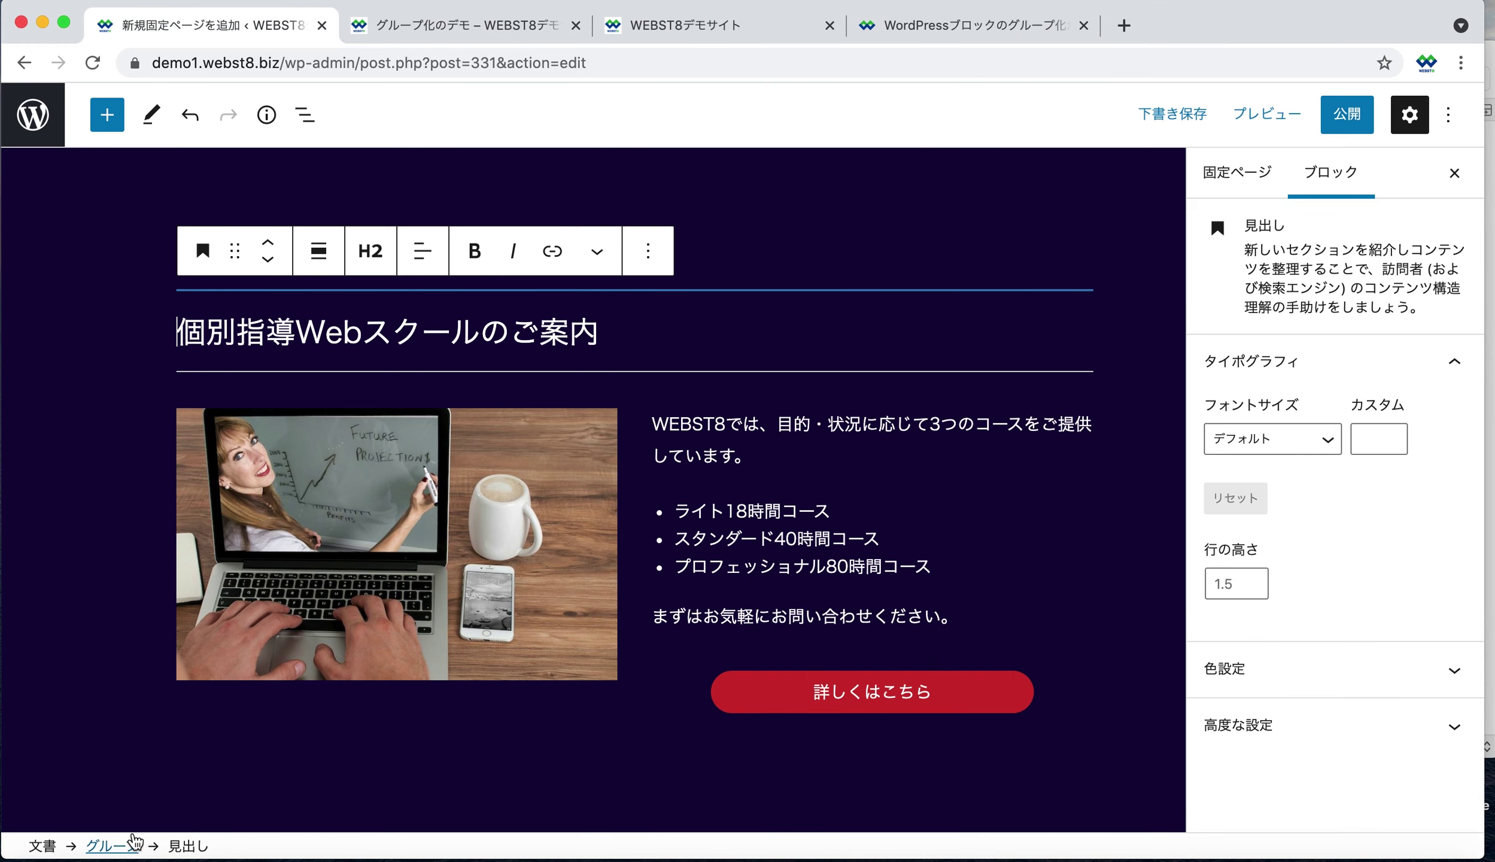
Select the heading's parent group and set its additional CSS class to guidance.
{"action": "left_click", "coordinate": [120, 846]}
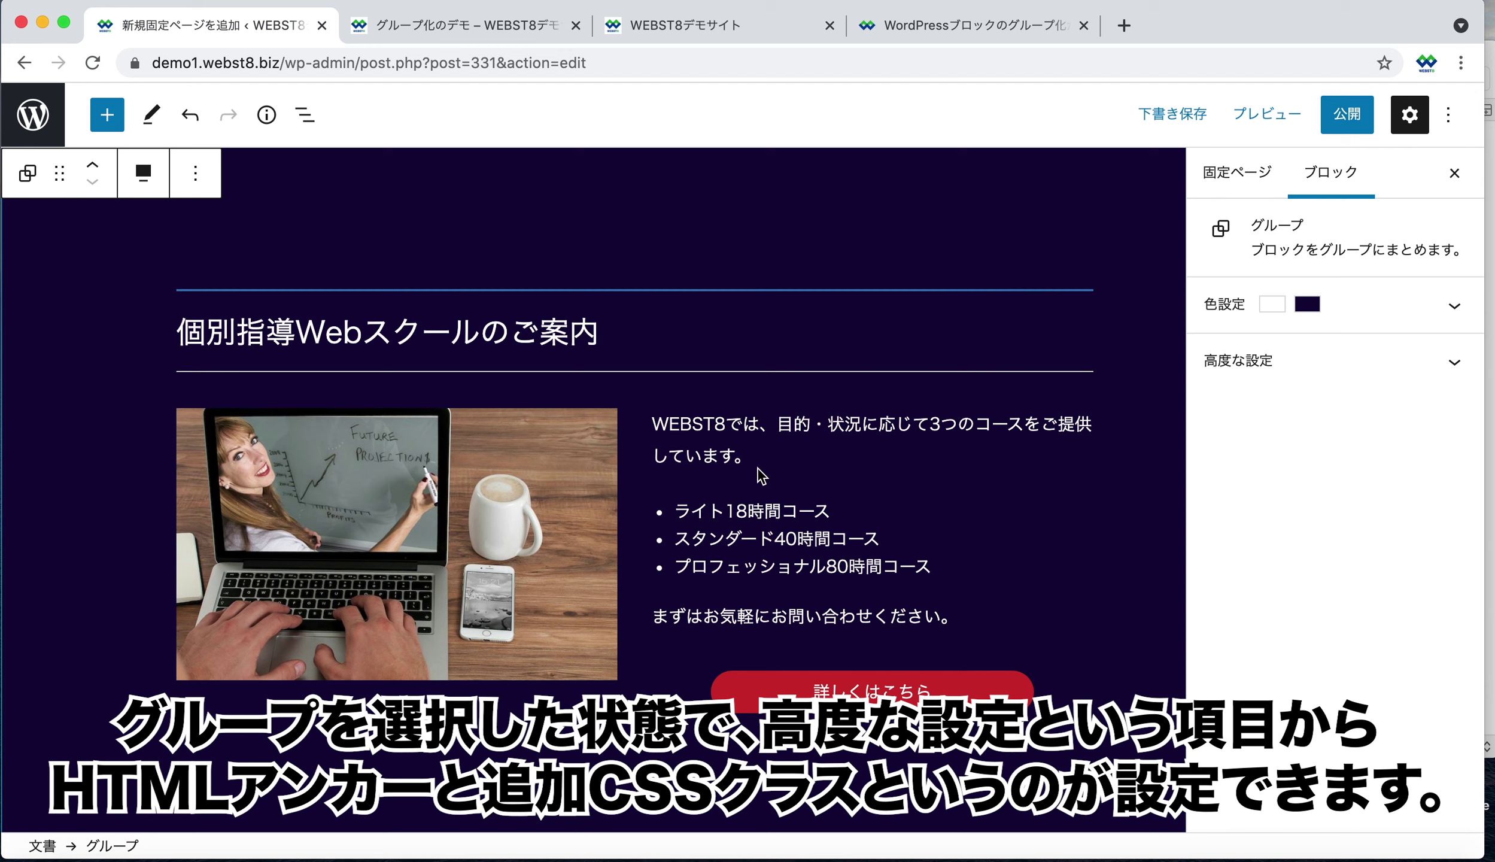
{"action": "left_click", "coordinate": [1318, 362]}
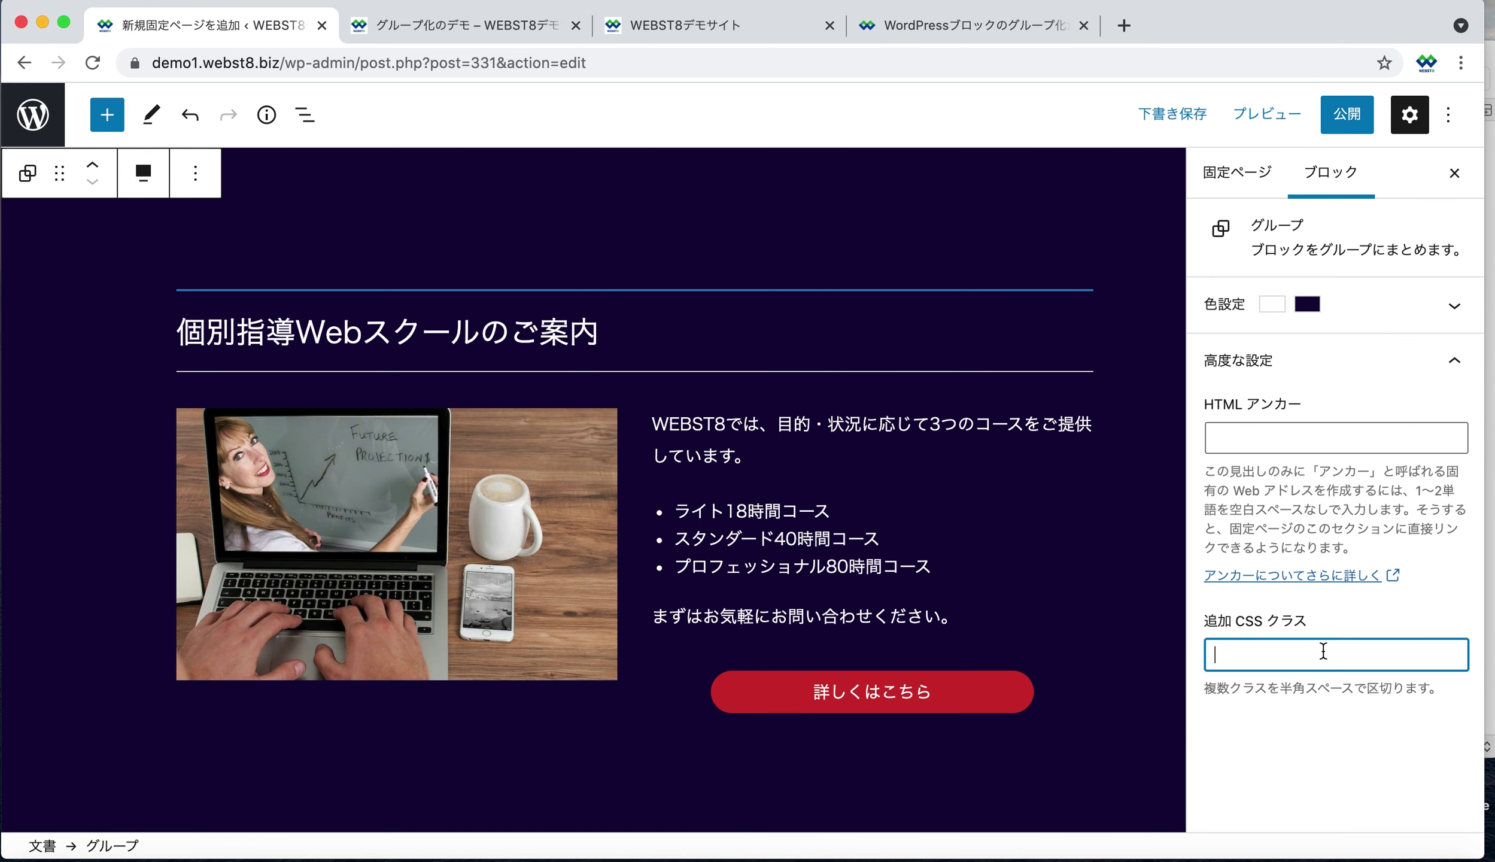
{"action": "type", "text": "guidance"}
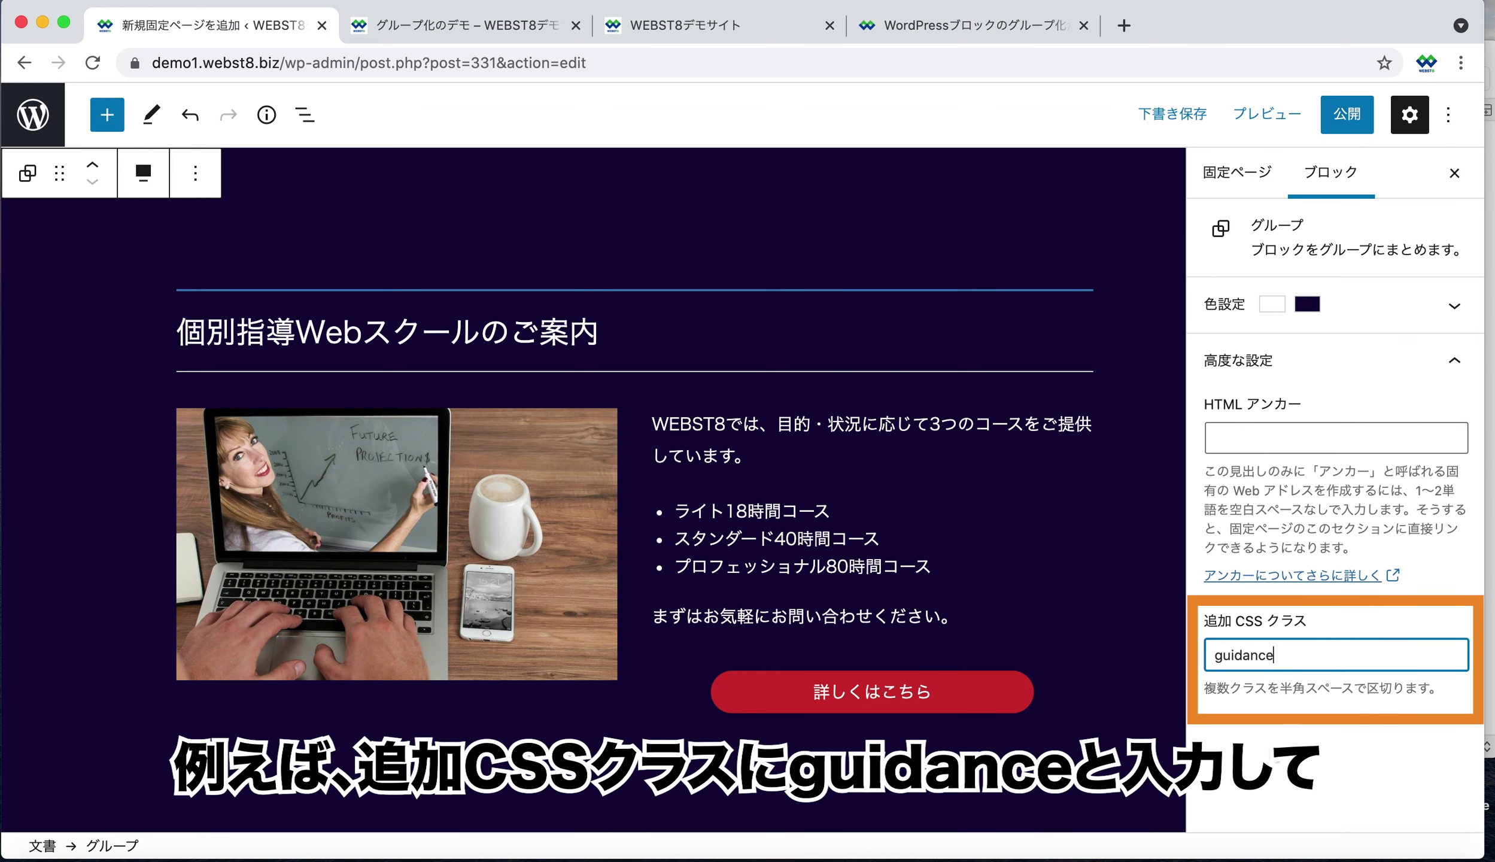
Preview the page and inspect the group's wrapper div in the browser's developer tools to check for the guidance class.
{"action": "left_click", "coordinate": [1249, 117]}
{"action": "right_click", "coordinate": [675, 493]}
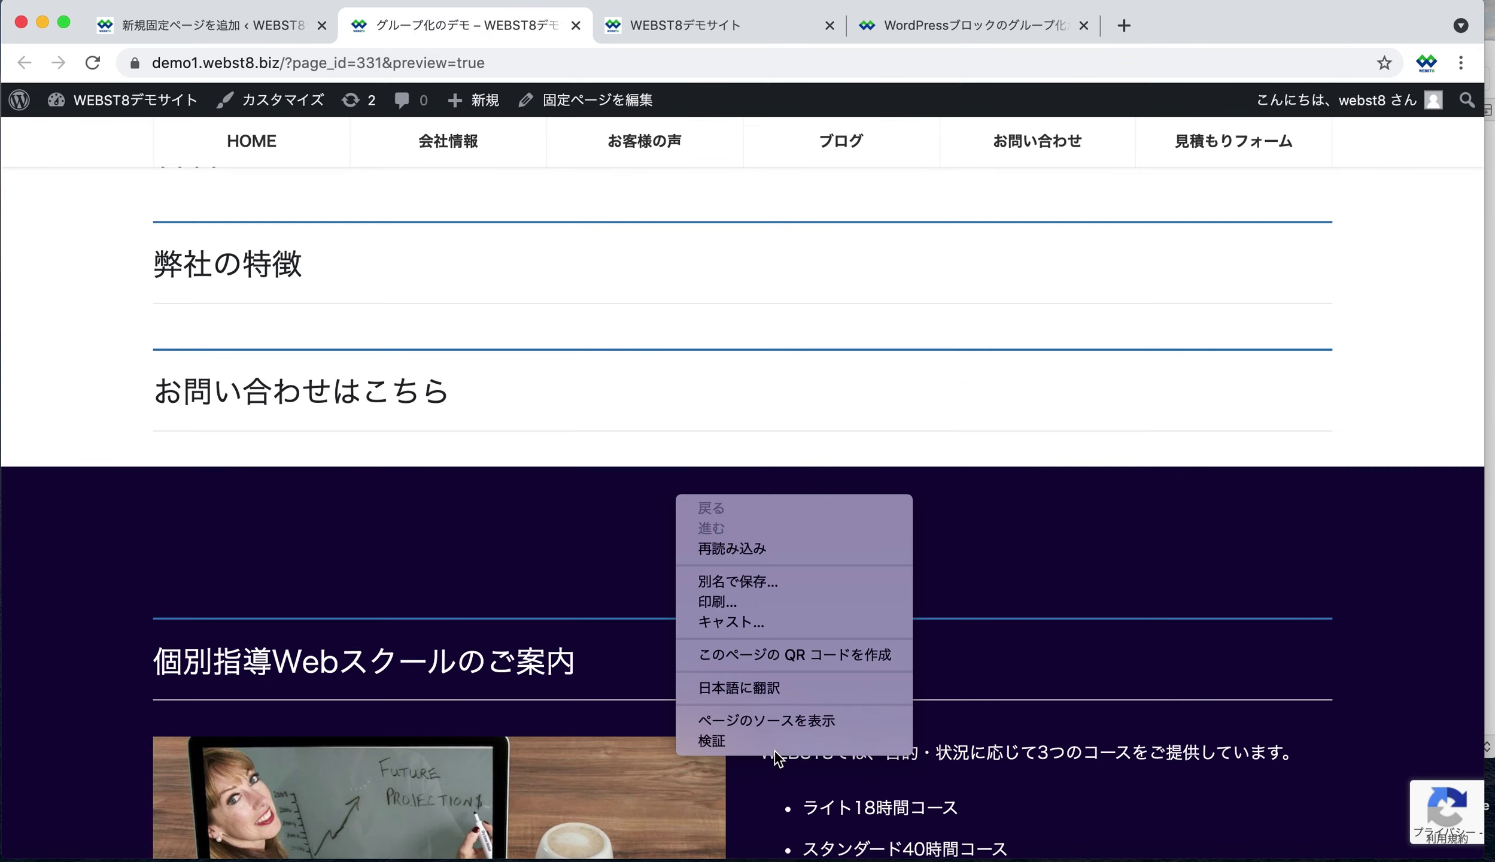
{"action": "left_click", "coordinate": [789, 742]}
{"action": "scroll", "coordinate": [688, 407], "scroll_direction": "down", "scroll_amount": 5}
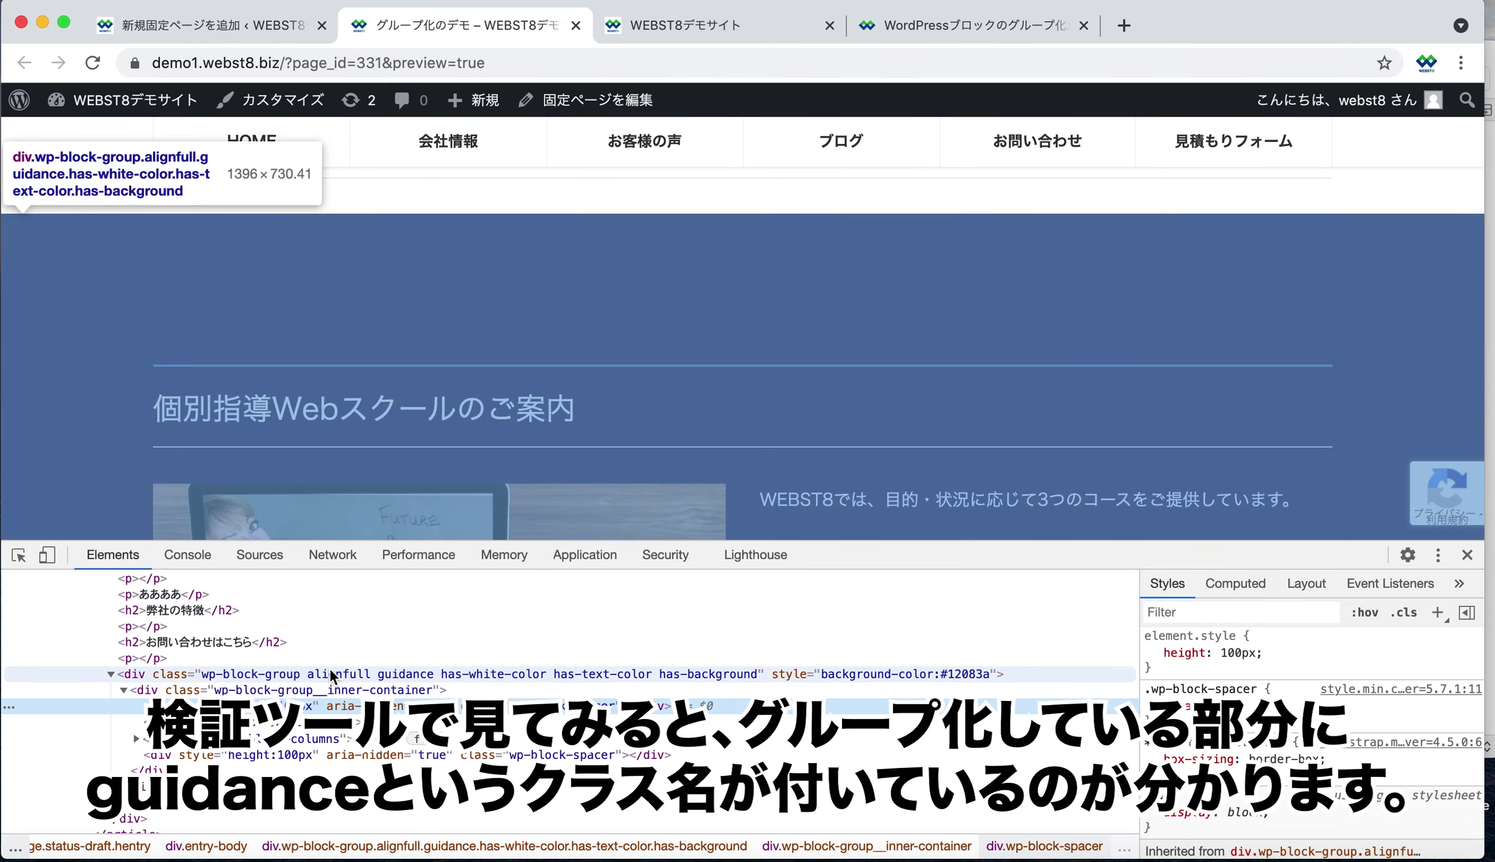
{"action": "left_click", "coordinate": [597, 446]}
{"action": "scroll", "coordinate": [597, 446], "scroll_direction": "up", "scroll_amount": 3}
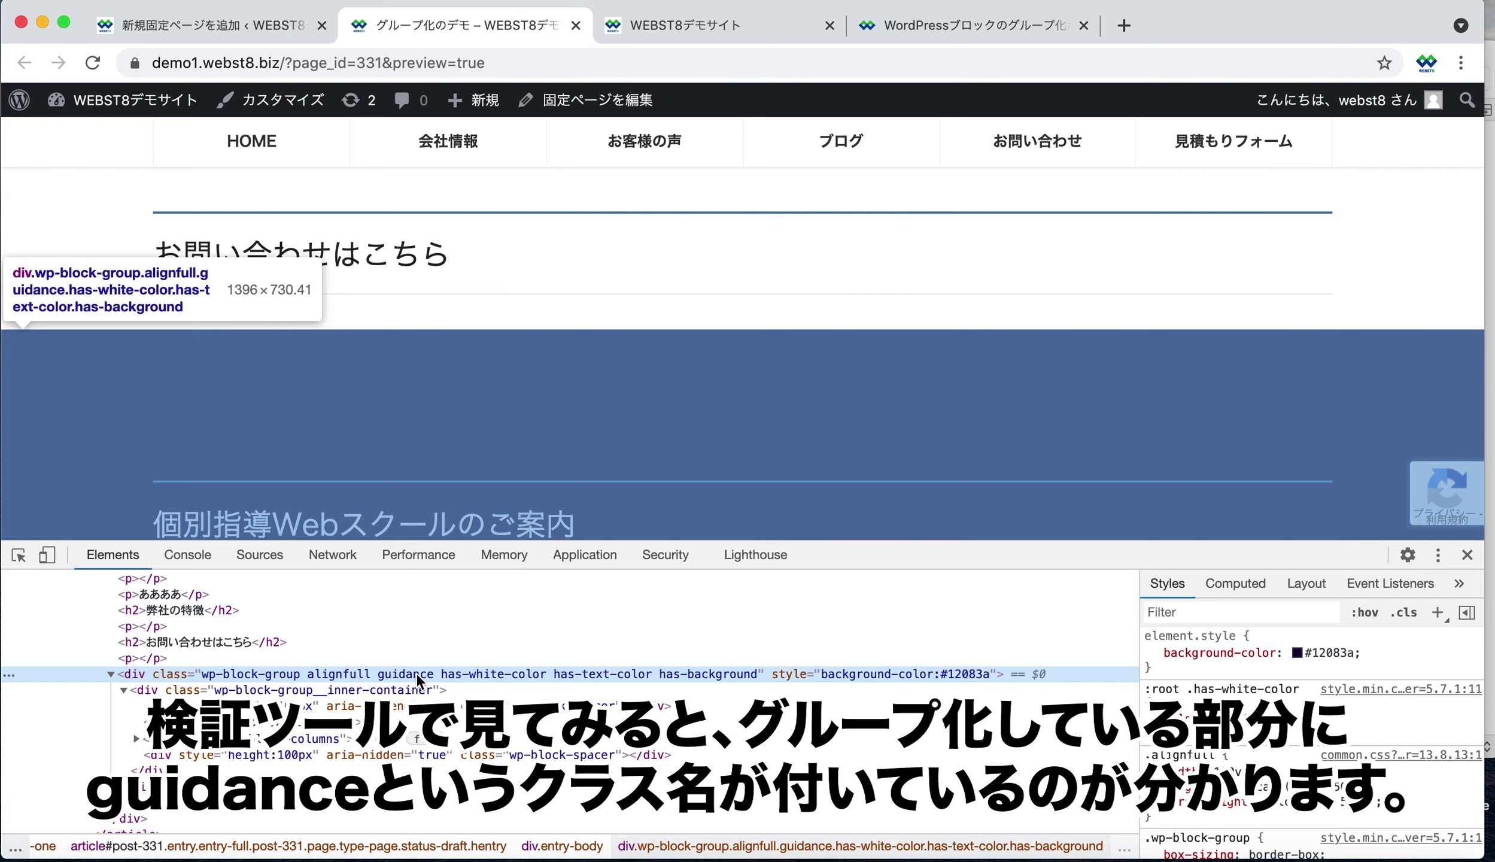
Add a new style rule in the inspector with the selector .guidance h2.
{"action": "left_click", "coordinate": [1438, 615]}
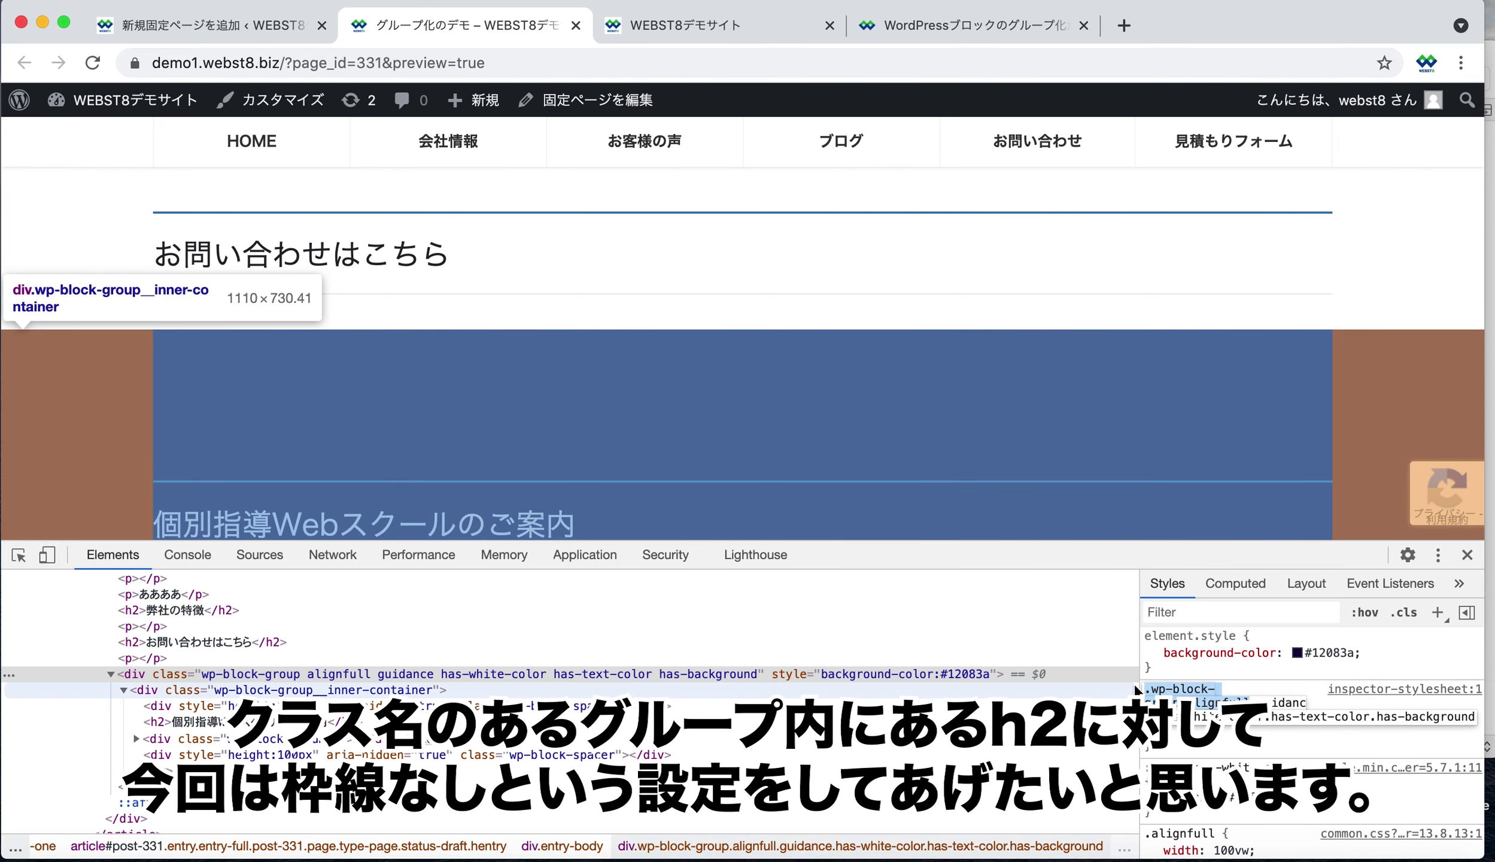
{"action": "key", "text": "BackSpace"}
{"action": "left_click_drag", "start_coordinate": [1209, 688], "coordinate": [1328, 726]}
{"action": "key", "text": "BackSpace"}
{"action": "type", "text": "h2"}
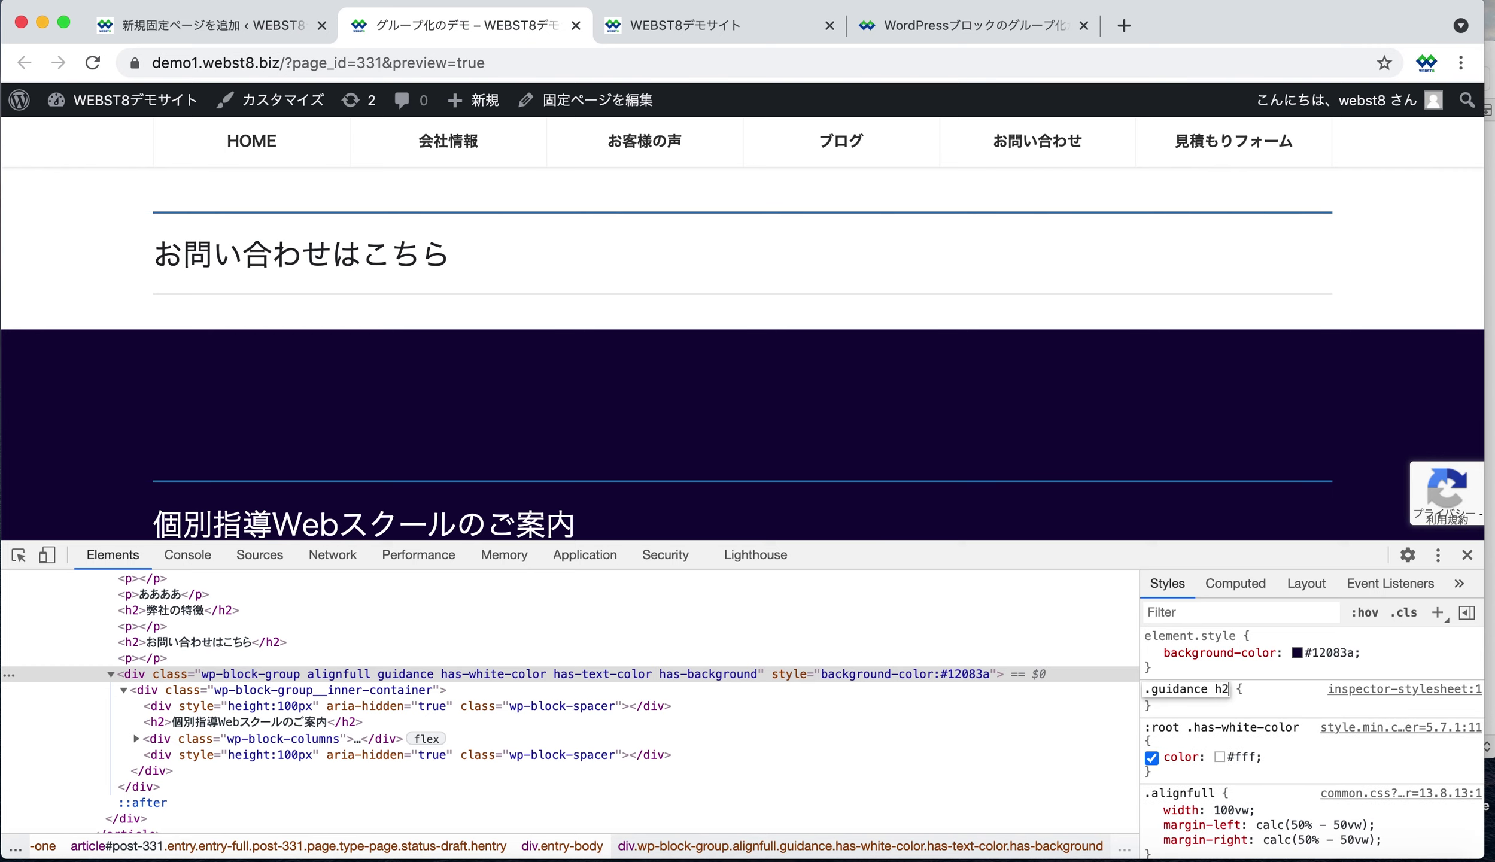
Give the .guidance h2 rule the declaration border: 0 and check the heading on the page.
{"action": "key", "text": "Return"}
{"action": "left_click", "coordinate": [1235, 698]}
{"action": "type", "text": "bo"}
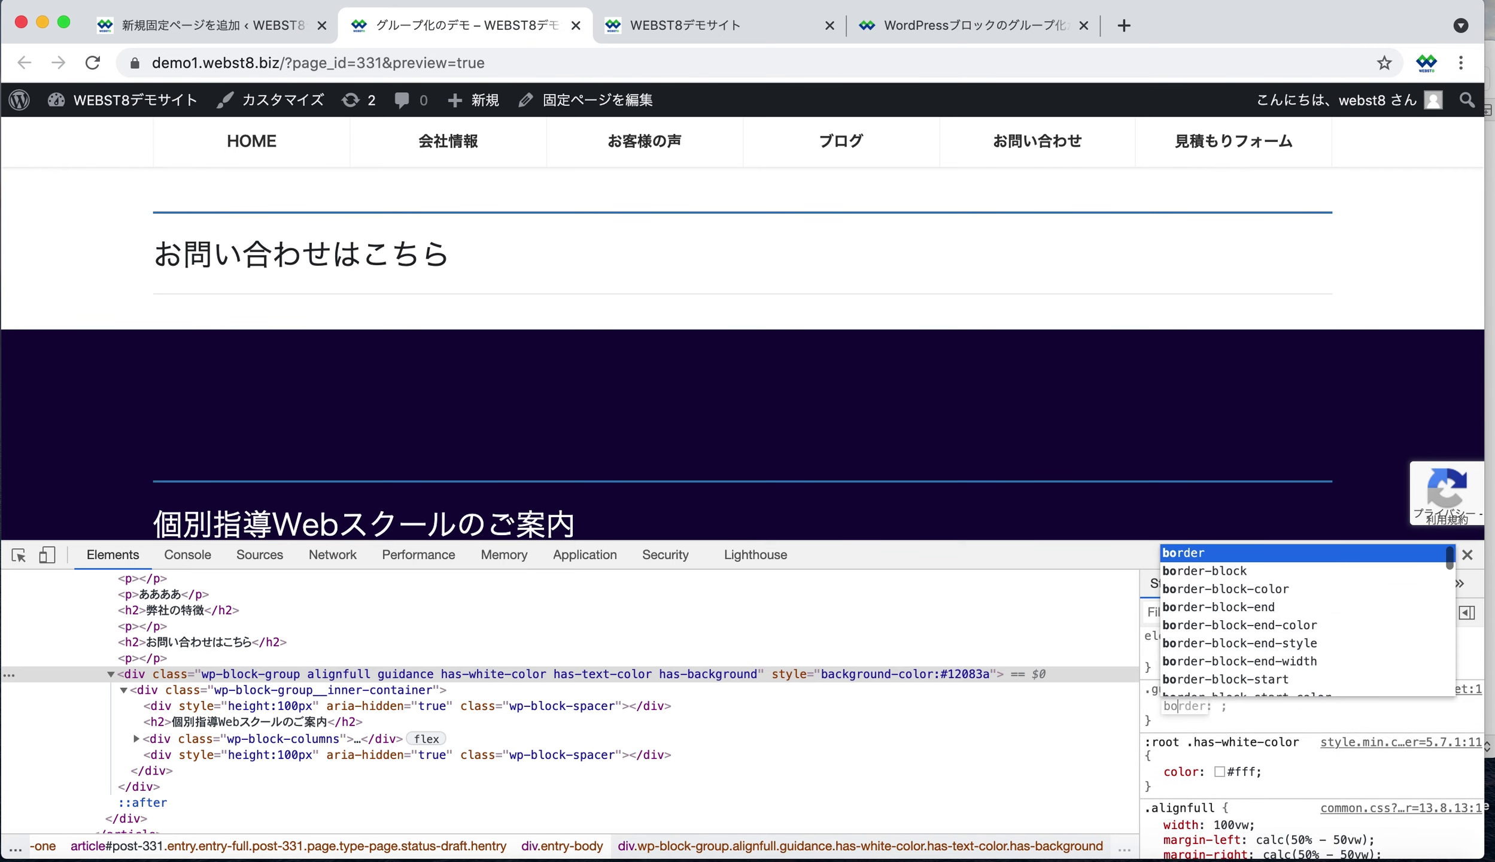
{"action": "type", "text": "rder: 0;"}
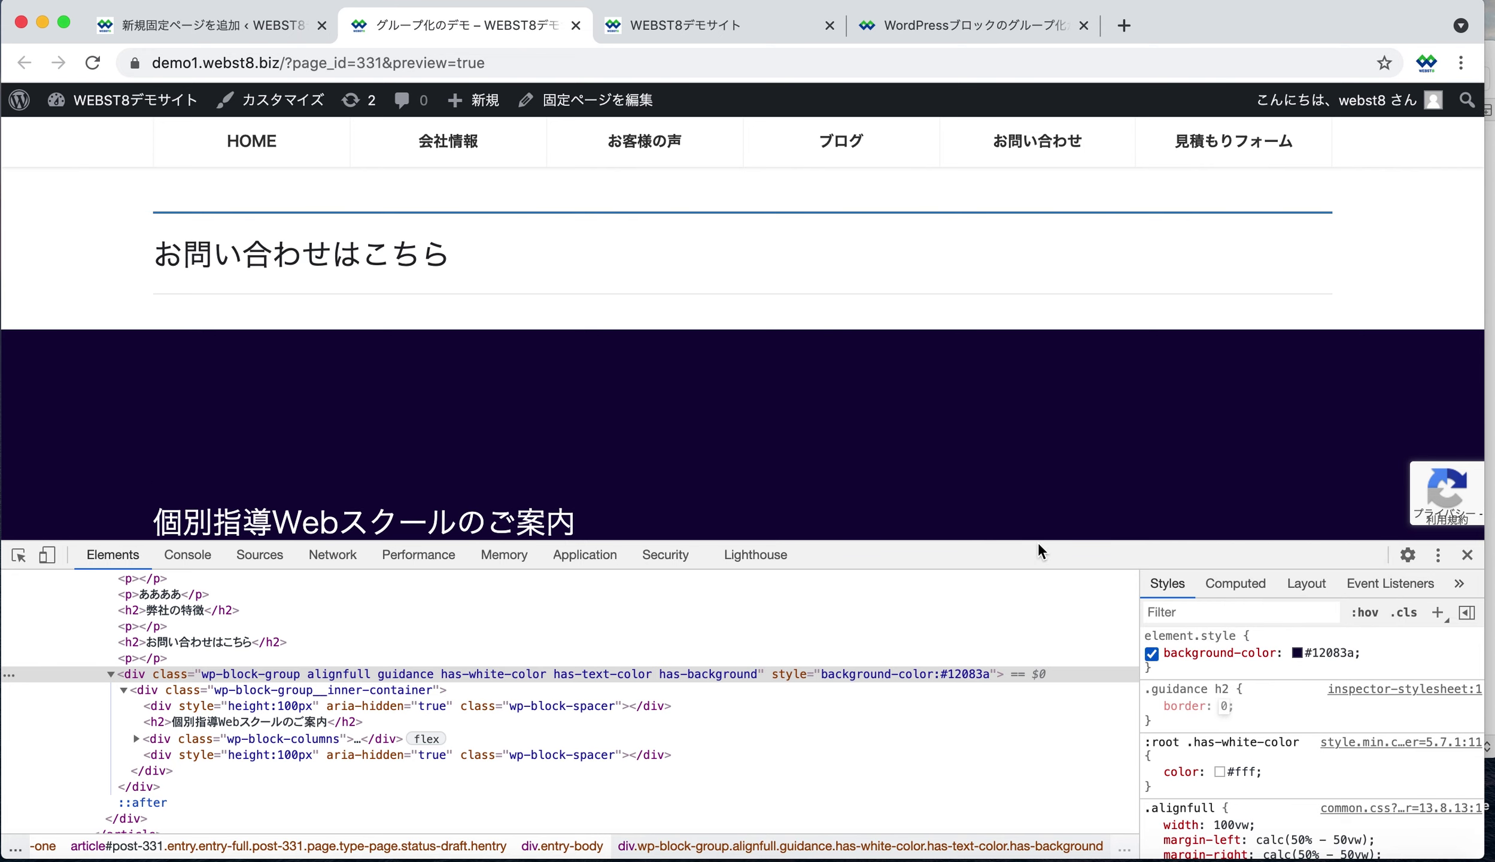
{"action": "scroll", "coordinate": [940, 336], "scroll_direction": "down", "scroll_amount": 4}
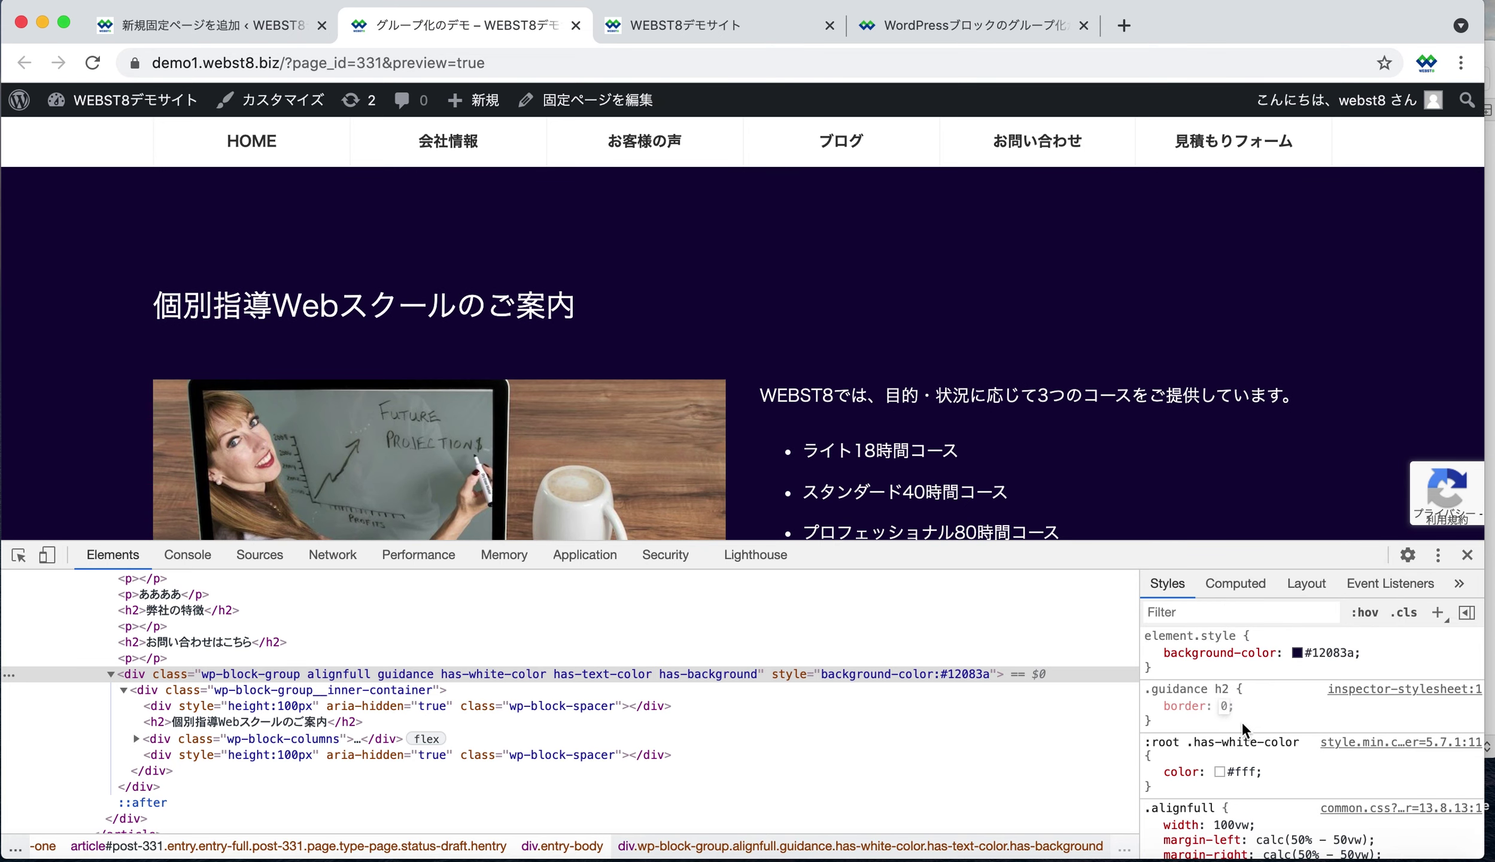
Add font-size: 40px and text-align: center to the .guidance h2 rule.
{"action": "left_click", "coordinate": [1217, 717]}
{"action": "left_click", "coordinate": [1209, 716]}
{"action": "type", "text": "font"}
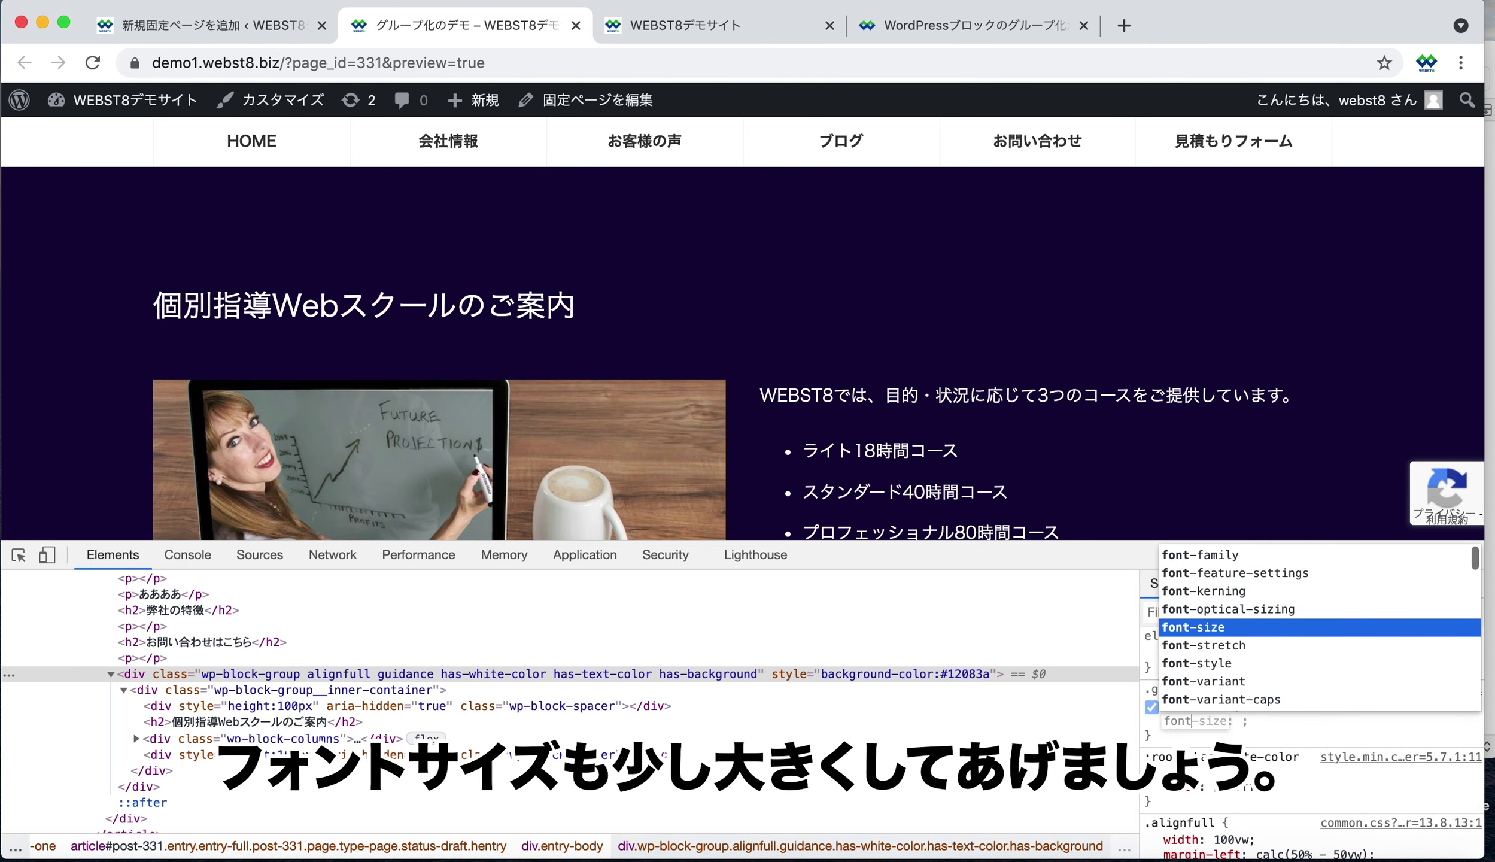
{"action": "key", "text": "Tab"}
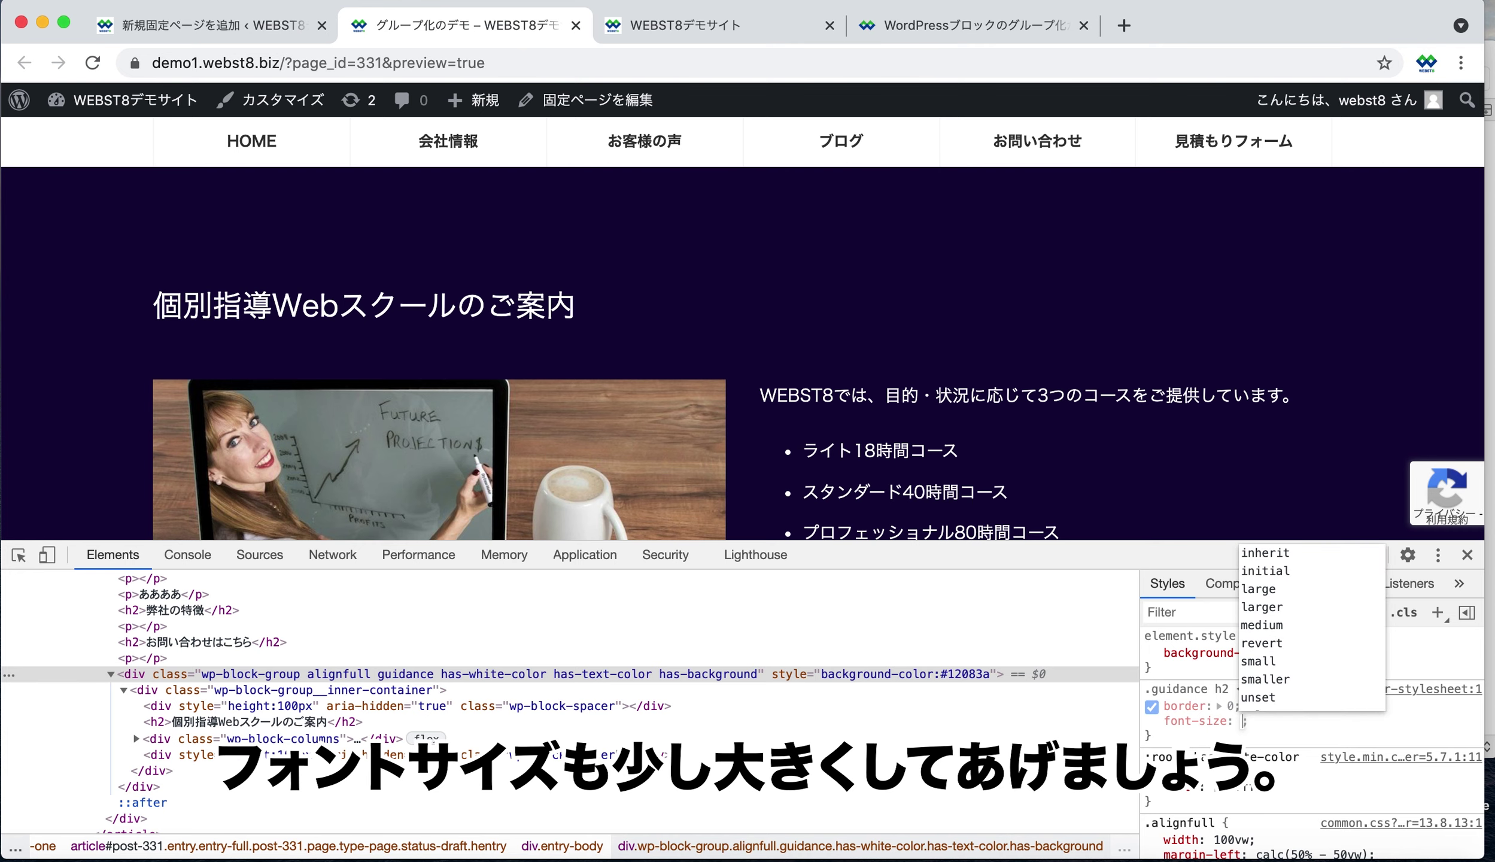
{"action": "type", "text": "40px"}
{"action": "key", "text": "Return"}
{"action": "type", "text": "text-align"}
{"action": "key", "text": "Tab"}
{"action": "type", "text": "center"}
{"action": "key", "text": "Return"}
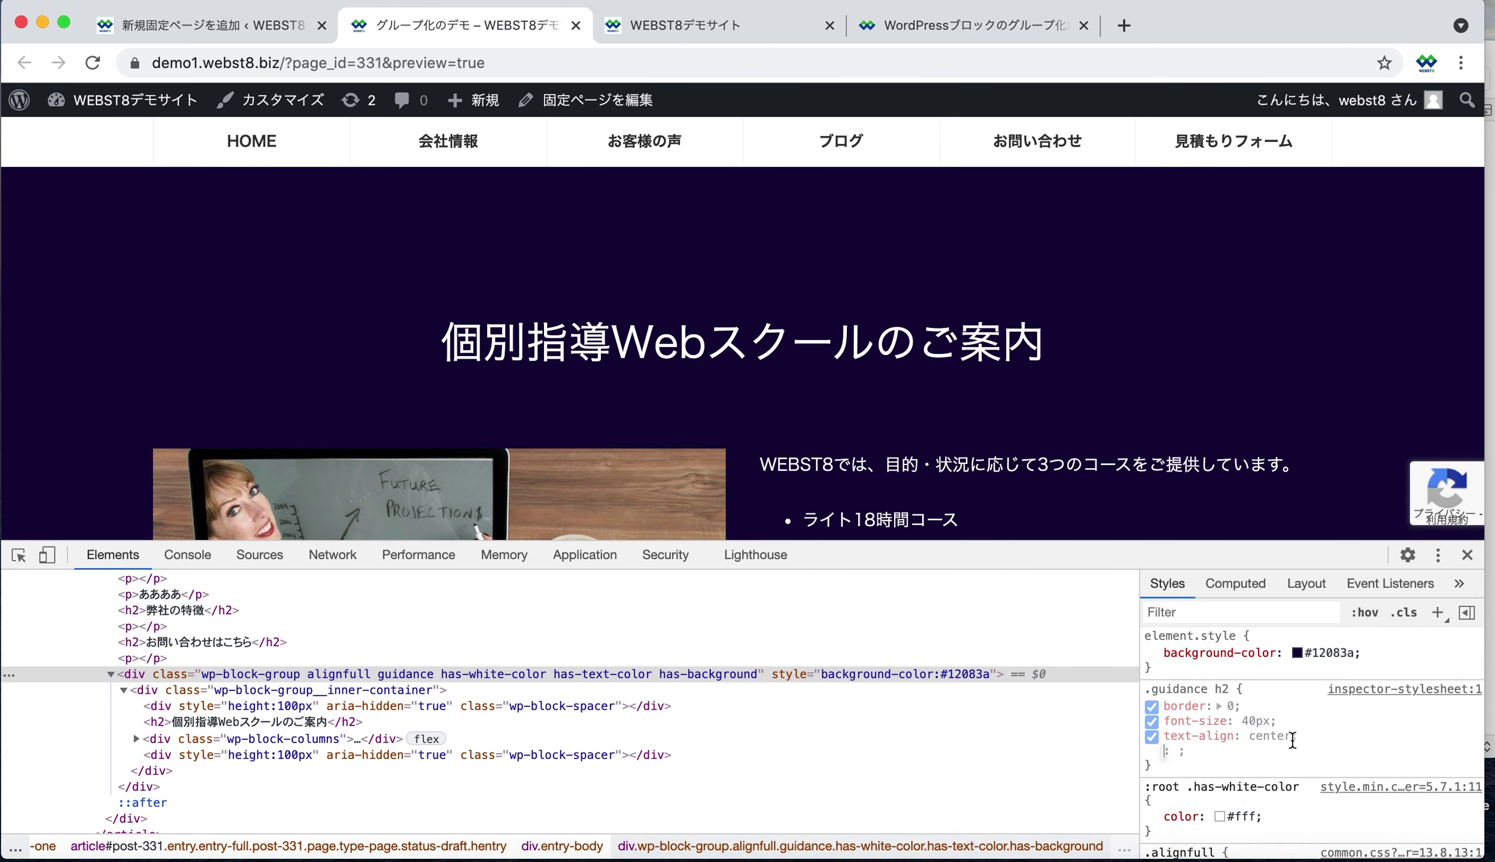
Copy the complete .guidance h2 rule, close the developer tools and paste it into the site customizer's additional CSS (追加 CSS).
{"action": "left_click_drag", "start_coordinate": [1145, 688], "coordinate": [1315, 742]}
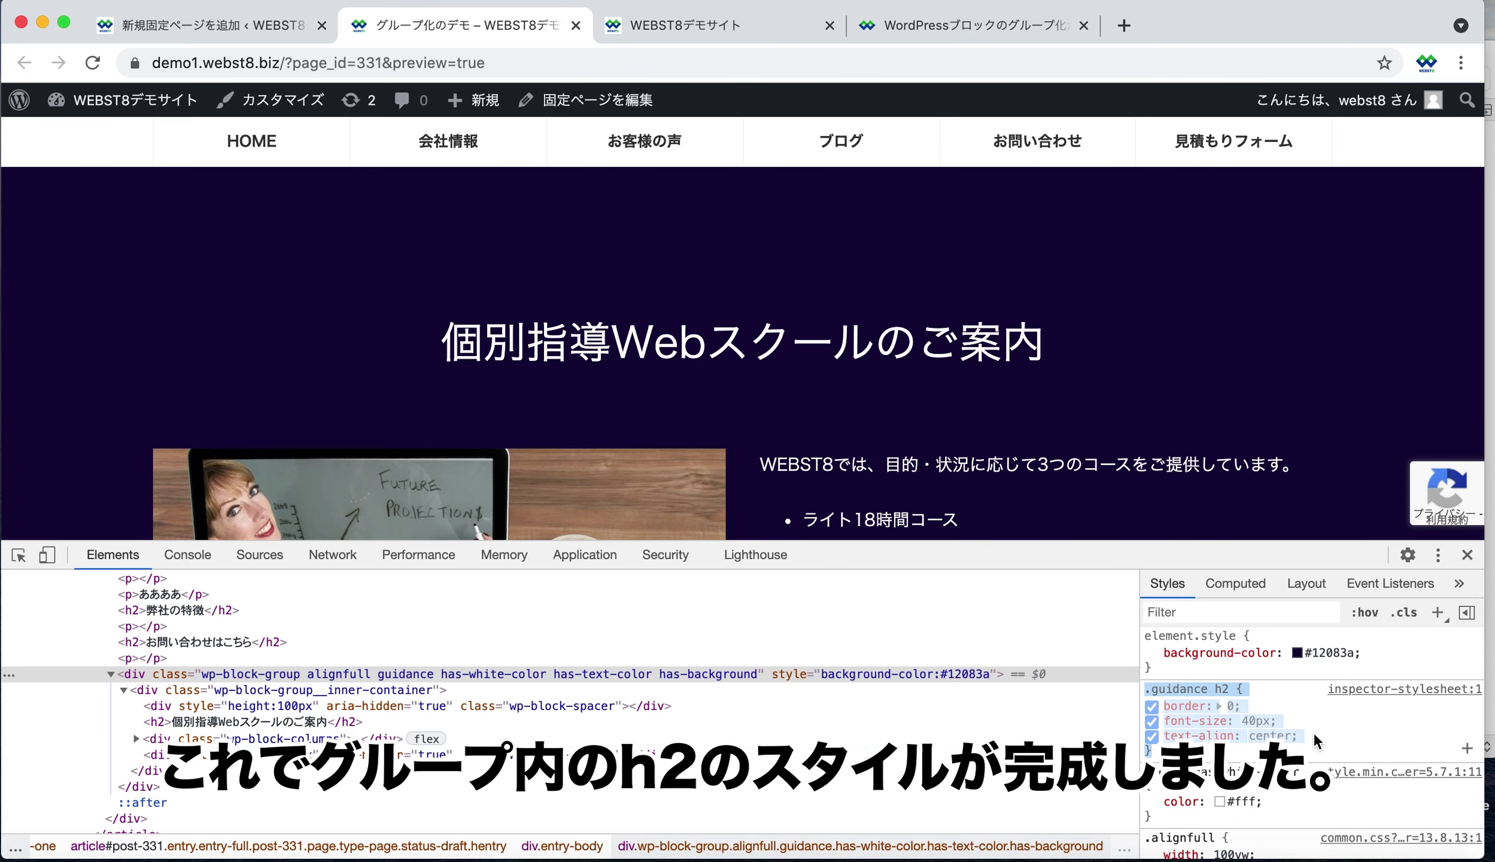
{"action": "left_click", "coordinate": [1467, 554]}
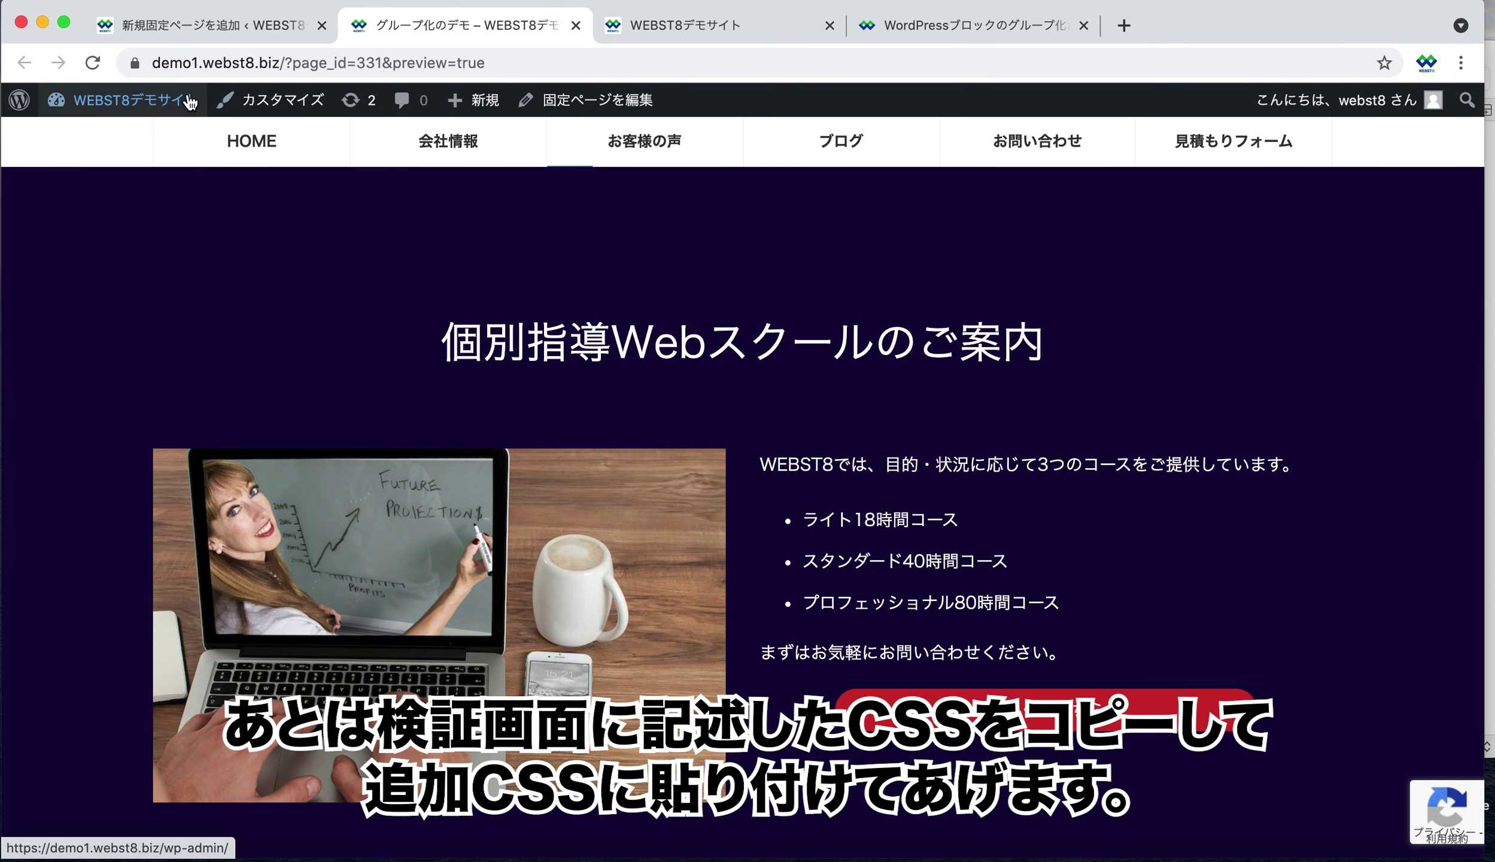
{"action": "left_click", "coordinate": [279, 99]}
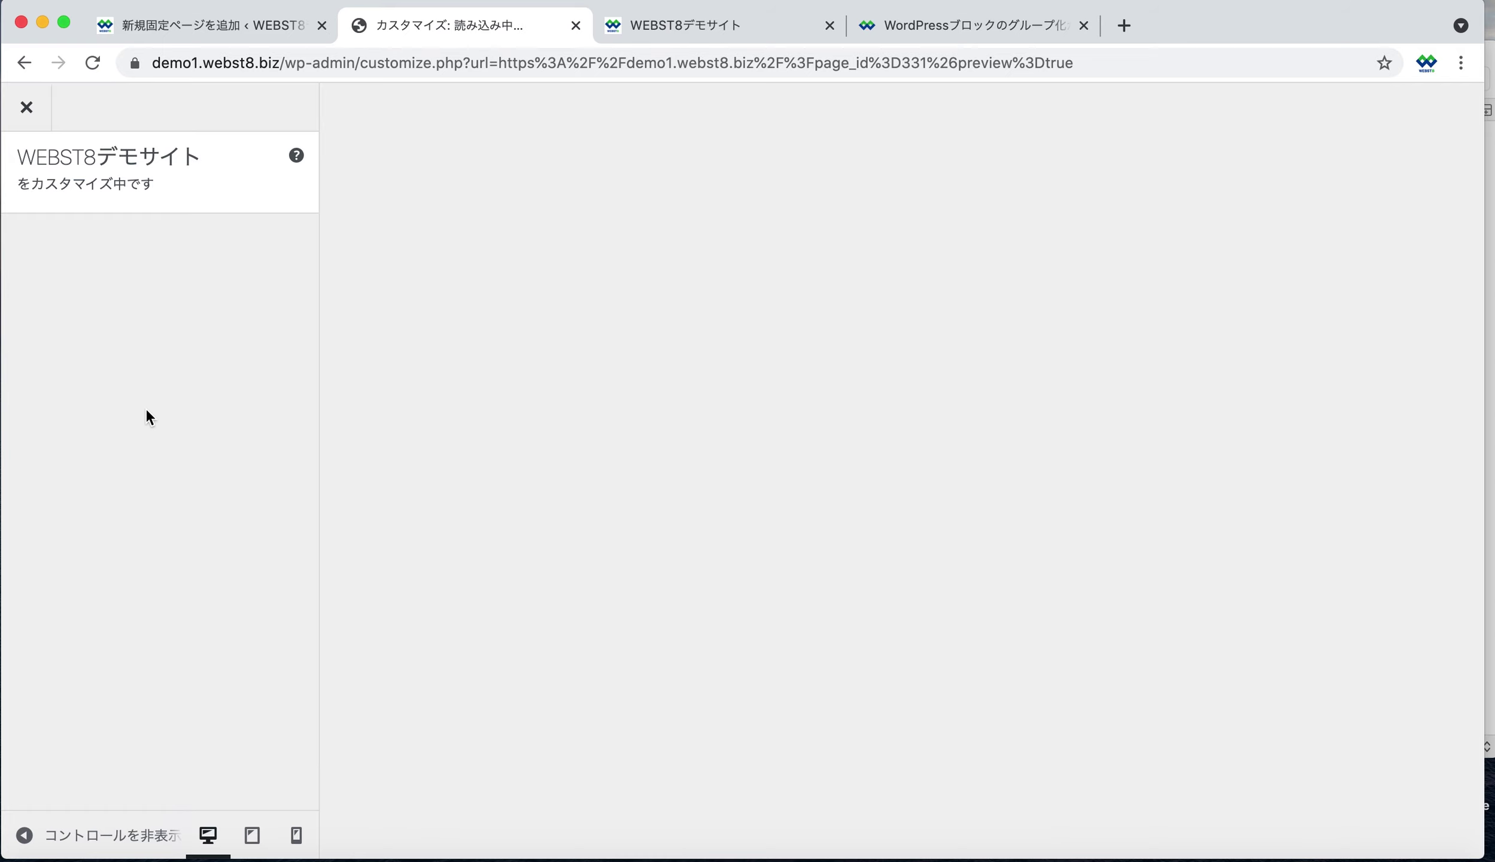
{"action": "scroll", "coordinate": [203, 717], "scroll_direction": "down", "scroll_amount": 3}
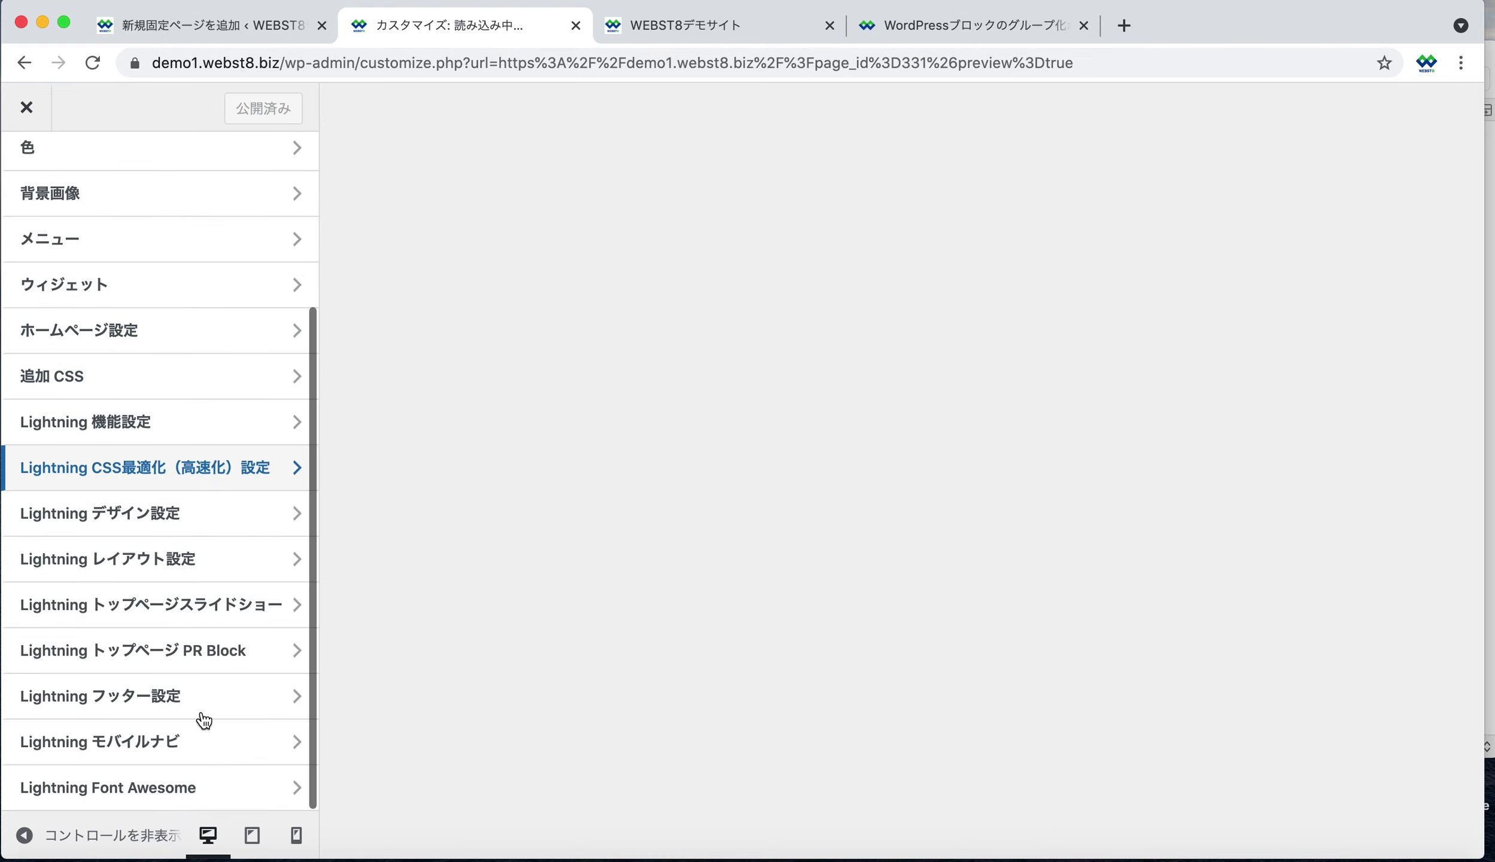
{"action": "left_click", "coordinate": [221, 377]}
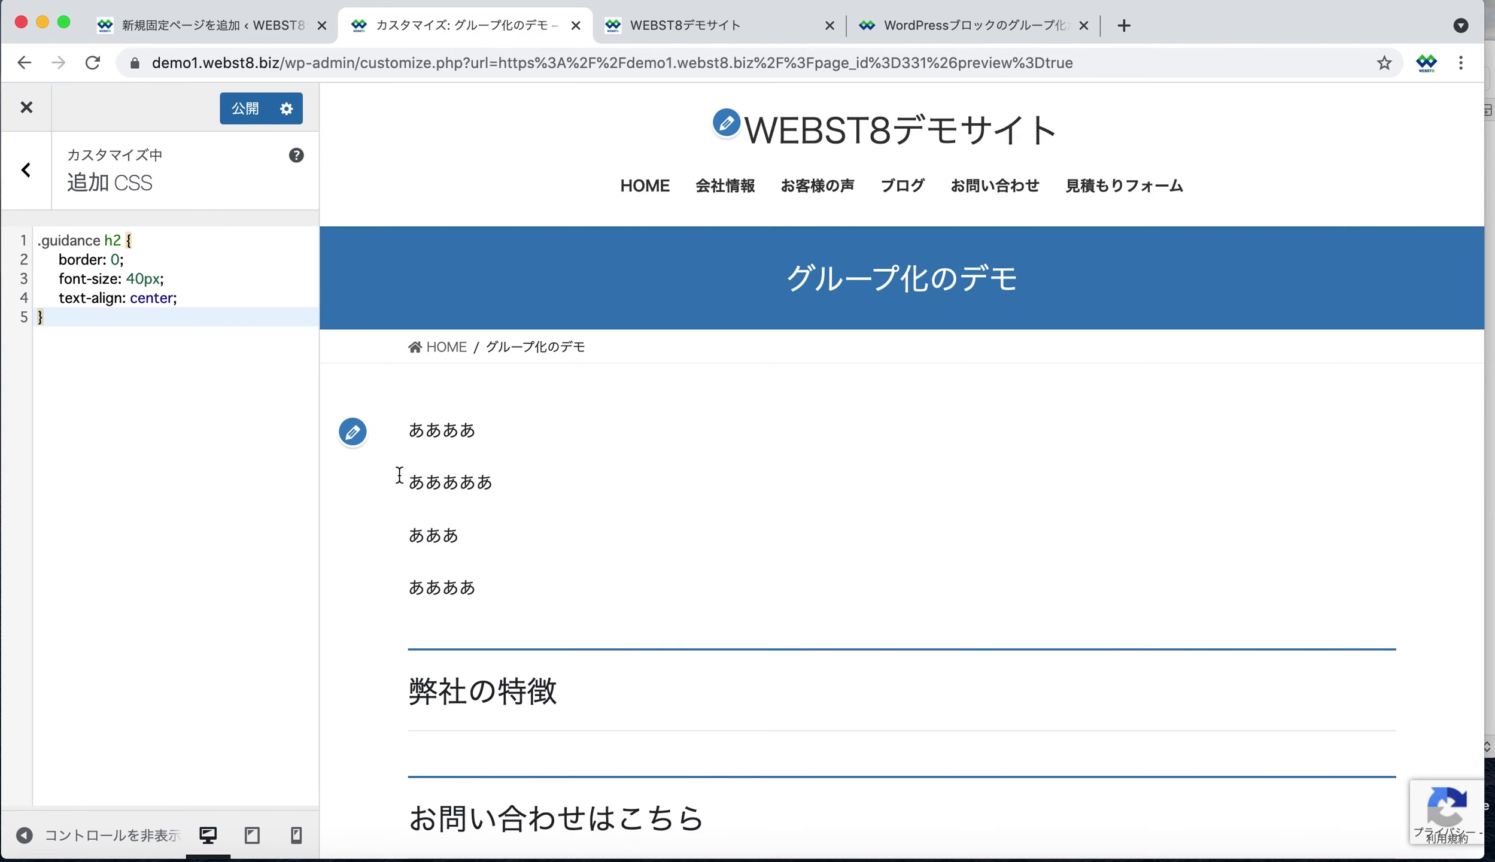
Publish the additional CSS, leave the customizer and check the group's heading on the preview page.
{"action": "scroll", "coordinate": [871, 486], "scroll_direction": "down", "scroll_amount": 5}
{"action": "scroll", "coordinate": [872, 486], "scroll_direction": "down", "scroll_amount": 3}
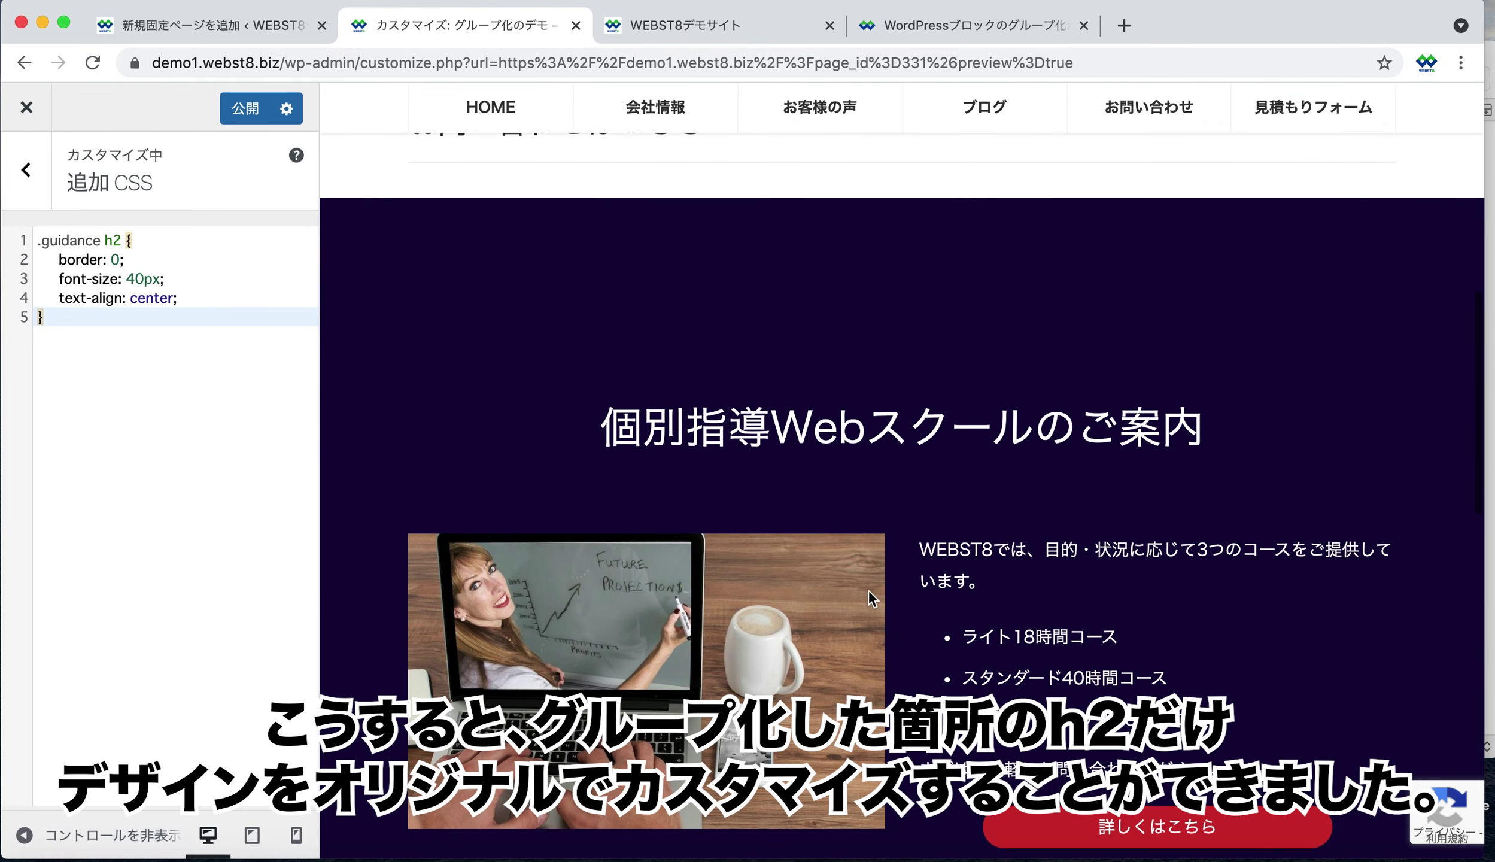
{"action": "left_click", "coordinate": [242, 108]}
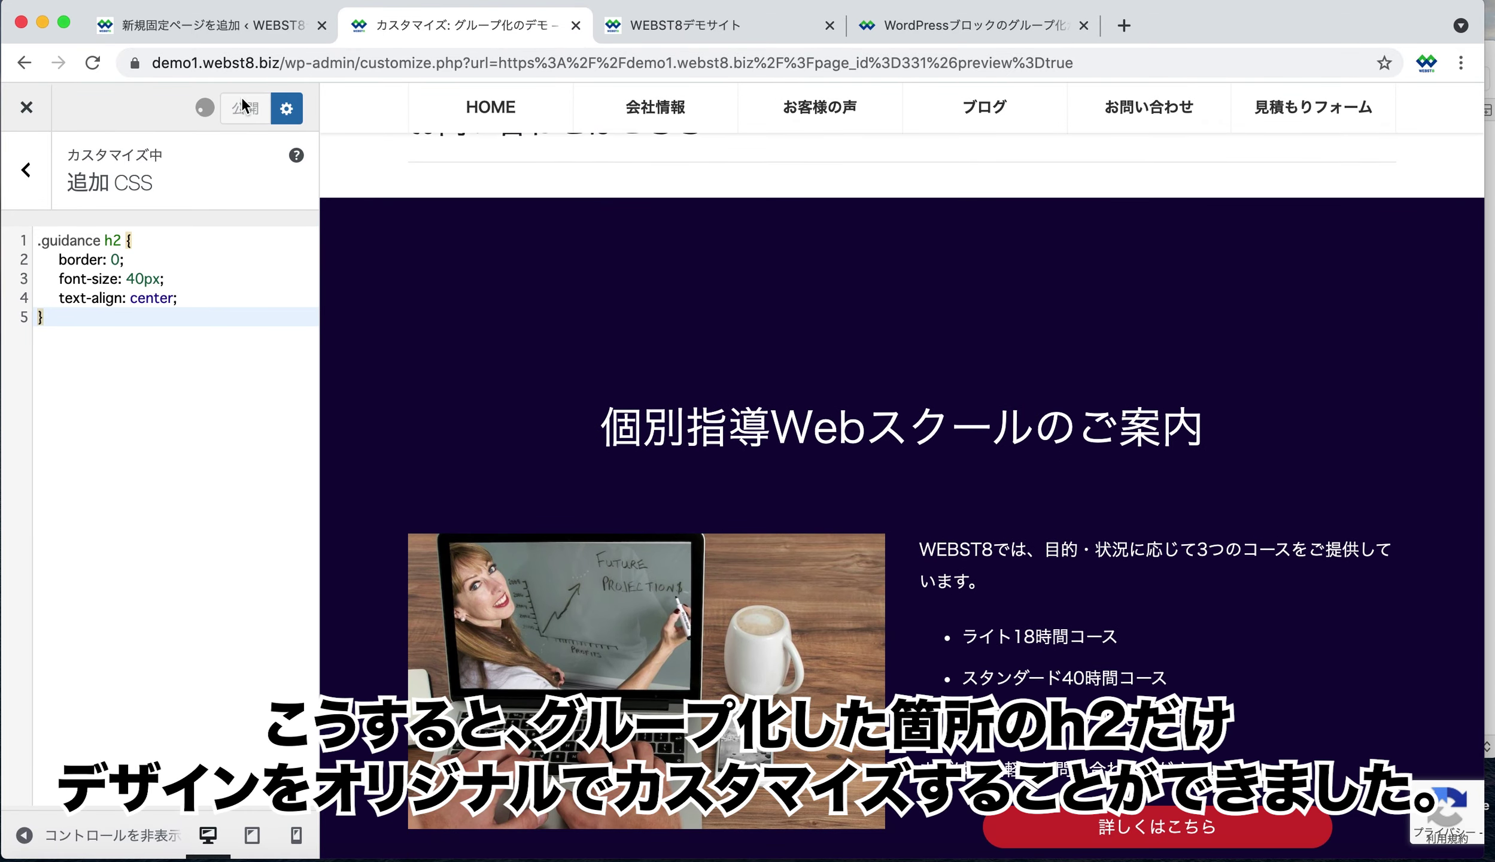
{"action": "left_click", "coordinate": [26, 107]}
{"action": "scroll", "coordinate": [829, 424], "scroll_direction": "down", "scroll_amount": 10}
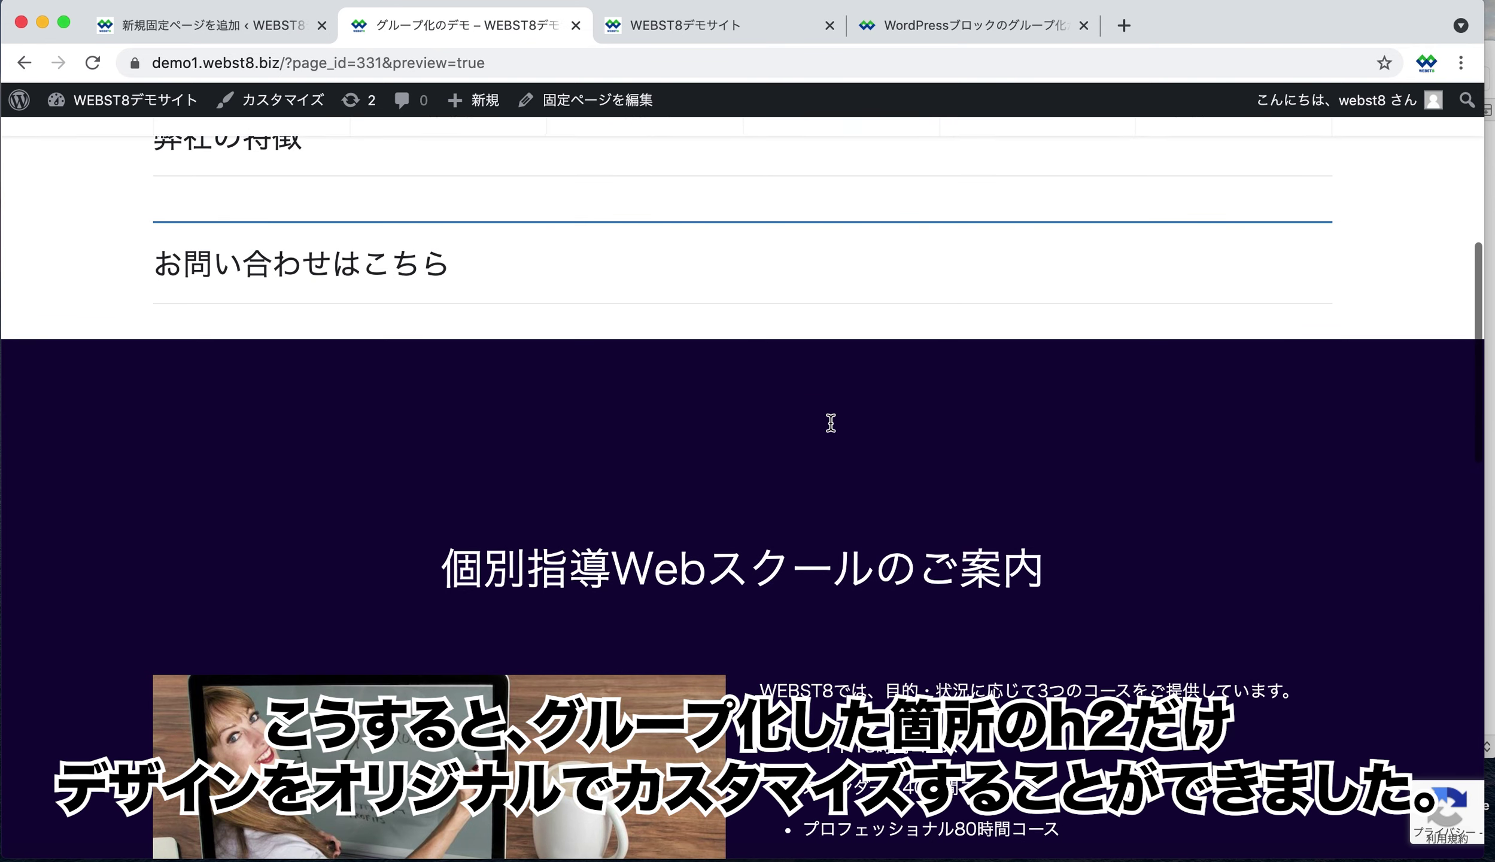
{"action": "scroll", "coordinate": [855, 511], "scroll_direction": "down", "scroll_amount": 3}
{"action": "scroll", "coordinate": [875, 443], "scroll_direction": "down", "scroll_amount": 1}
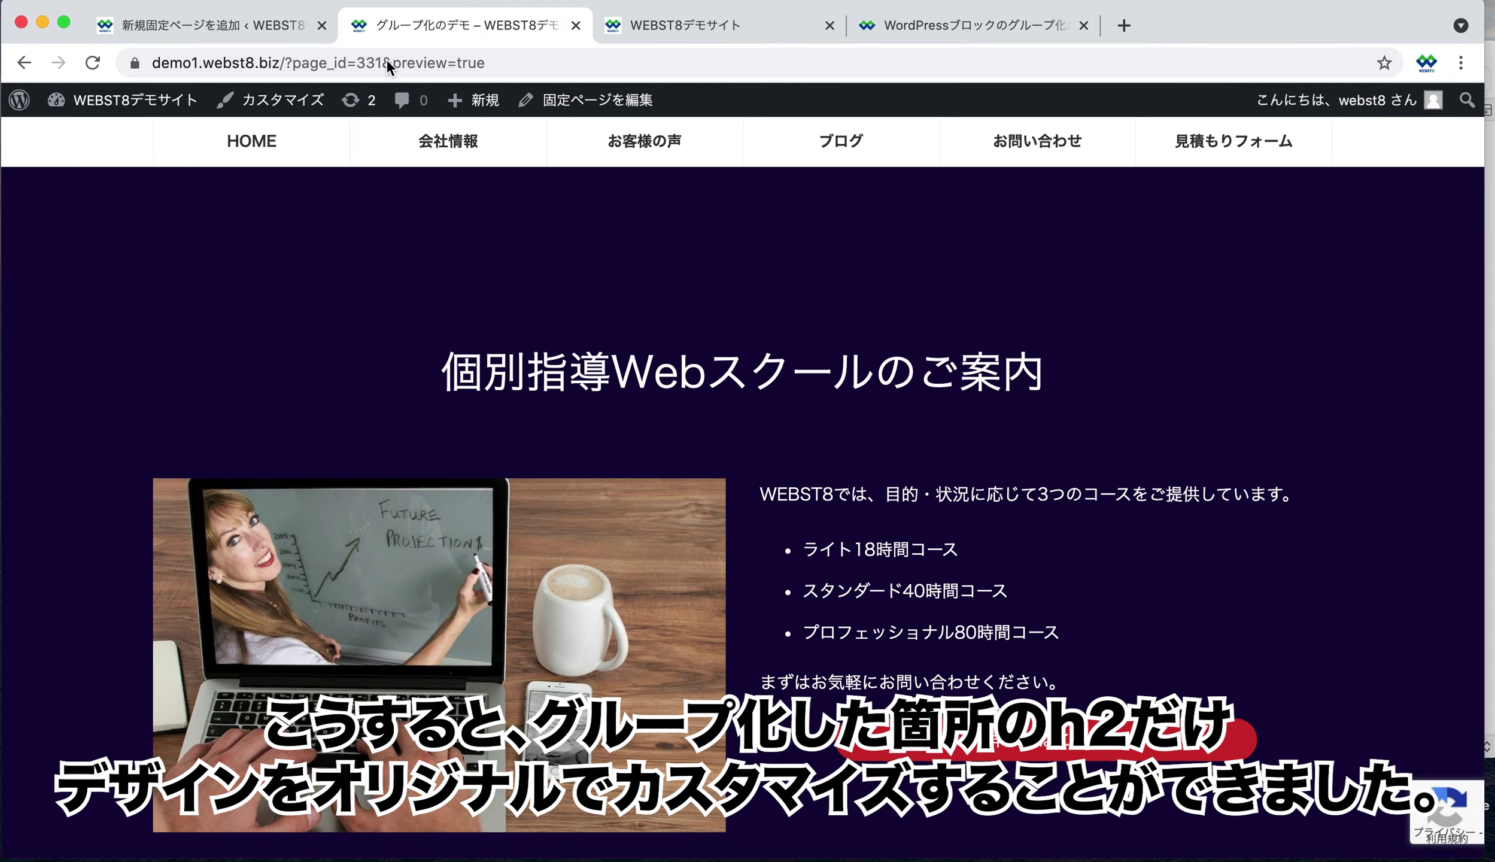
Compare the 個別指導Webスクールのご案内 heading's styling in the block editor with the preview page.
{"action": "left_click", "coordinate": [203, 26]}
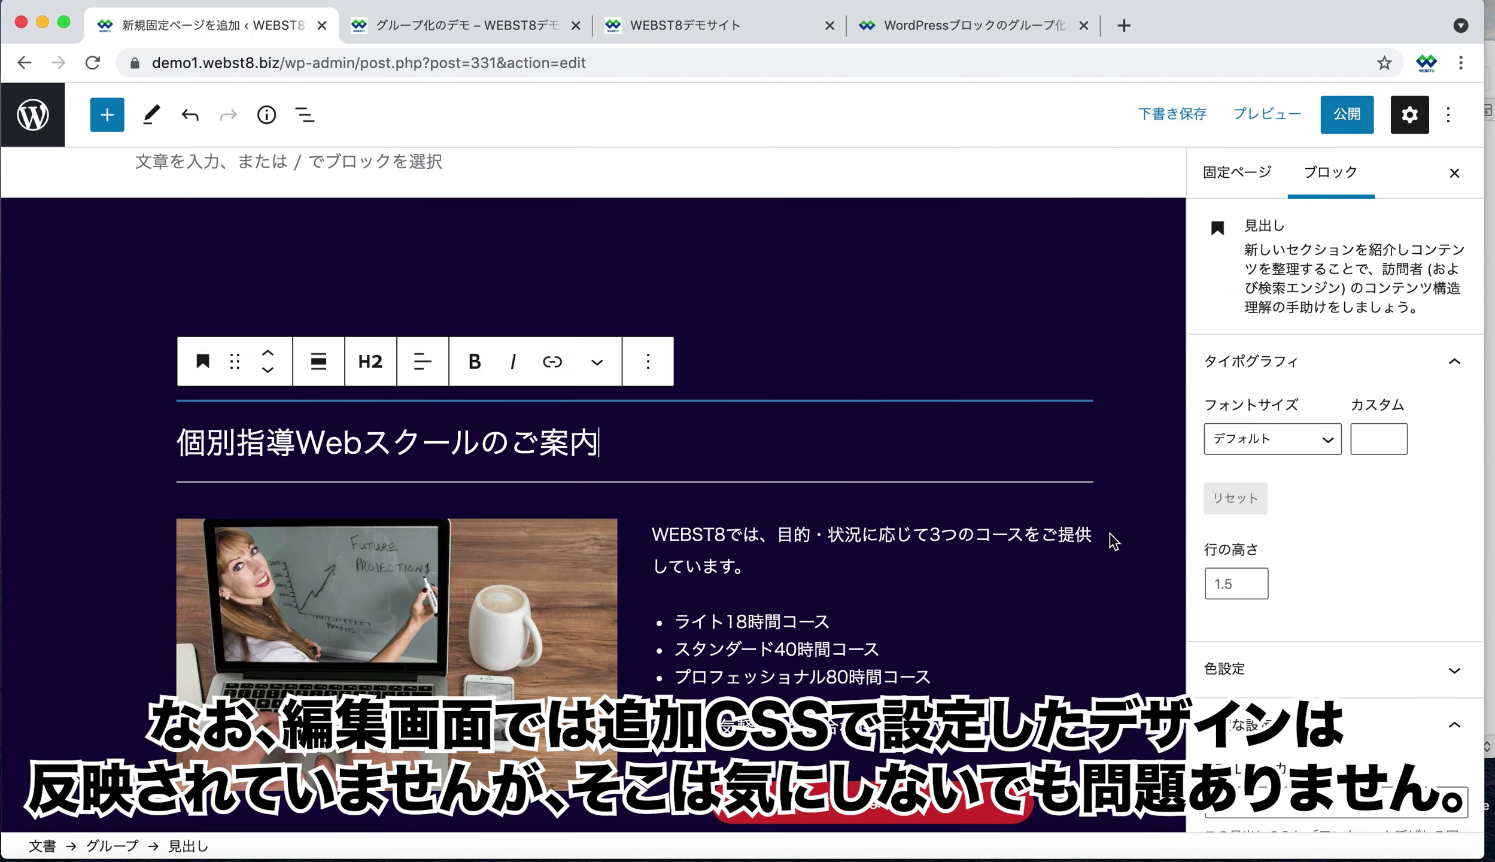
{"action": "left_click", "coordinate": [472, 27]}
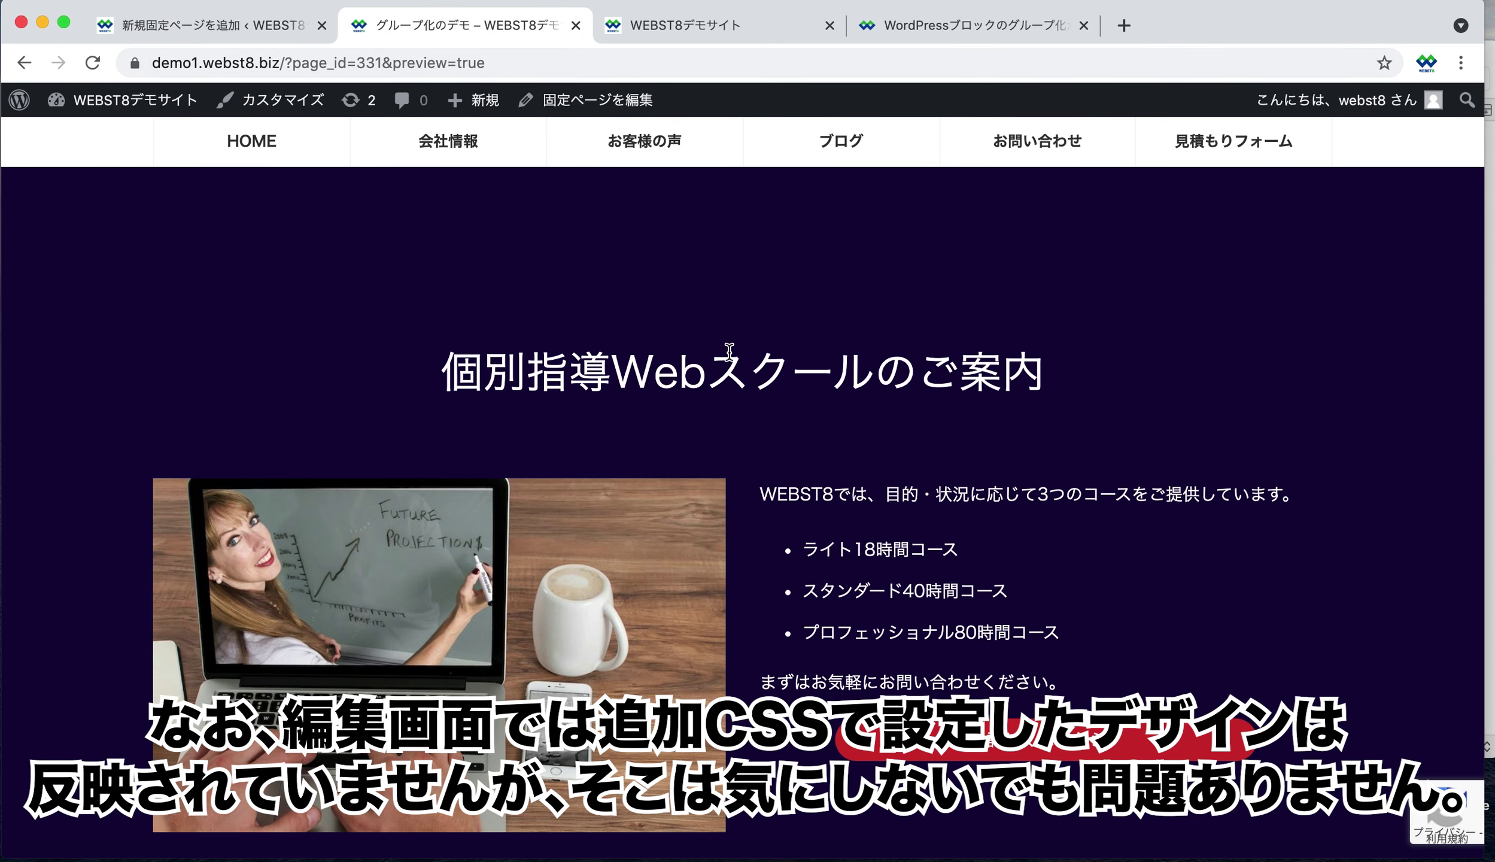
{"action": "left_click", "coordinate": [236, 24]}
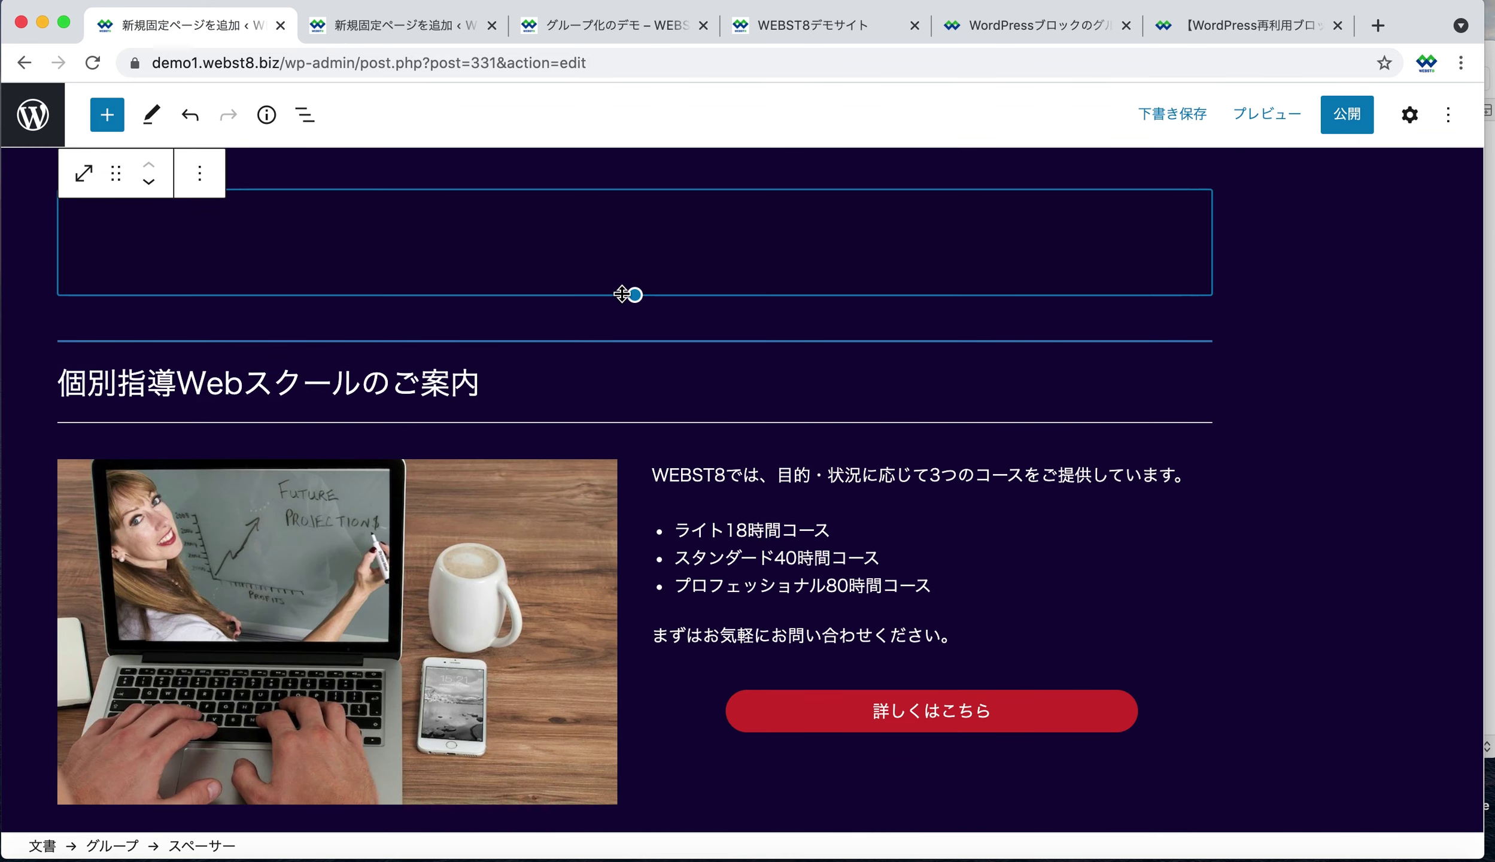
Select the parent group of the 個別指導Webスクールのご案内 content, ungroup it and look over the separated blocks.
{"action": "left_click", "coordinate": [880, 499]}
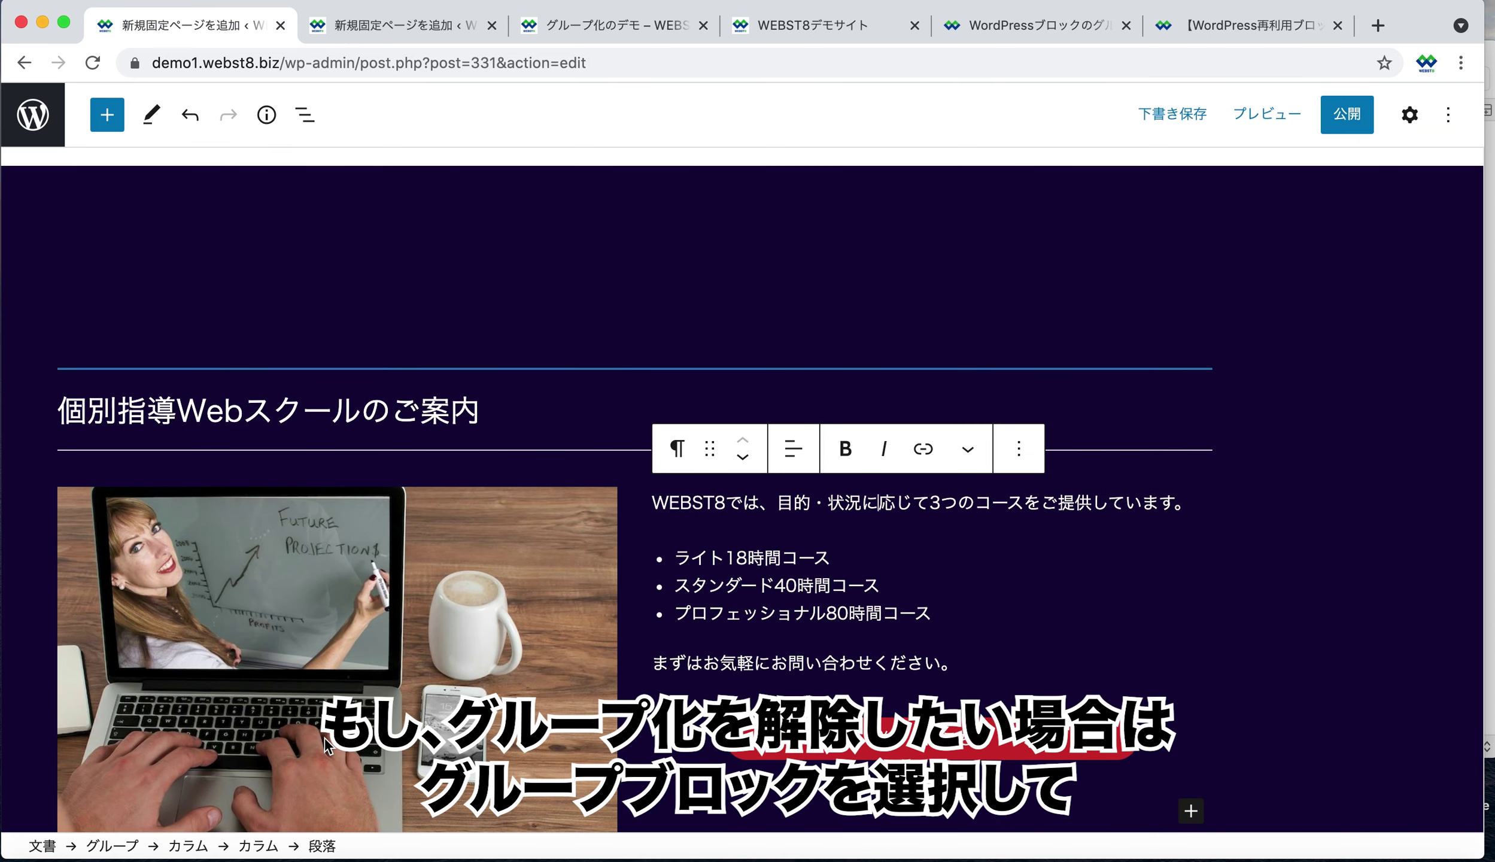
{"action": "scroll", "coordinate": [413, 645], "scroll_direction": "down", "scroll_amount": 2}
{"action": "scroll", "coordinate": [412, 645], "scroll_direction": "up", "scroll_amount": 5}
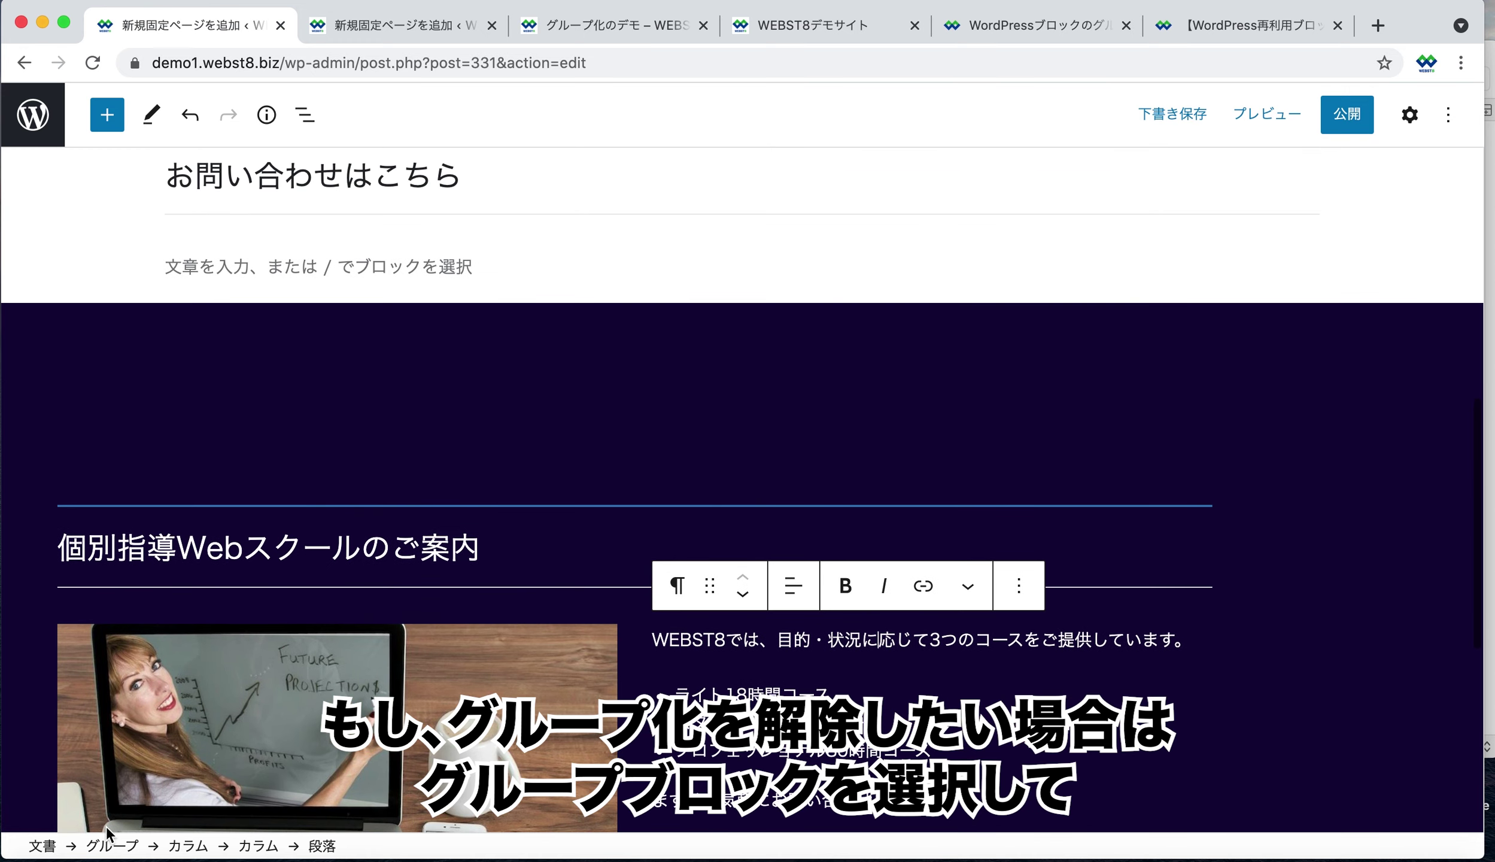
{"action": "left_click", "coordinate": [113, 846]}
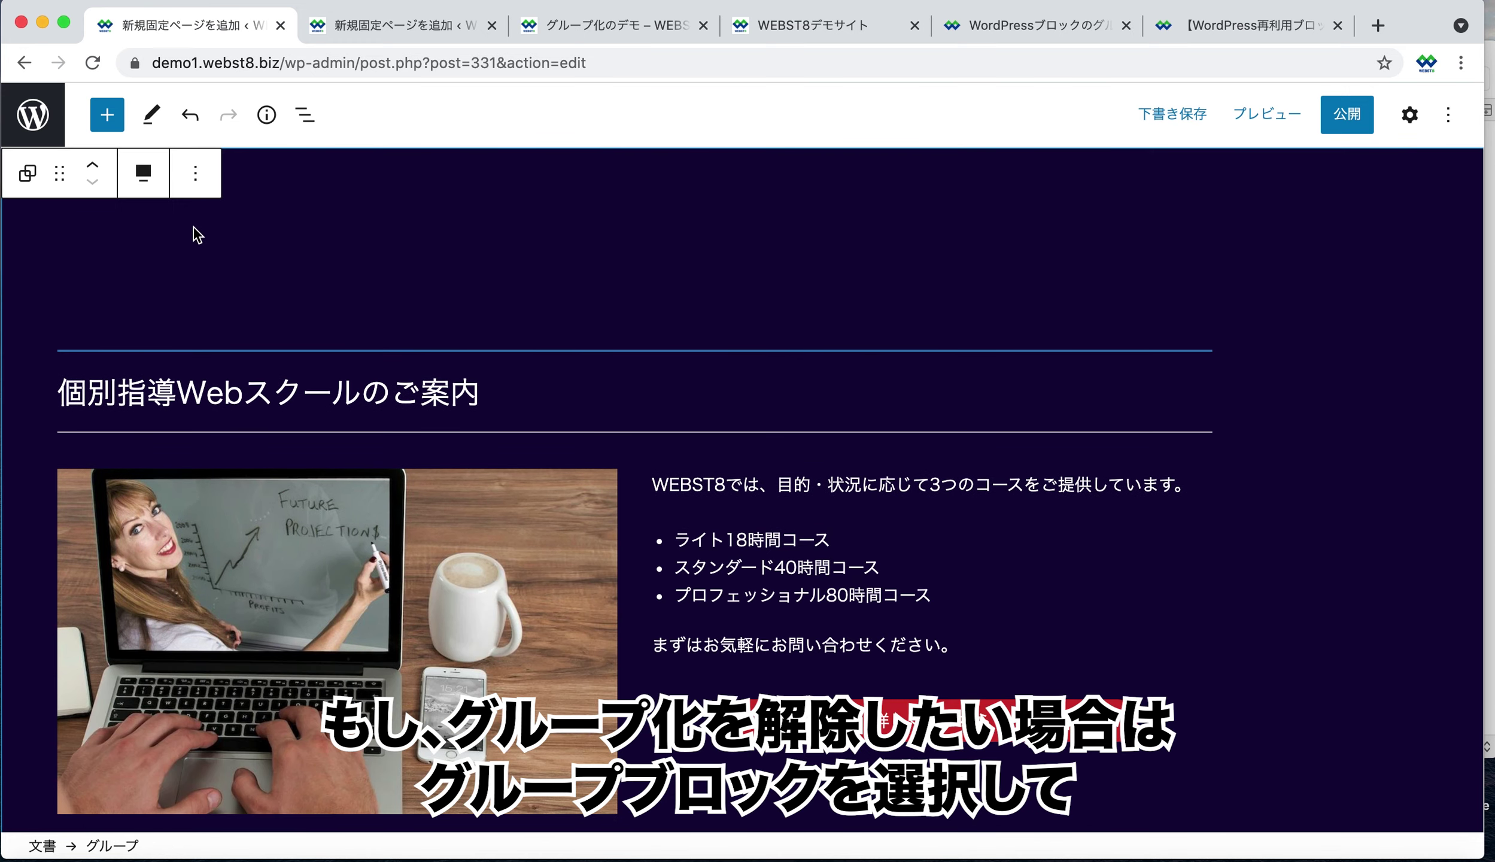
{"action": "left_click", "coordinate": [195, 173]}
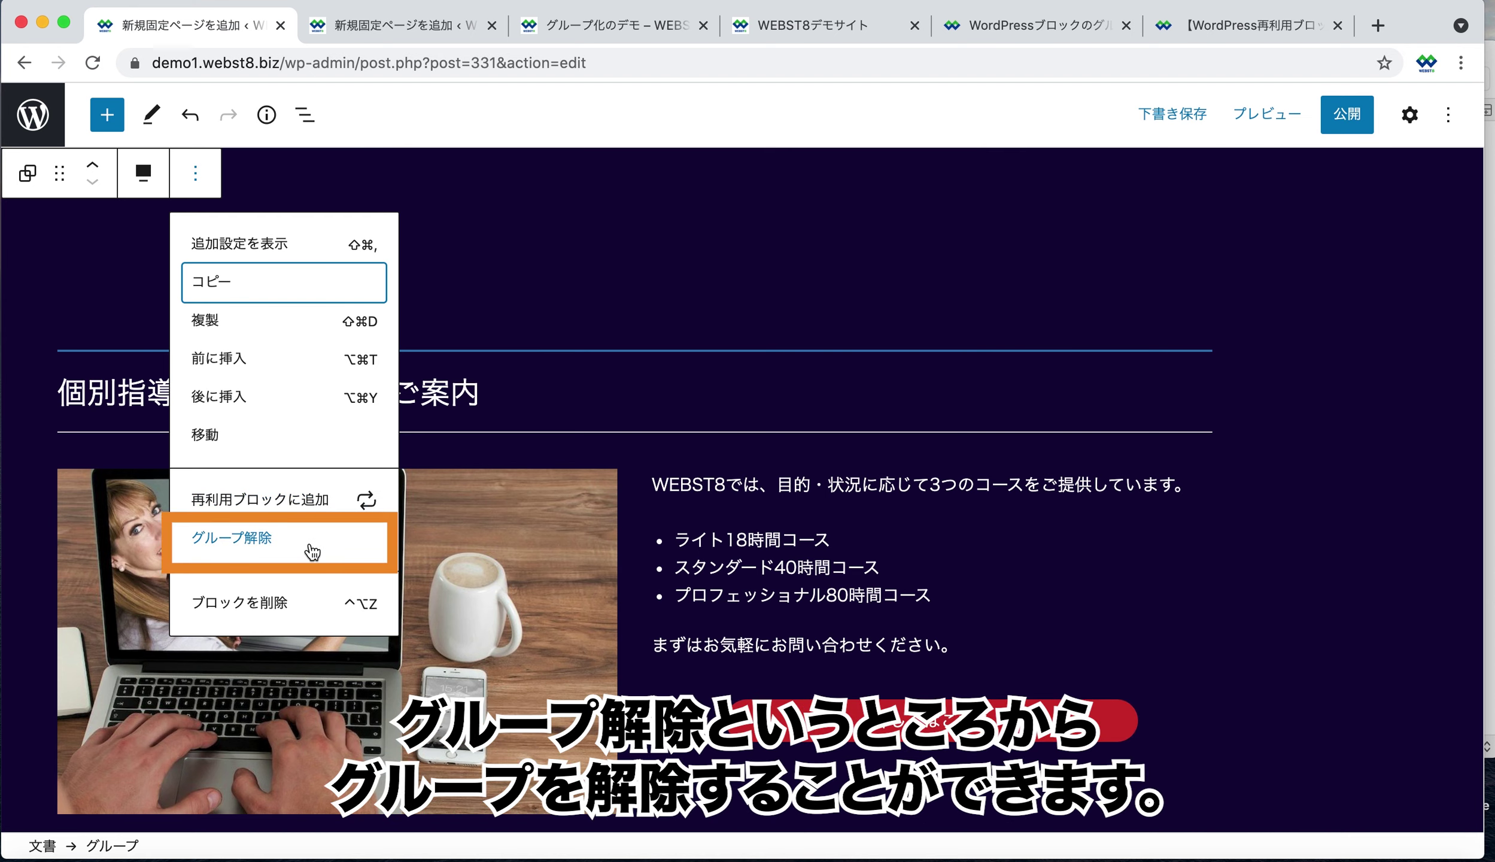
{"action": "left_click", "coordinate": [311, 551]}
{"action": "scroll", "coordinate": [655, 476], "scroll_direction": "down", "scroll_amount": 2}
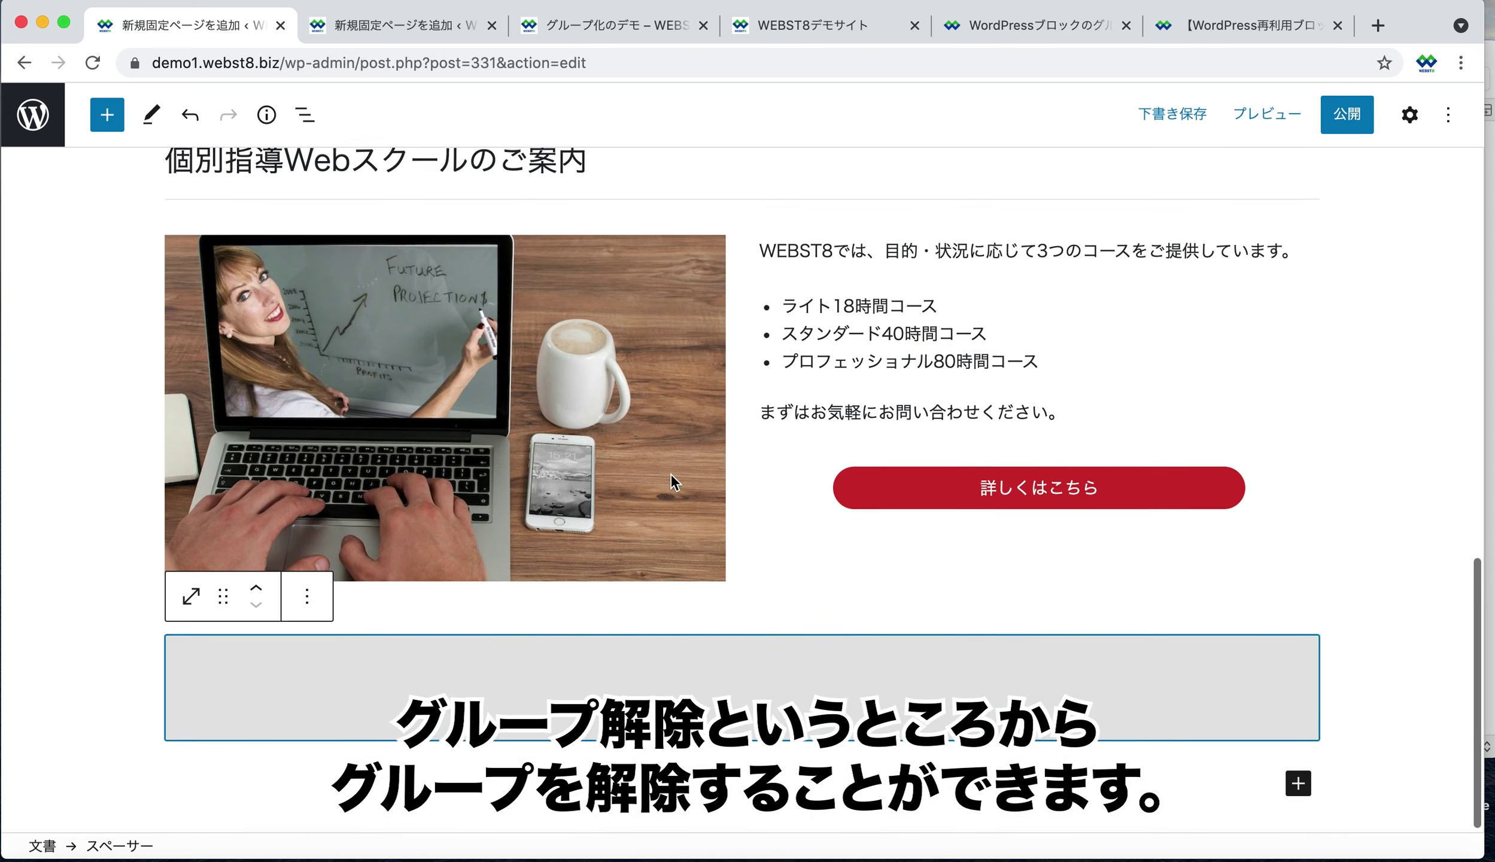
{"action": "scroll", "coordinate": [671, 473], "scroll_direction": "up", "scroll_amount": 4}
{"action": "scroll", "coordinate": [670, 473], "scroll_direction": "down", "scroll_amount": 2}
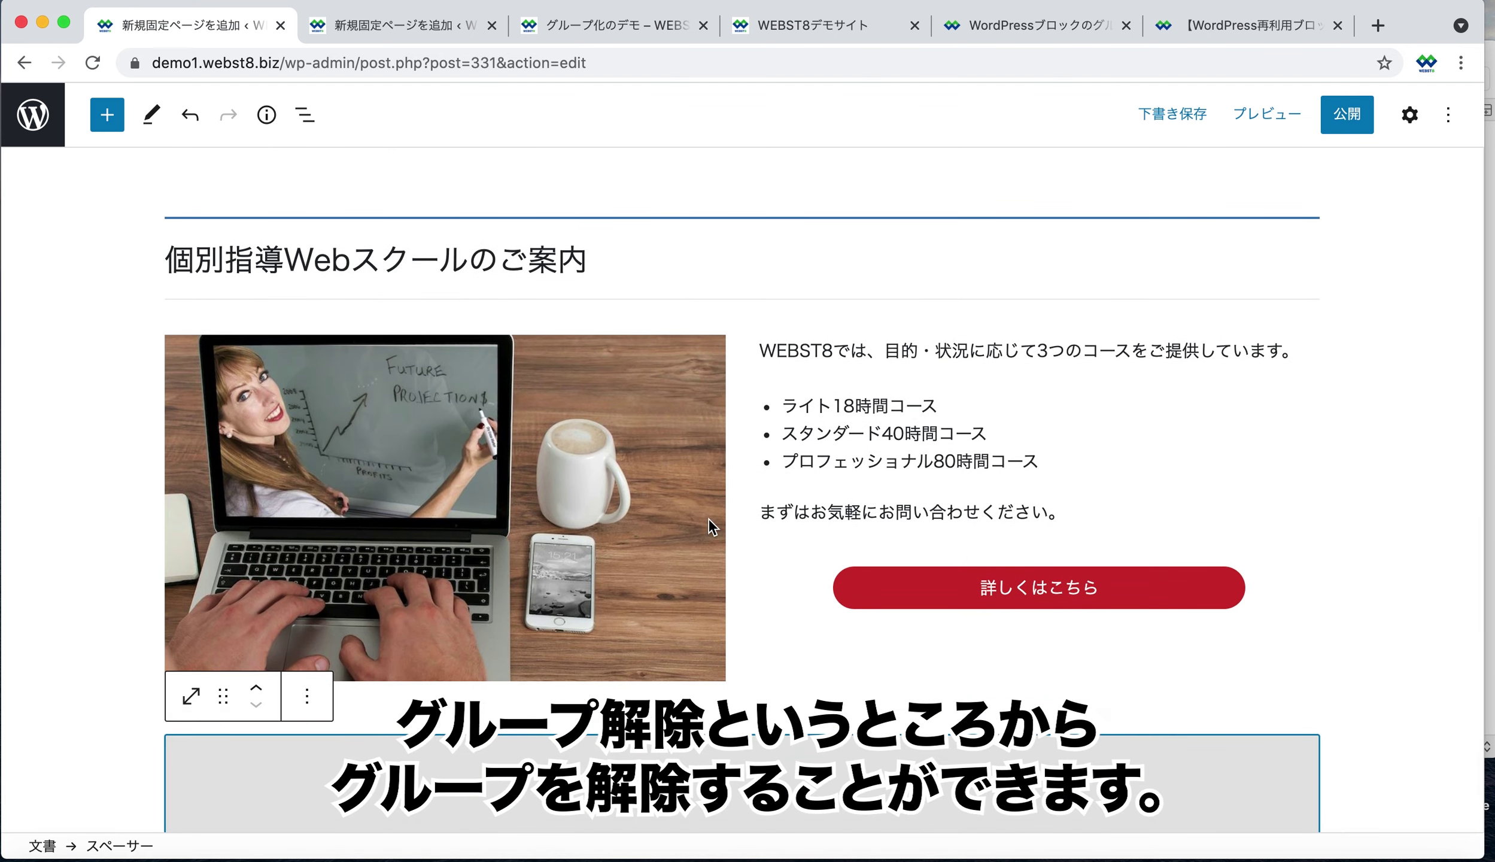
{"action": "scroll", "coordinate": [709, 521], "scroll_direction": "down", "scroll_amount": 2}
{"action": "scroll", "coordinate": [710, 520], "scroll_direction": "up", "scroll_amount": 3}
{"action": "scroll", "coordinate": [509, 486], "scroll_direction": "up", "scroll_amount": 1}
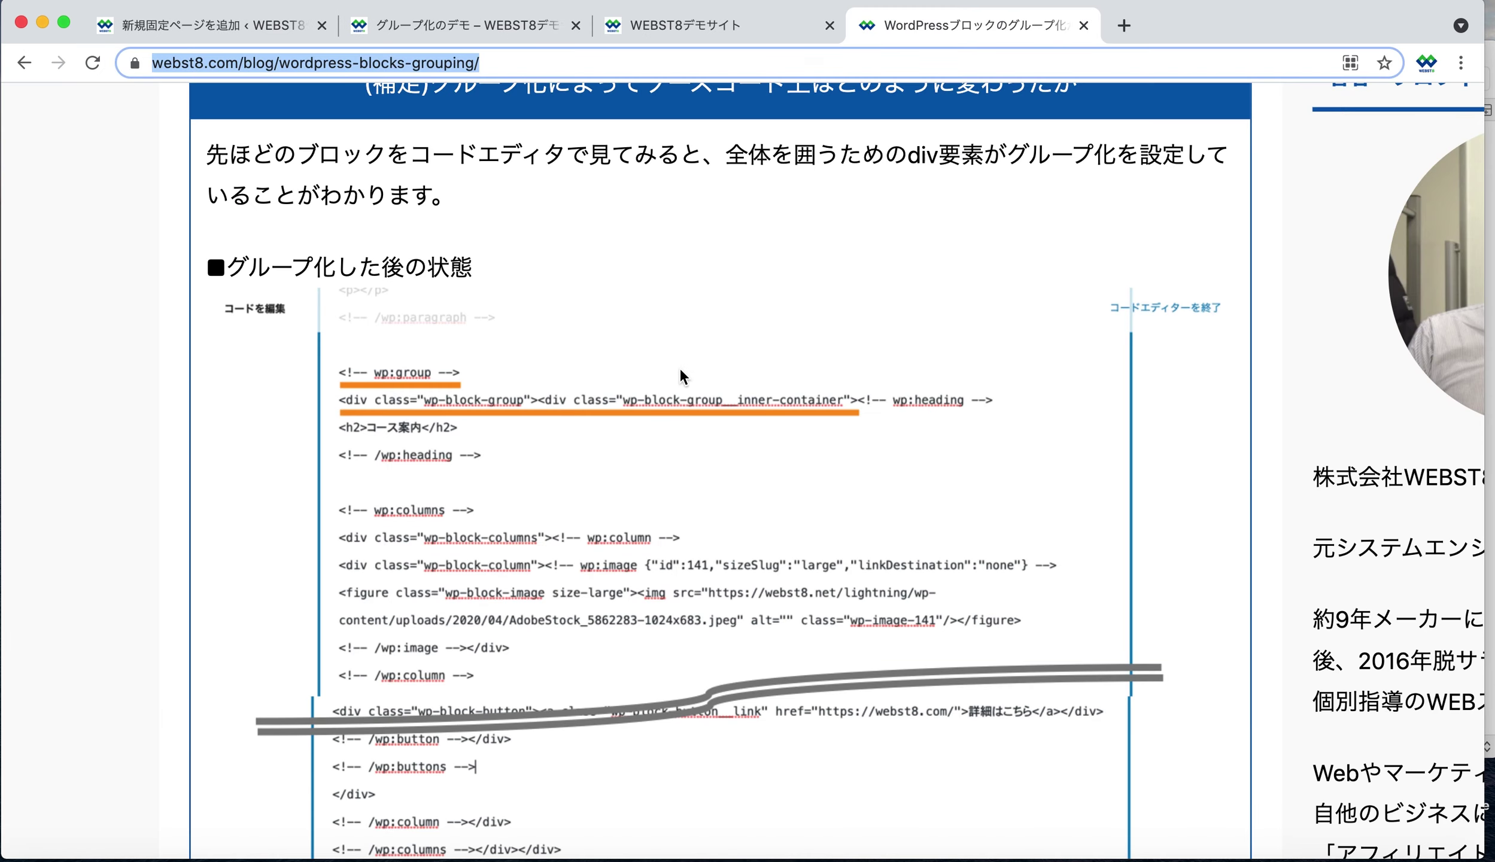
In the block-grouping blog article, examine the section on how grouping changes the source code, including the opening and closing div tags.
{"action": "left_click", "coordinate": [680, 368]}
{"action": "scroll", "coordinate": [680, 369], "scroll_direction": "up", "scroll_amount": 3}
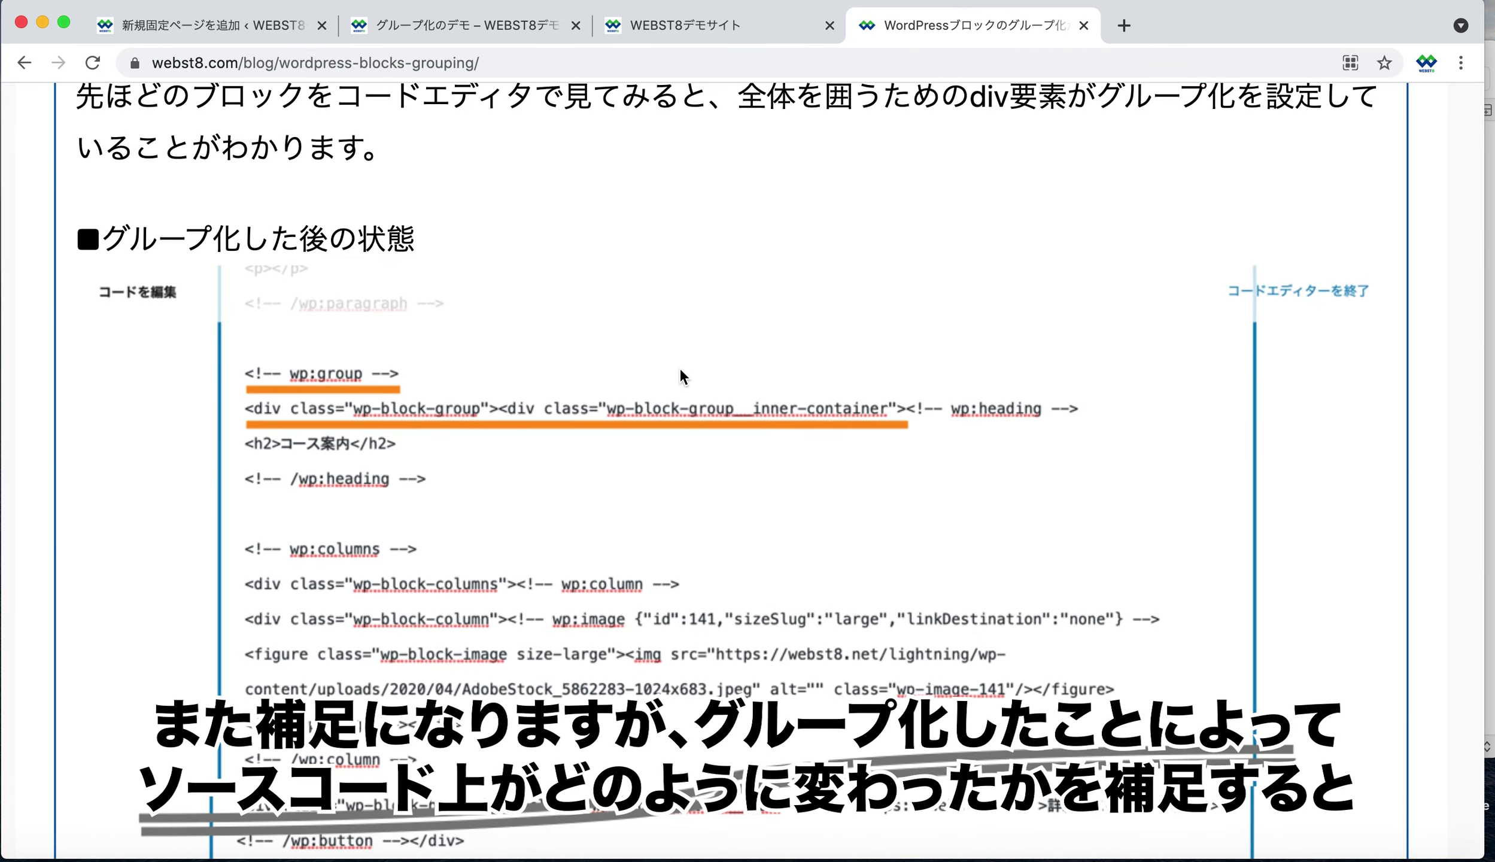
{"action": "scroll", "coordinate": [680, 368], "scroll_direction": "up", "scroll_amount": 2}
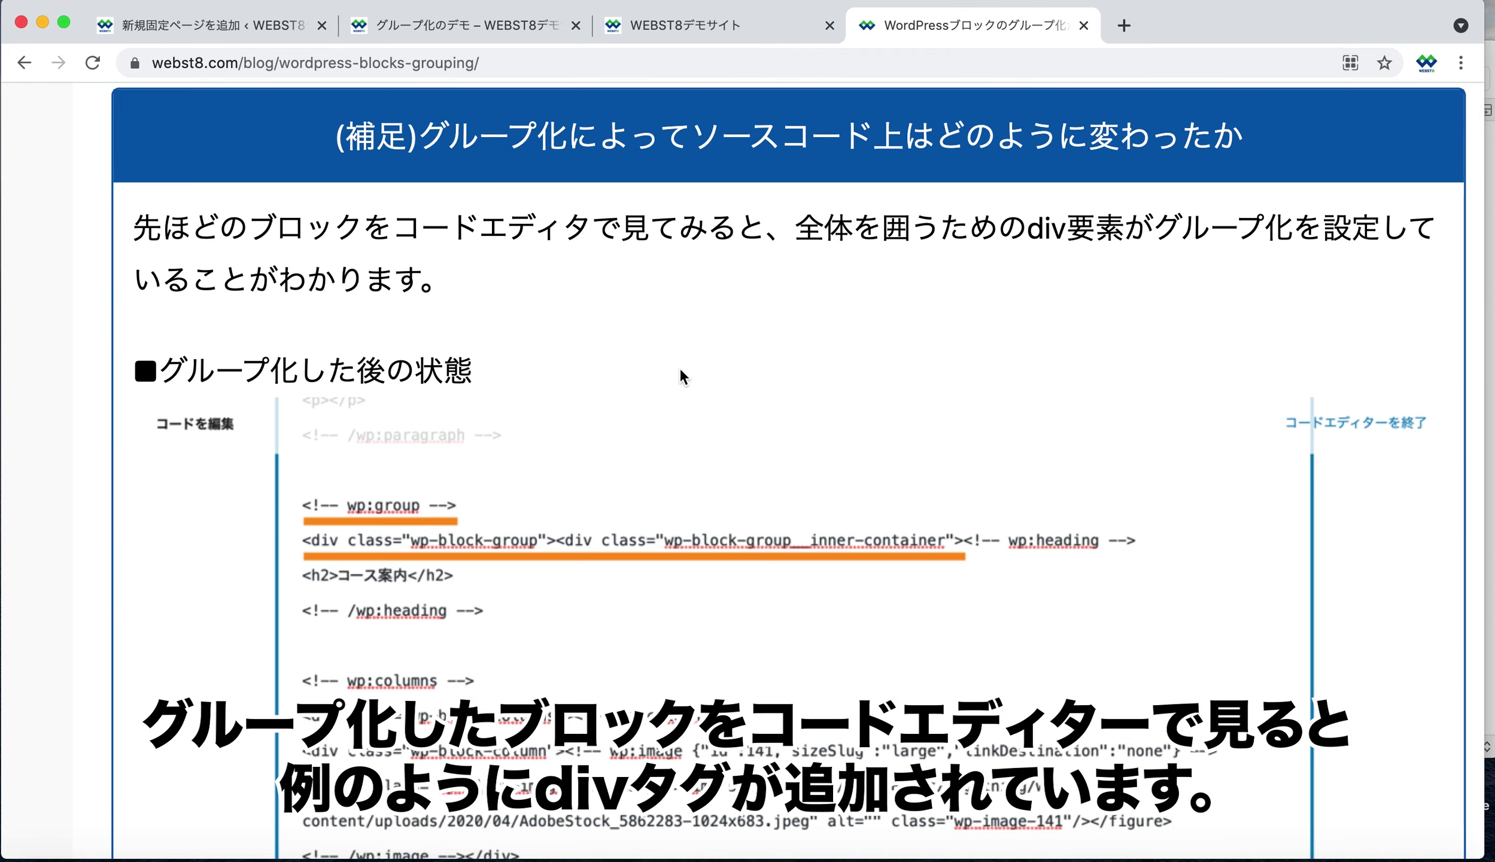
{"action": "scroll", "coordinate": [680, 368], "scroll_direction": "down", "scroll_amount": 3}
{"action": "scroll", "coordinate": [609, 426], "scroll_direction": "down", "scroll_amount": 3}
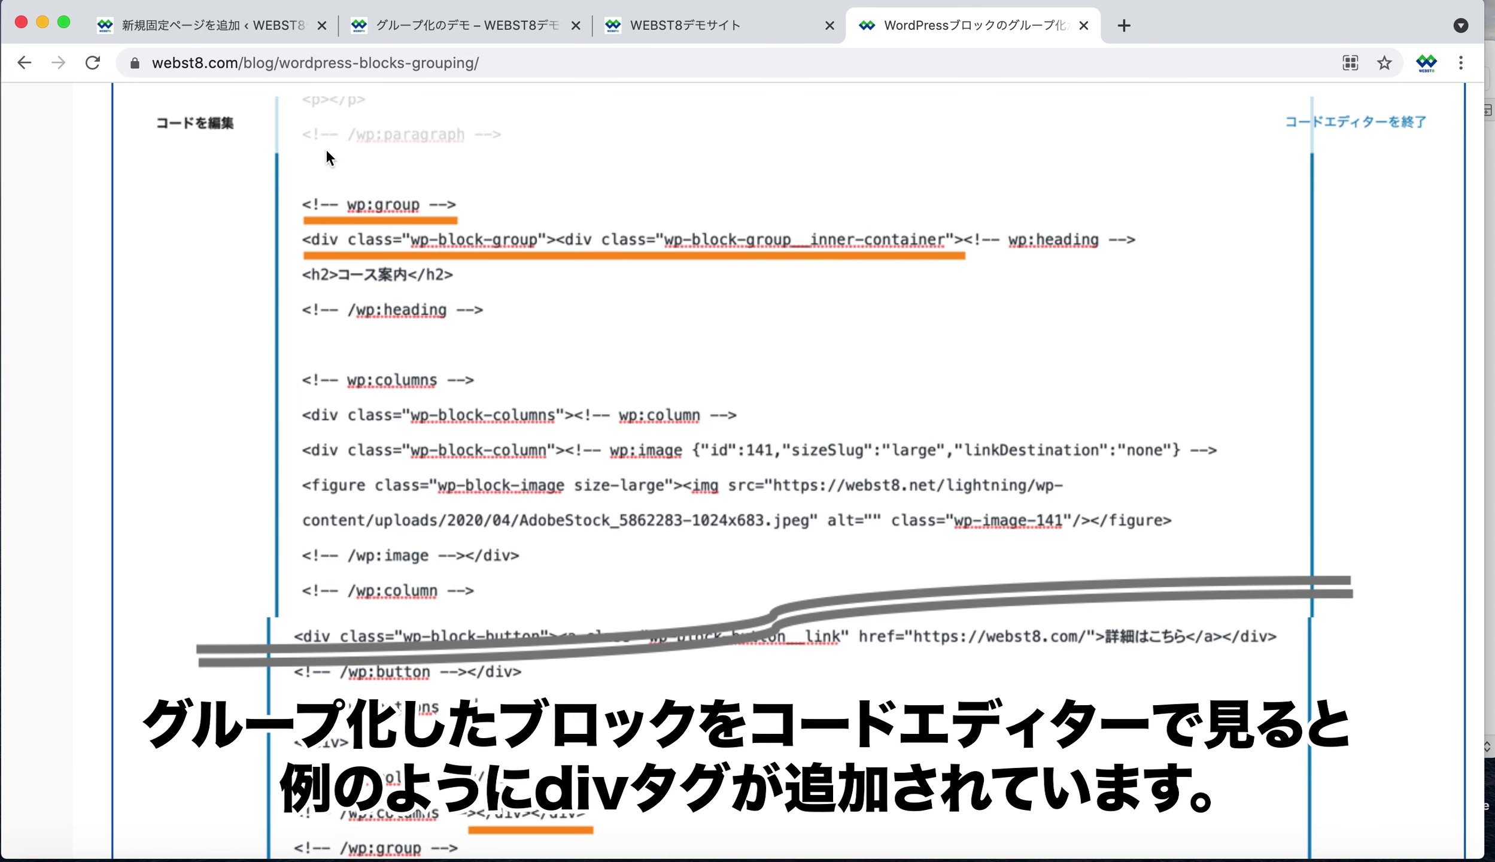
{"action": "scroll", "coordinate": [440, 563], "scroll_direction": "down", "scroll_amount": 6}
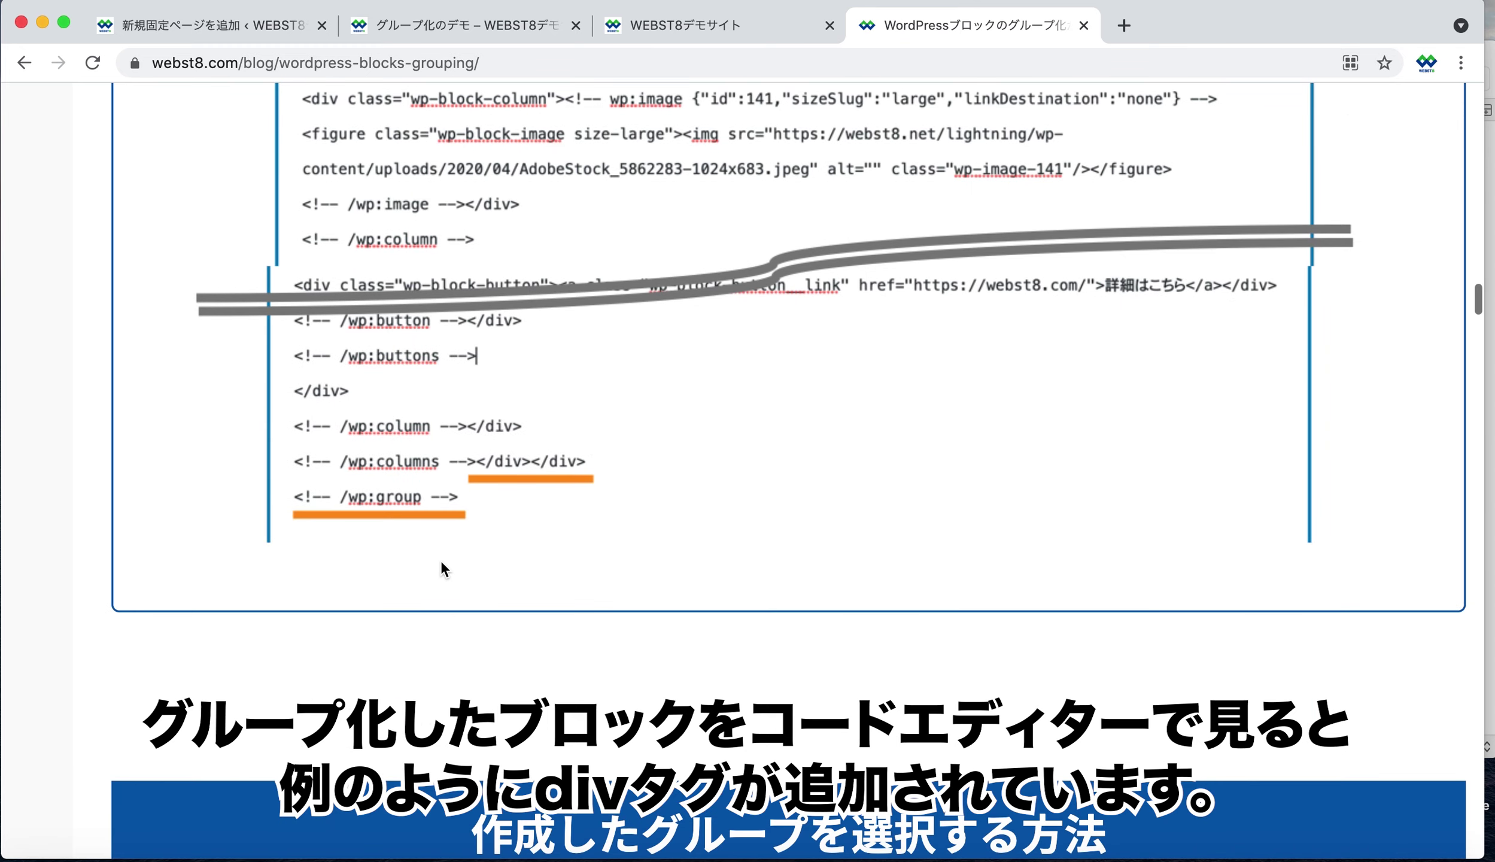
{"action": "scroll", "coordinate": [567, 472], "scroll_direction": "up", "scroll_amount": 5}
{"action": "scroll", "coordinate": [567, 473], "scroll_direction": "up", "scroll_amount": 6}
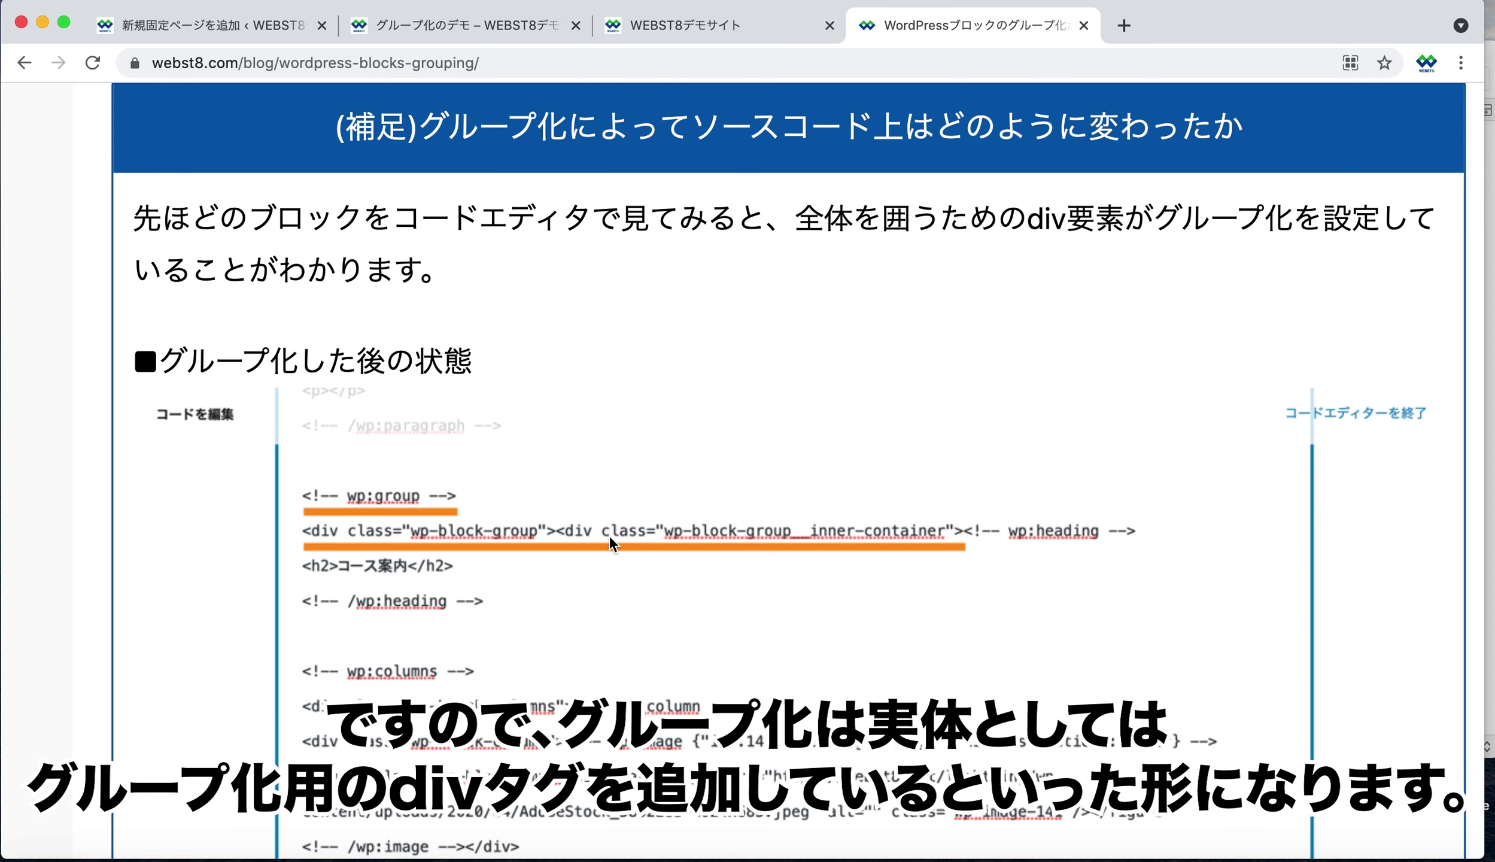
Switch to the page editor, leave the code view to see the 個別指導Webスクールのご案内 group visually, and reopen the code editor.
{"action": "left_click", "coordinate": [243, 24]}
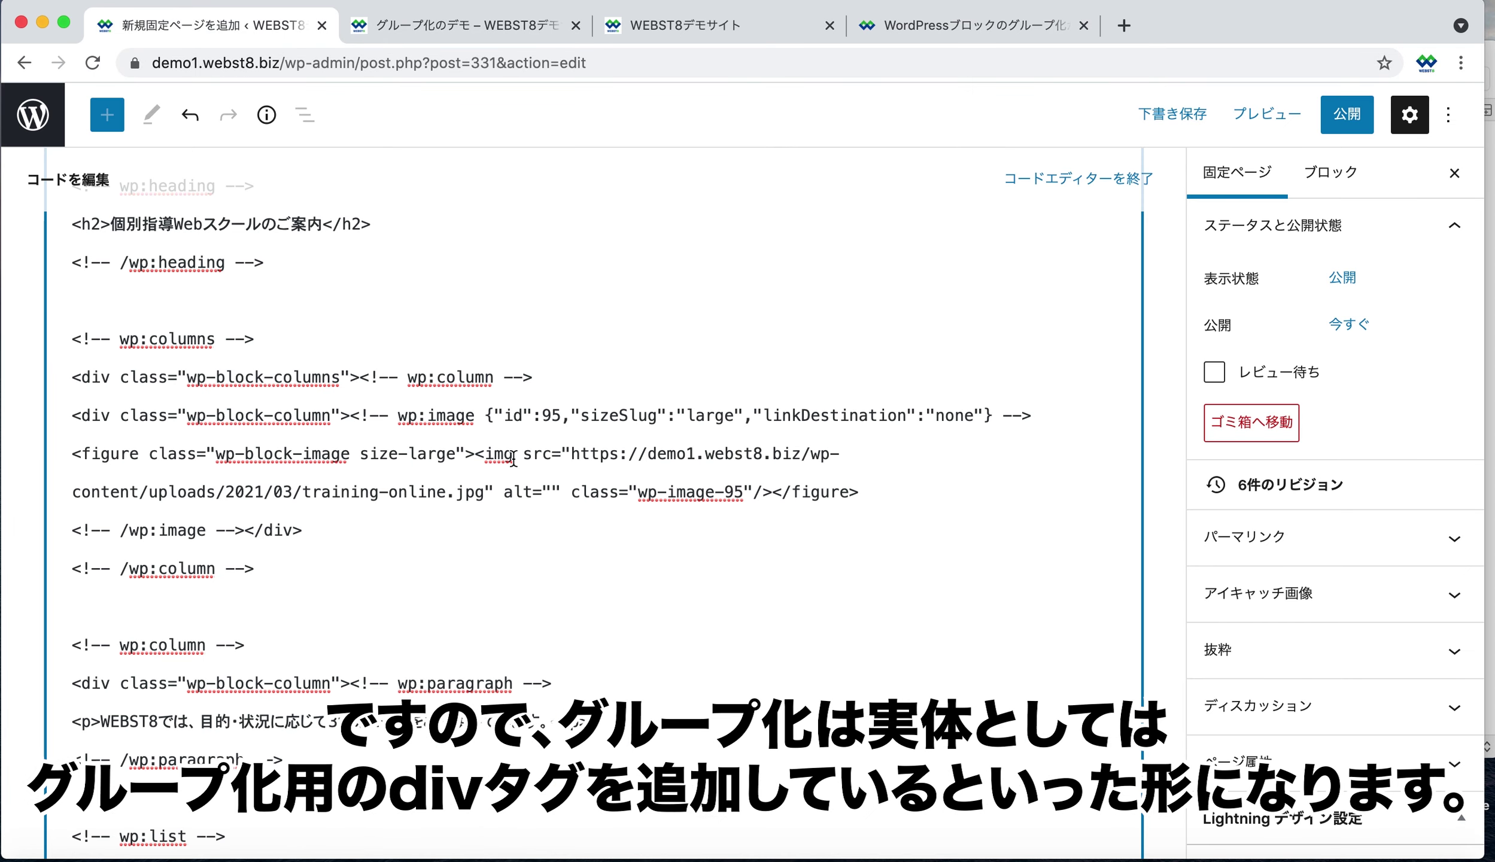
{"action": "scroll", "coordinate": [527, 497], "scroll_direction": "up", "scroll_amount": 2}
{"action": "left_click", "coordinate": [1077, 178]}
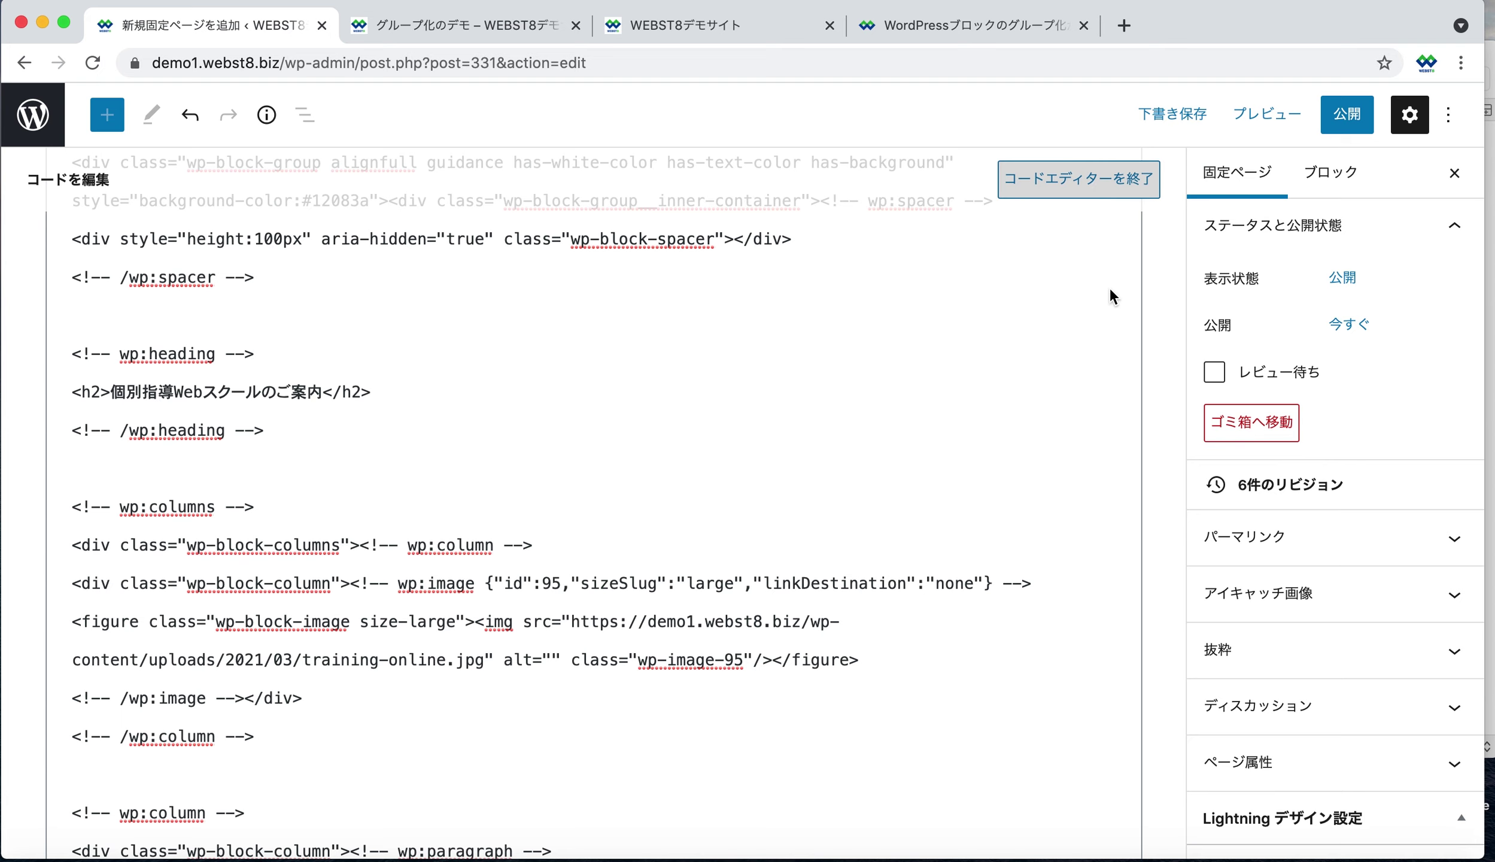
{"action": "left_click", "coordinate": [1448, 115]}
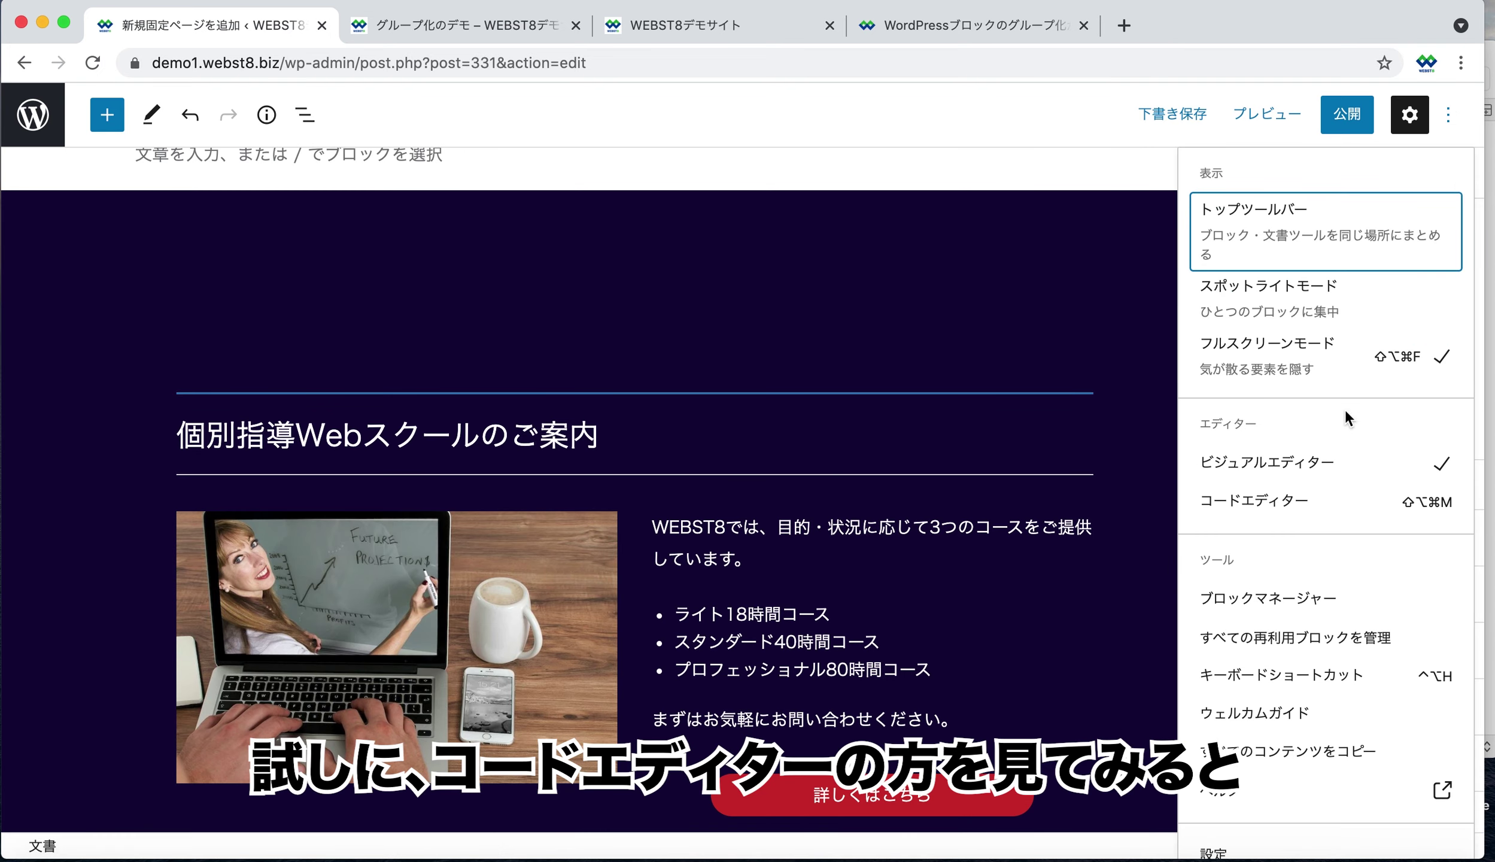
{"action": "left_click", "coordinate": [1320, 491]}
Highlight the group's opening wp:group comment with its div tags, and its closing div tags with the end comment, in the page code.
{"action": "scroll", "coordinate": [576, 523], "scroll_direction": "down", "scroll_amount": 5}
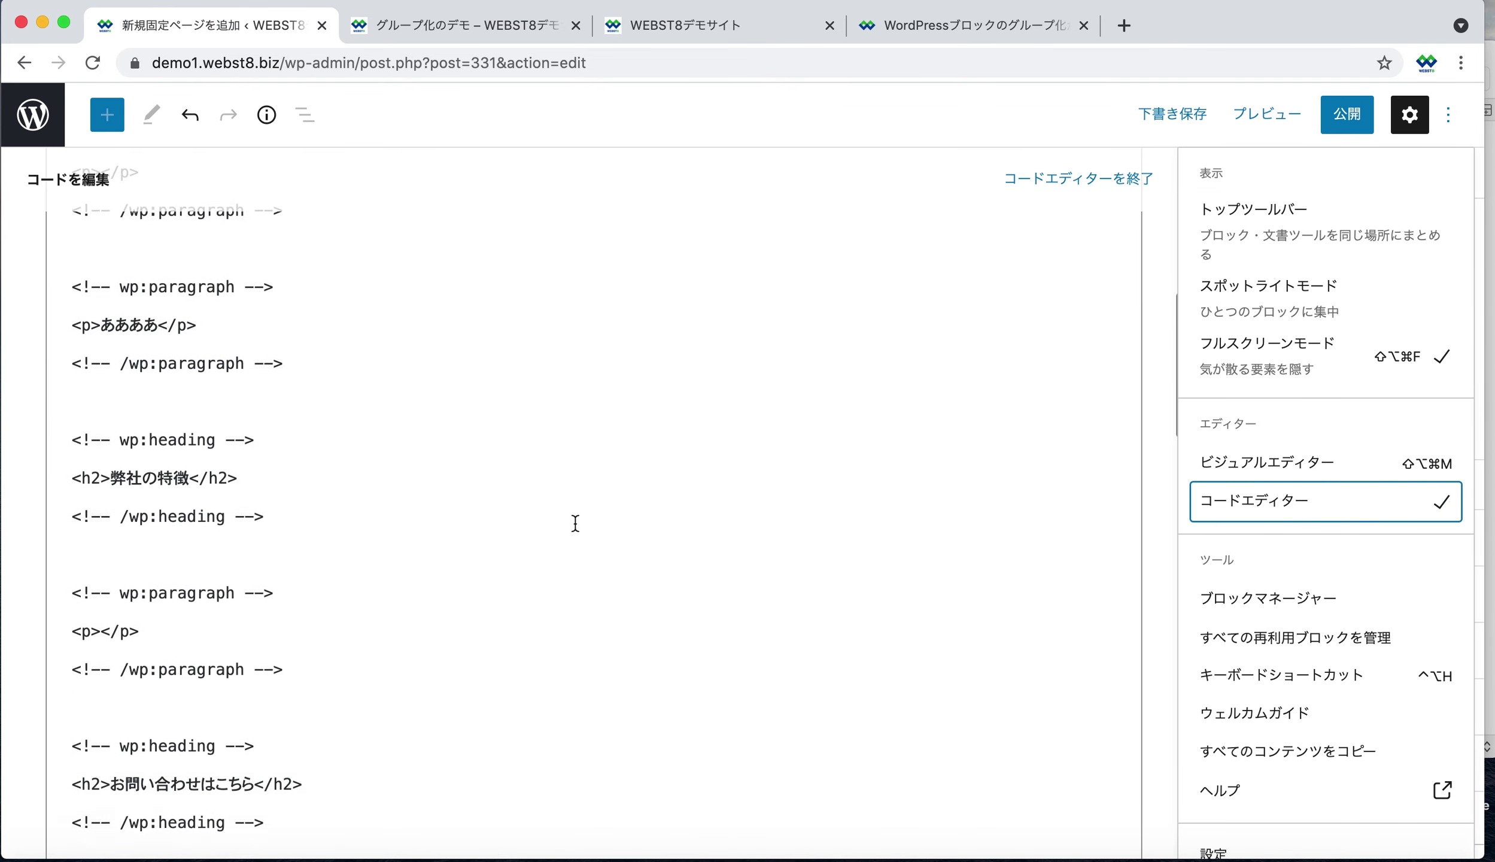
{"action": "scroll", "coordinate": [575, 522], "scroll_direction": "down", "scroll_amount": 6}
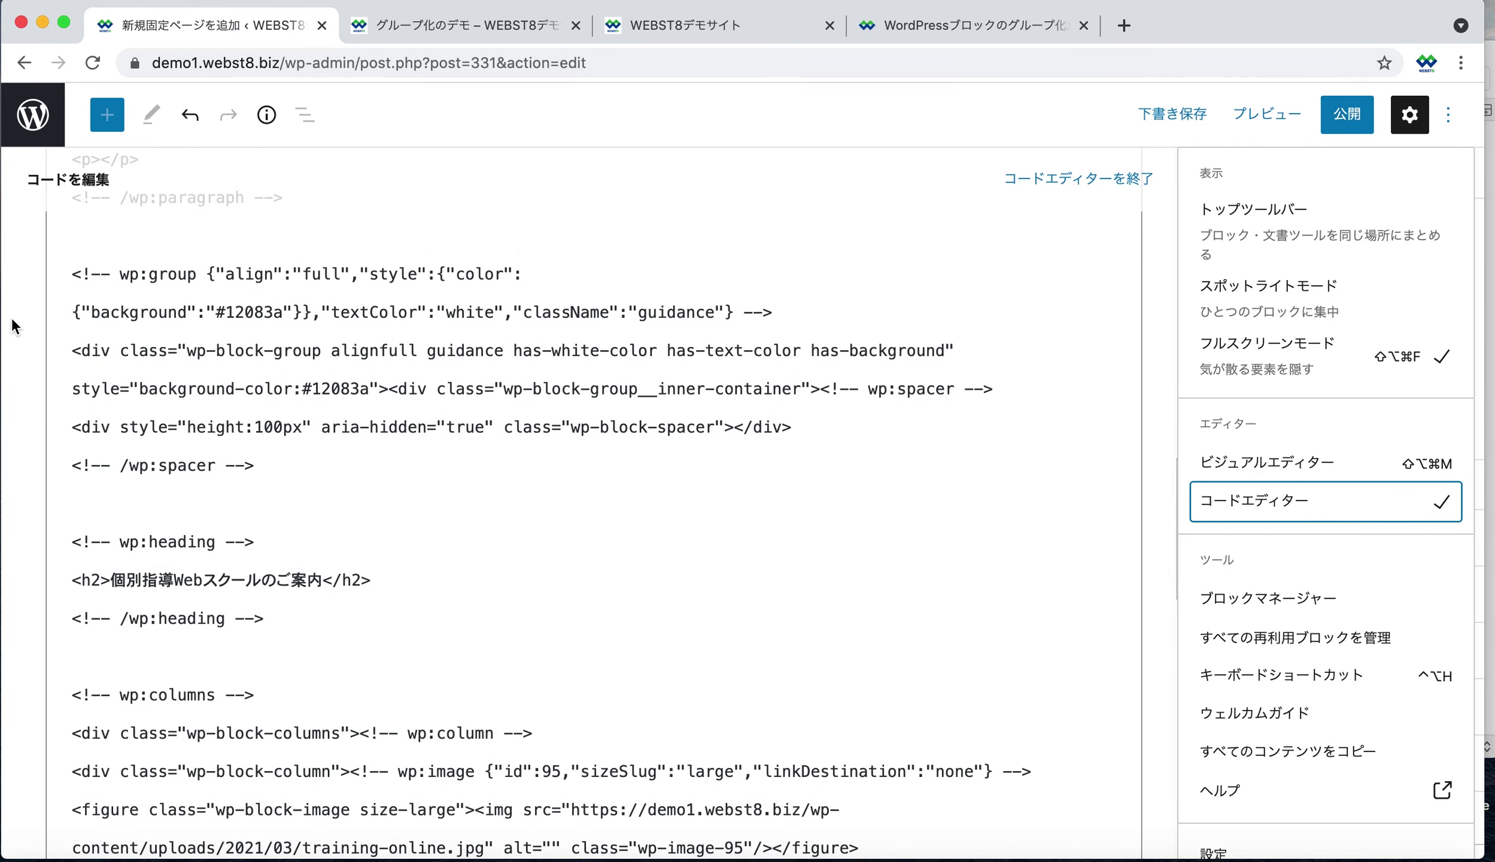
{"action": "left_click_drag", "start_coordinate": [68, 269], "coordinate": [822, 372]}
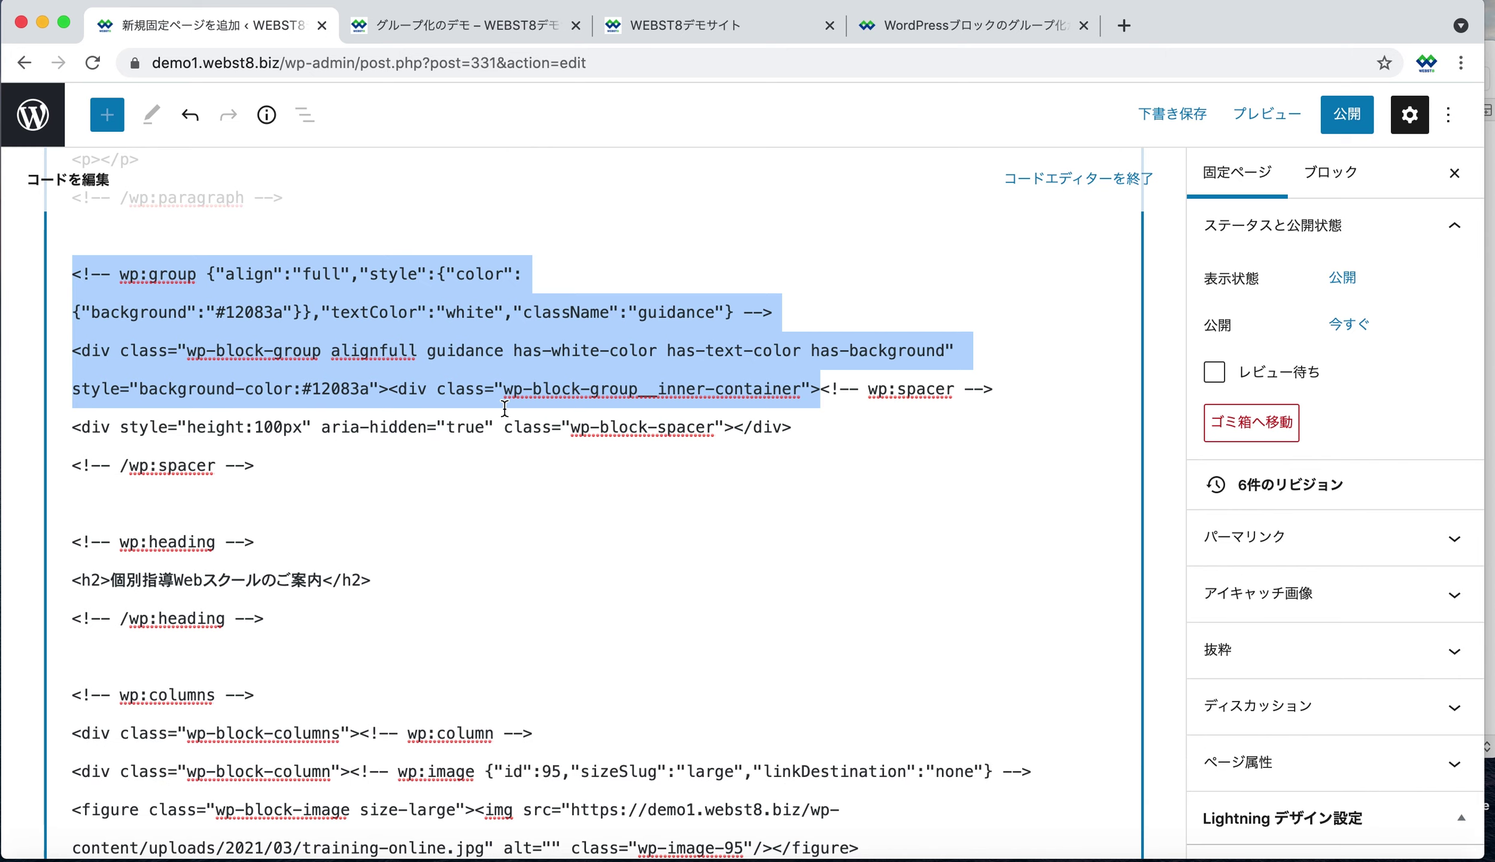
{"action": "scroll", "coordinate": [551, 364], "scroll_direction": "down", "scroll_amount": 15}
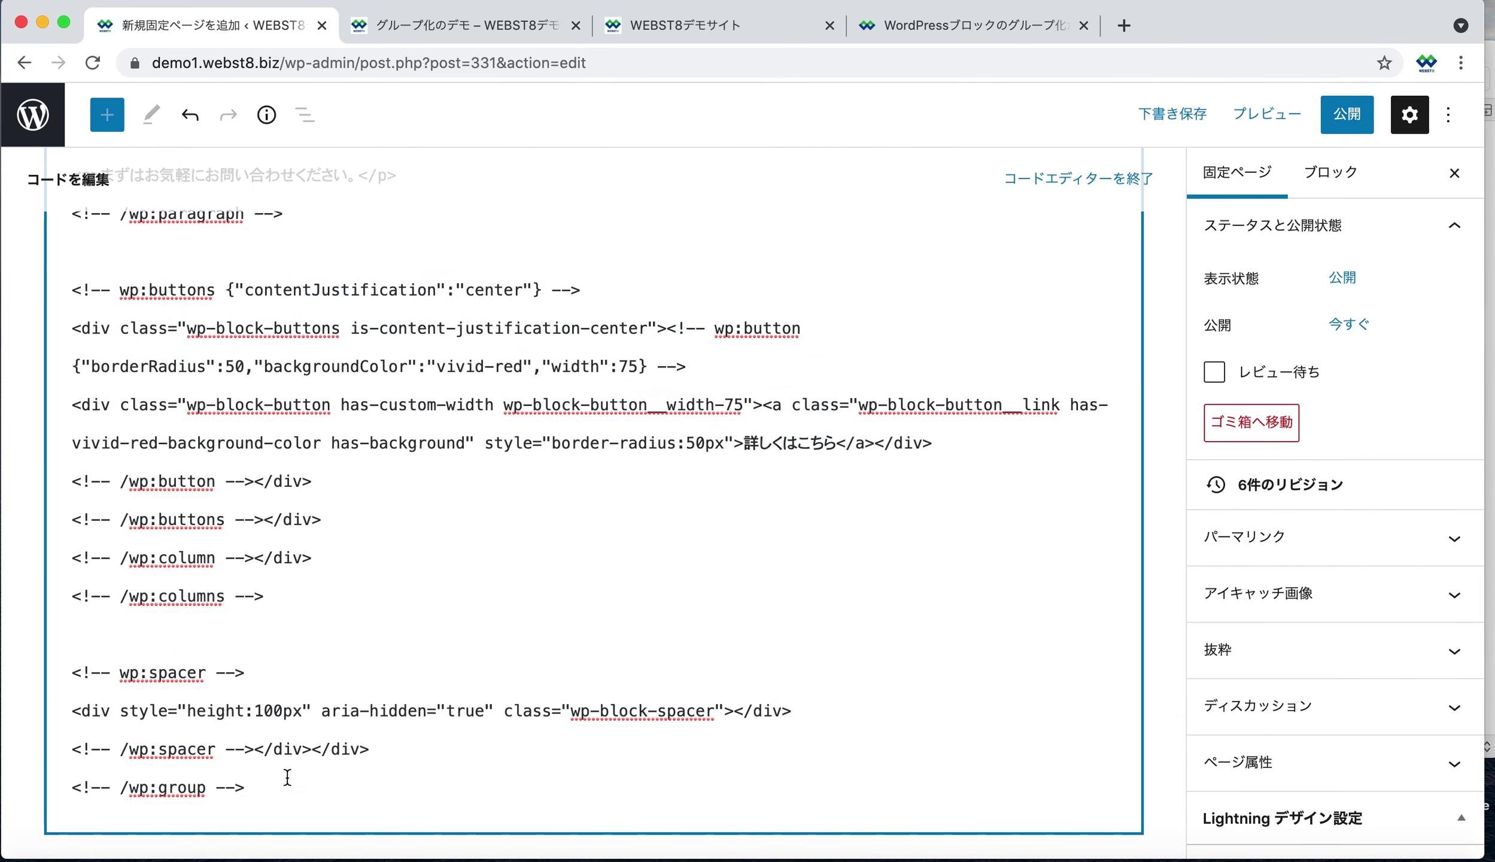
{"action": "left_click_drag", "start_coordinate": [295, 785], "coordinate": [270, 757]}
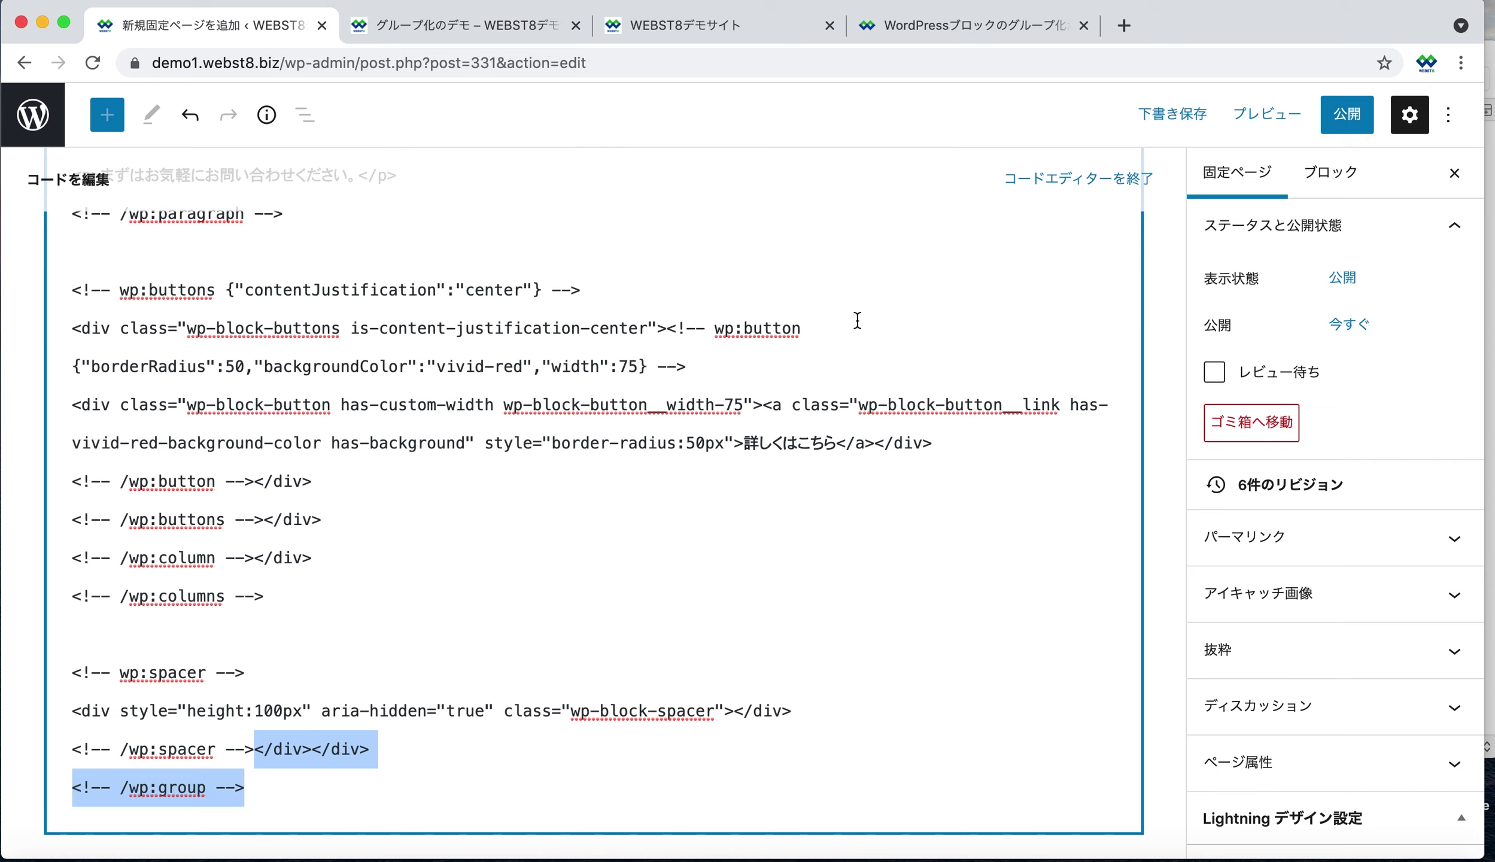
{"action": "scroll", "coordinate": [993, 284], "scroll_direction": "up", "scroll_amount": 5}
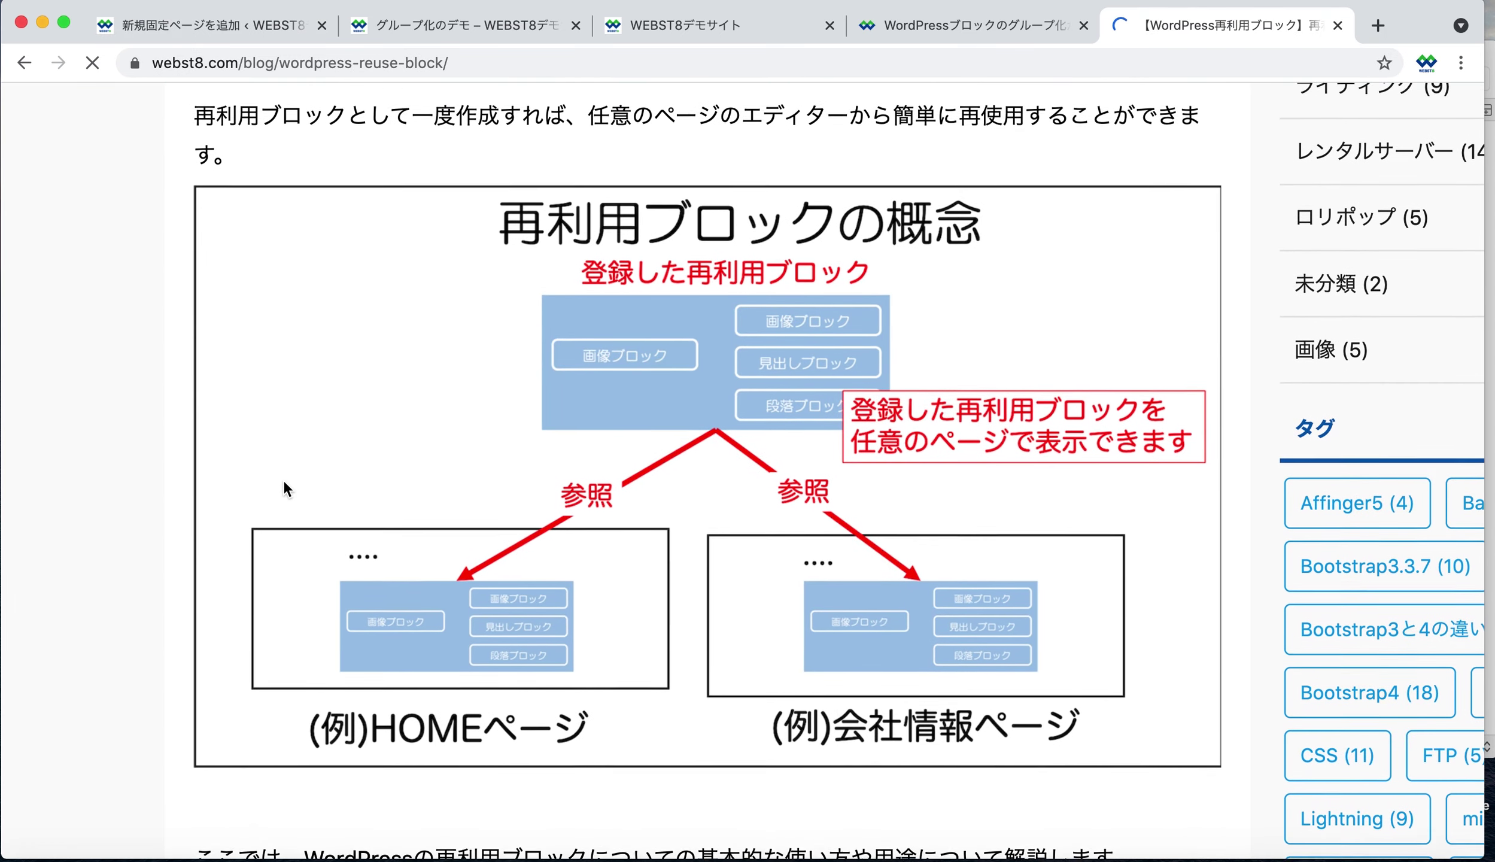
In the other fixed page being edited, select the parent group of the 個別指導Webスクールのご案内 content and add it to the reusable blocks.
{"action": "left_click", "coordinate": [1317, 859]}
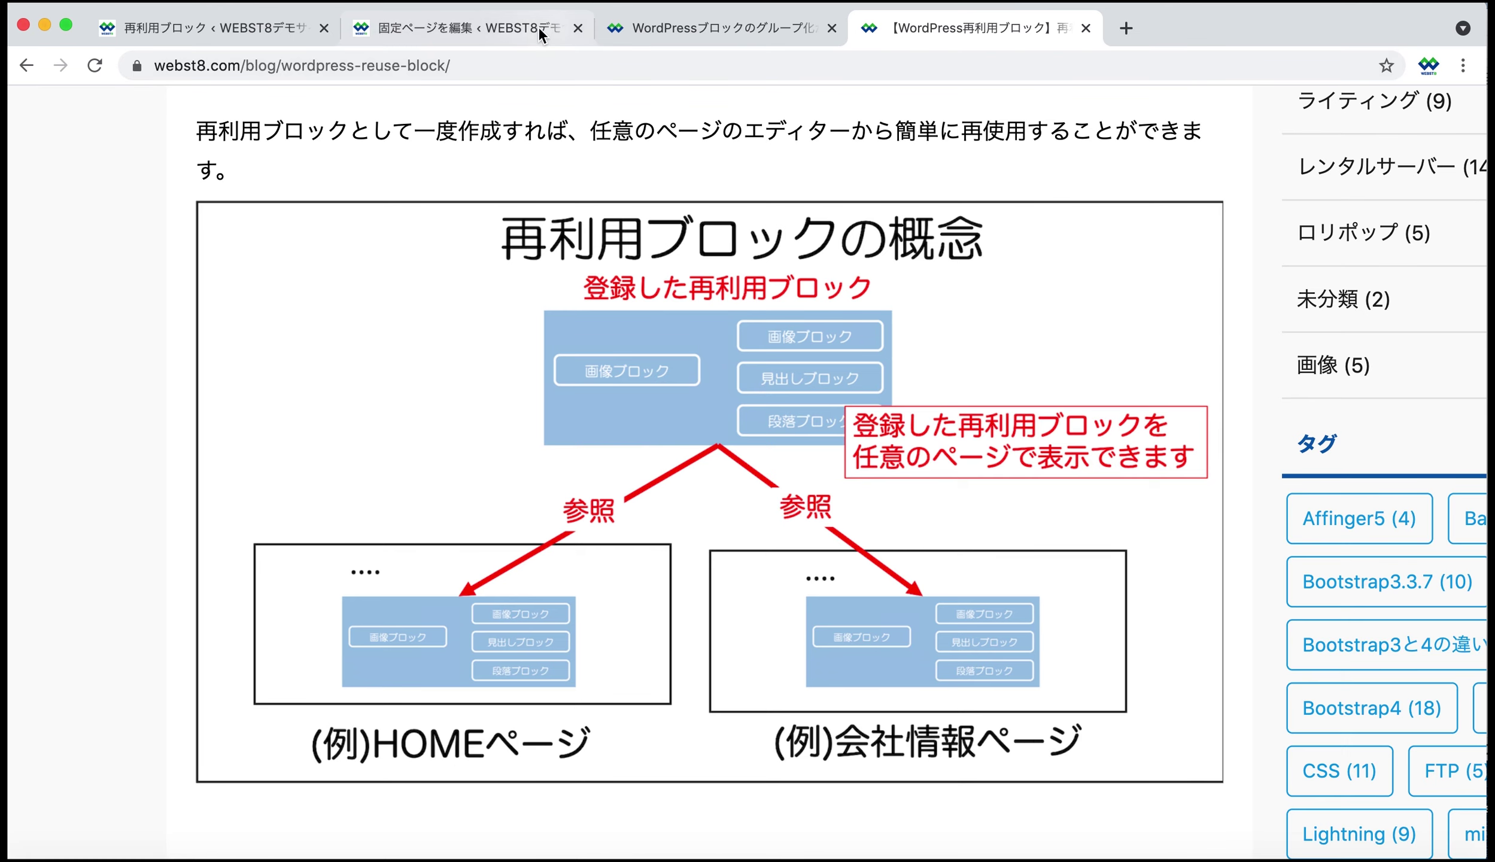
{"action": "left_click", "coordinate": [501, 33]}
{"action": "left_click", "coordinate": [403, 213]}
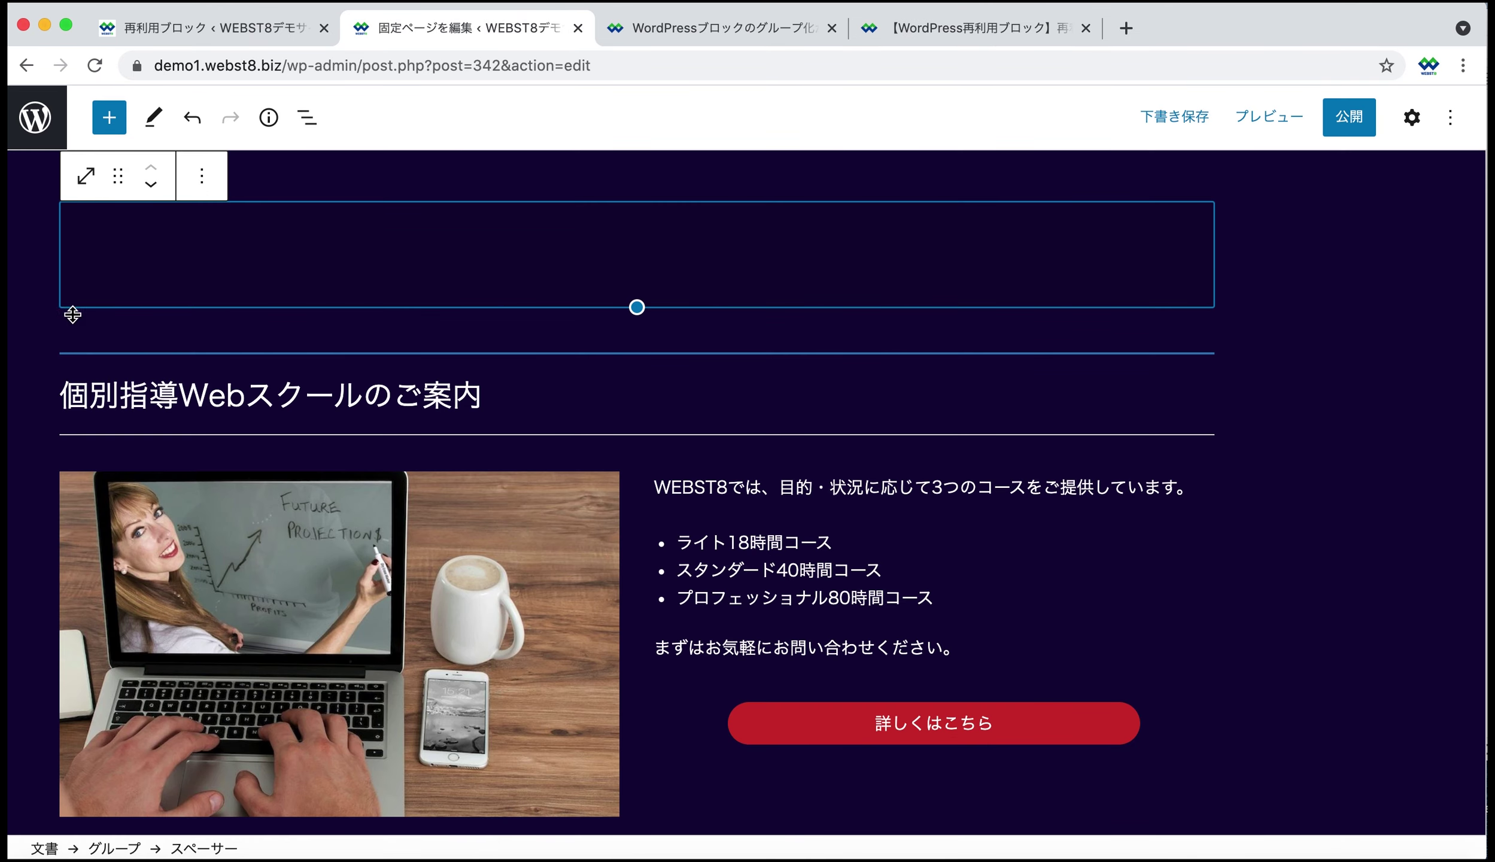
{"action": "left_click", "coordinate": [114, 850]}
{"action": "left_click", "coordinate": [151, 180]}
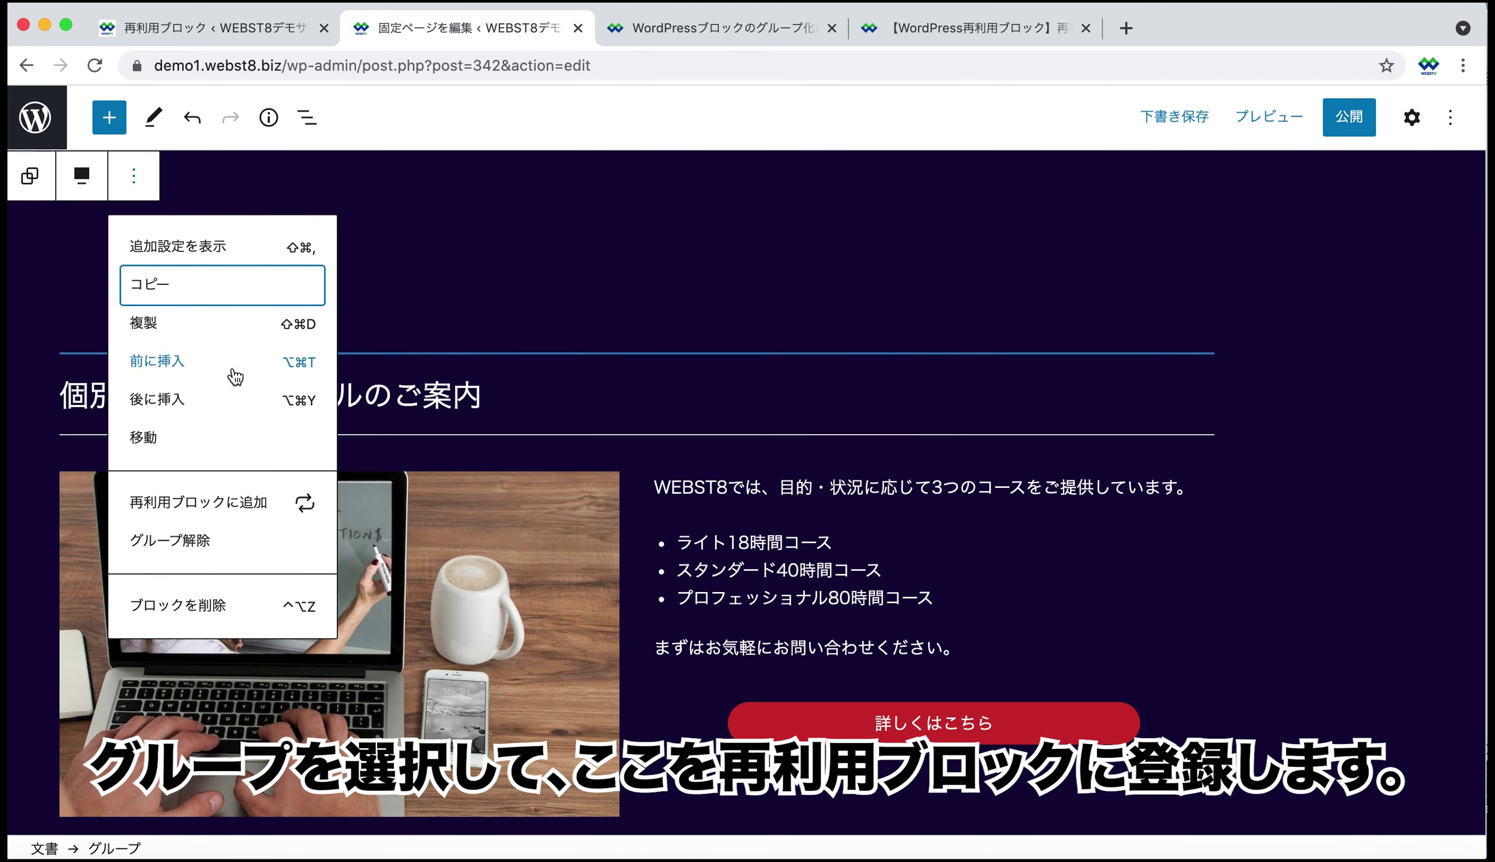
{"action": "left_click", "coordinate": [205, 501]}
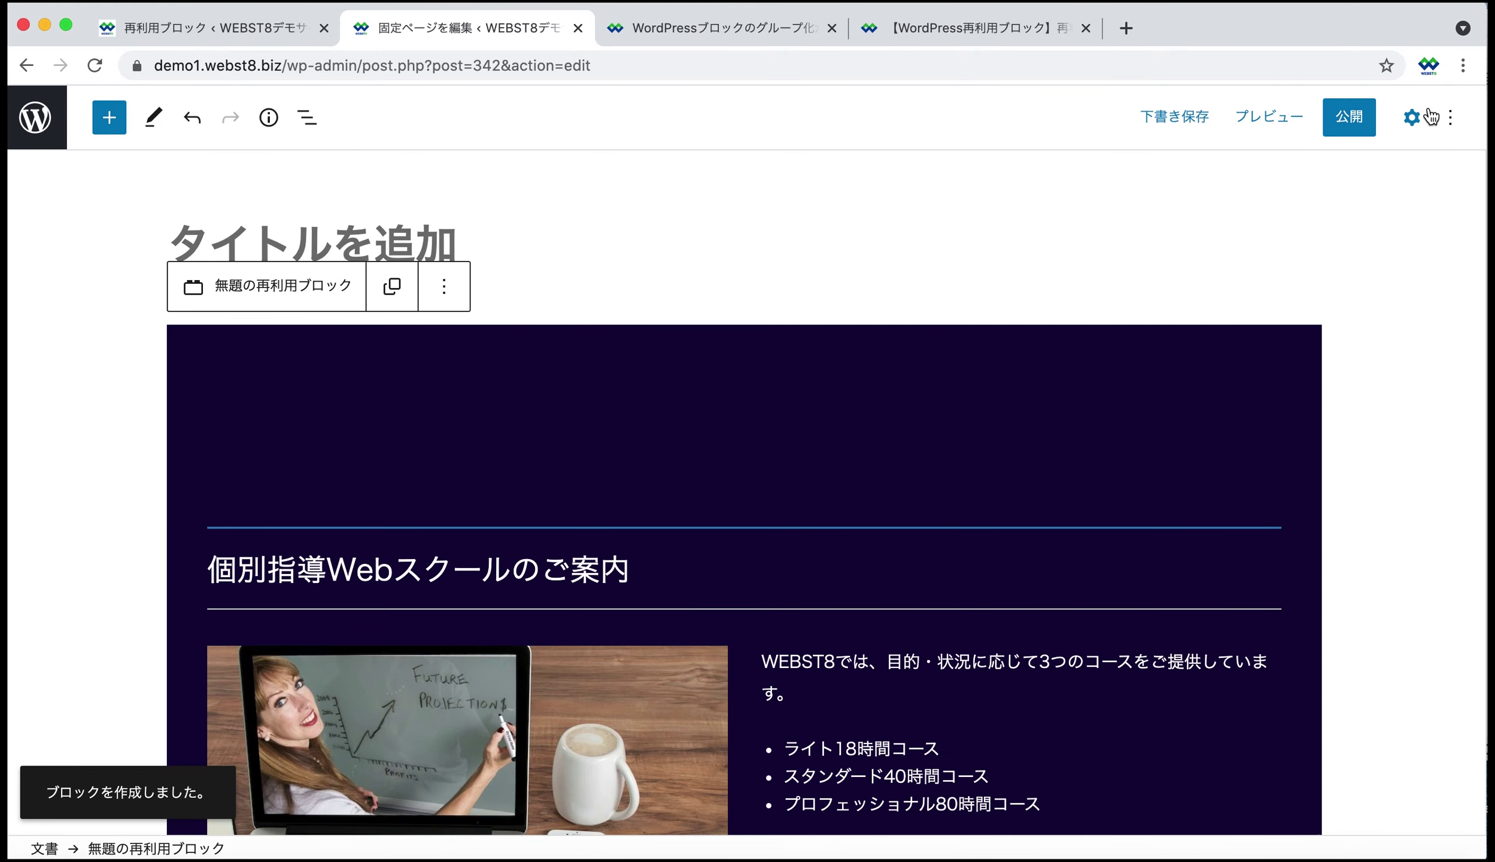
Name the reusable block スクールのご案内 and save it.
{"action": "left_click", "coordinate": [1430, 117]}
{"action": "left_click", "coordinate": [1355, 397]}
{"action": "left_click_drag", "start_coordinate": [1355, 396], "coordinate": [1203, 396]}
{"action": "type", "text": "すく"}
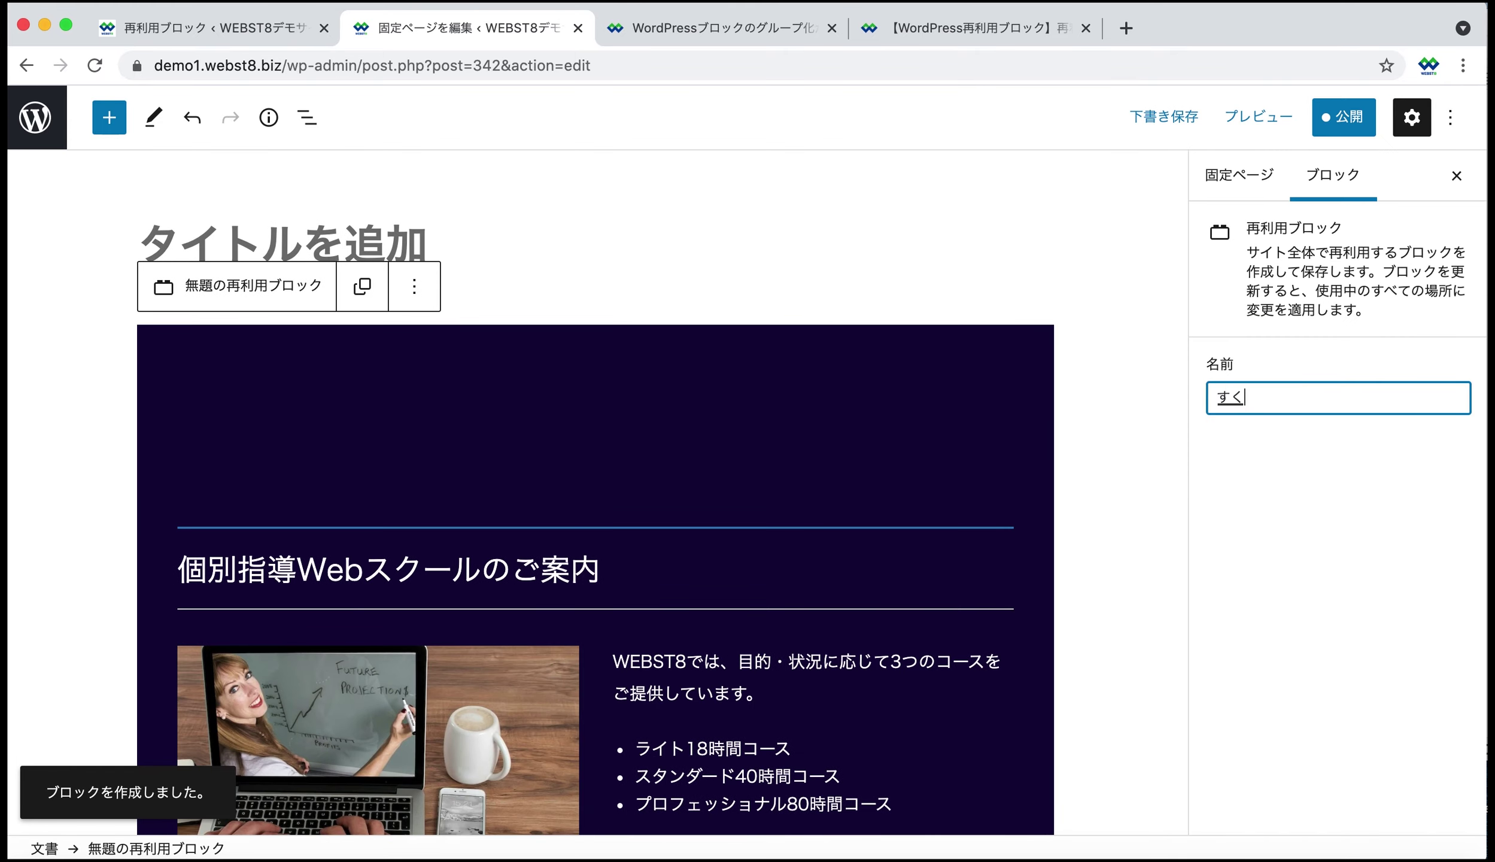
{"action": "type", "text": "ーるのごあんない"}
{"action": "key", "text": "space"}
{"action": "key", "text": "Return"}
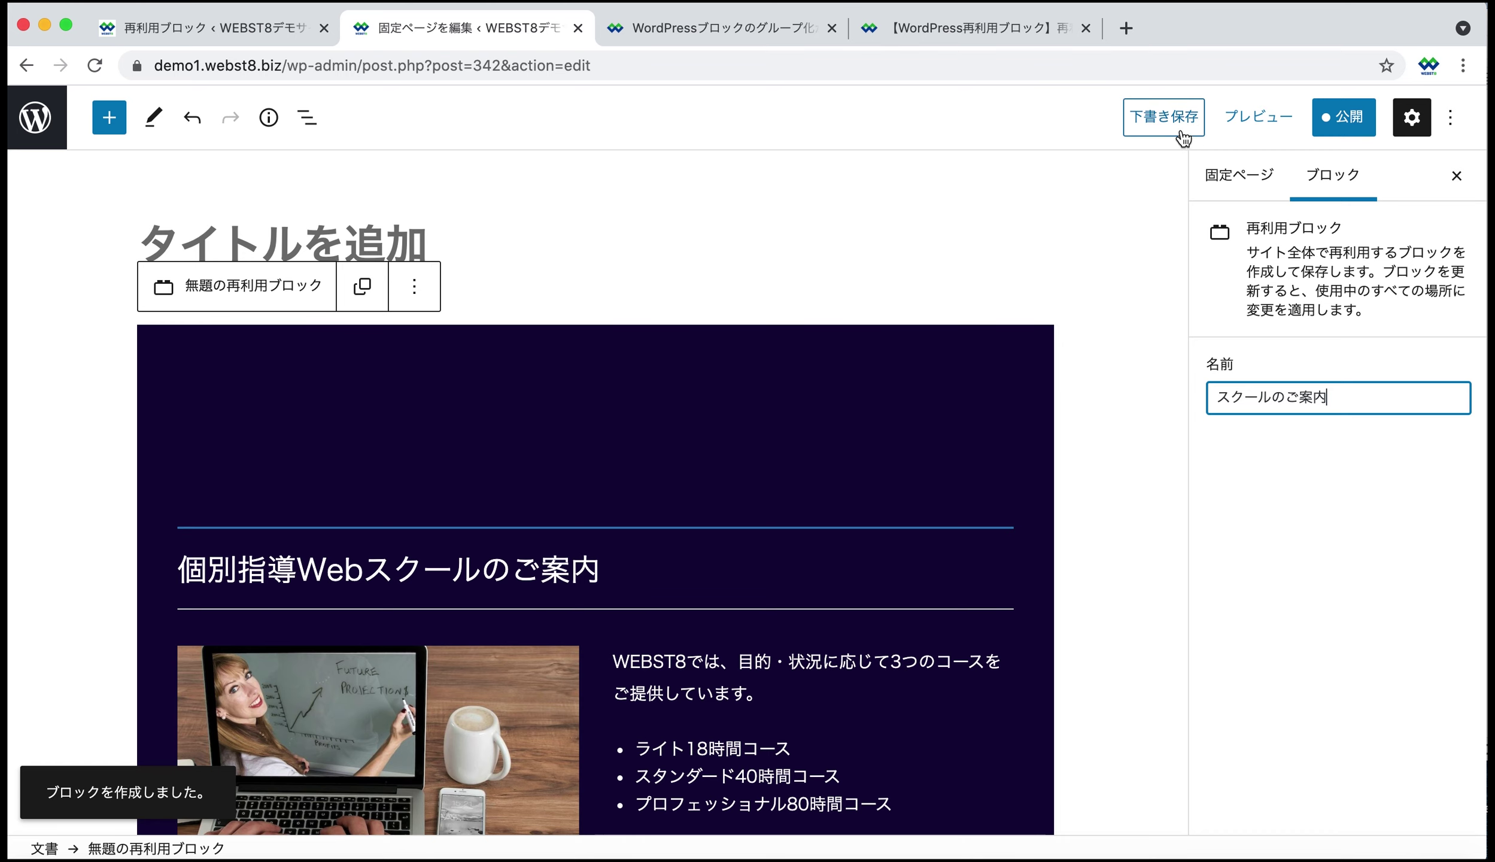
{"action": "left_click", "coordinate": [1328, 119]}
{"action": "left_click", "coordinate": [1320, 119]}
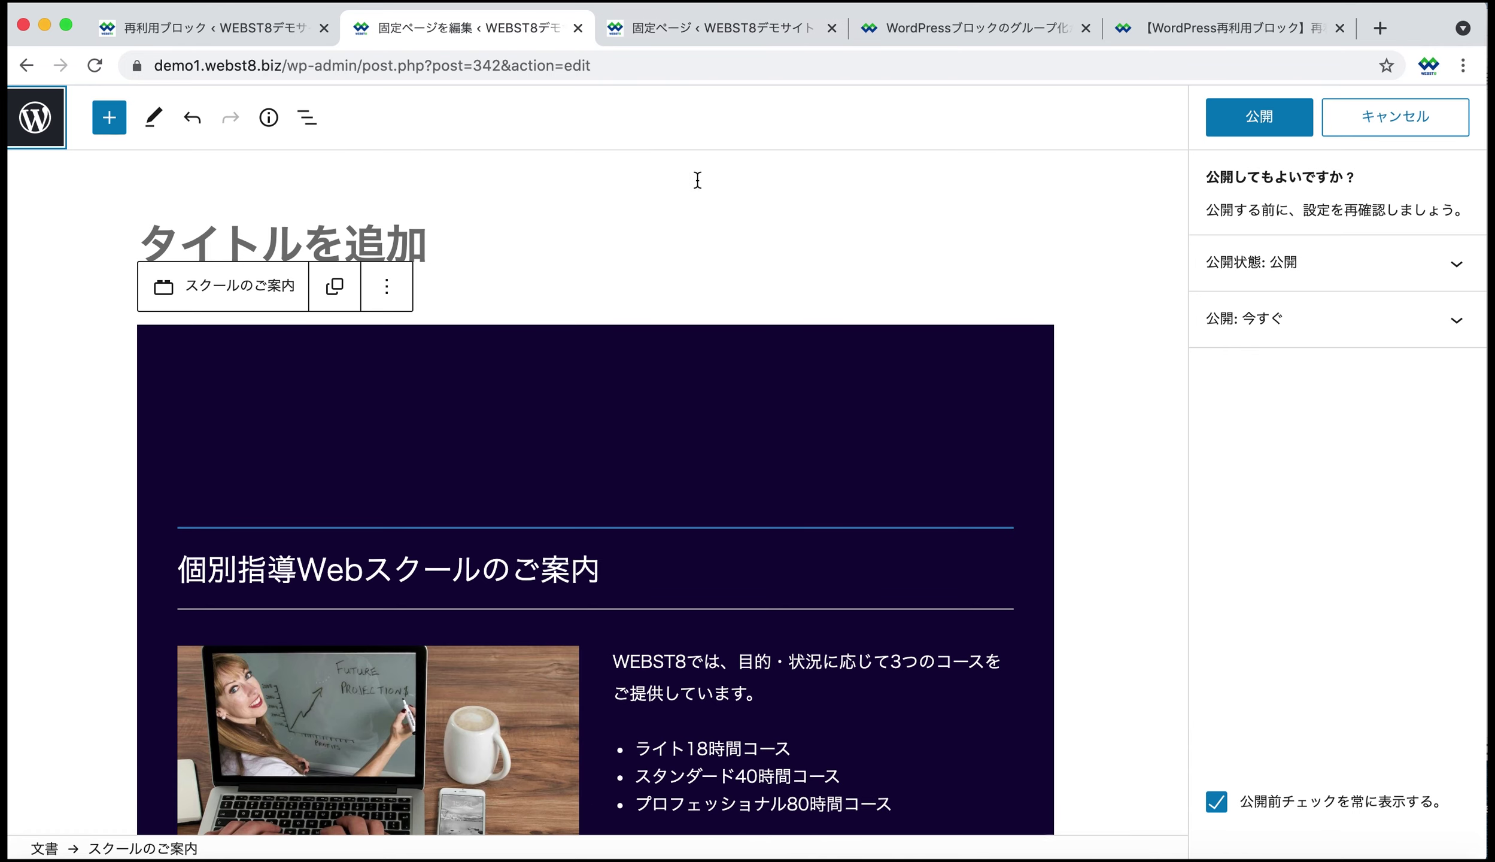
Create a new fixed page from the fixed pages list and place the cursor in its empty first paragraph.
{"action": "left_click", "coordinate": [722, 30]}
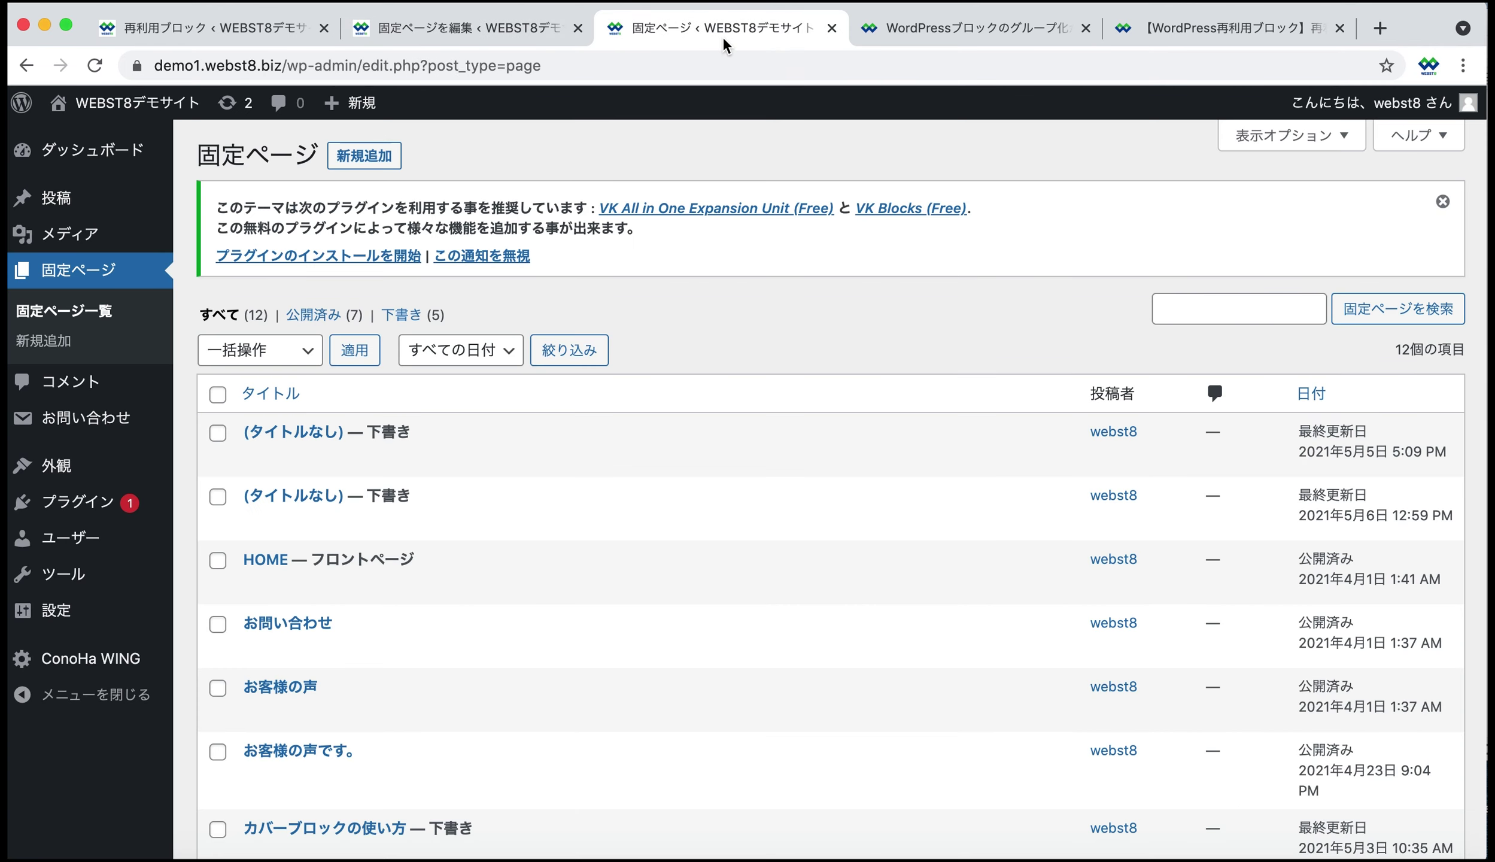
{"action": "left_click", "coordinate": [366, 157]}
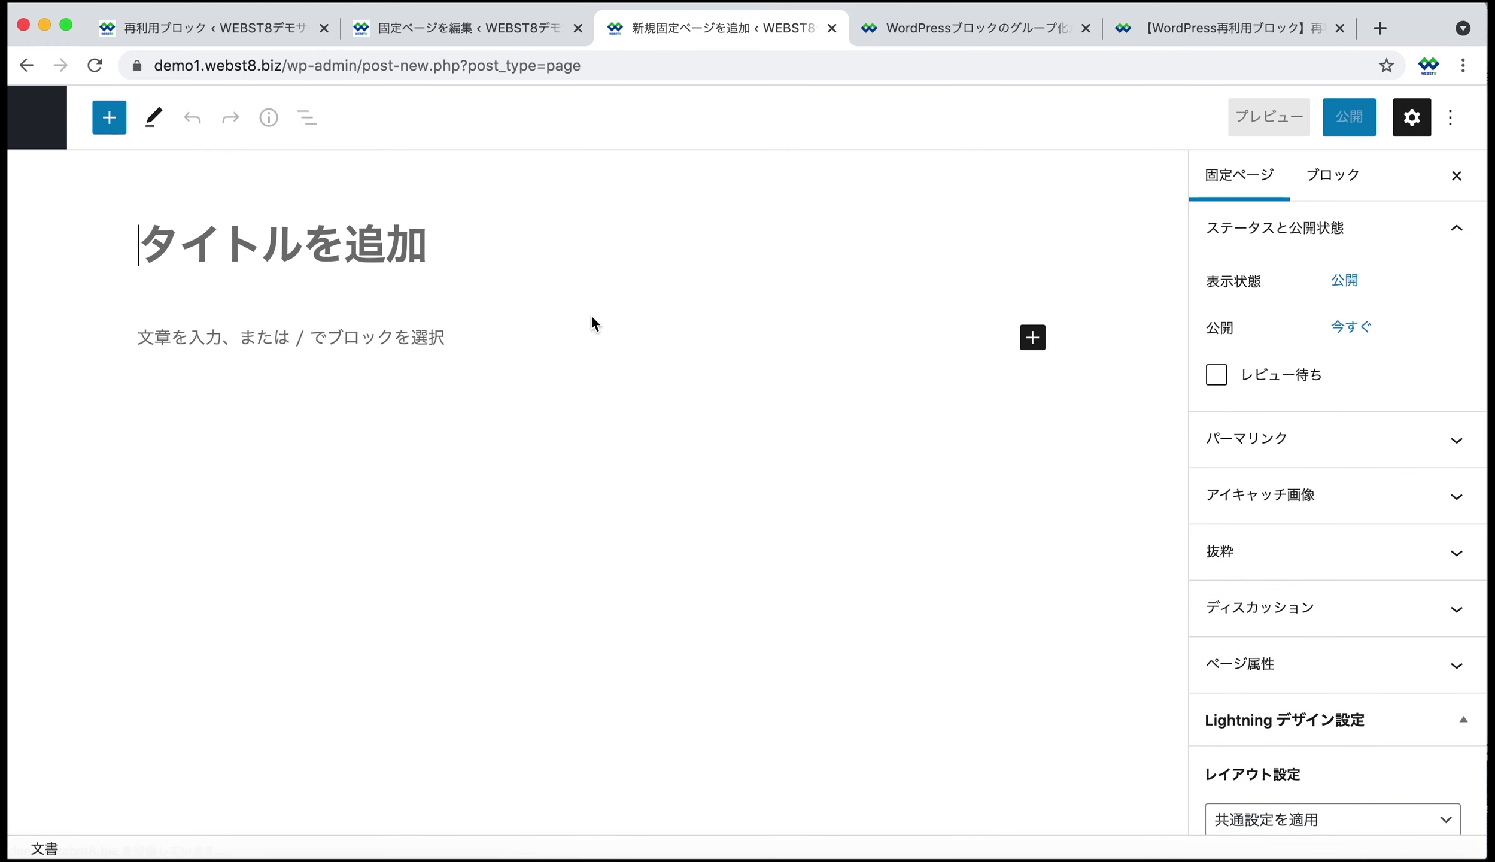
{"action": "left_click", "coordinate": [460, 337]}
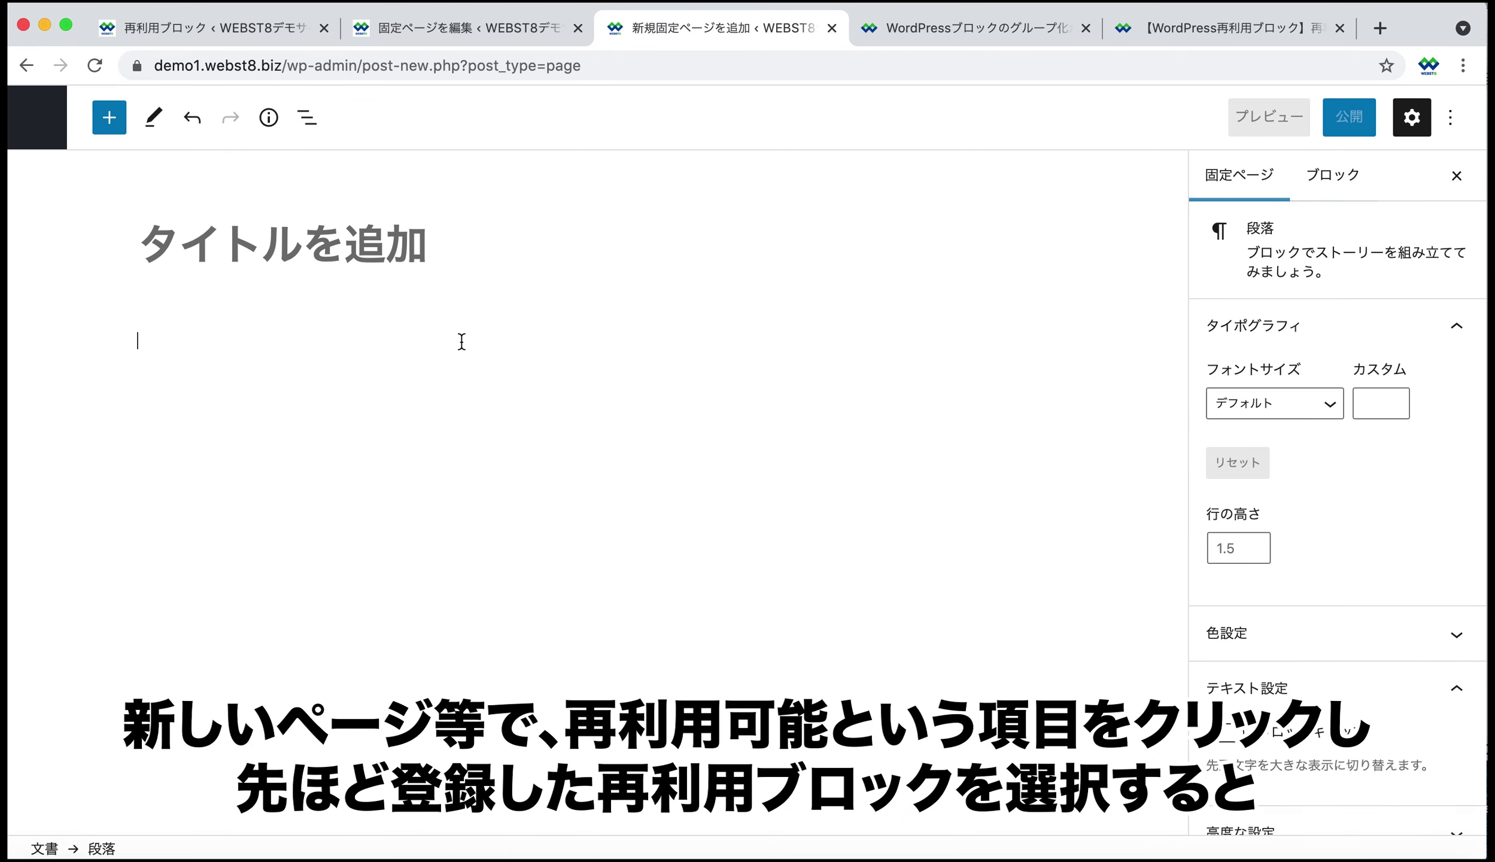
Insert the reusable block スクールのご案内 into the new page and look over the inserted content.
{"action": "left_click", "coordinate": [110, 128]}
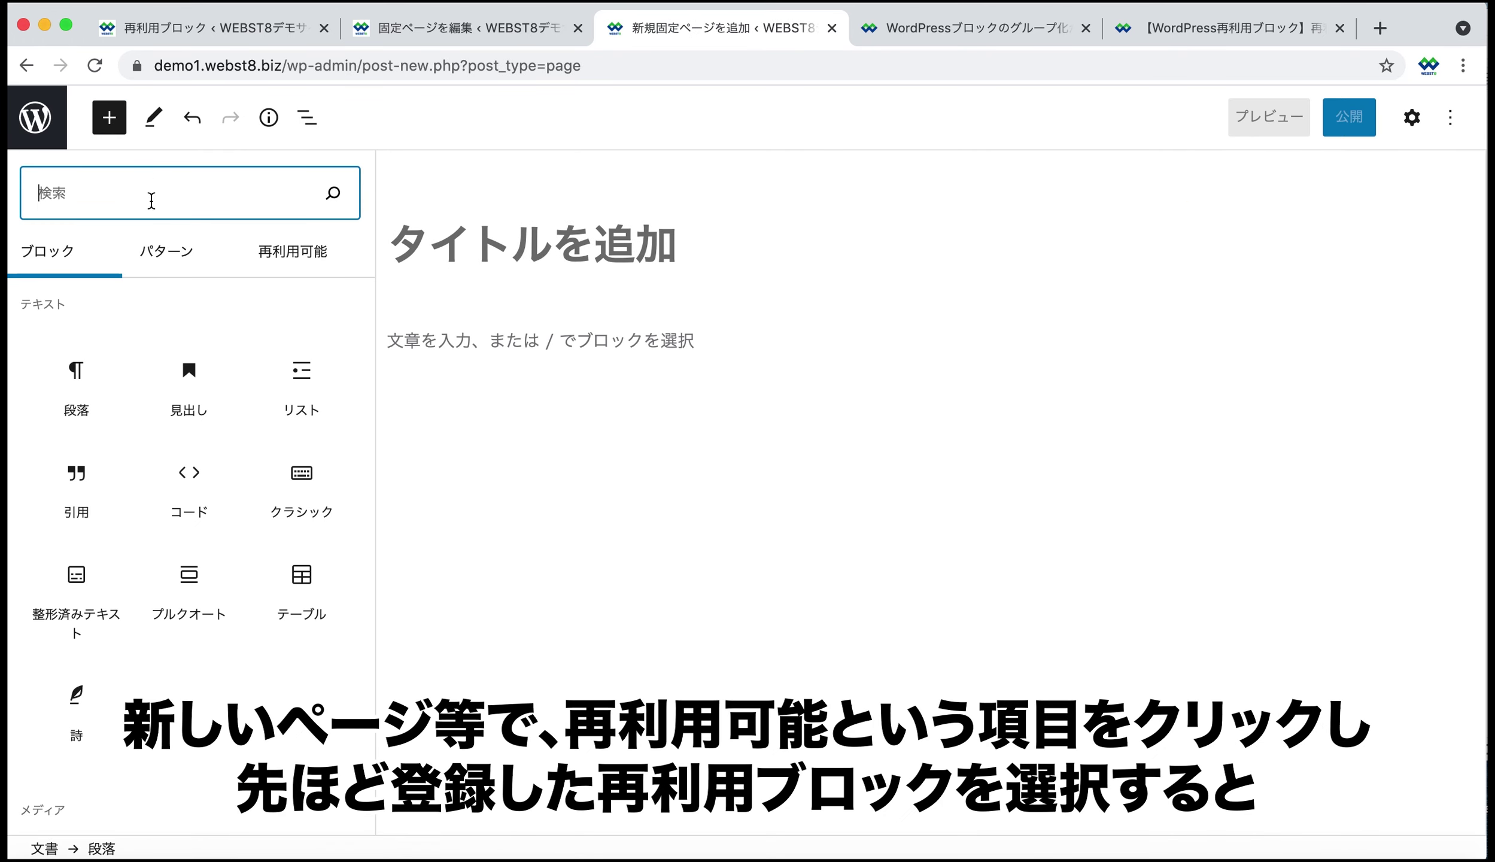
{"action": "left_click", "coordinate": [307, 251]}
{"action": "mouse_move", "coordinate": [94, 377]}
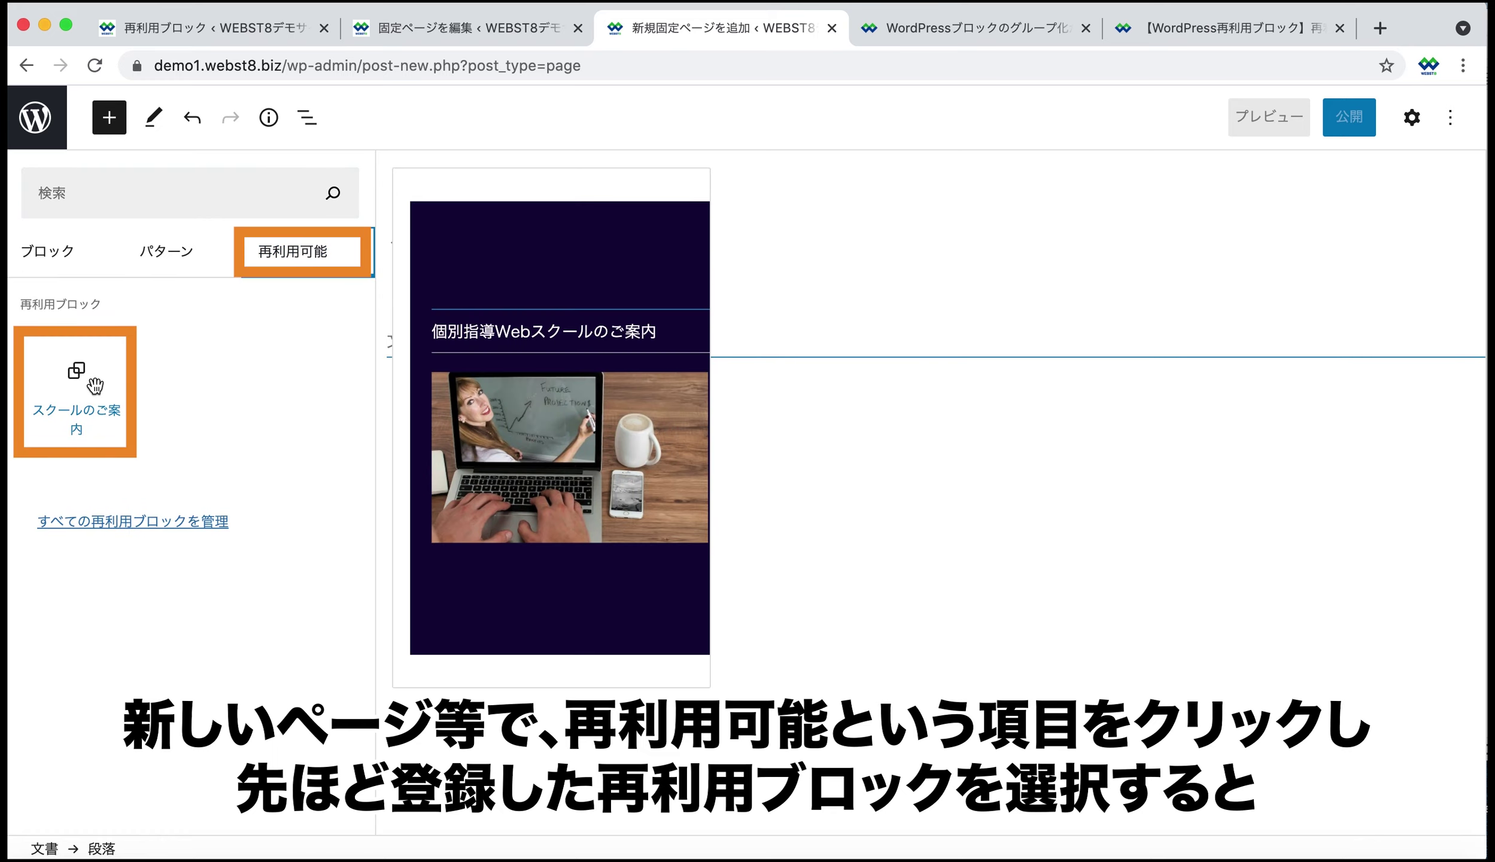
{"action": "left_click", "coordinate": [94, 383]}
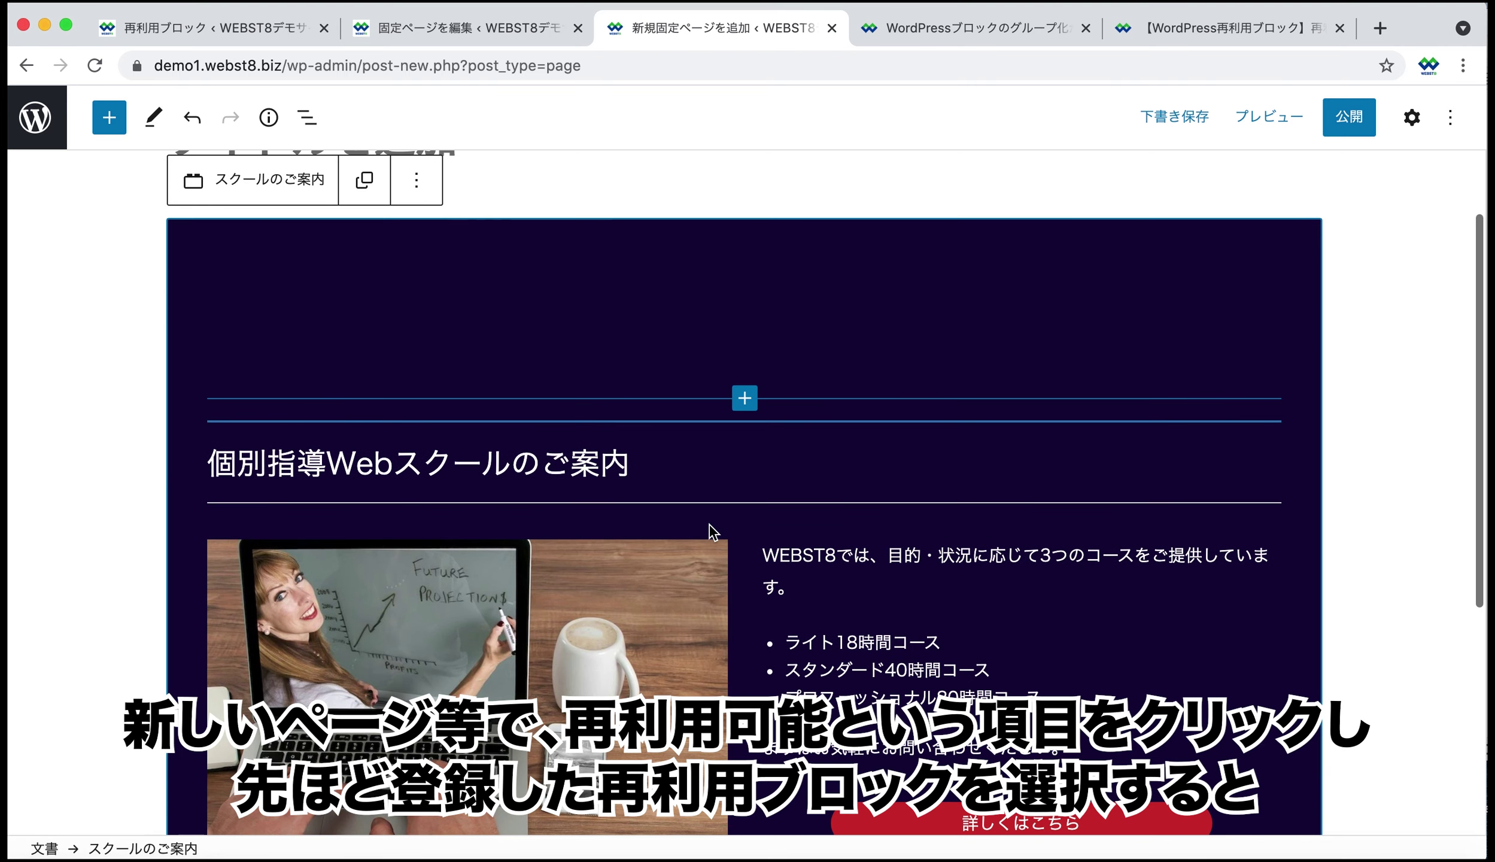
{"action": "scroll", "coordinate": [709, 525], "scroll_direction": "down", "scroll_amount": 3}
{"action": "scroll", "coordinate": [952, 299], "scroll_direction": "up", "scroll_amount": 2}
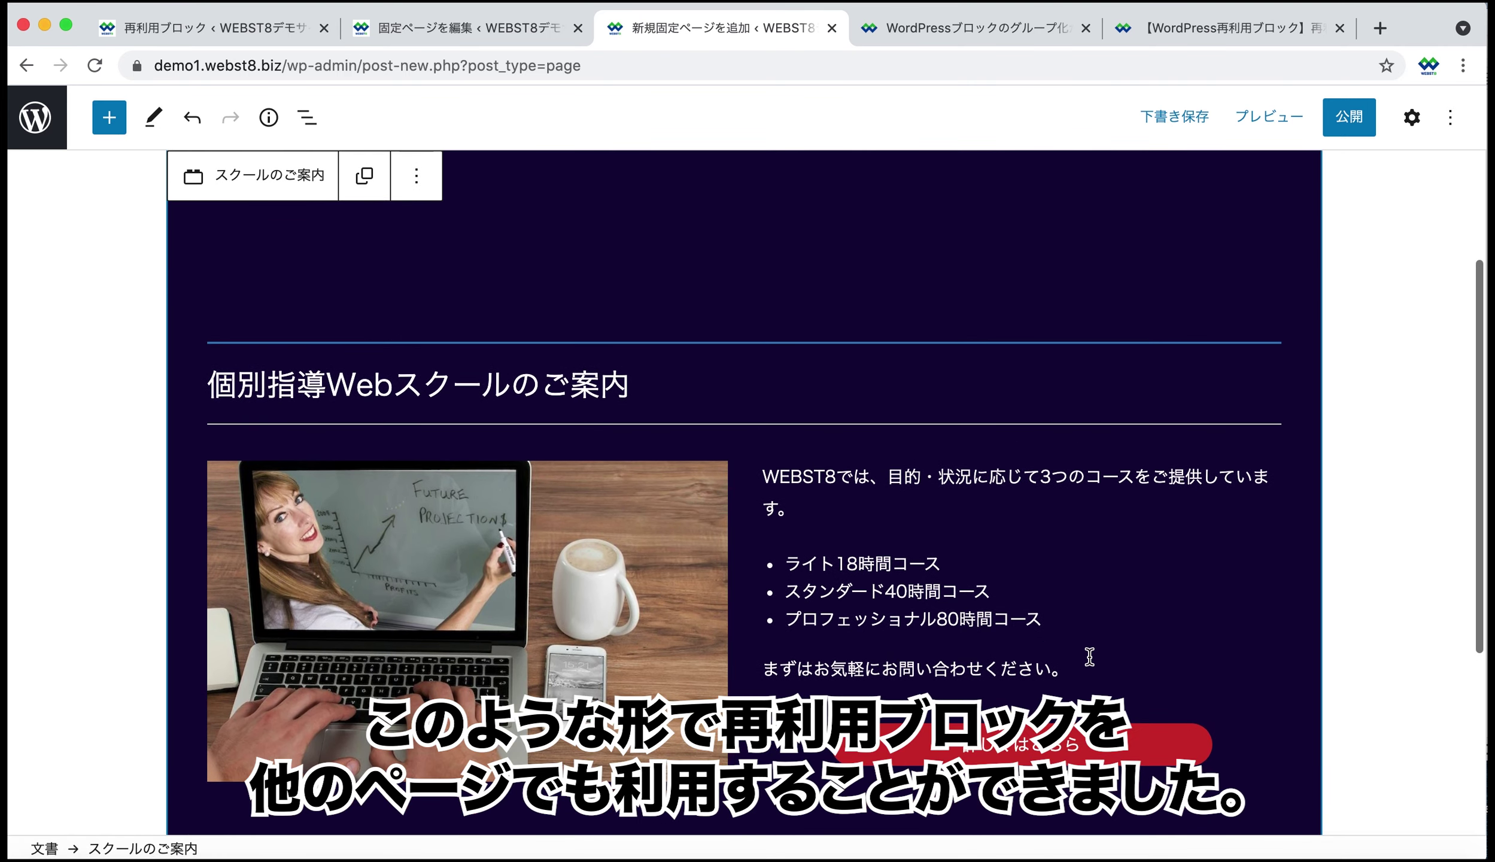
{"action": "scroll", "coordinate": [1089, 656], "scroll_direction": "up", "scroll_amount": 1}
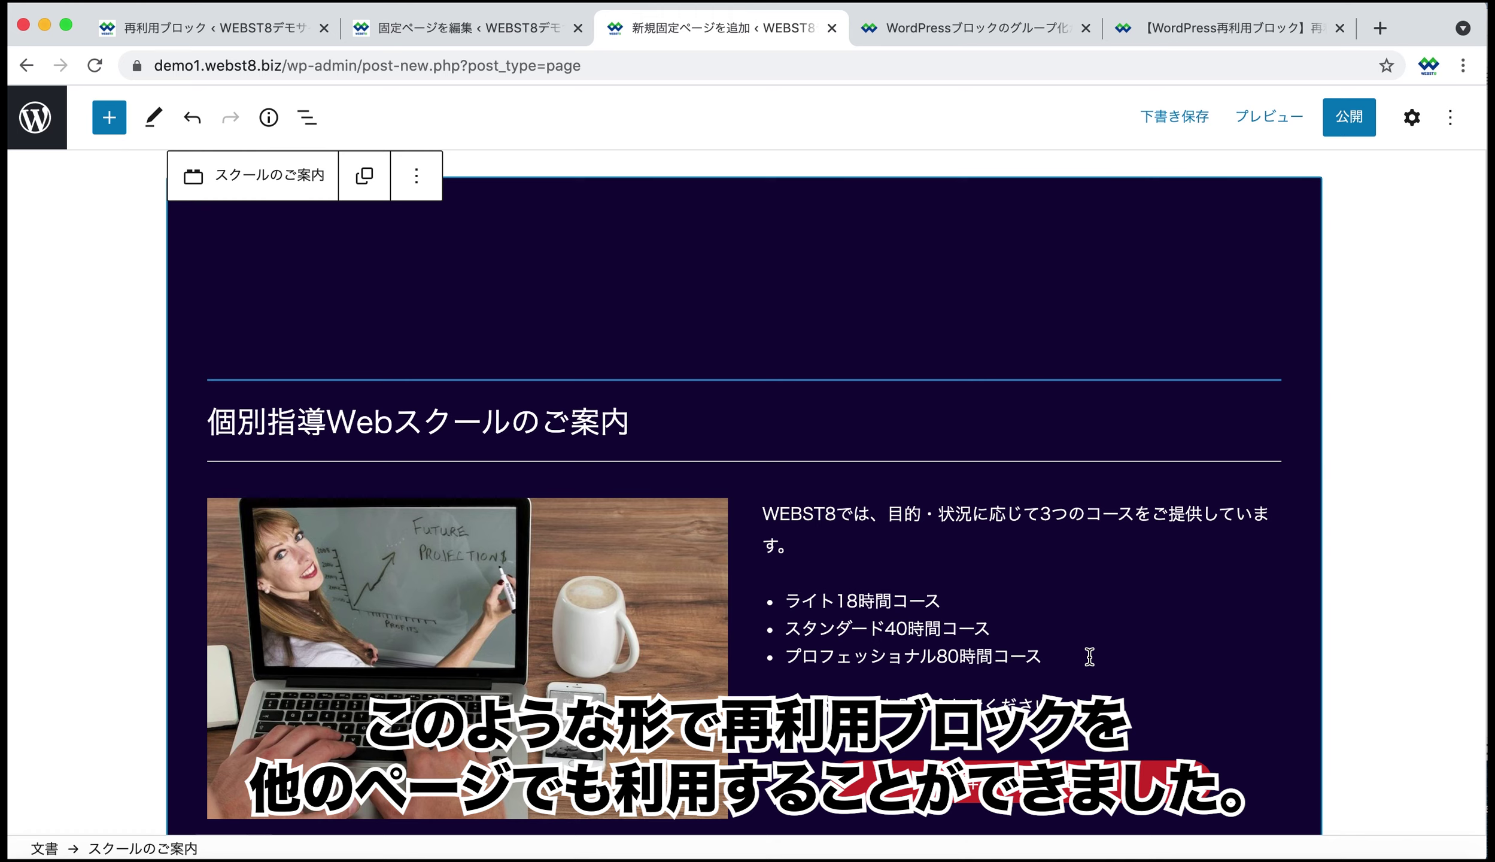